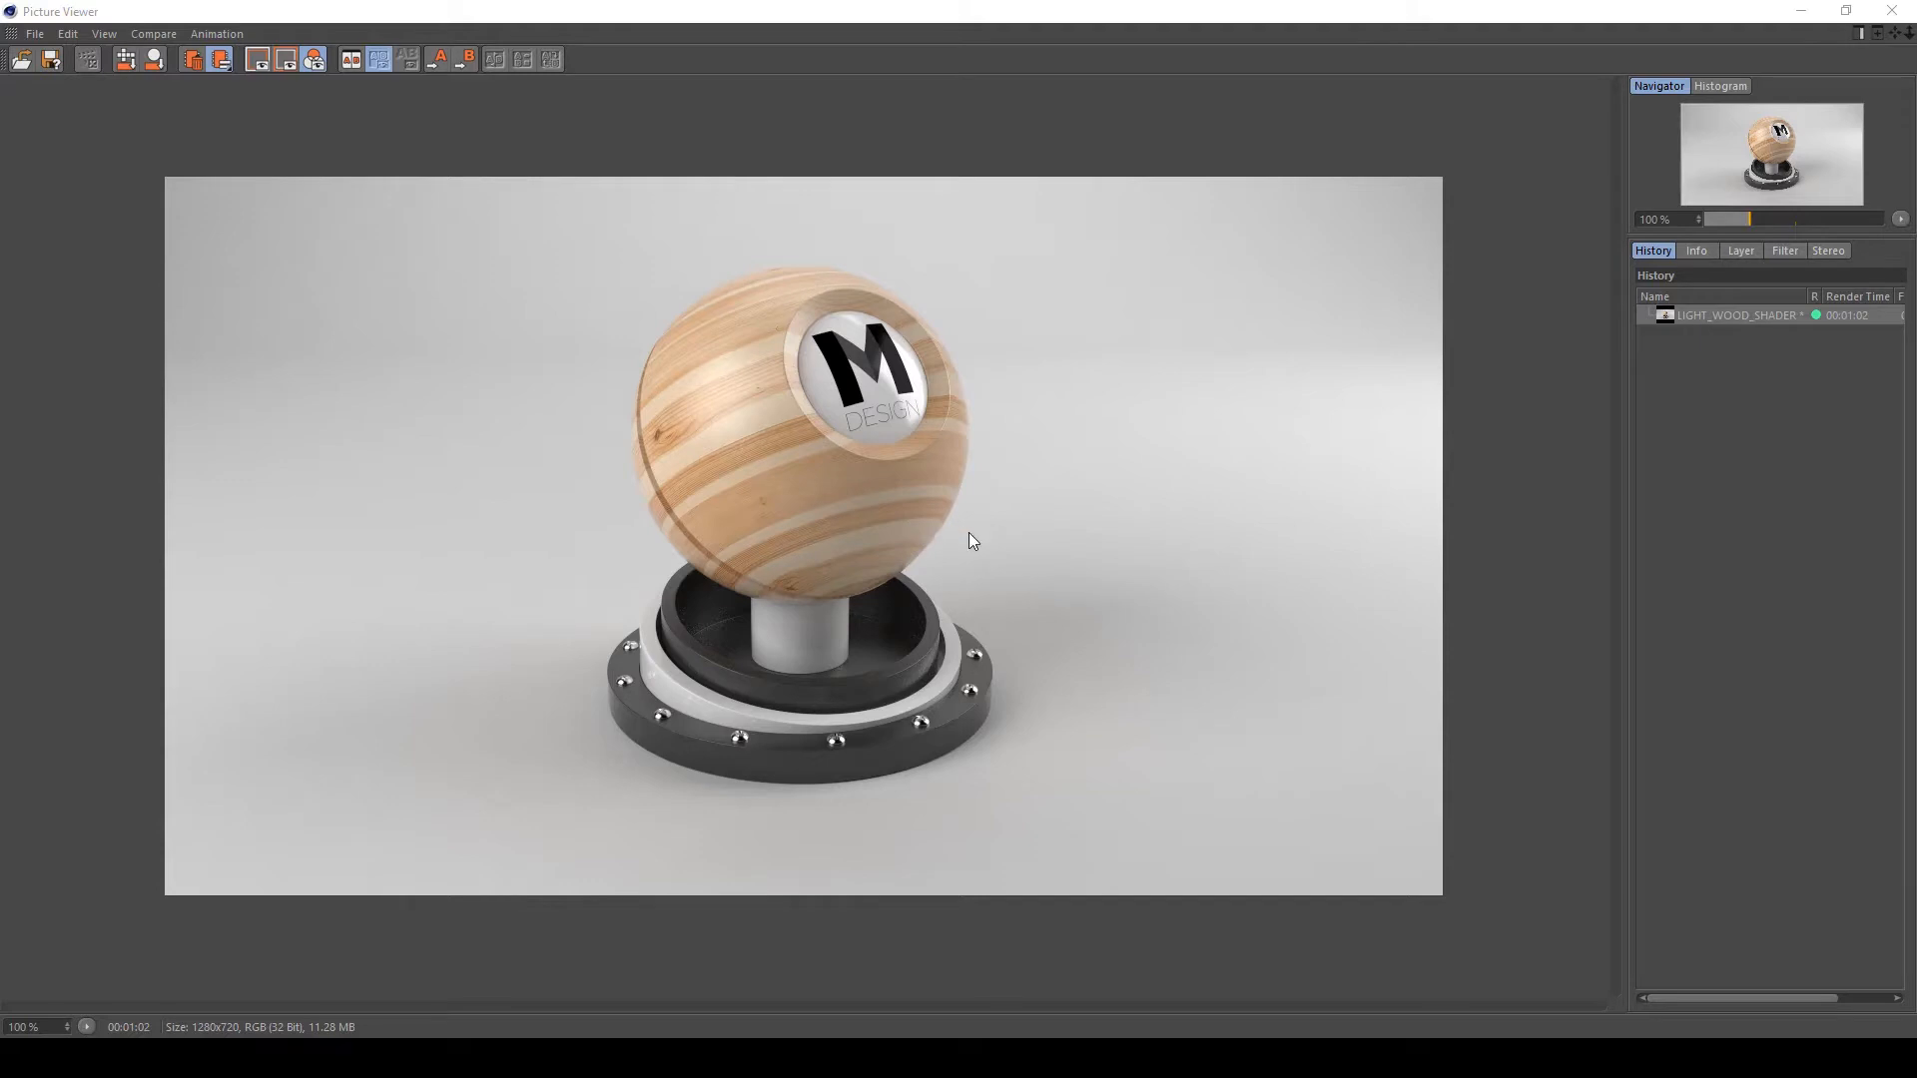
Close the rendered preview and move the LIGHT_WOOD texture tag from the Sphere to the Null under TOP.1.
left_click(1892, 11)
left_click(386, 974)
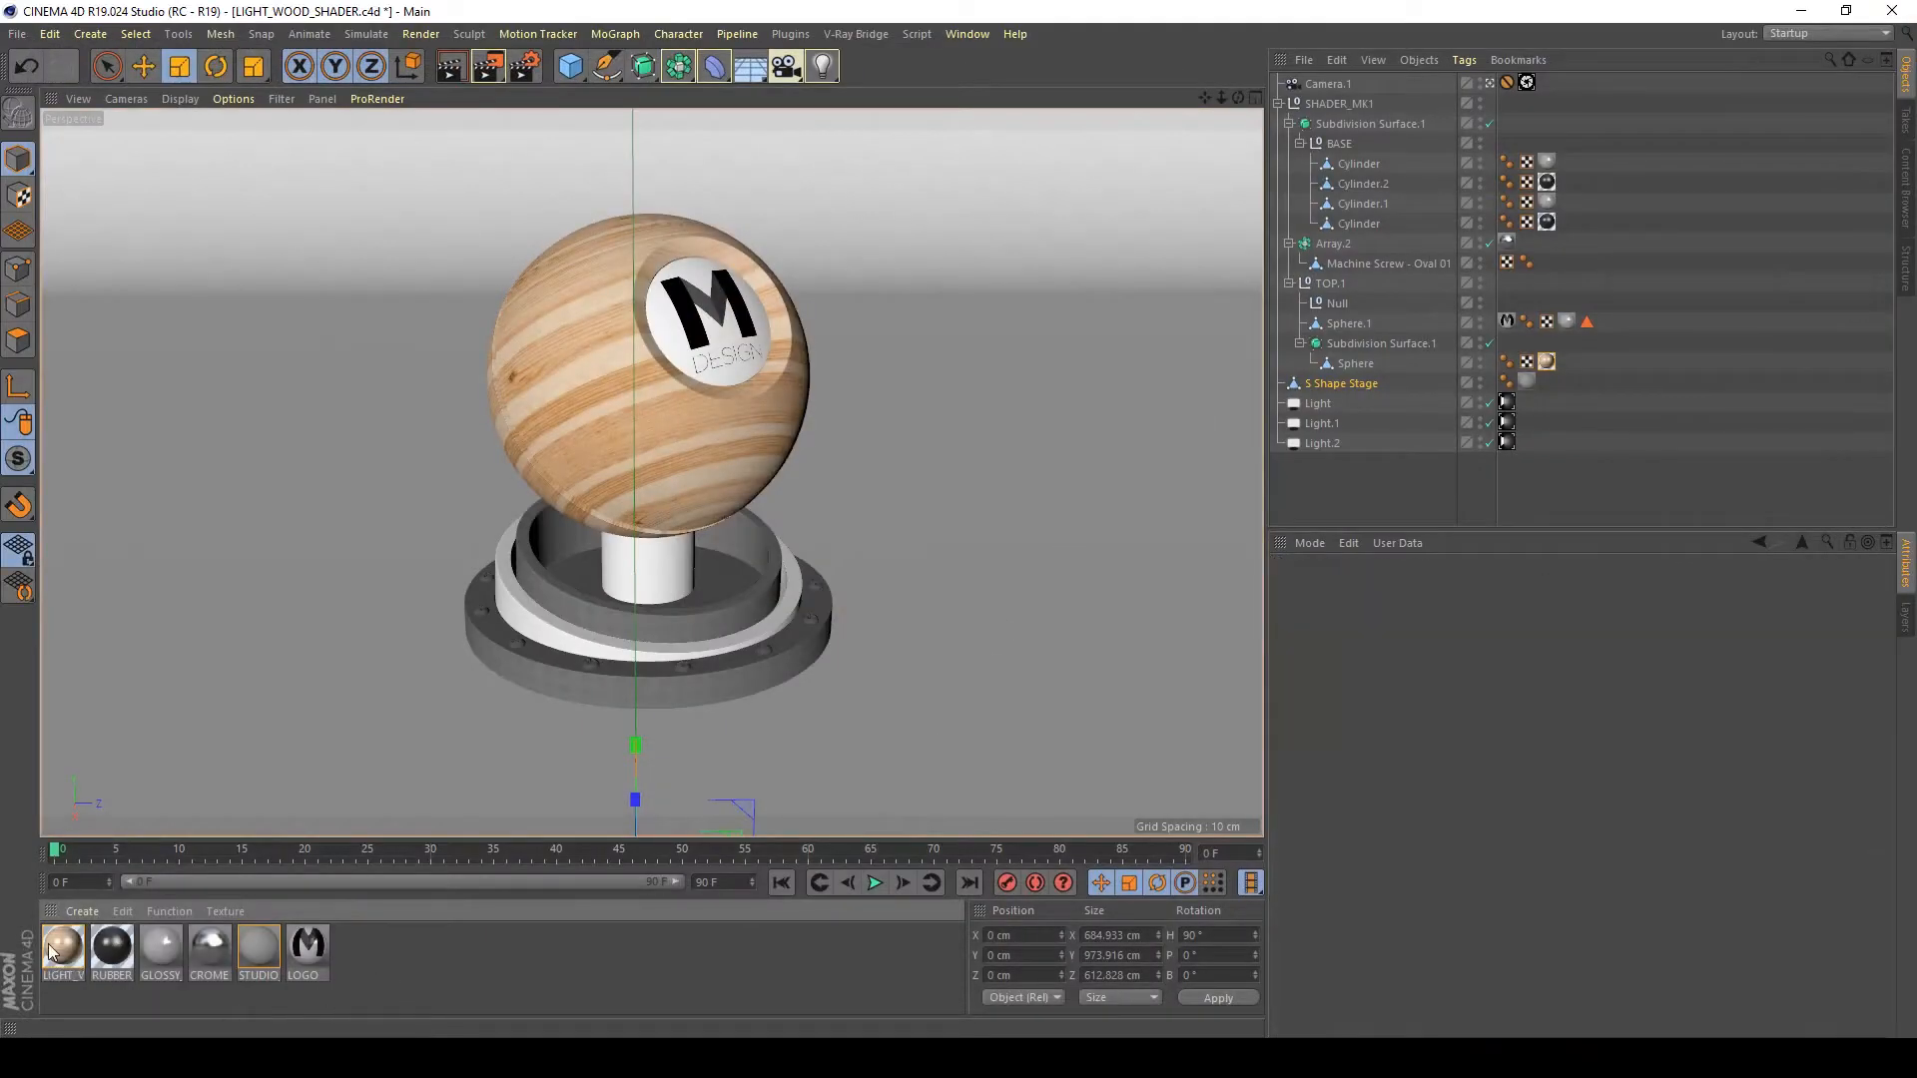
left_click(52, 946)
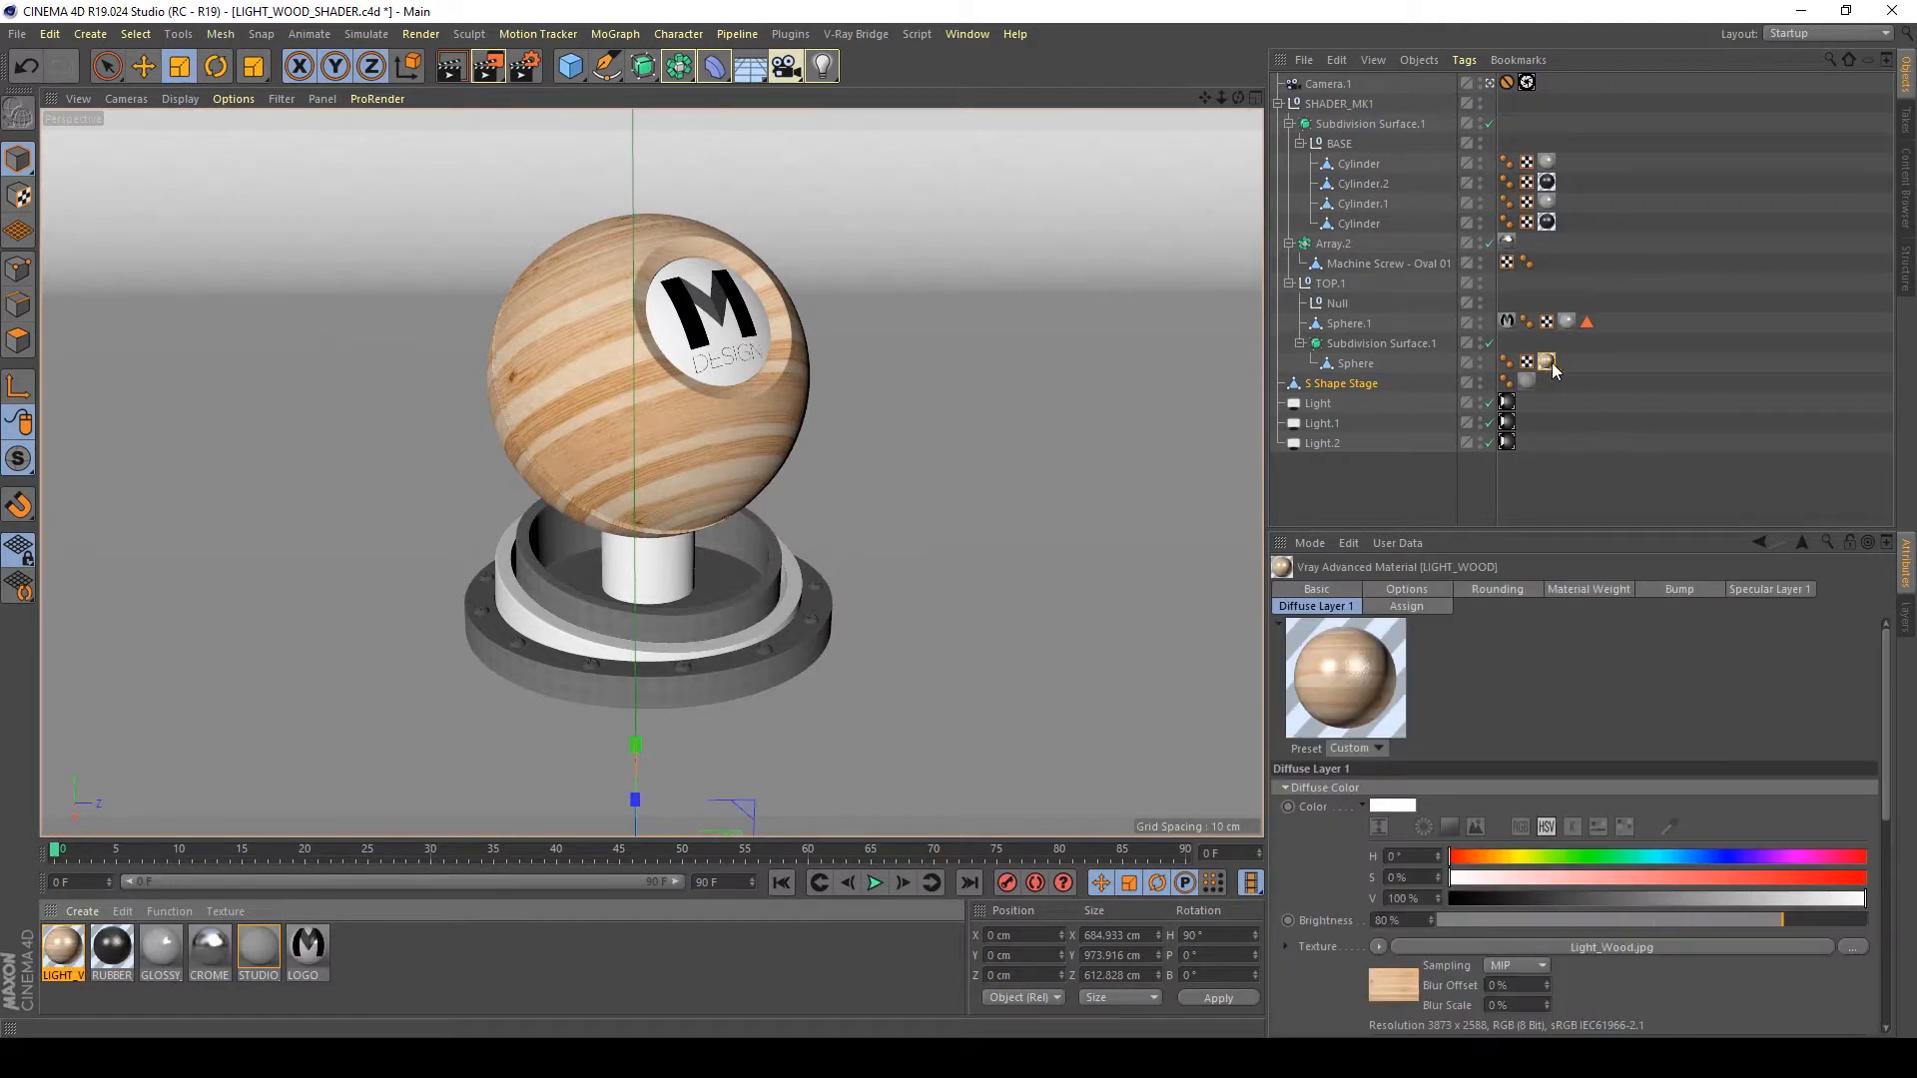
left_click_drag(1549, 364, 1510, 302)
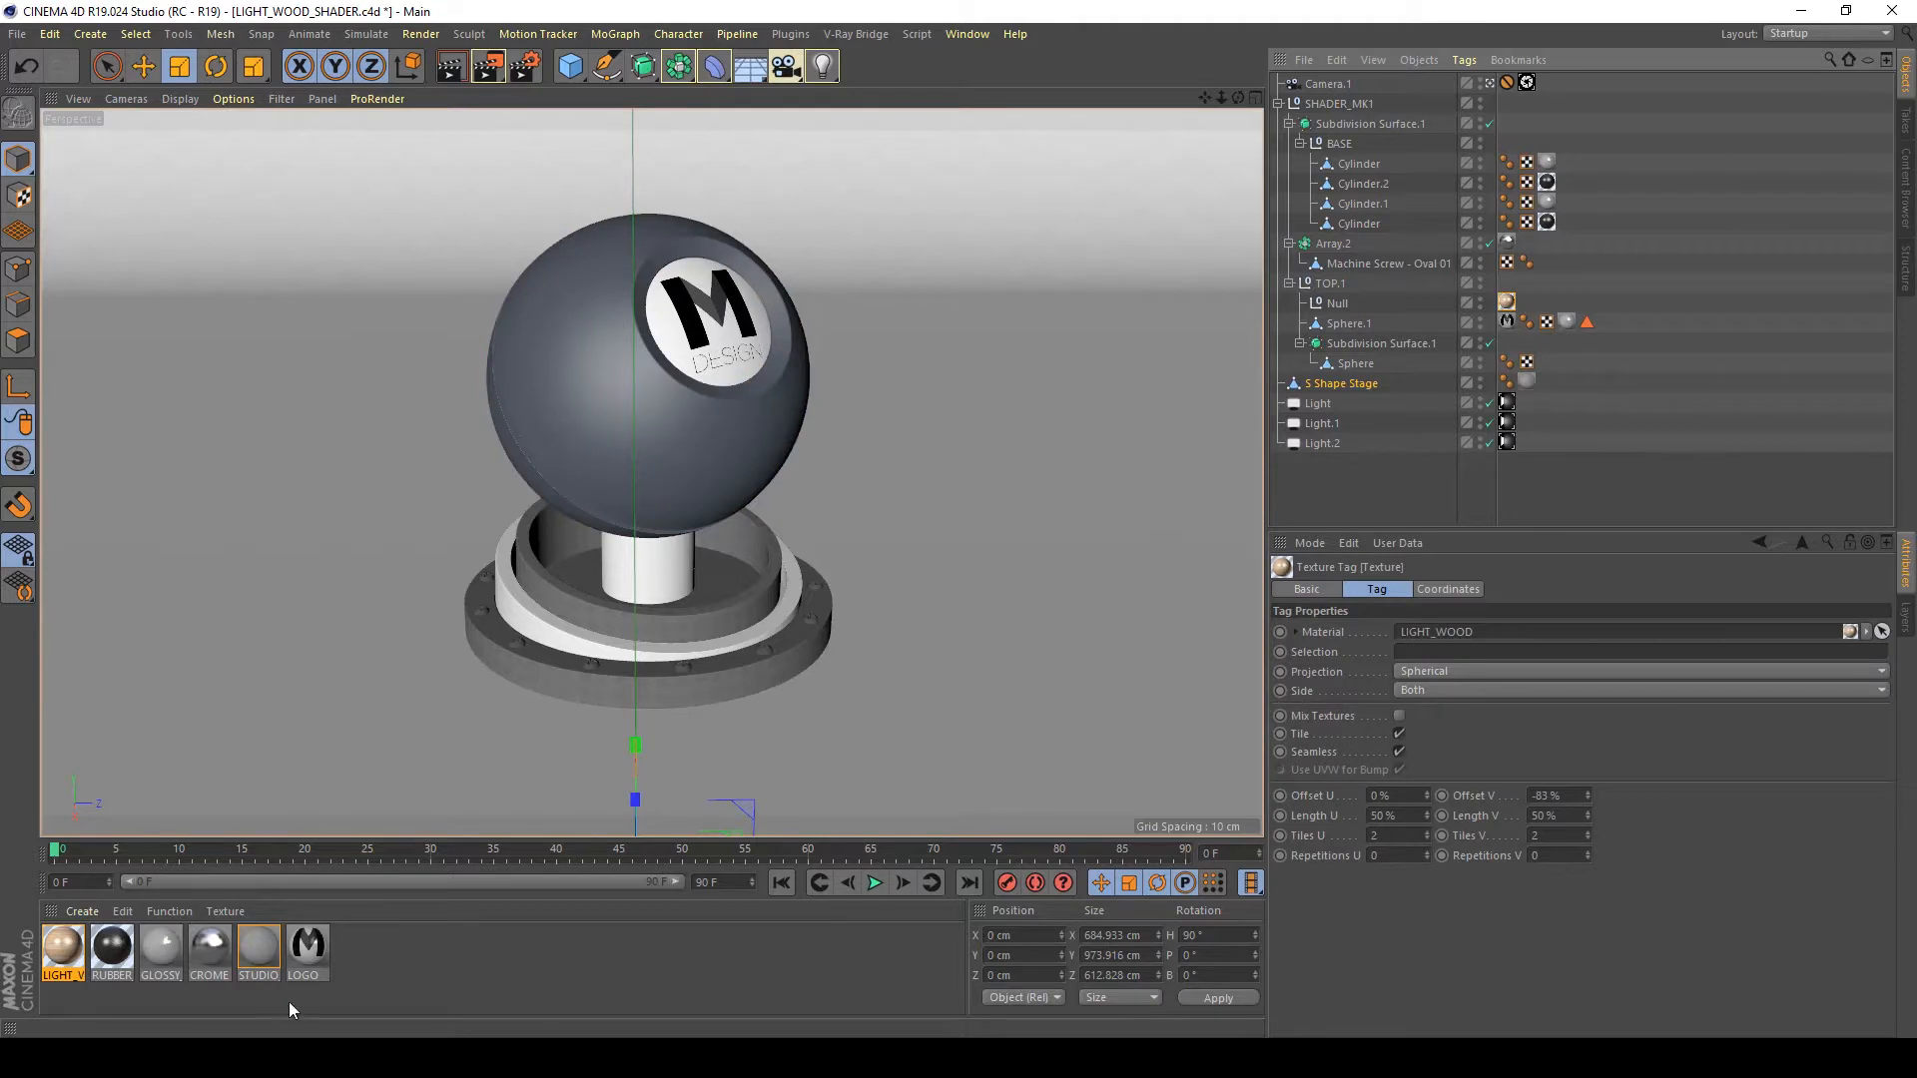
Create a new V-Ray Advanced Material.
left_click(94, 917)
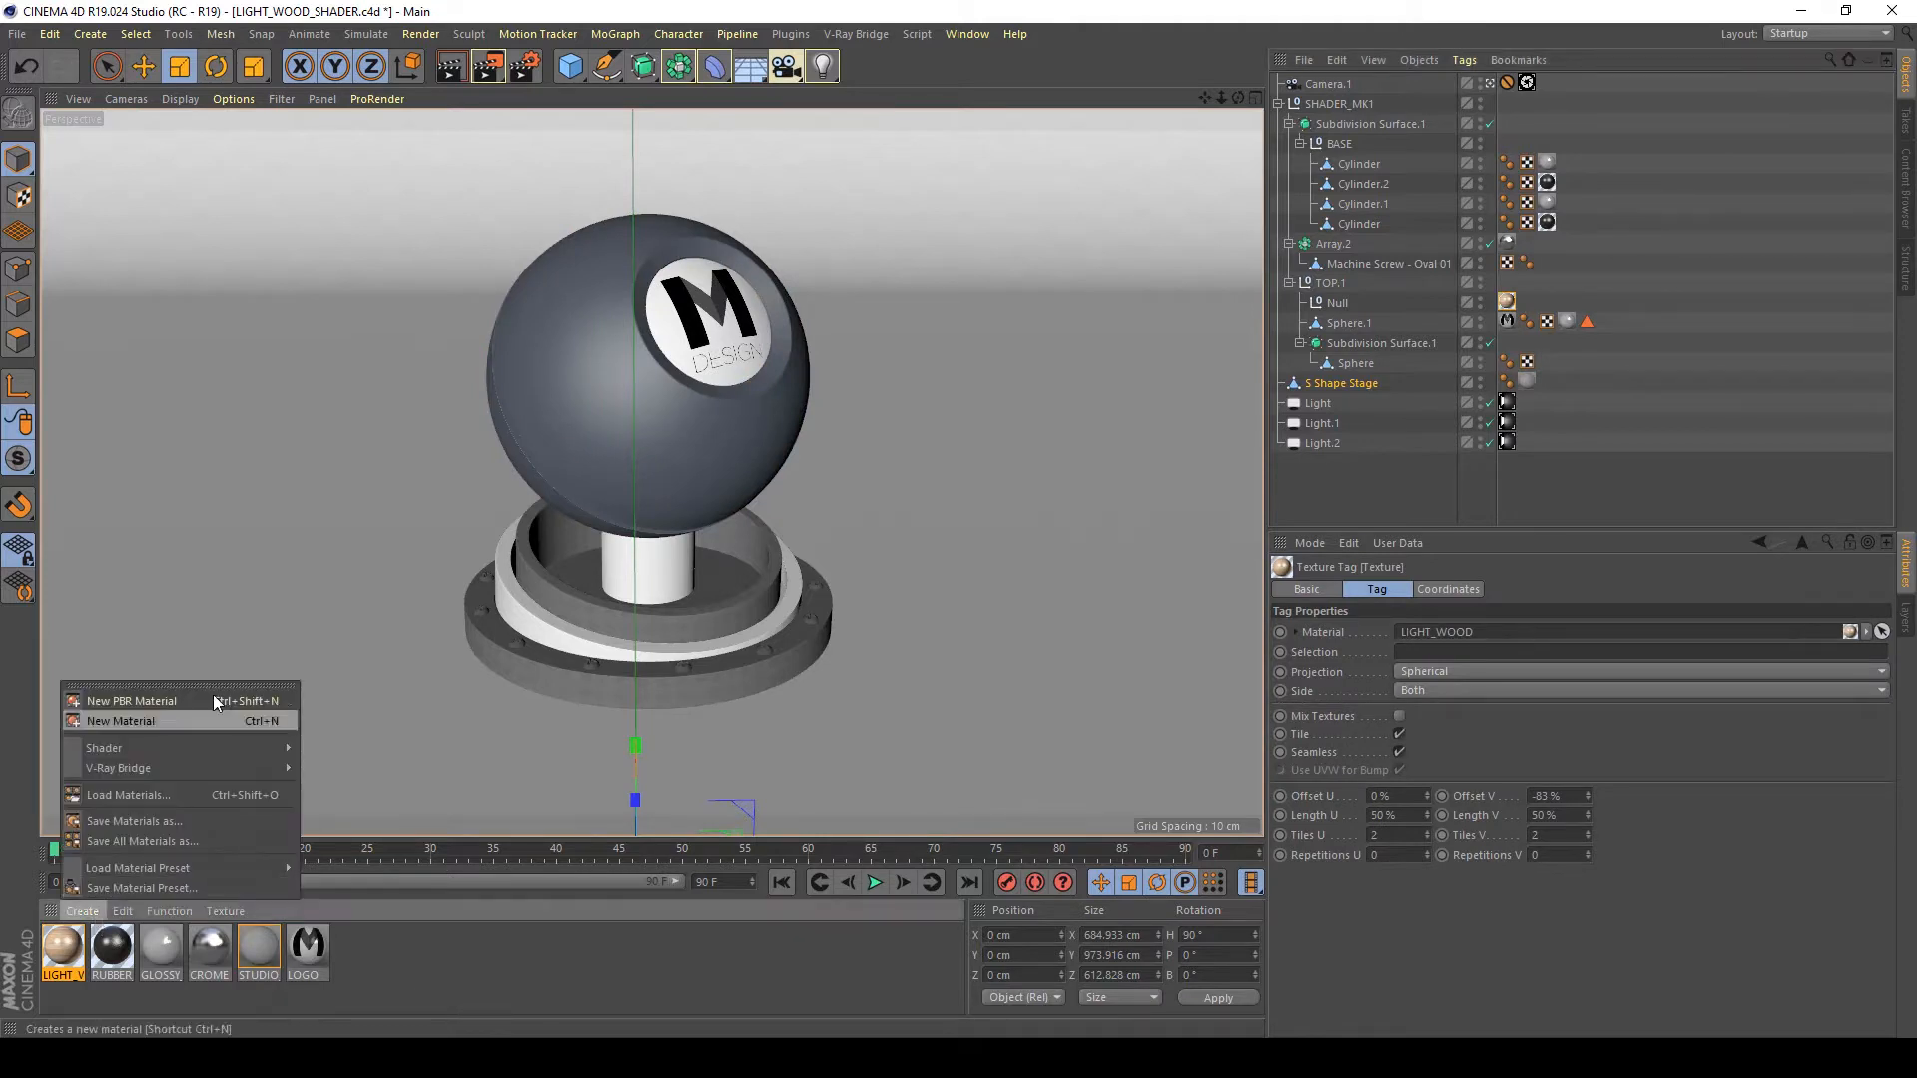
mouse_move(201, 755)
mouse_move(390, 727)
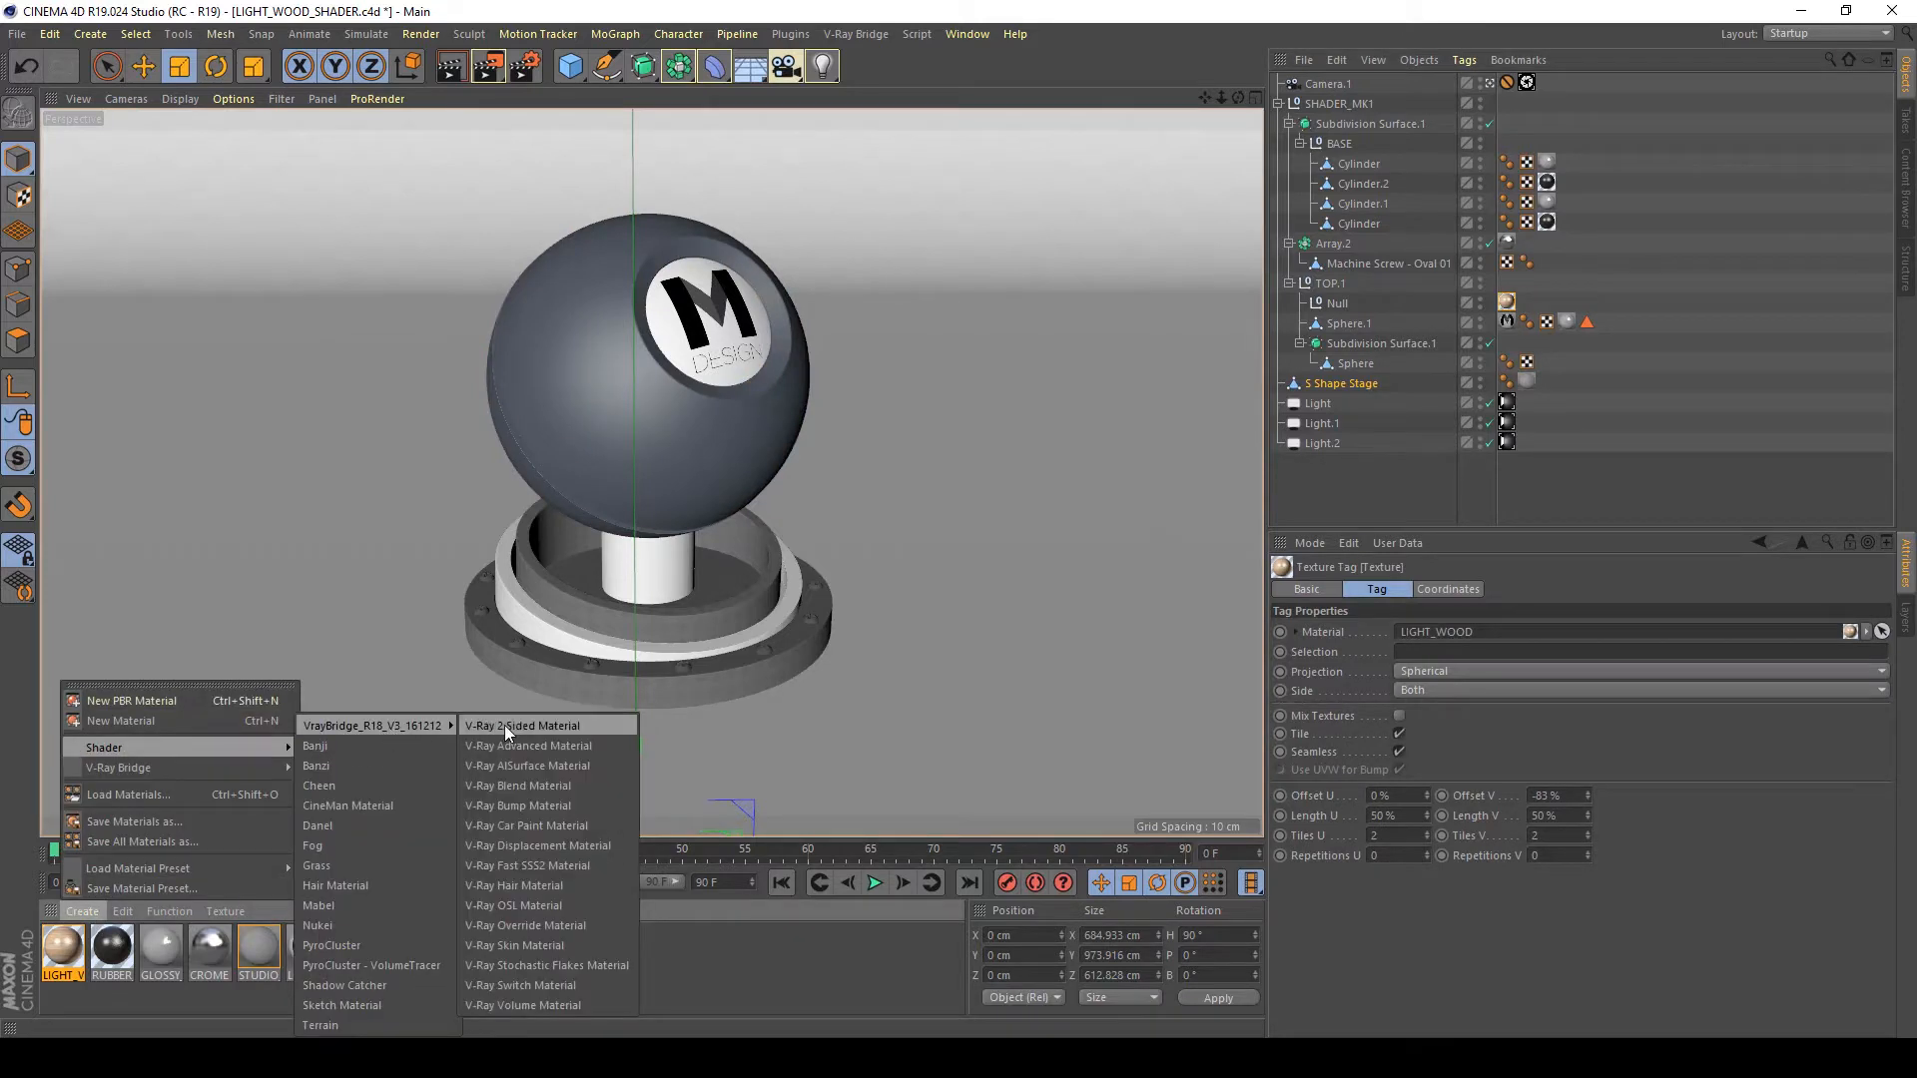
left_click(86, 914)
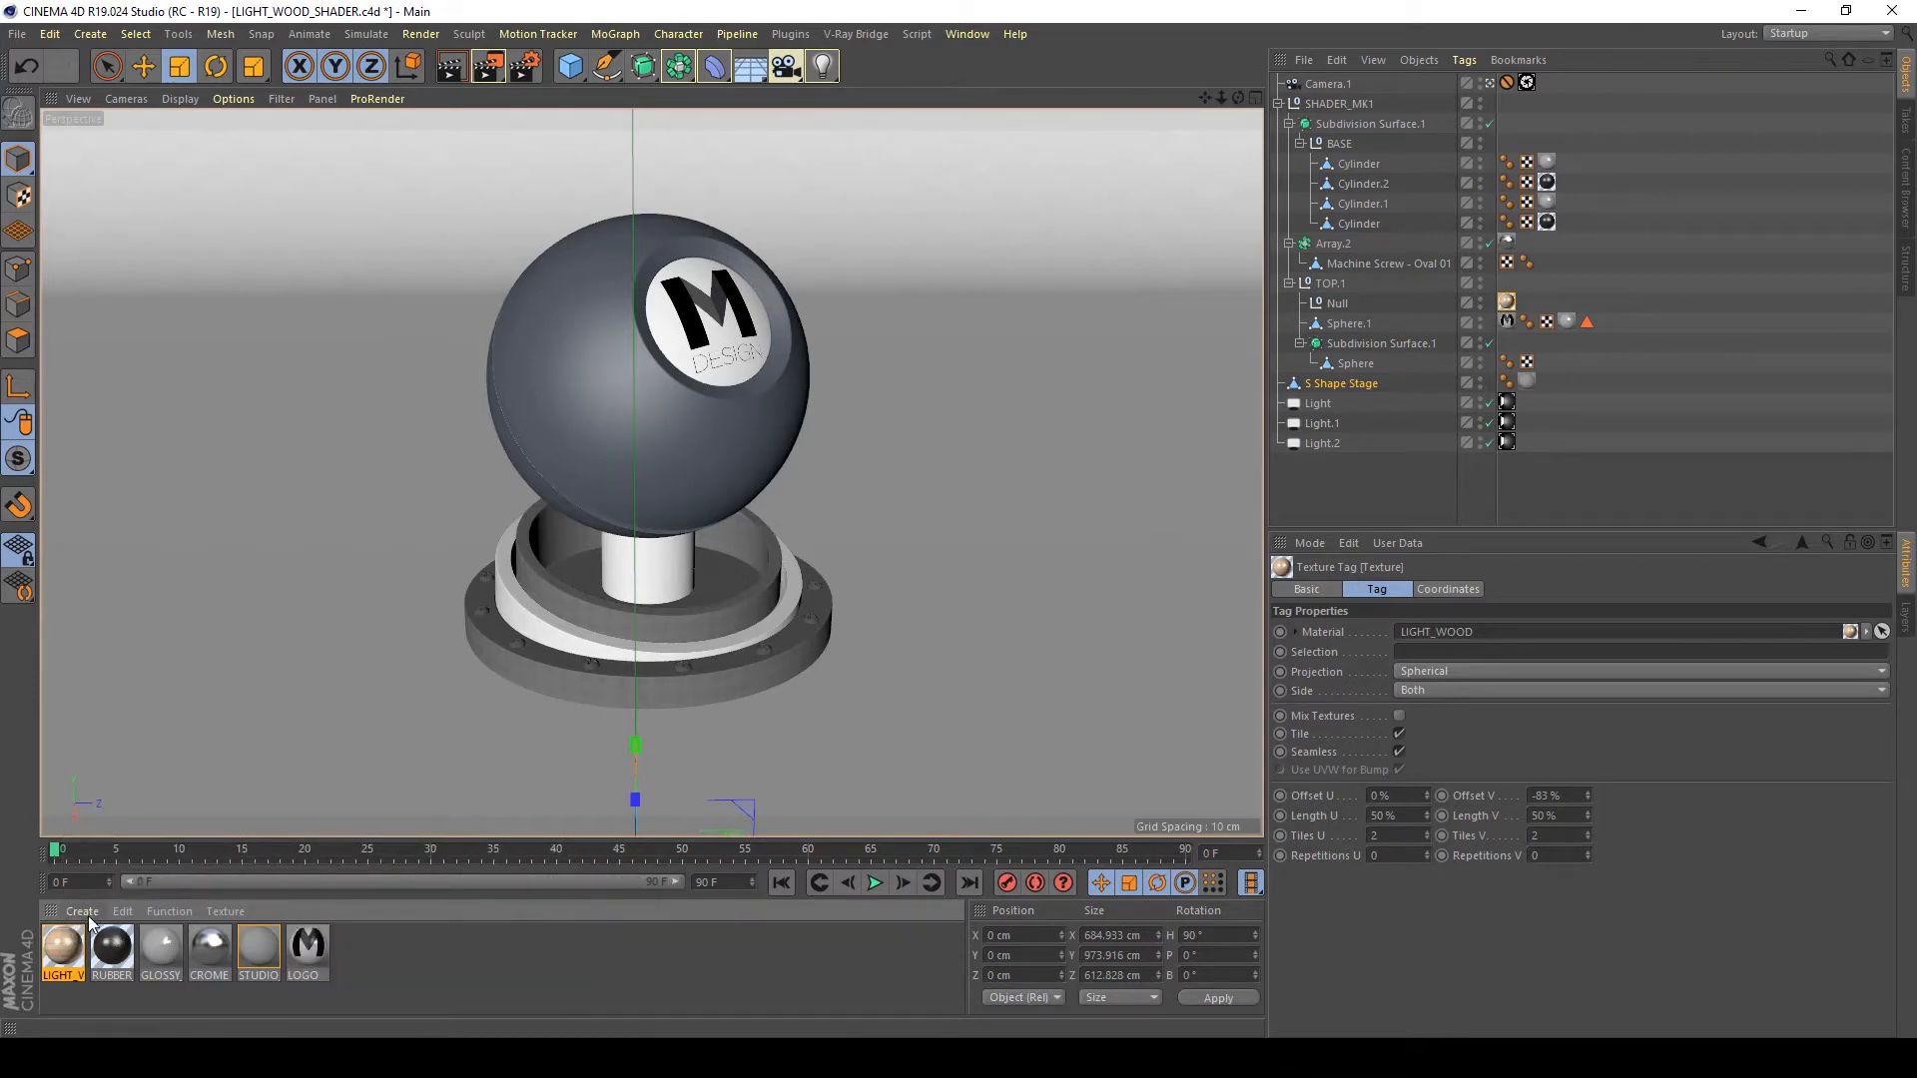
left_click(89, 915)
mouse_move(117, 745)
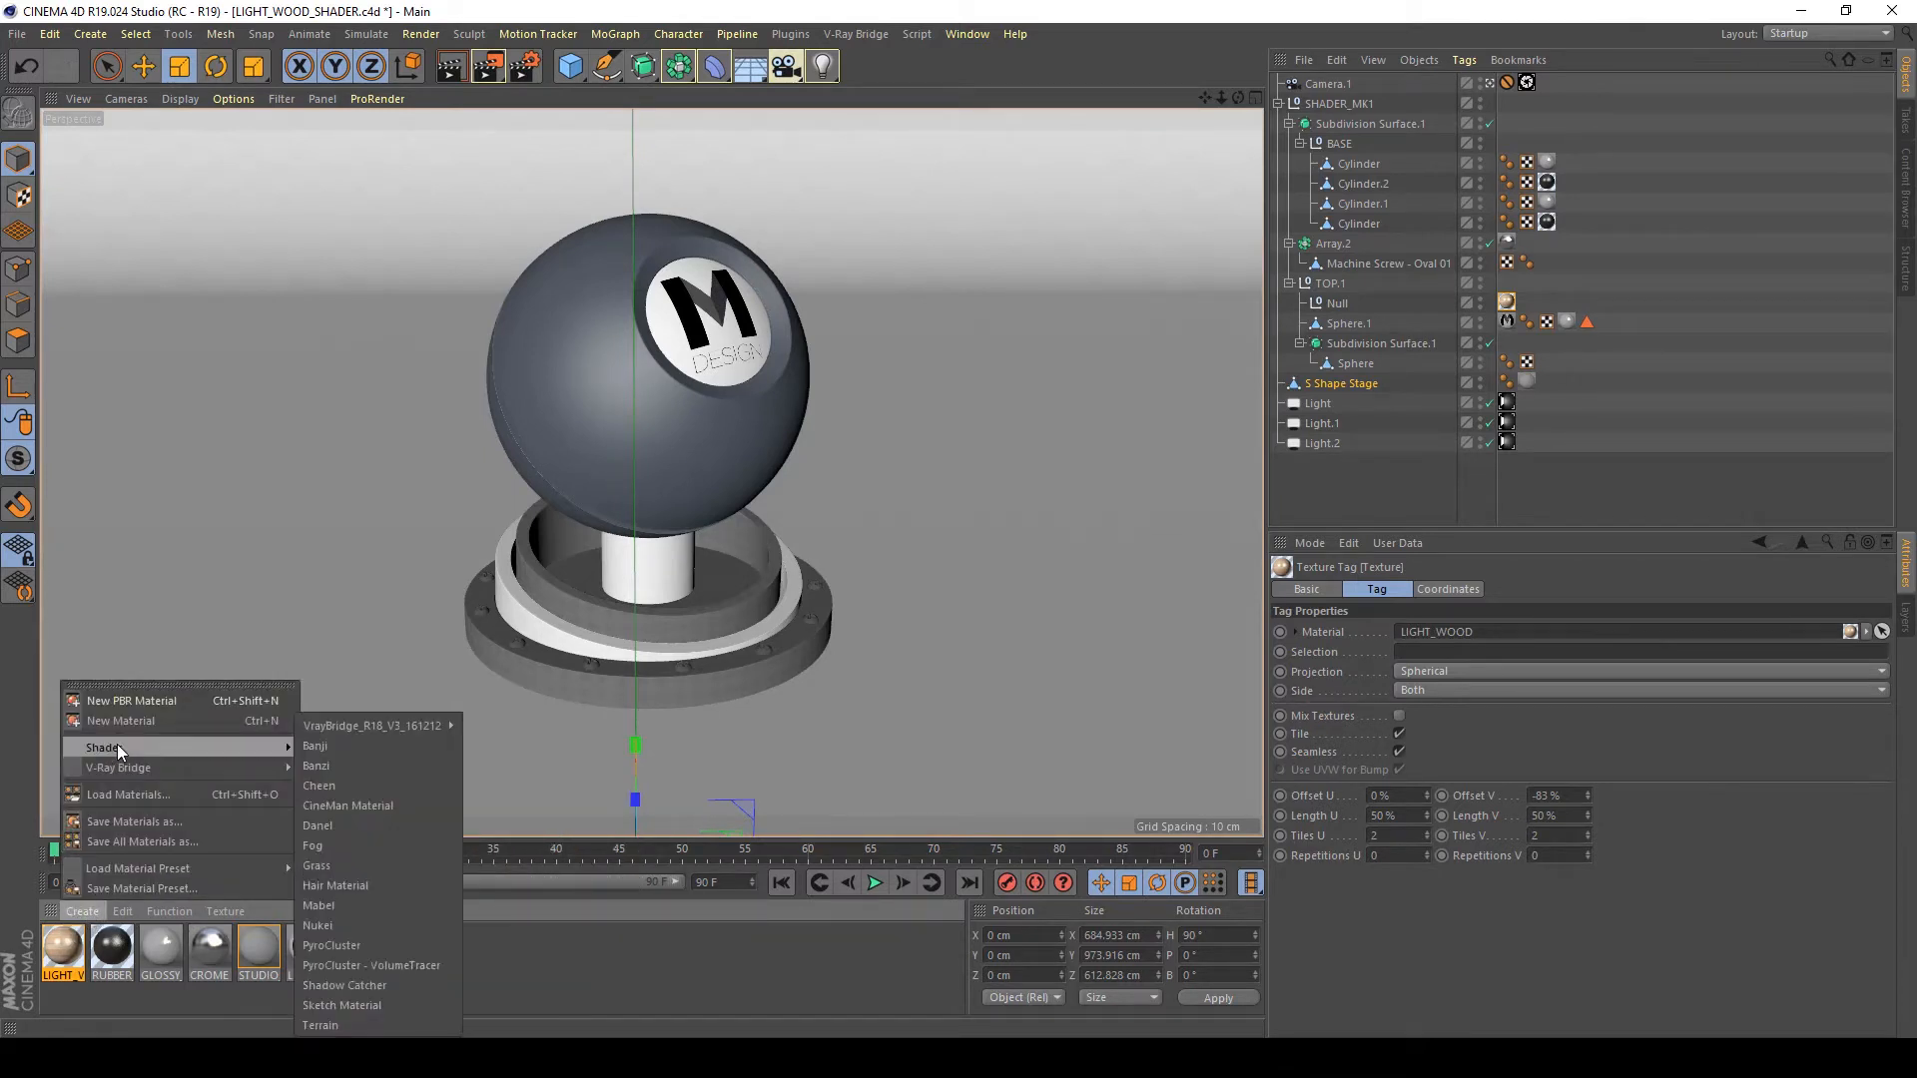
mouse_move(415, 732)
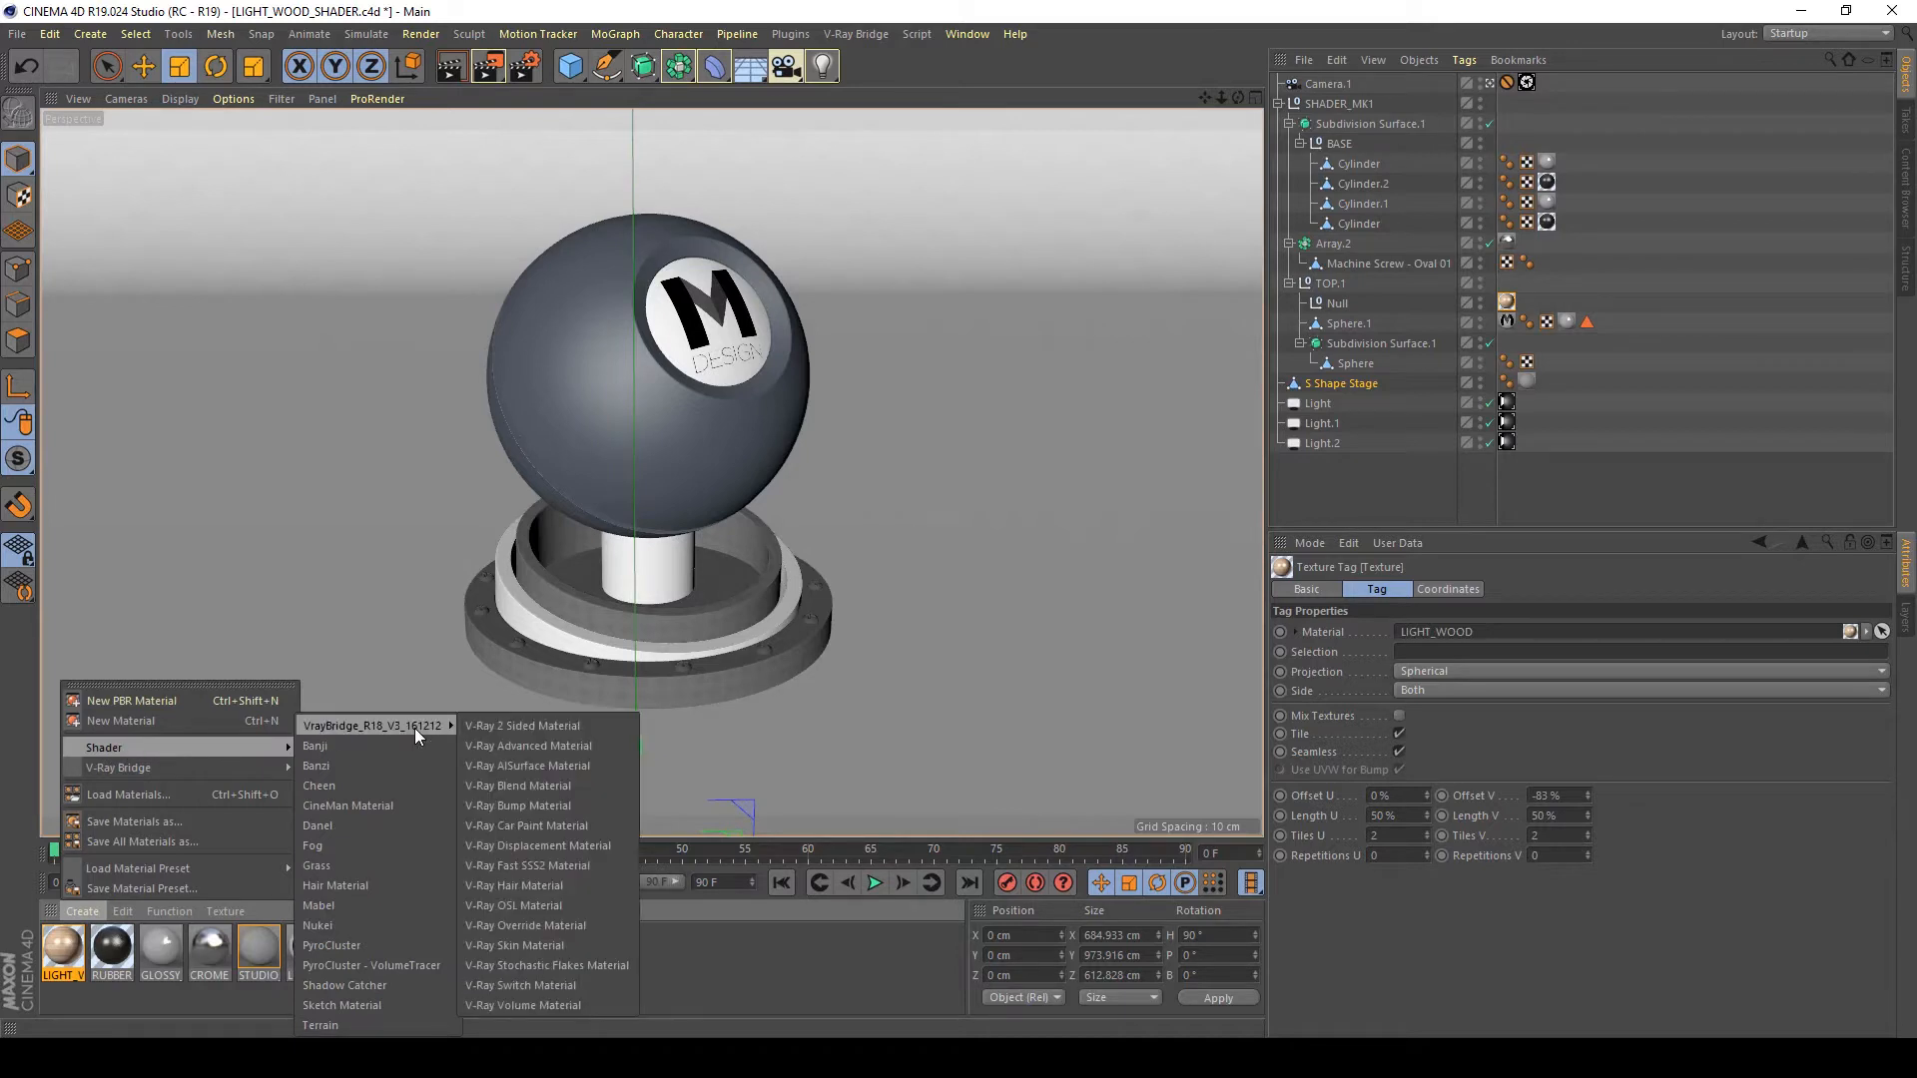
left_click(537, 750)
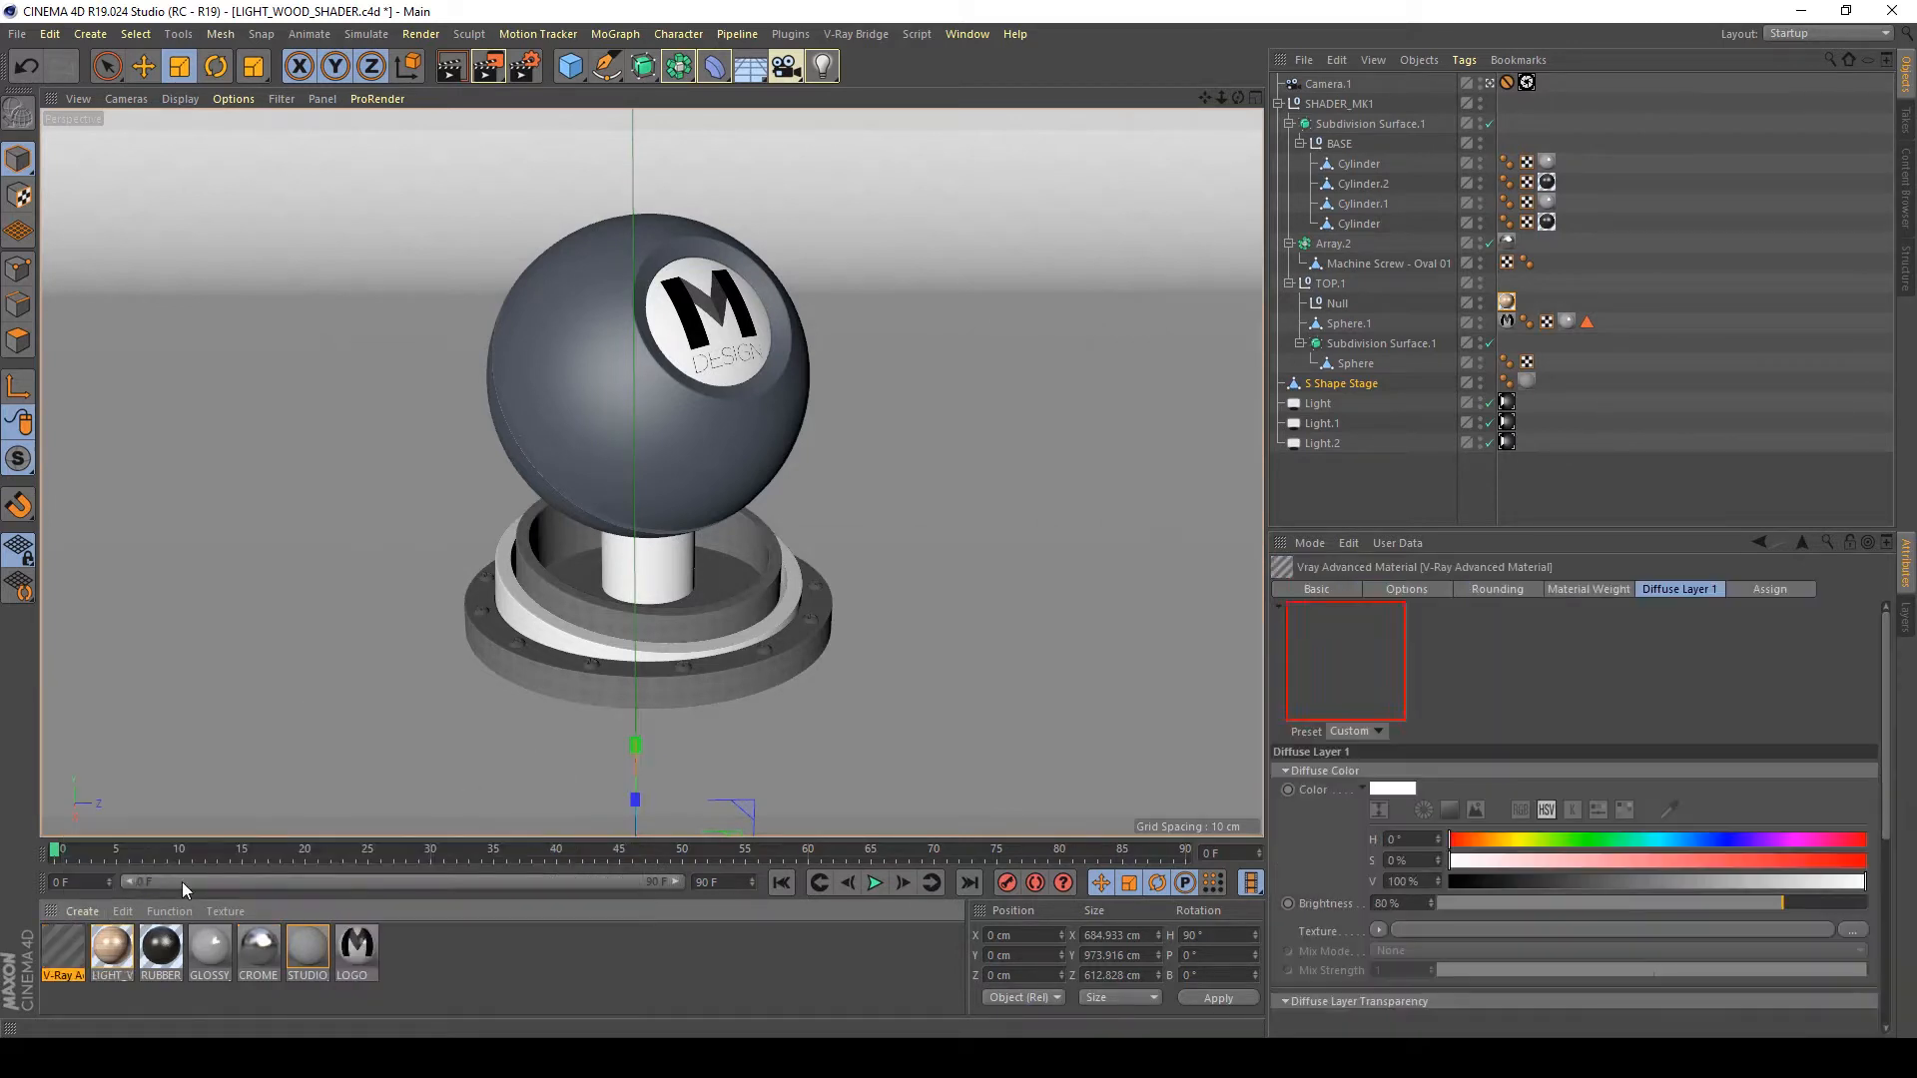
Open the new V-Ray material for editing and rename it Light_Wood.
double_click(66, 960)
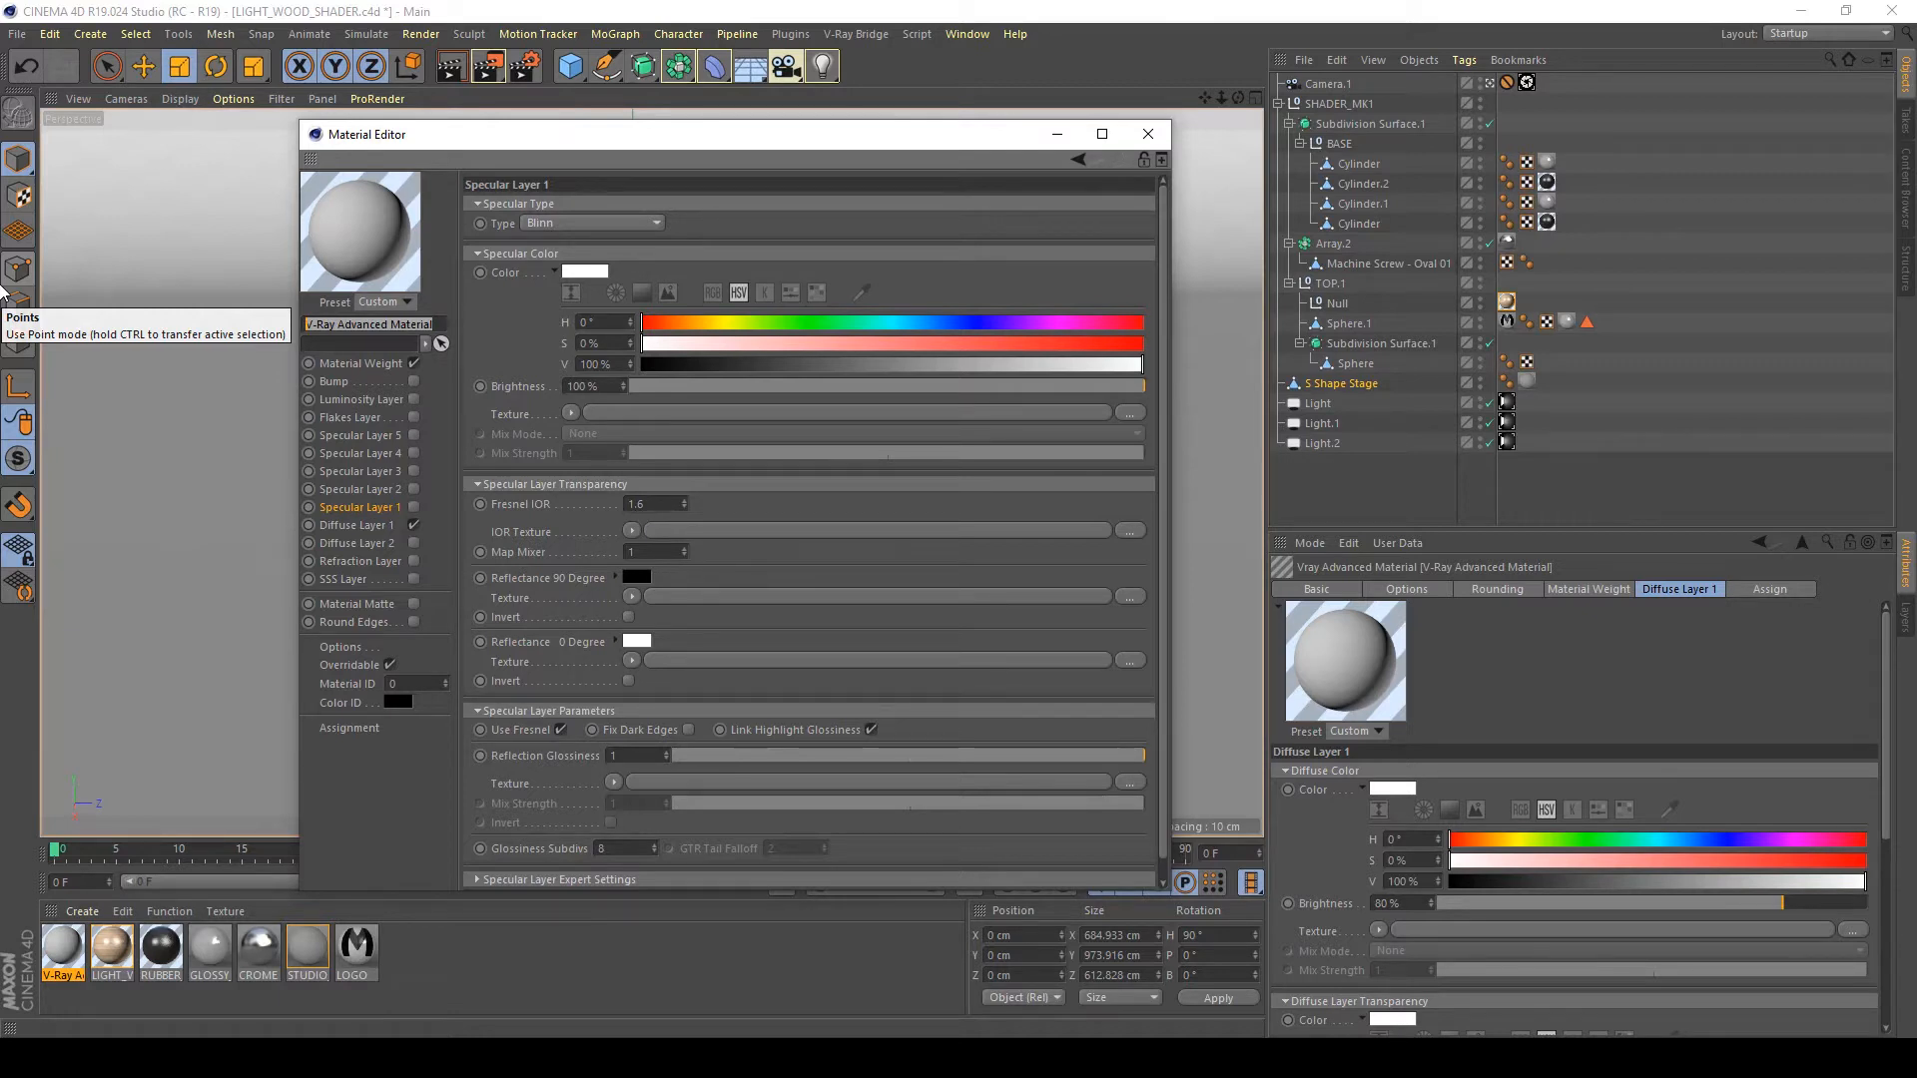
type("Ligh")
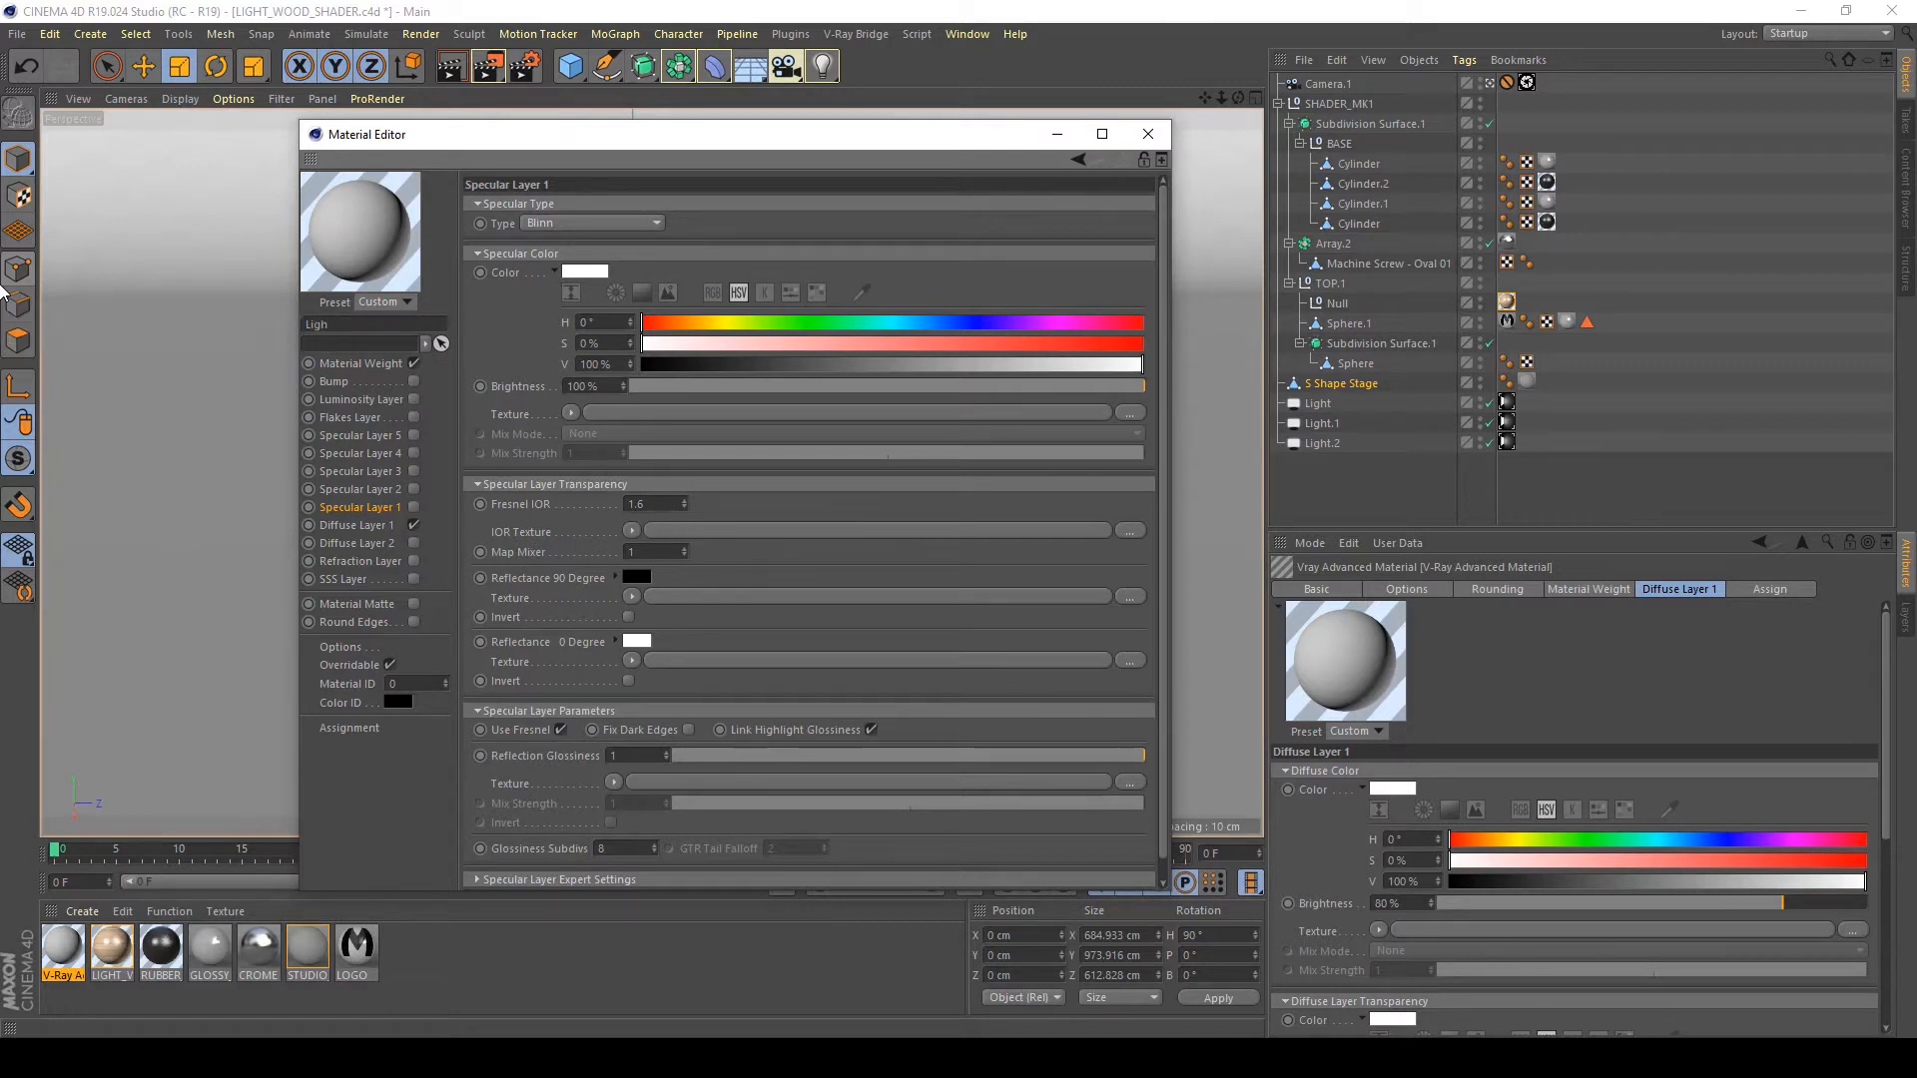
type("t_Wood")
key("Return")
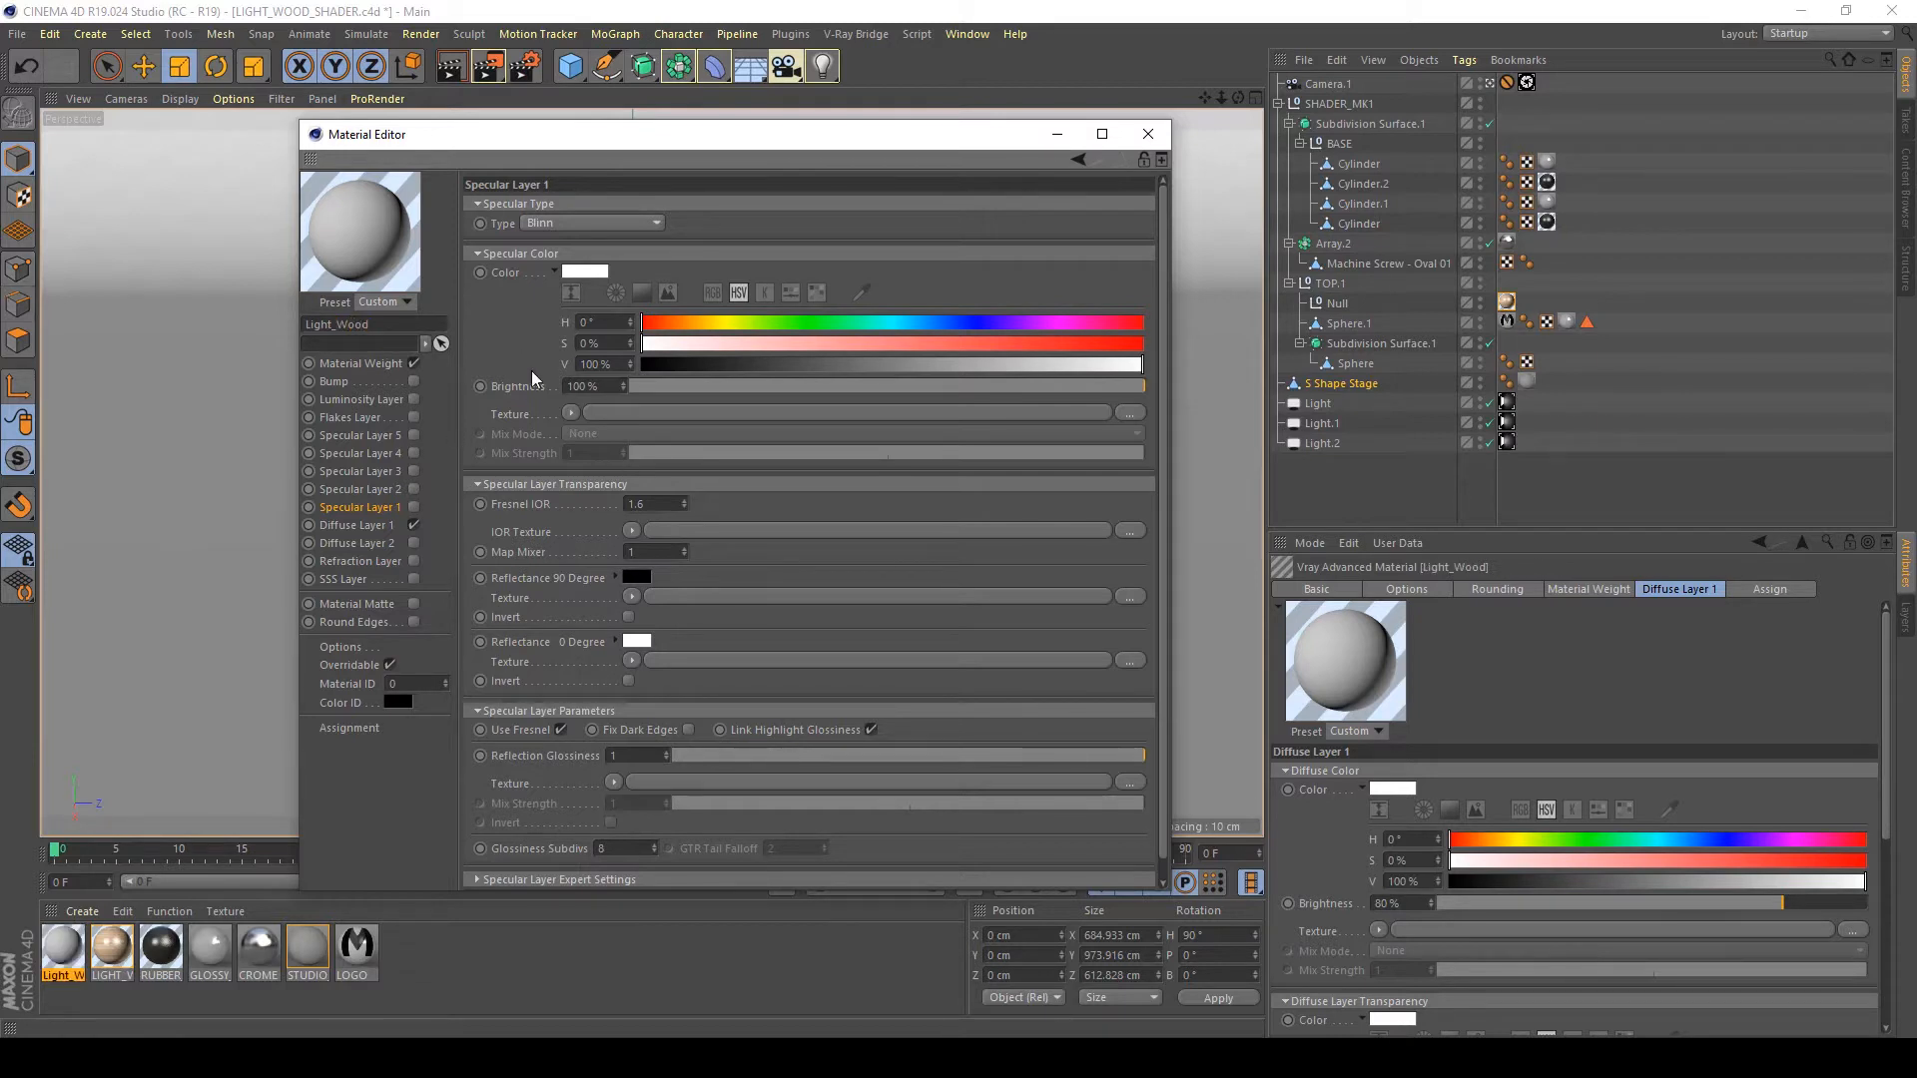
Load the Light_Wood image from the tex folder in File Explorer as the texture of the material's Diffuse Layer 1 color.
left_click(360, 527)
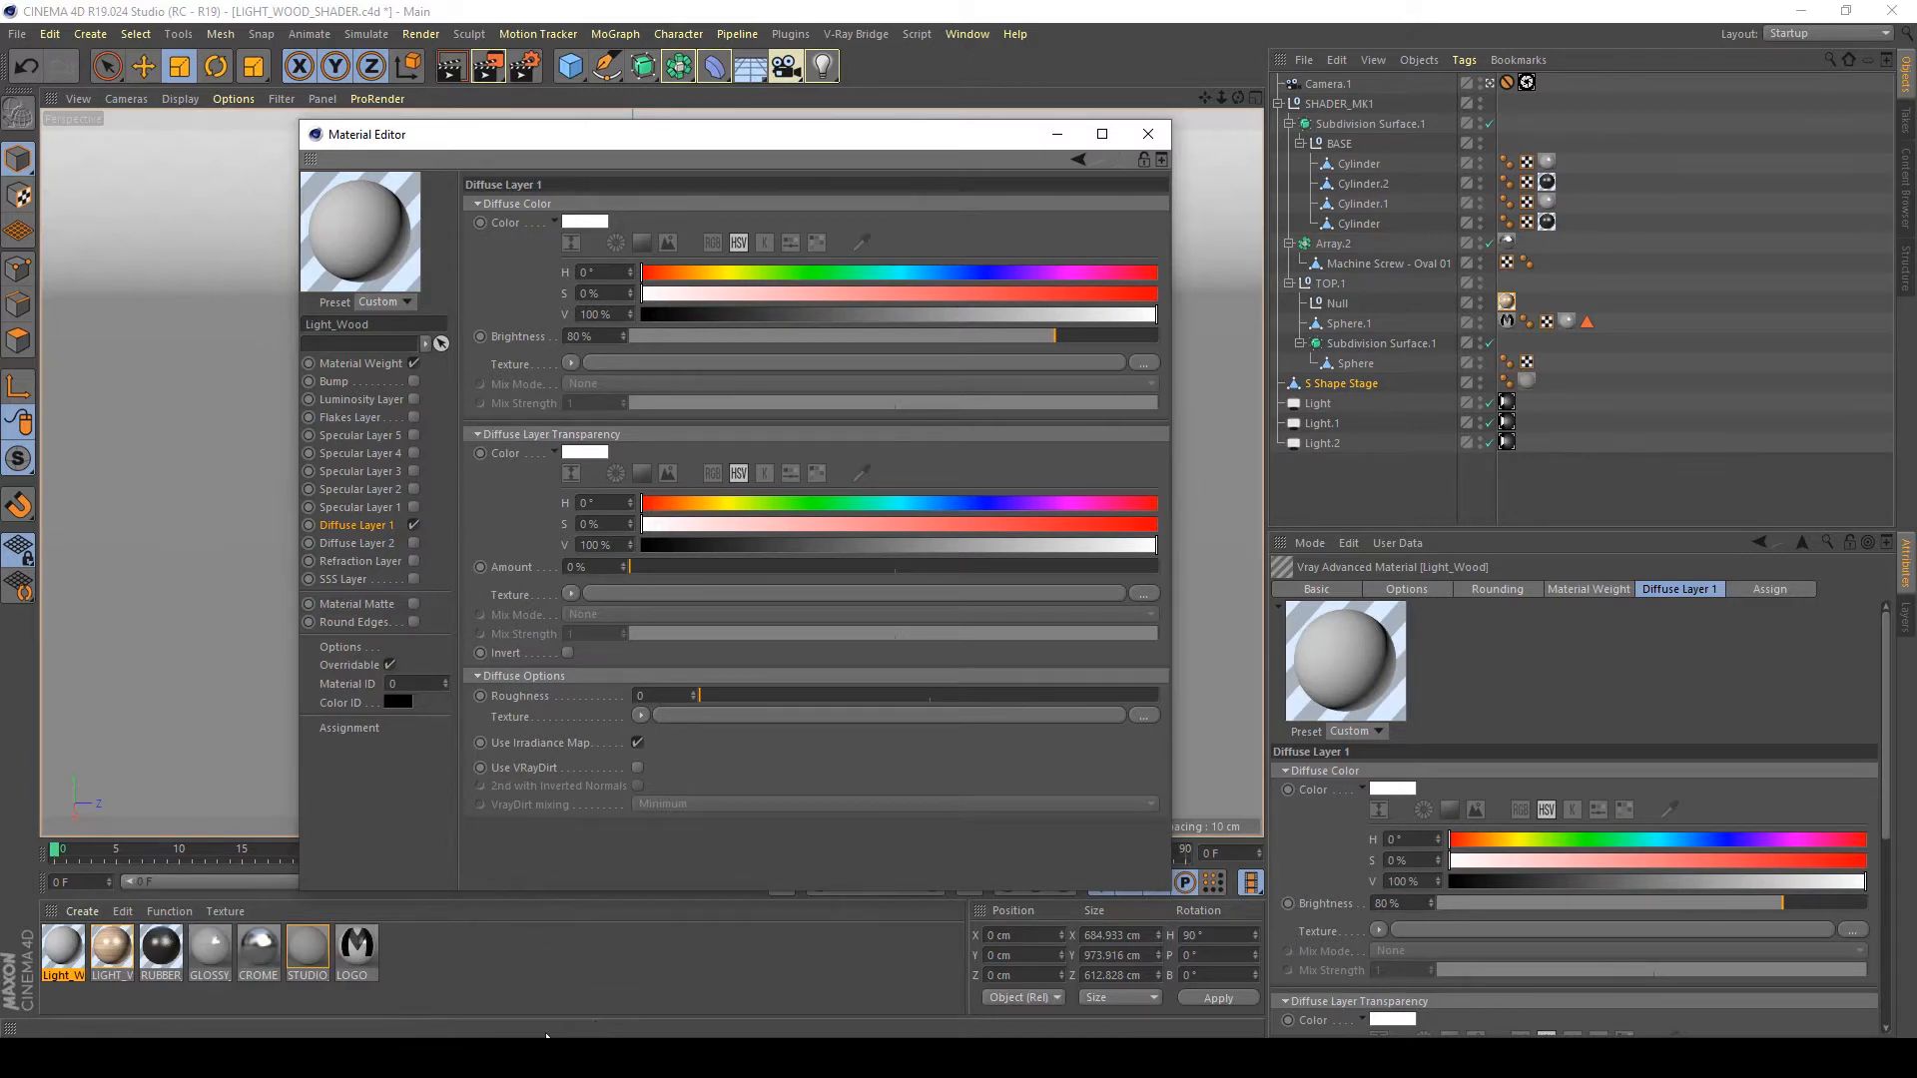
left_click(516, 1059)
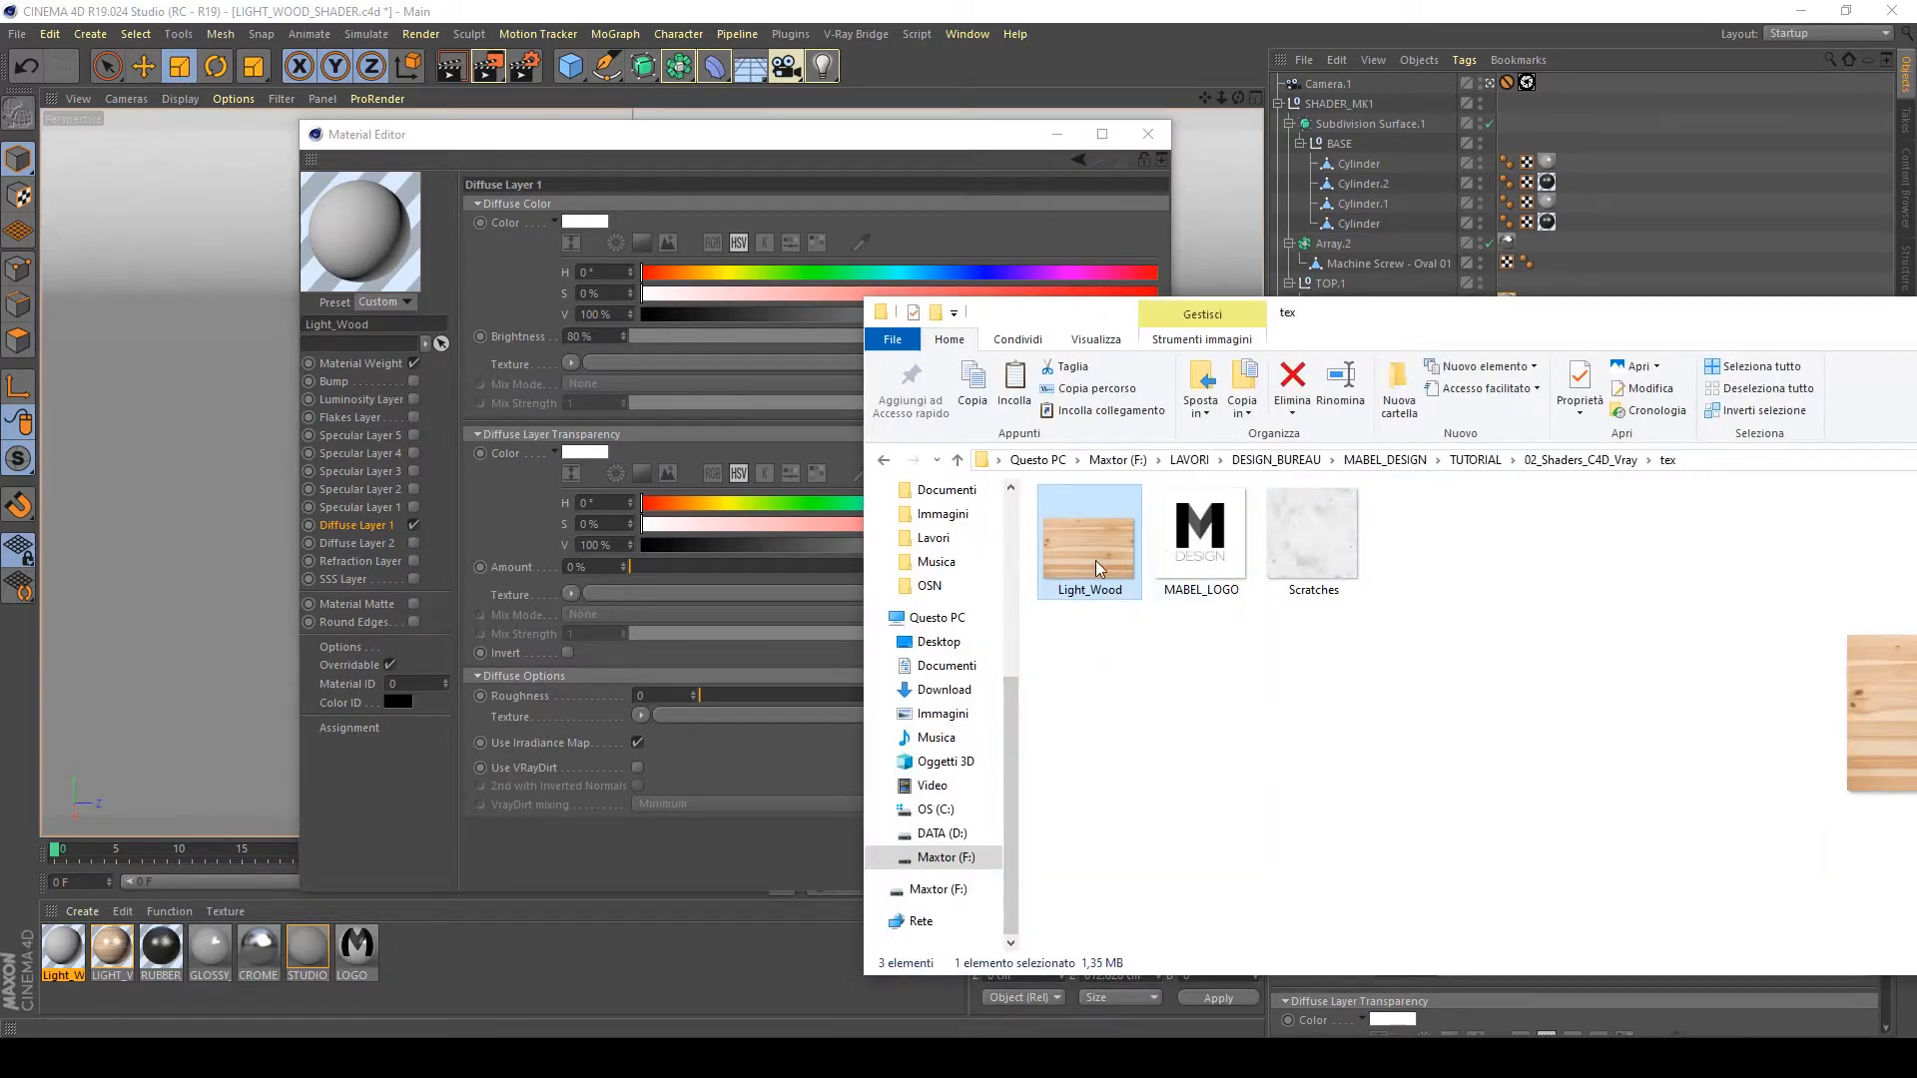
mouse_move(1099, 568)
left_mouse_down()
mouse_move(754, 371)
mouse_move(1081, 534)
left_mouse_up()
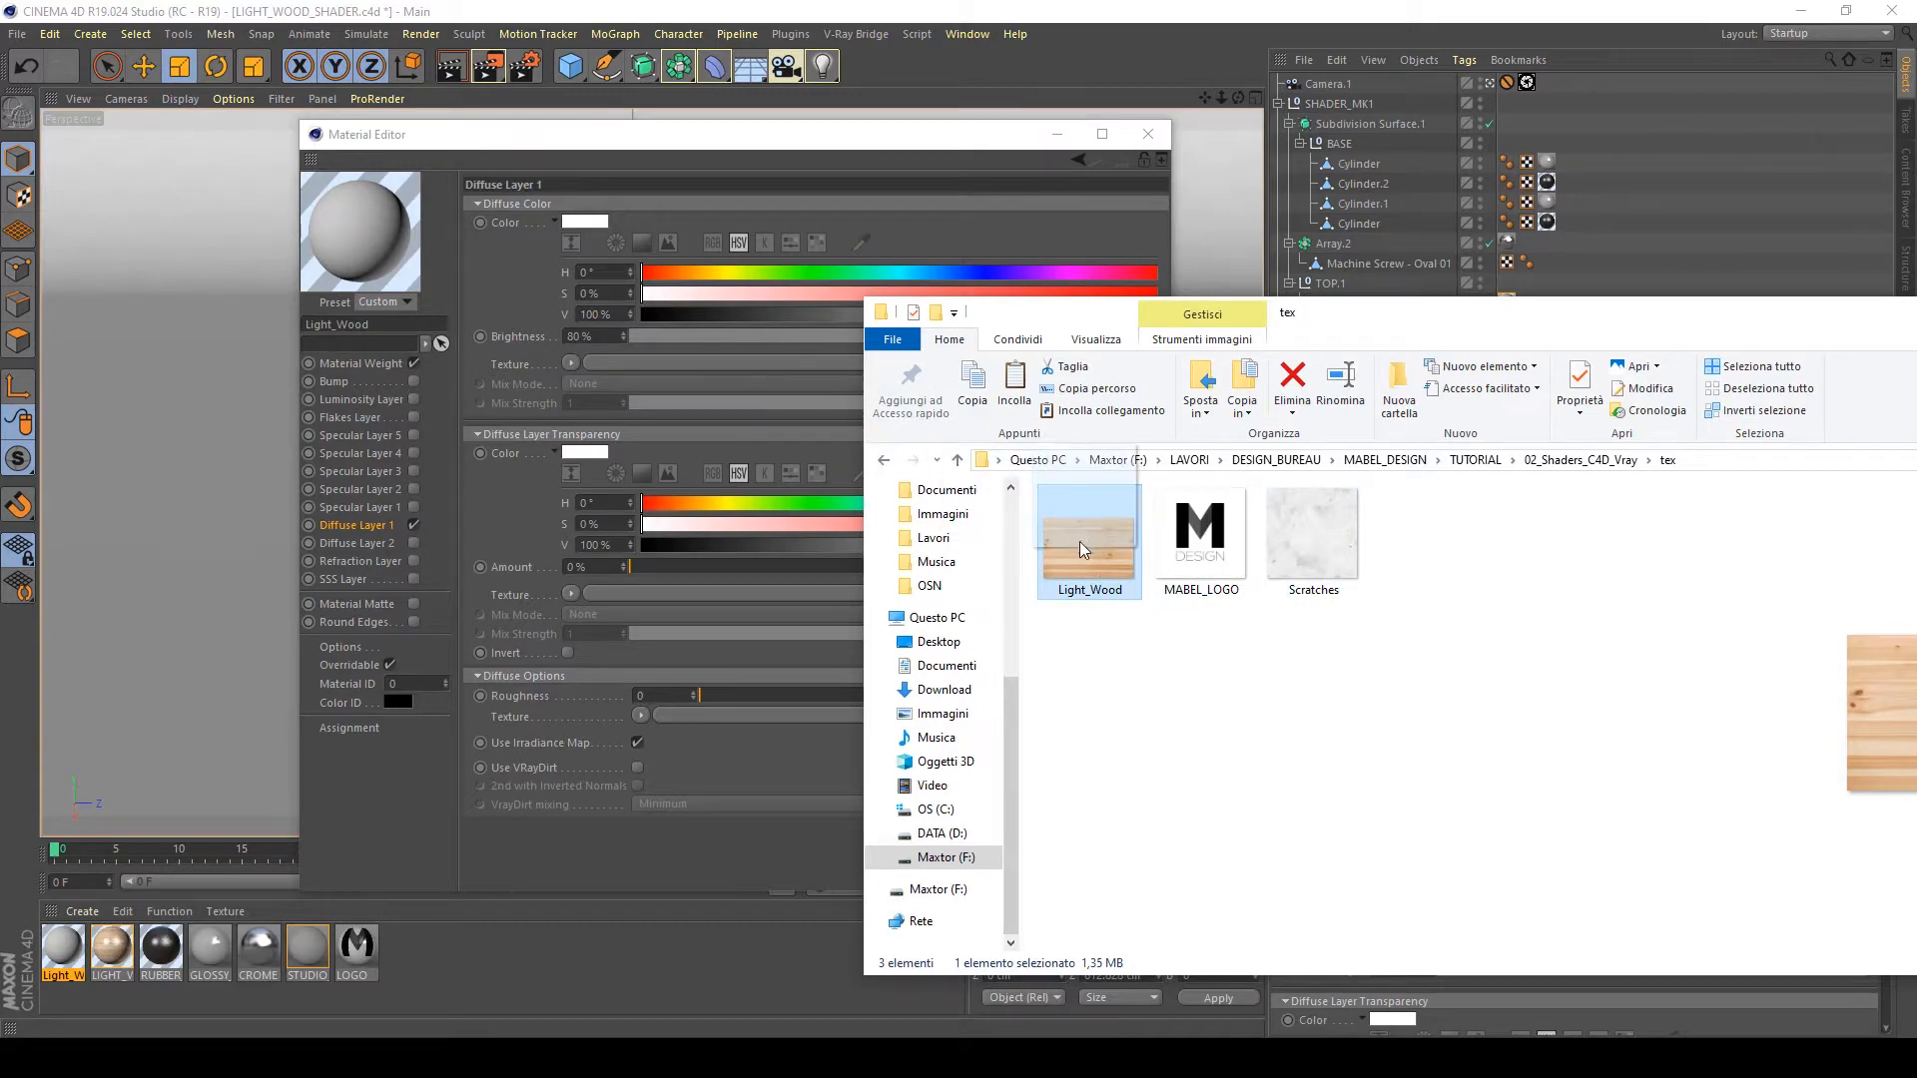
left_click_drag(1334, 315, 915, 249)
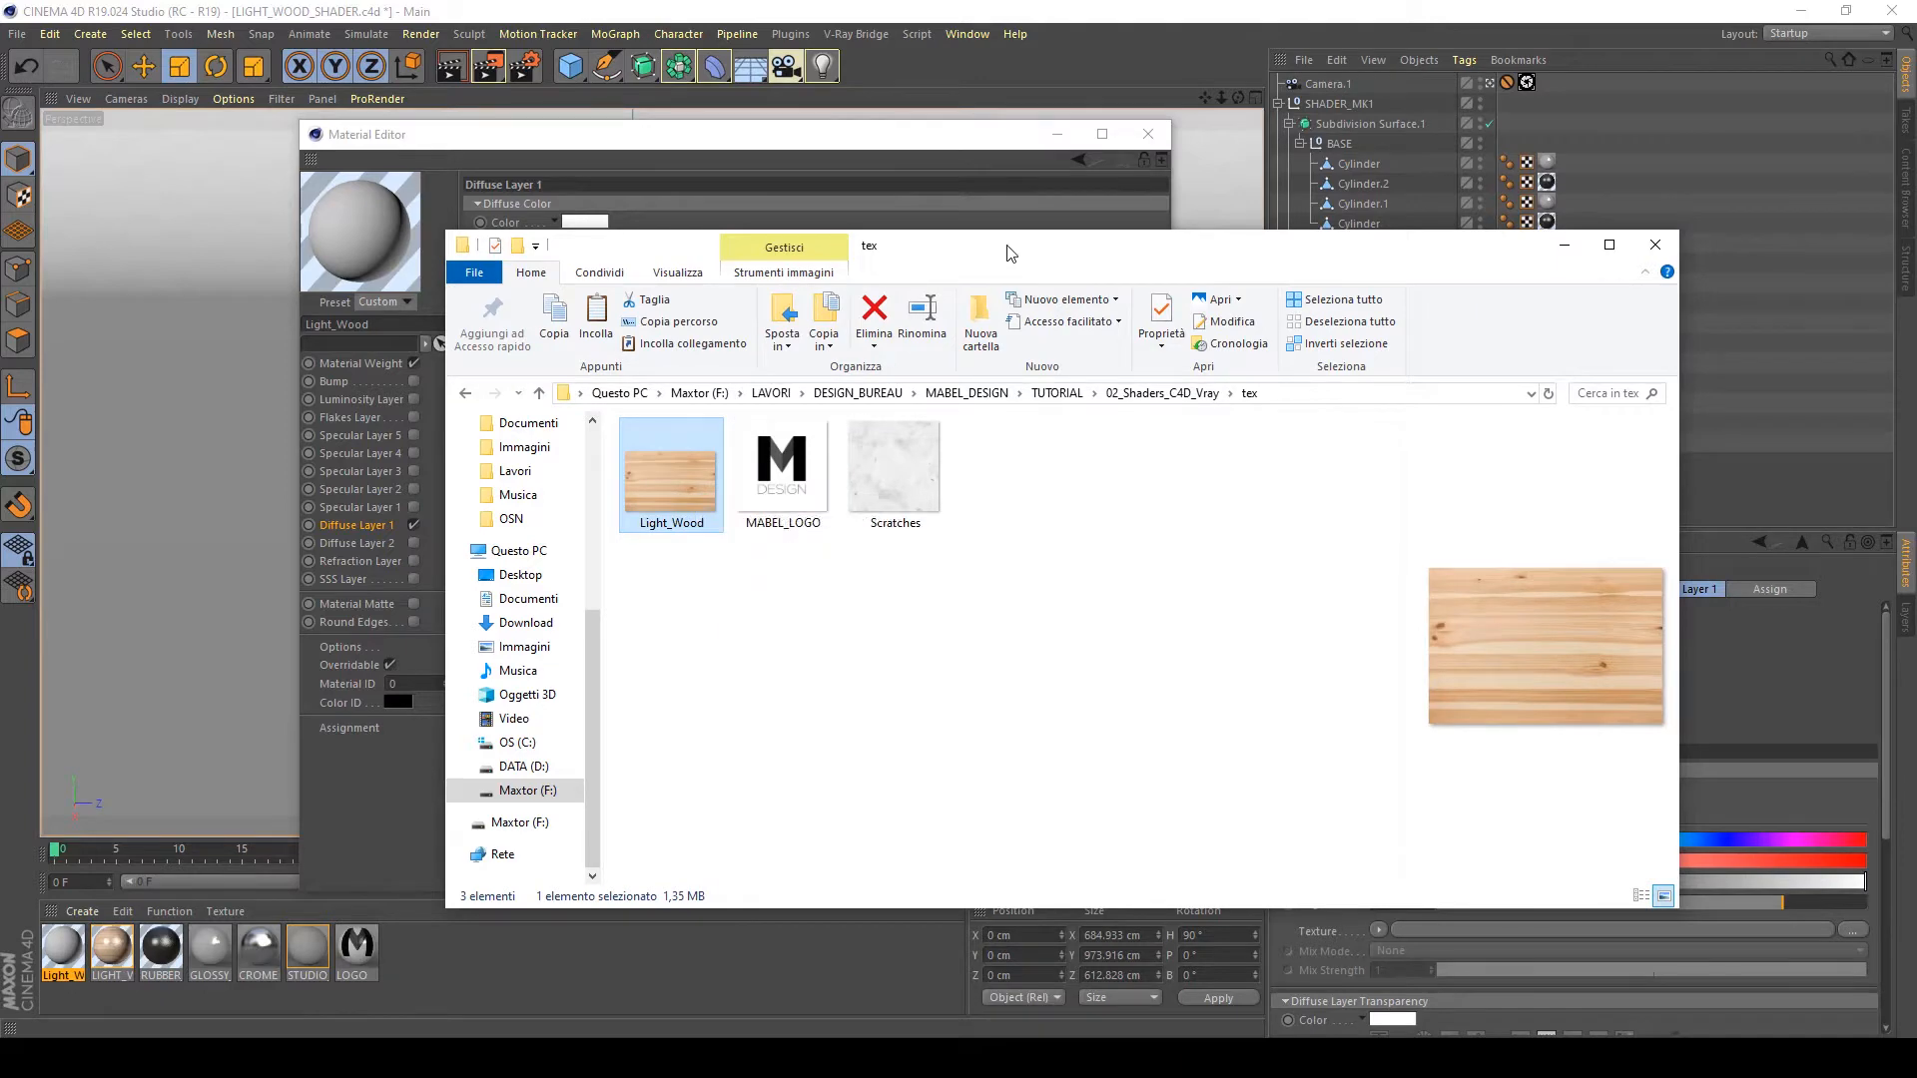
left_click_drag(1008, 248, 1610, 340)
left_click_drag(1278, 597, 607, 358)
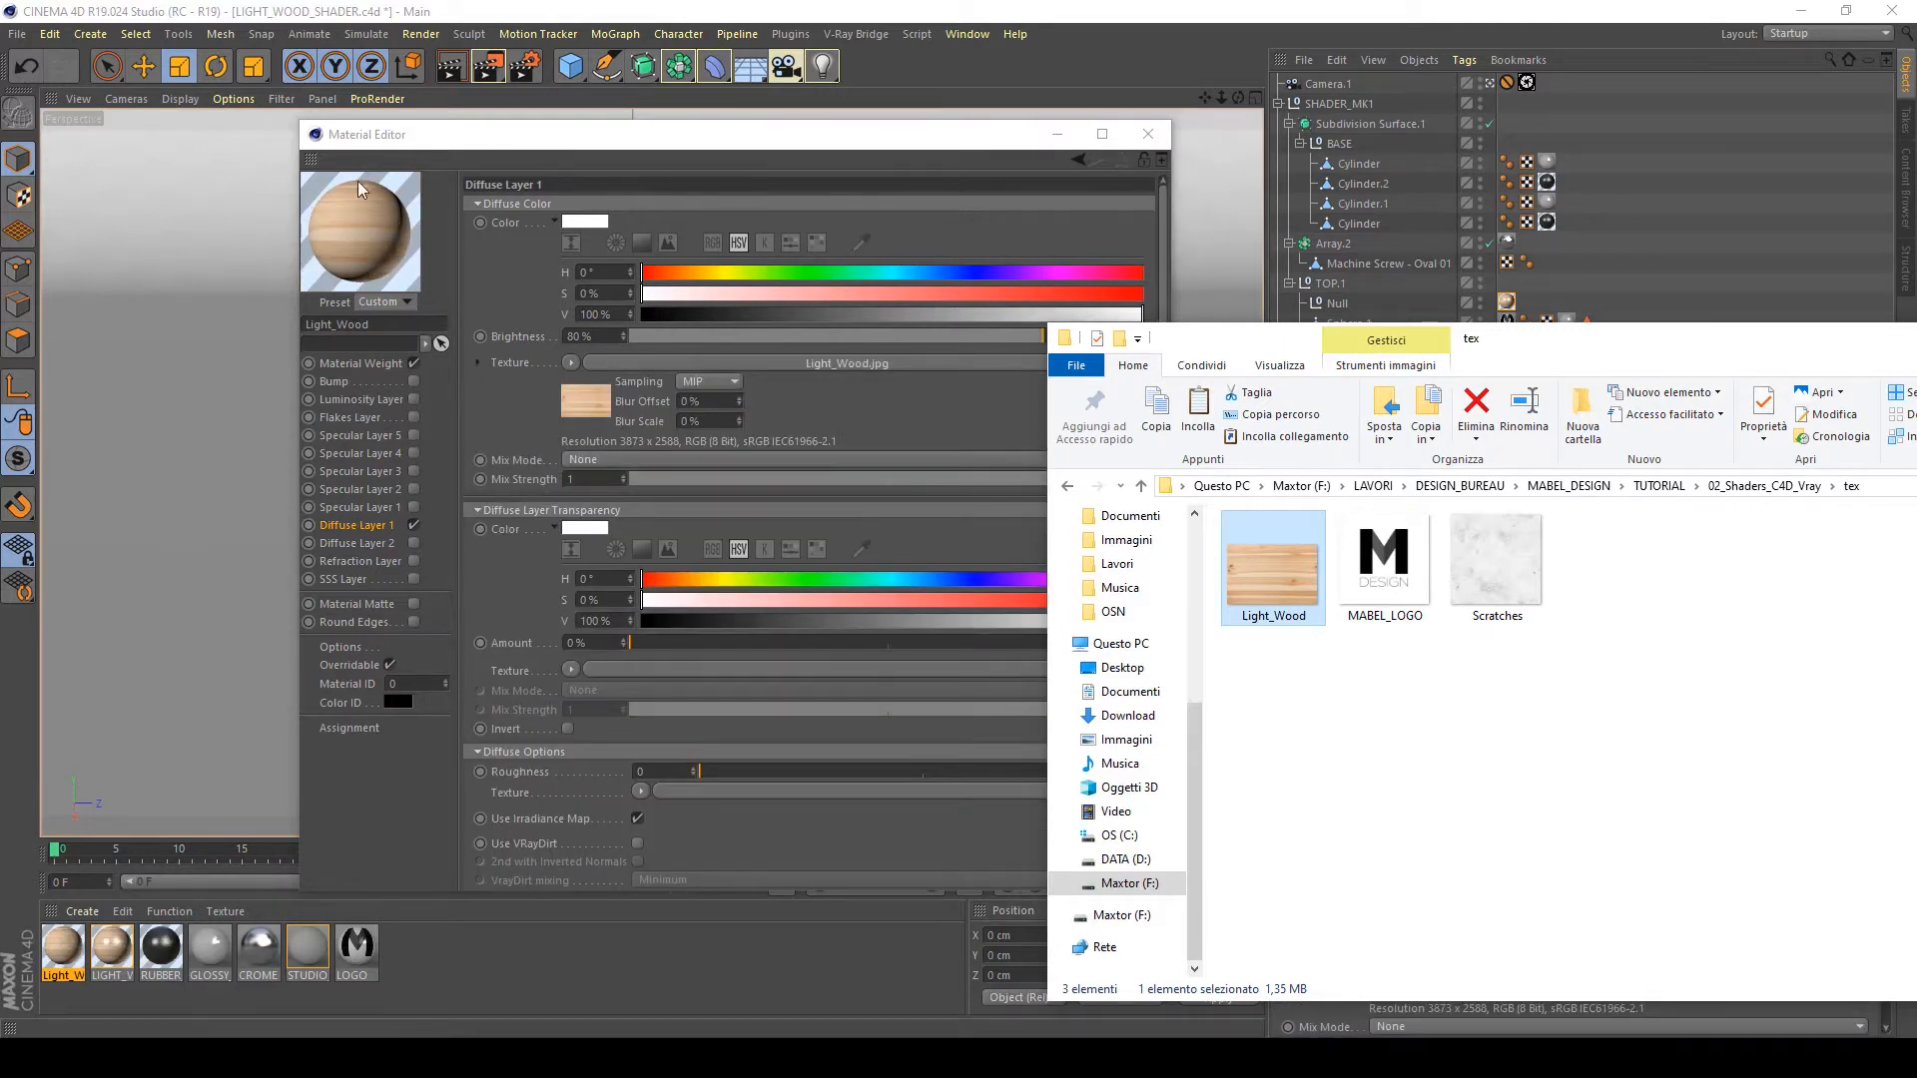
left_click_drag(1590, 350, 1020, 349)
left_click(1597, 343)
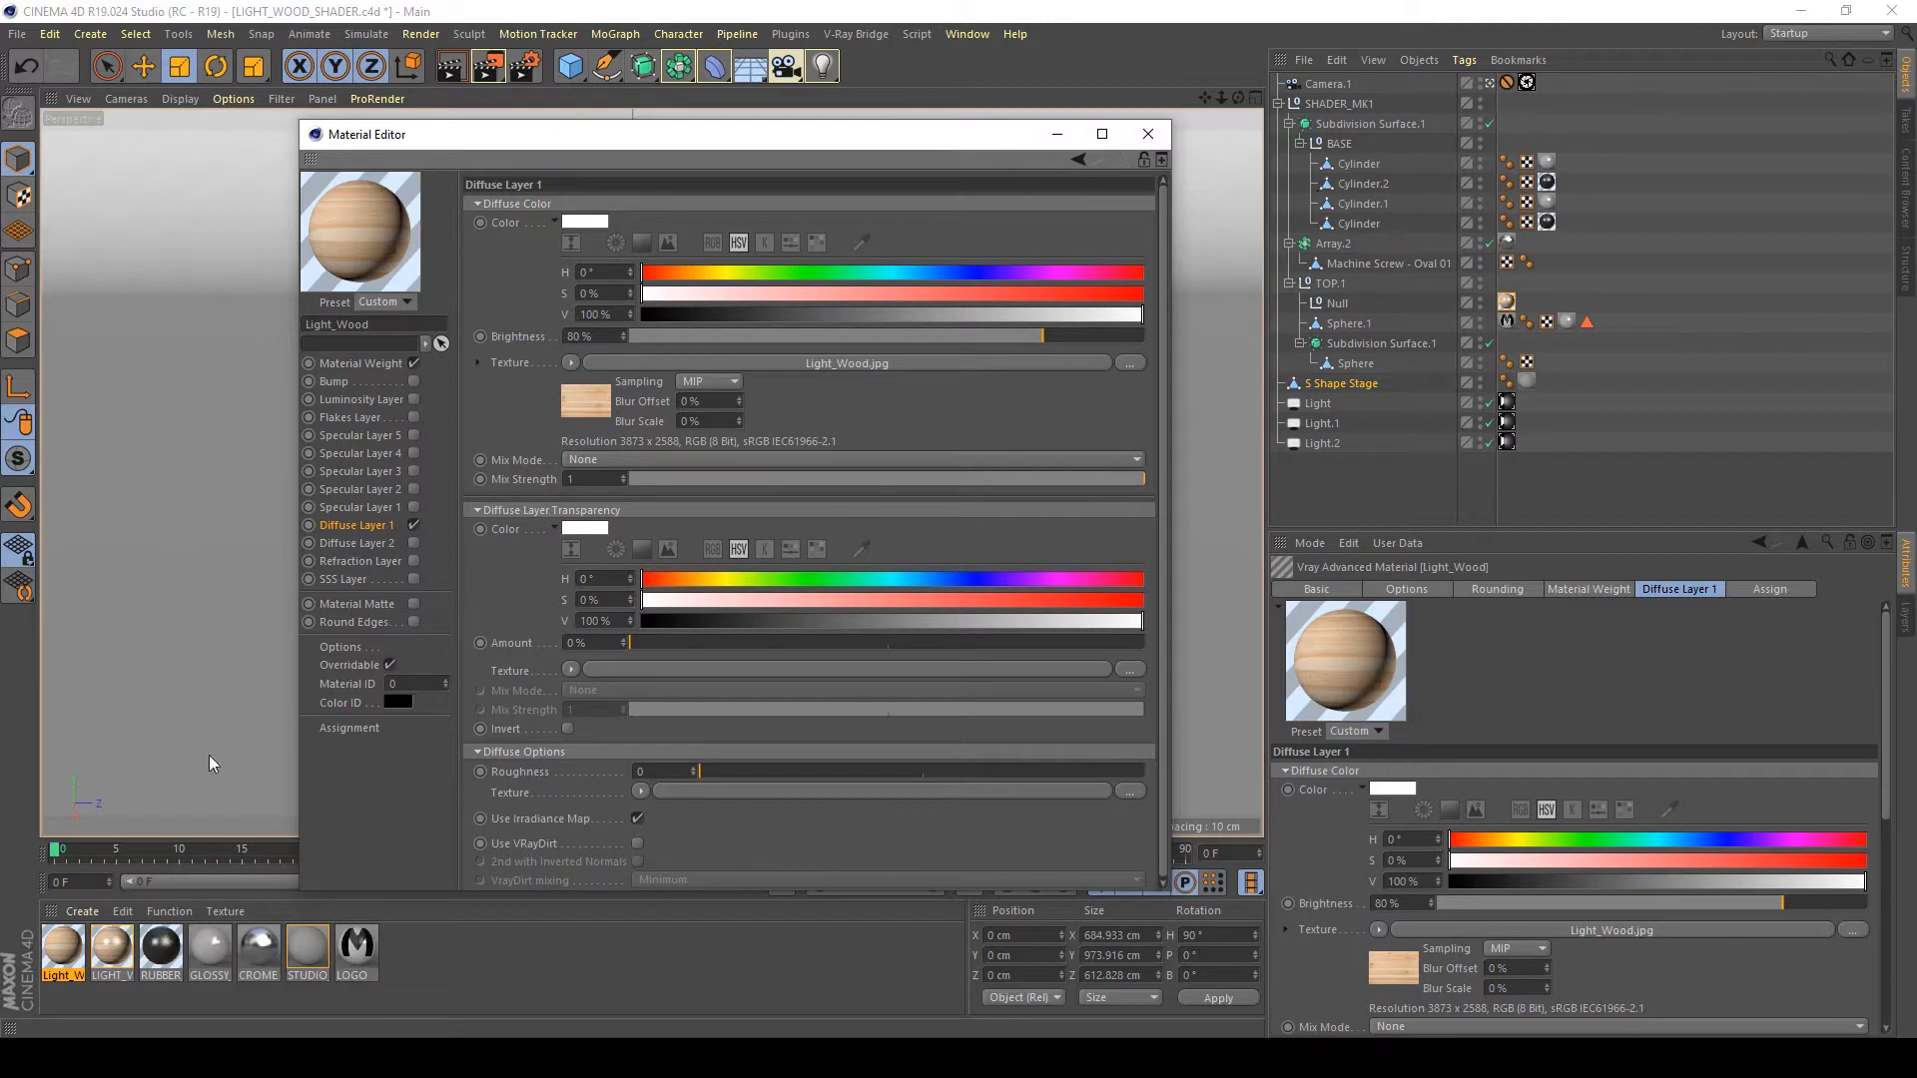
Apply the new Light_Wood material to the Sphere and get the material editor out of the way.
left_click(77, 964)
left_click_drag(77, 964, 1365, 373)
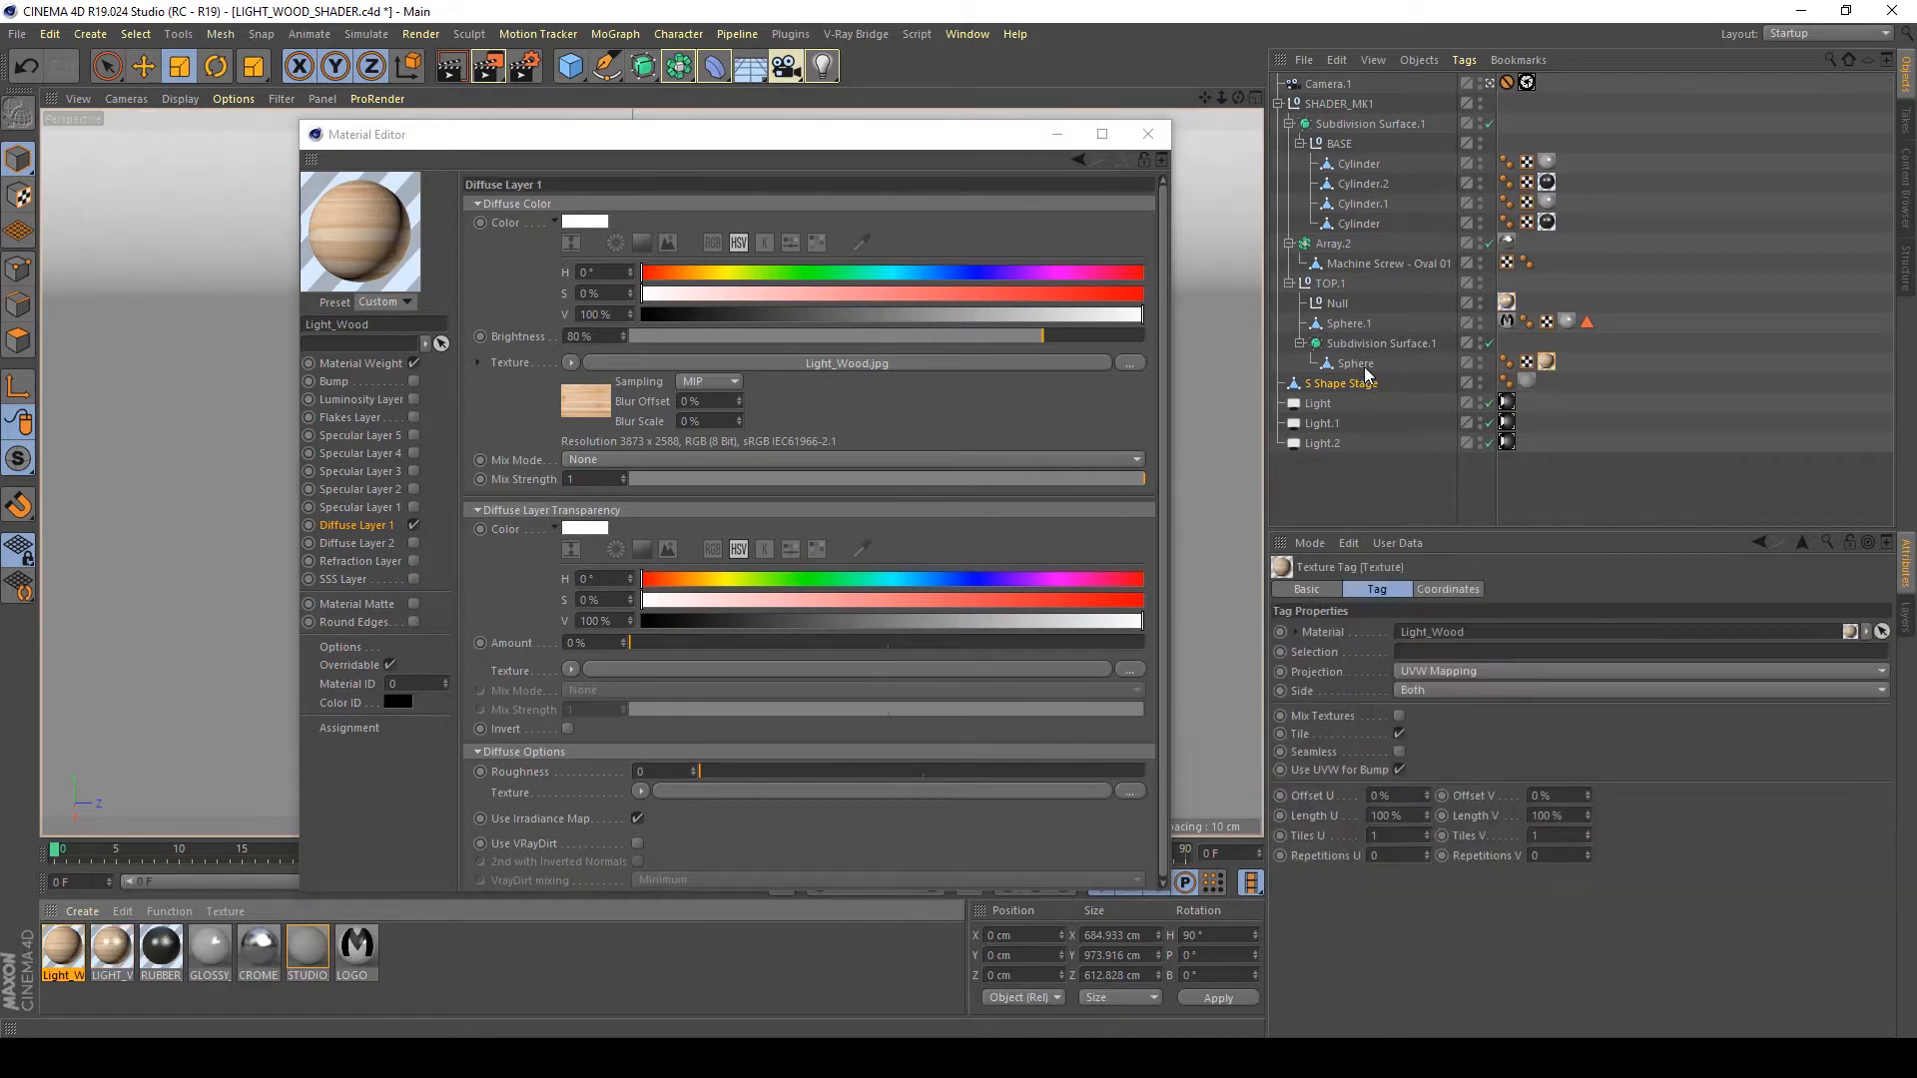
left_click(1058, 134)
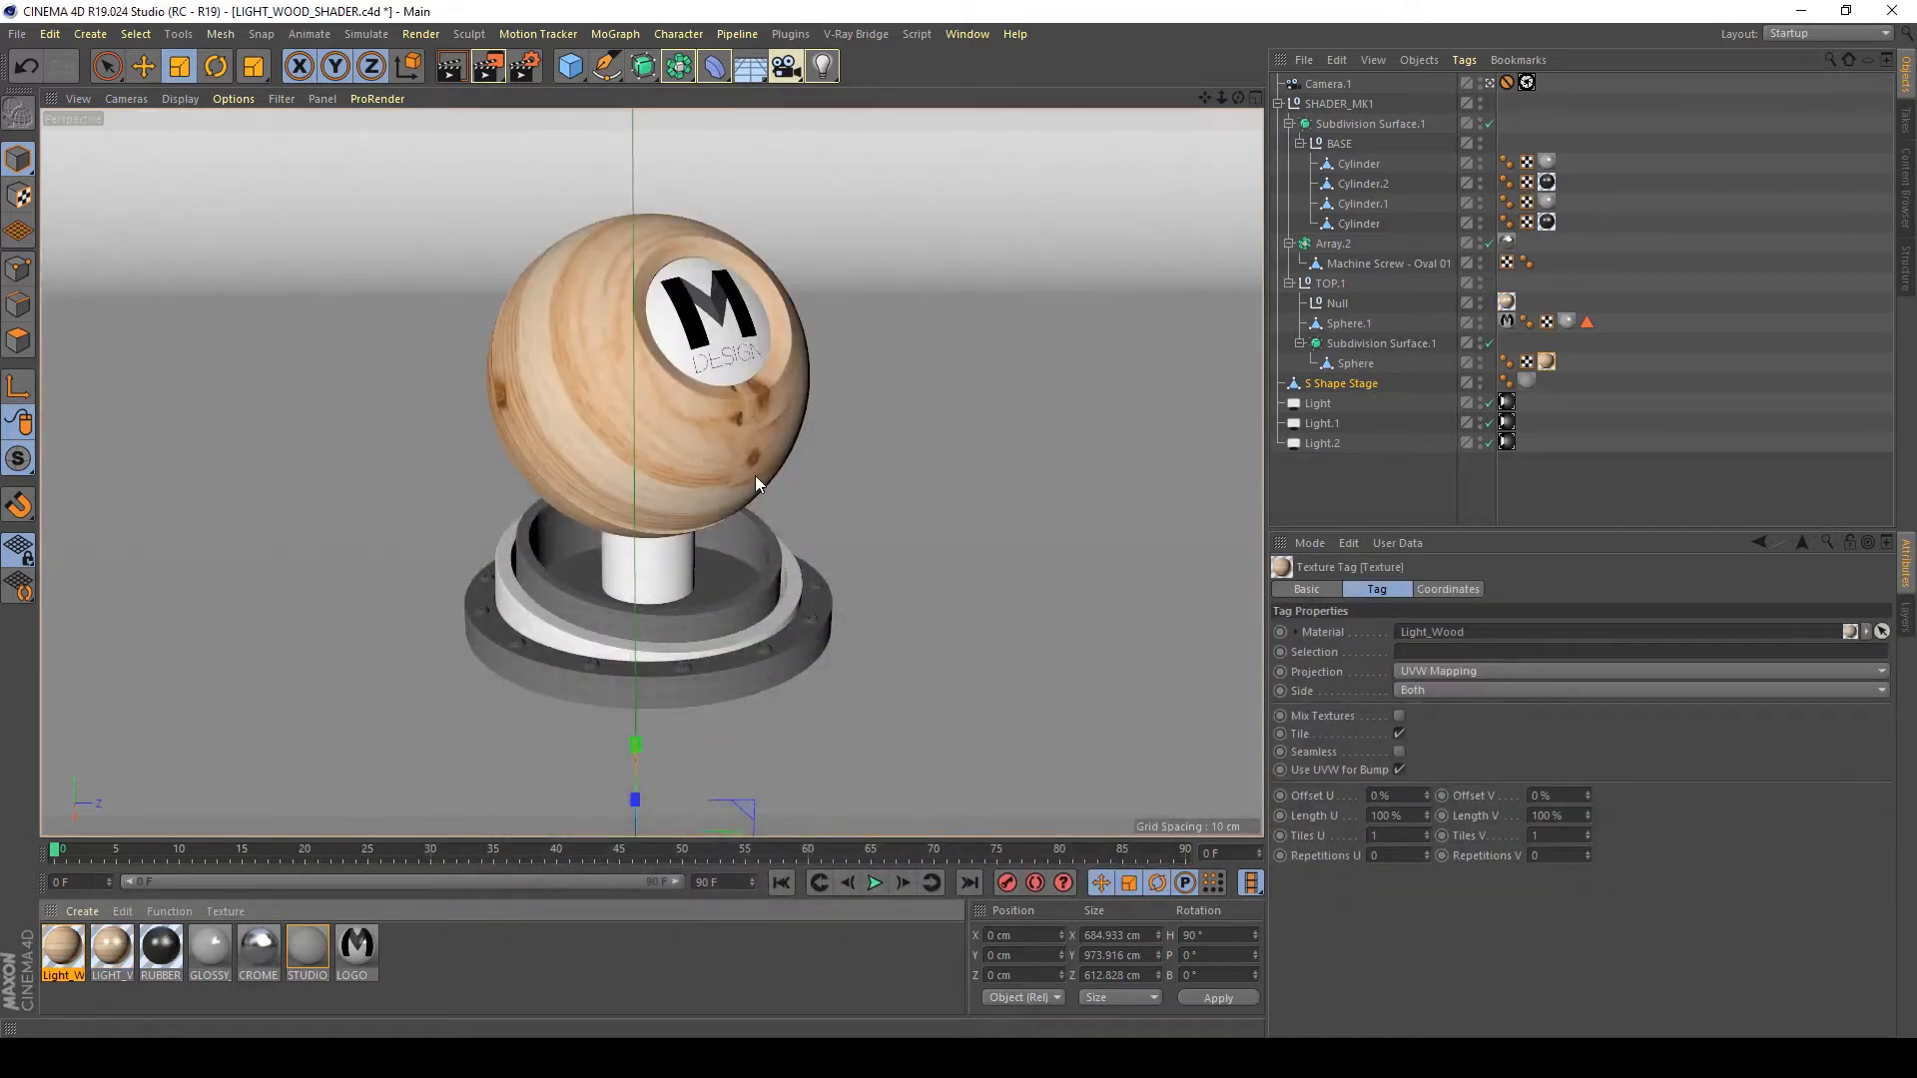
Set the Light_Wood material's map preview size to 1024 x 1024 (4 MB) and close its editor.
double_click(64, 947)
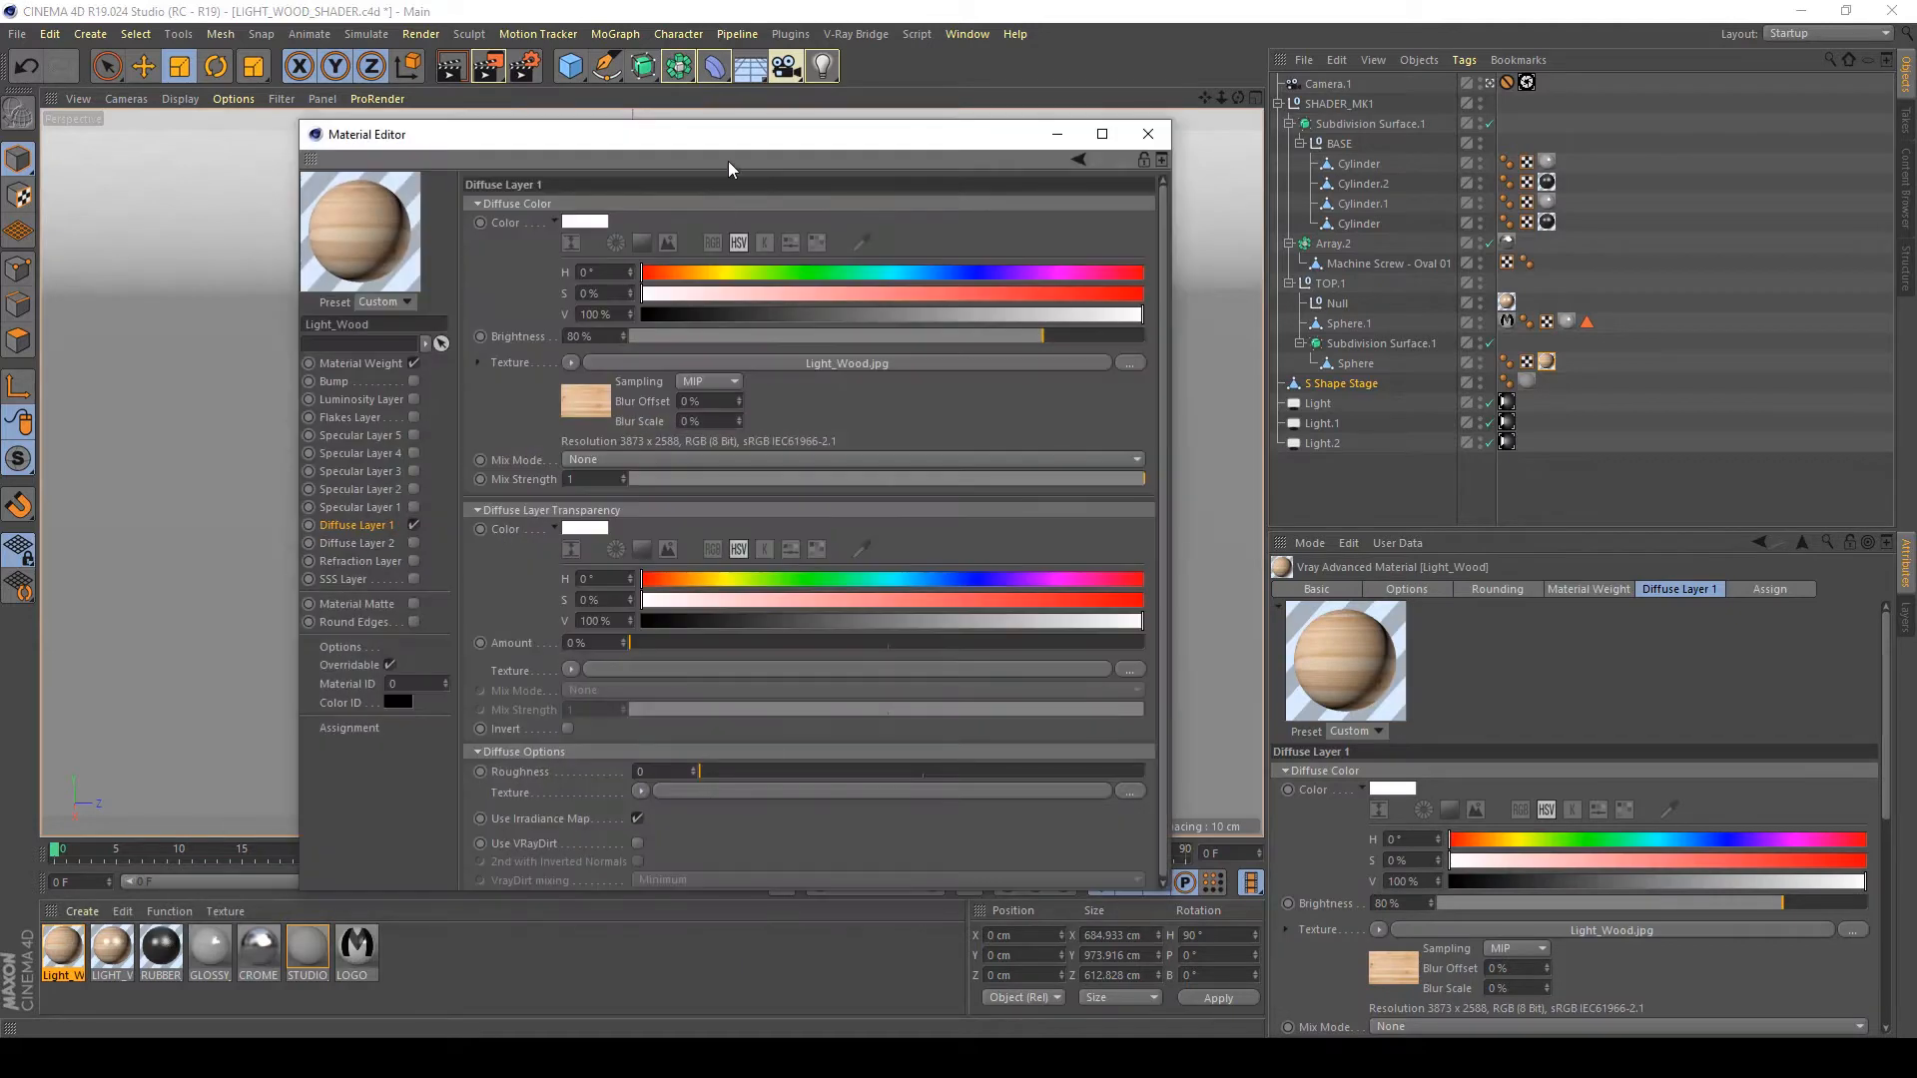
left_click_drag(699, 128, 819, 235)
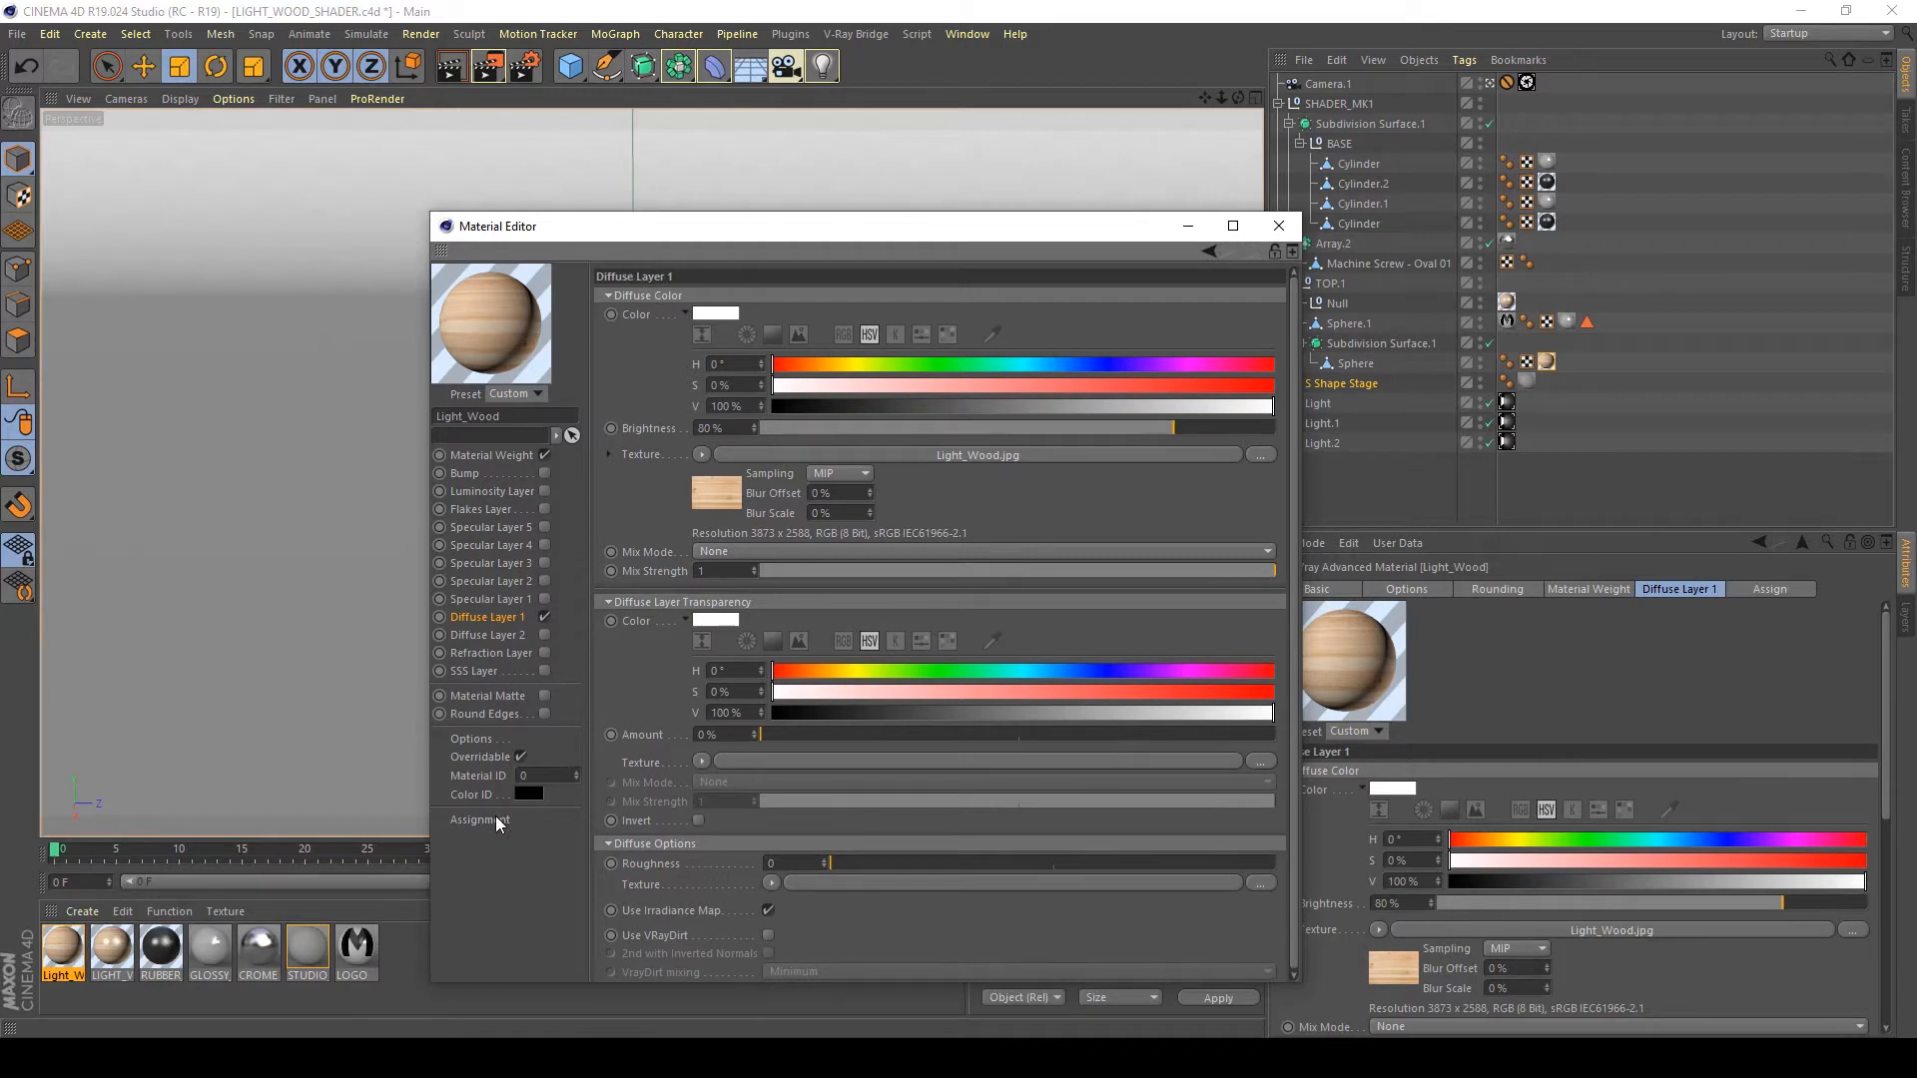
left_click(473, 739)
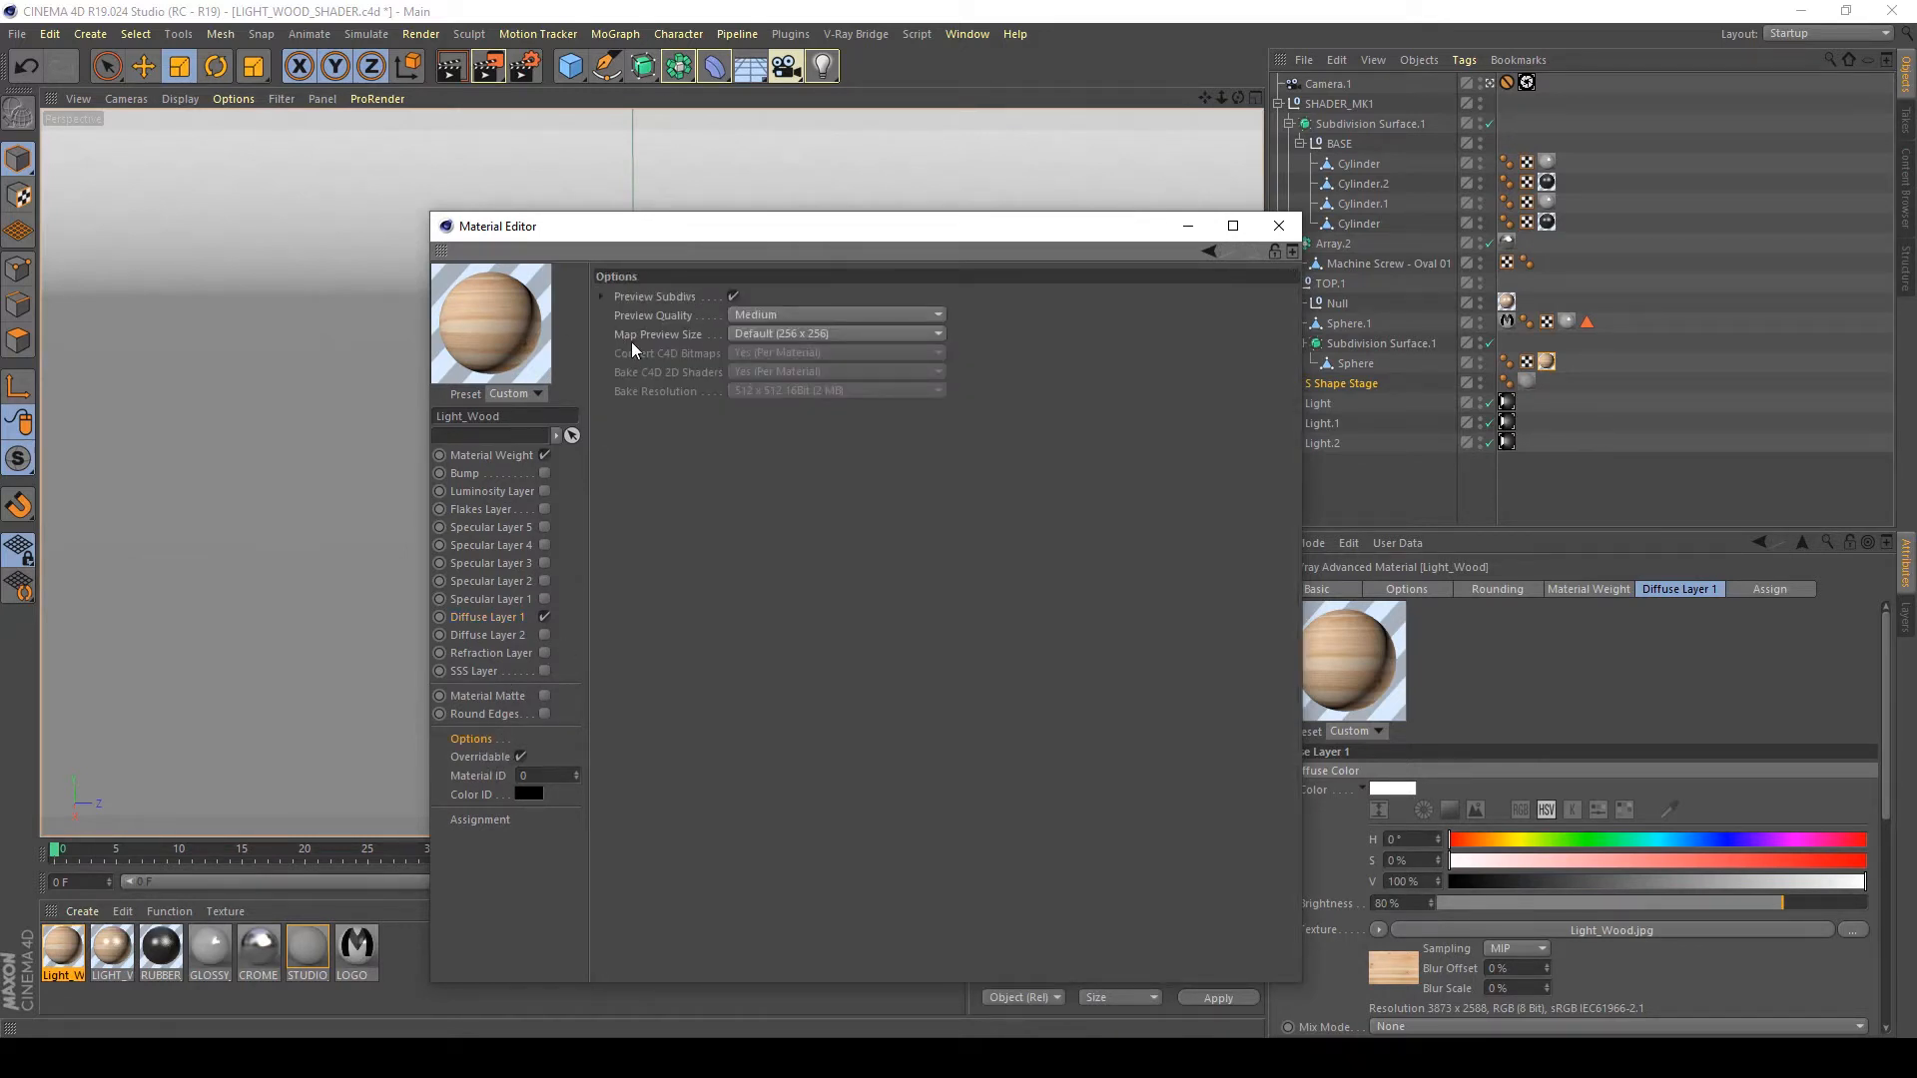
left_click(761, 340)
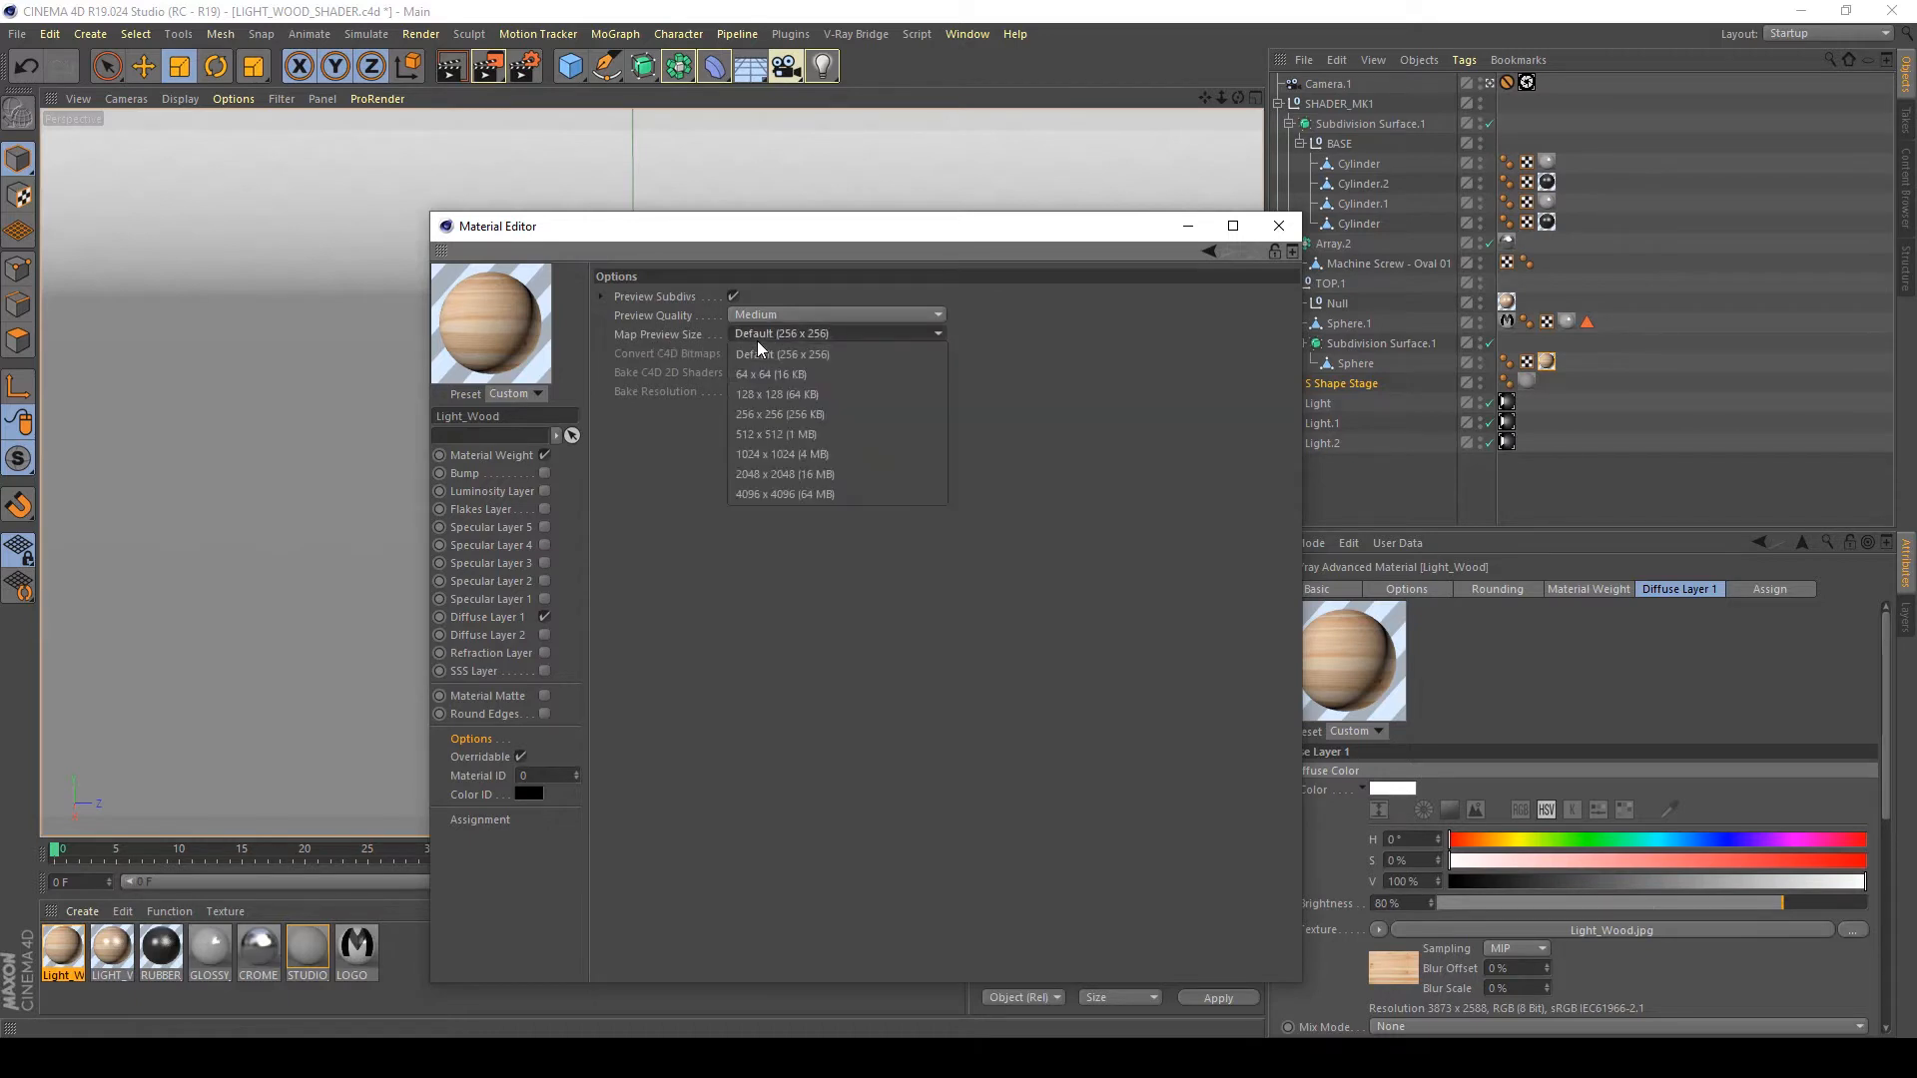
left_click(782, 454)
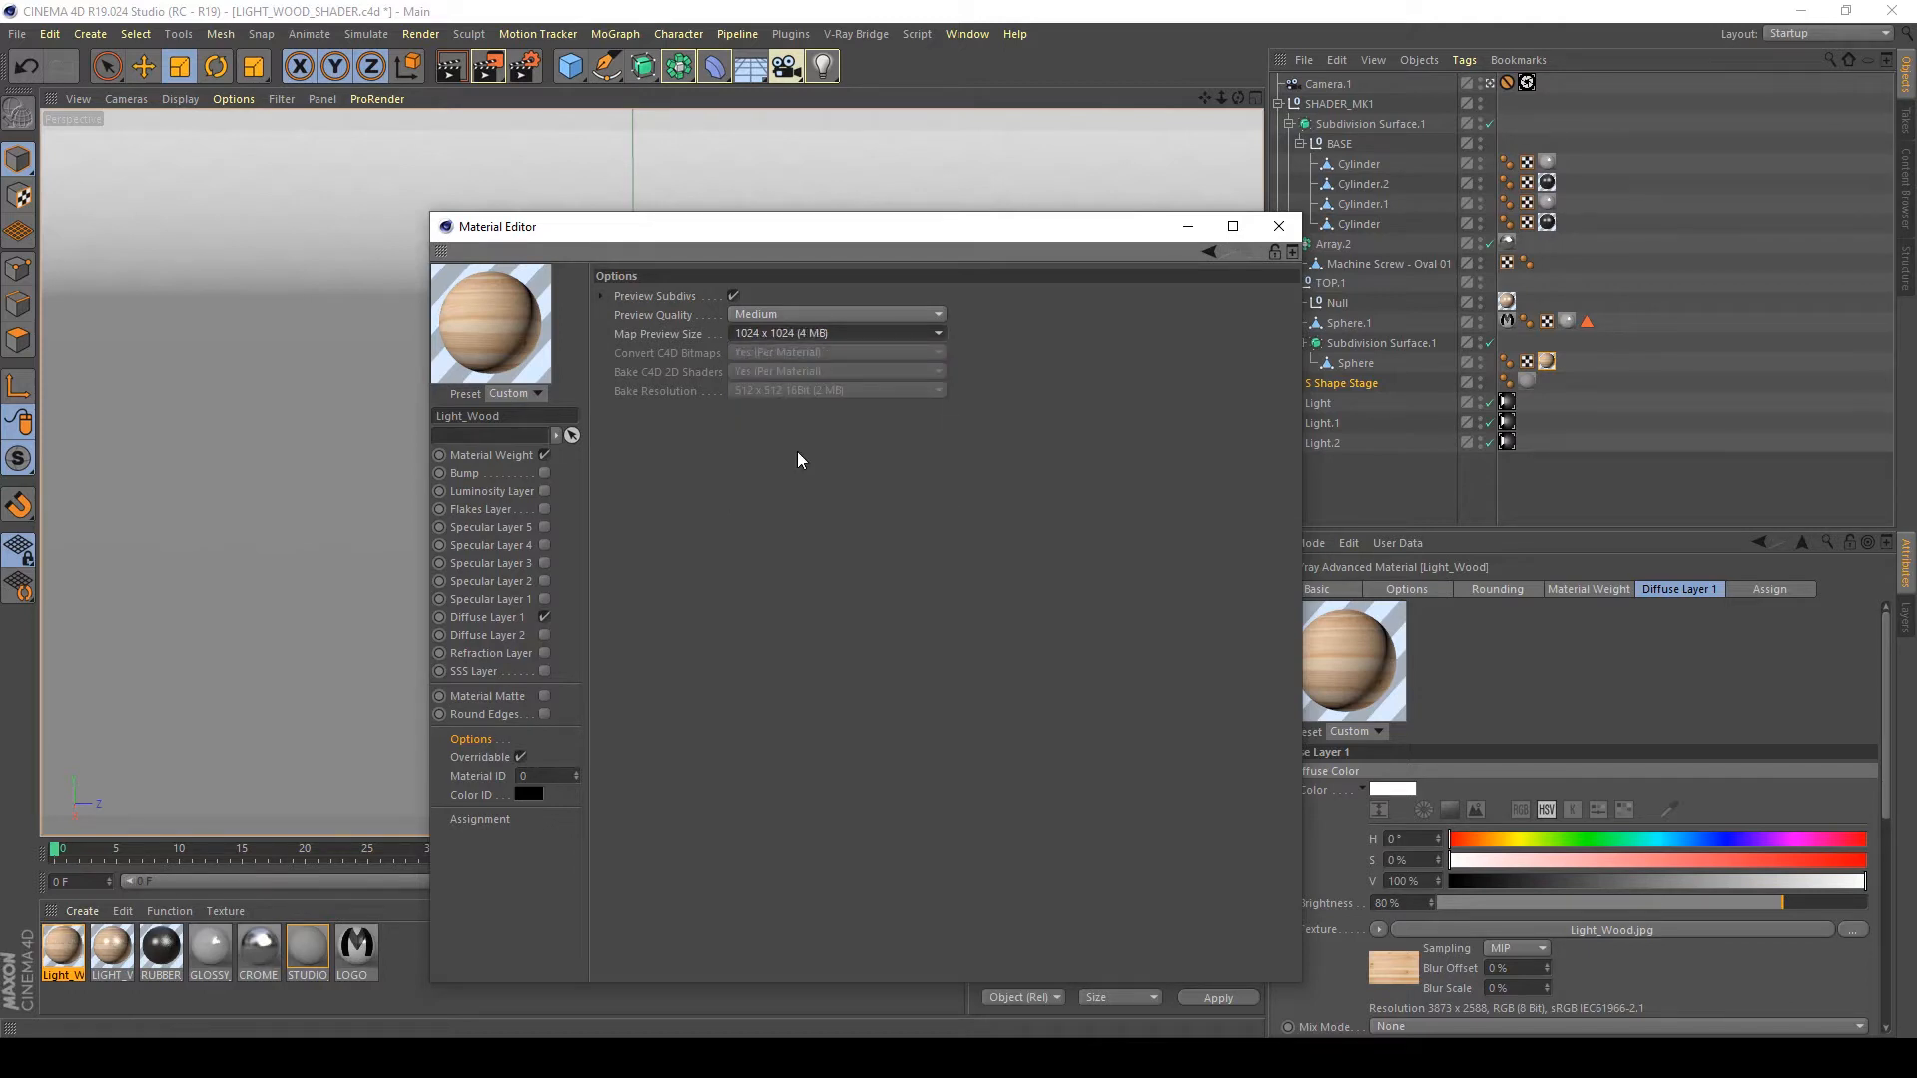
left_click(1287, 231)
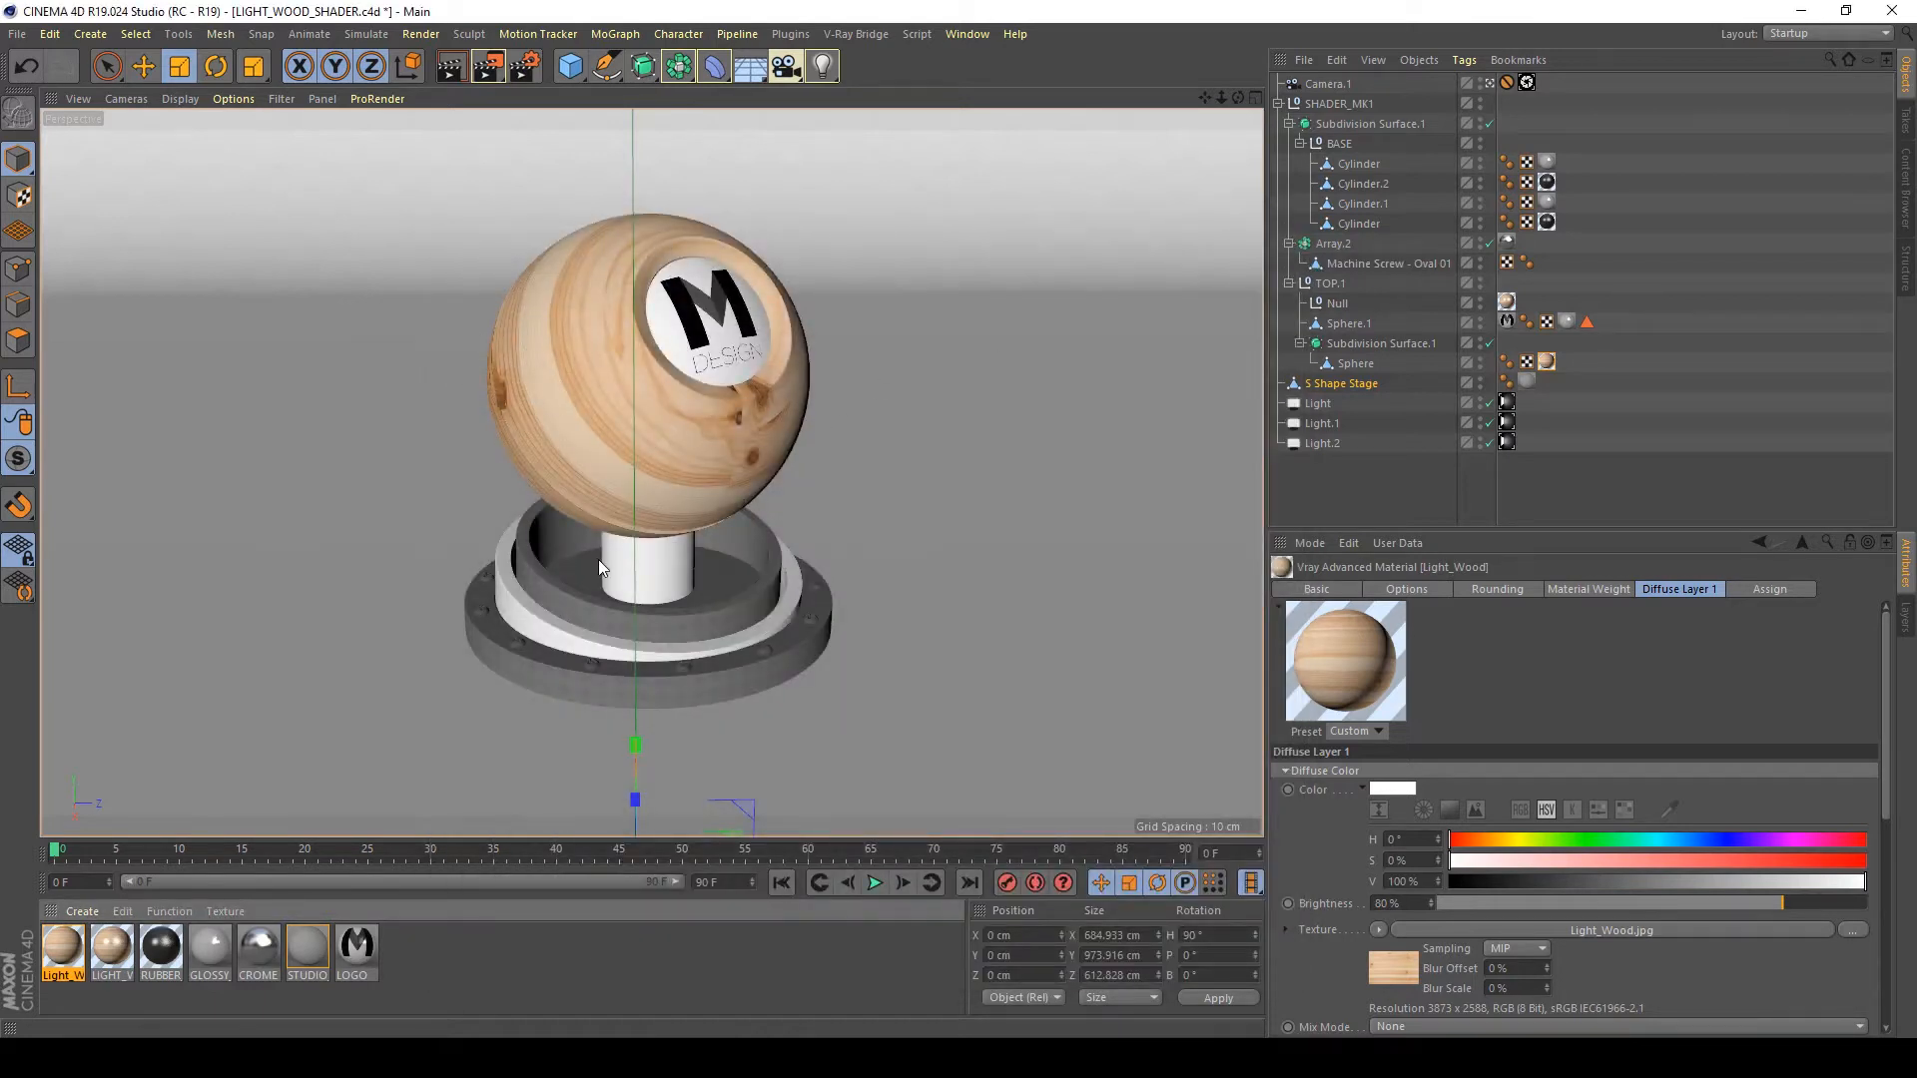
Set Offset U to 25% and the projection to Cylindrical on the Sphere's Light_Wood texture tag.
left_click(1547, 362)
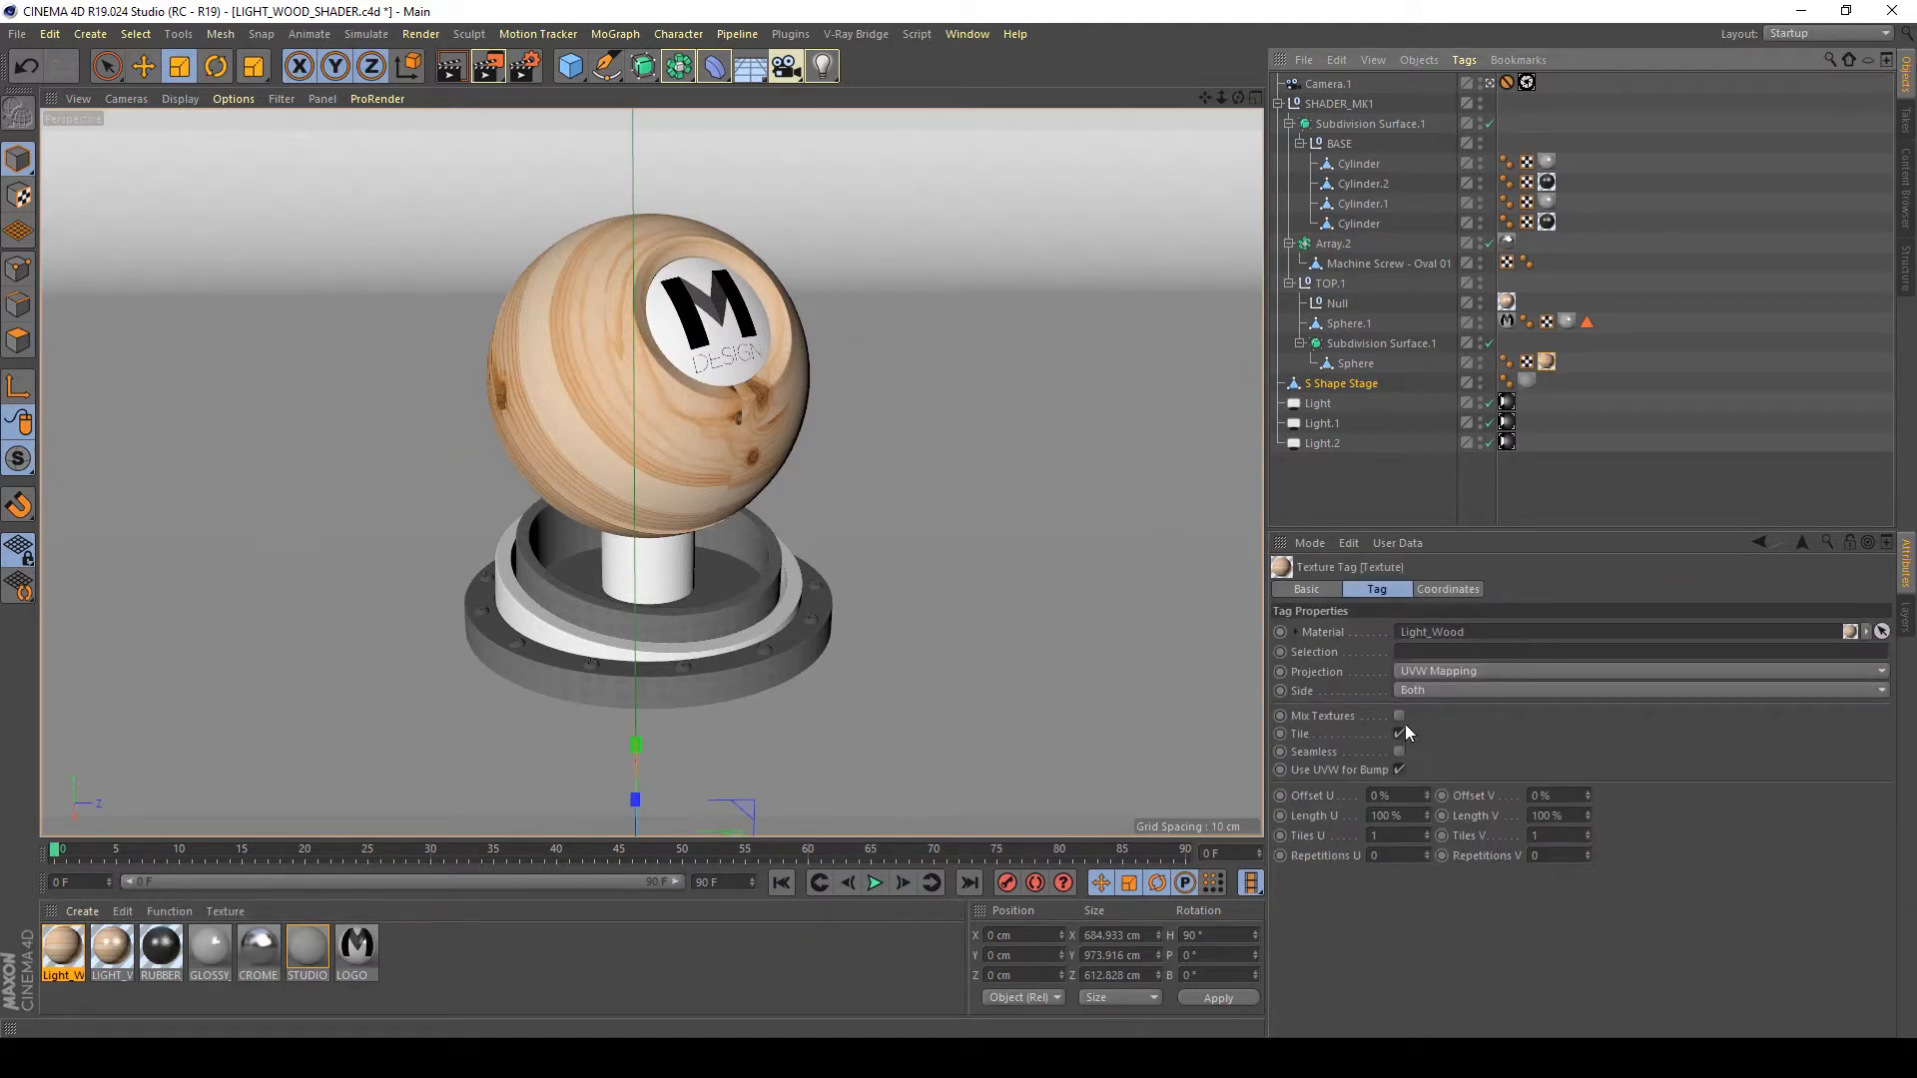
left_click(1399, 753)
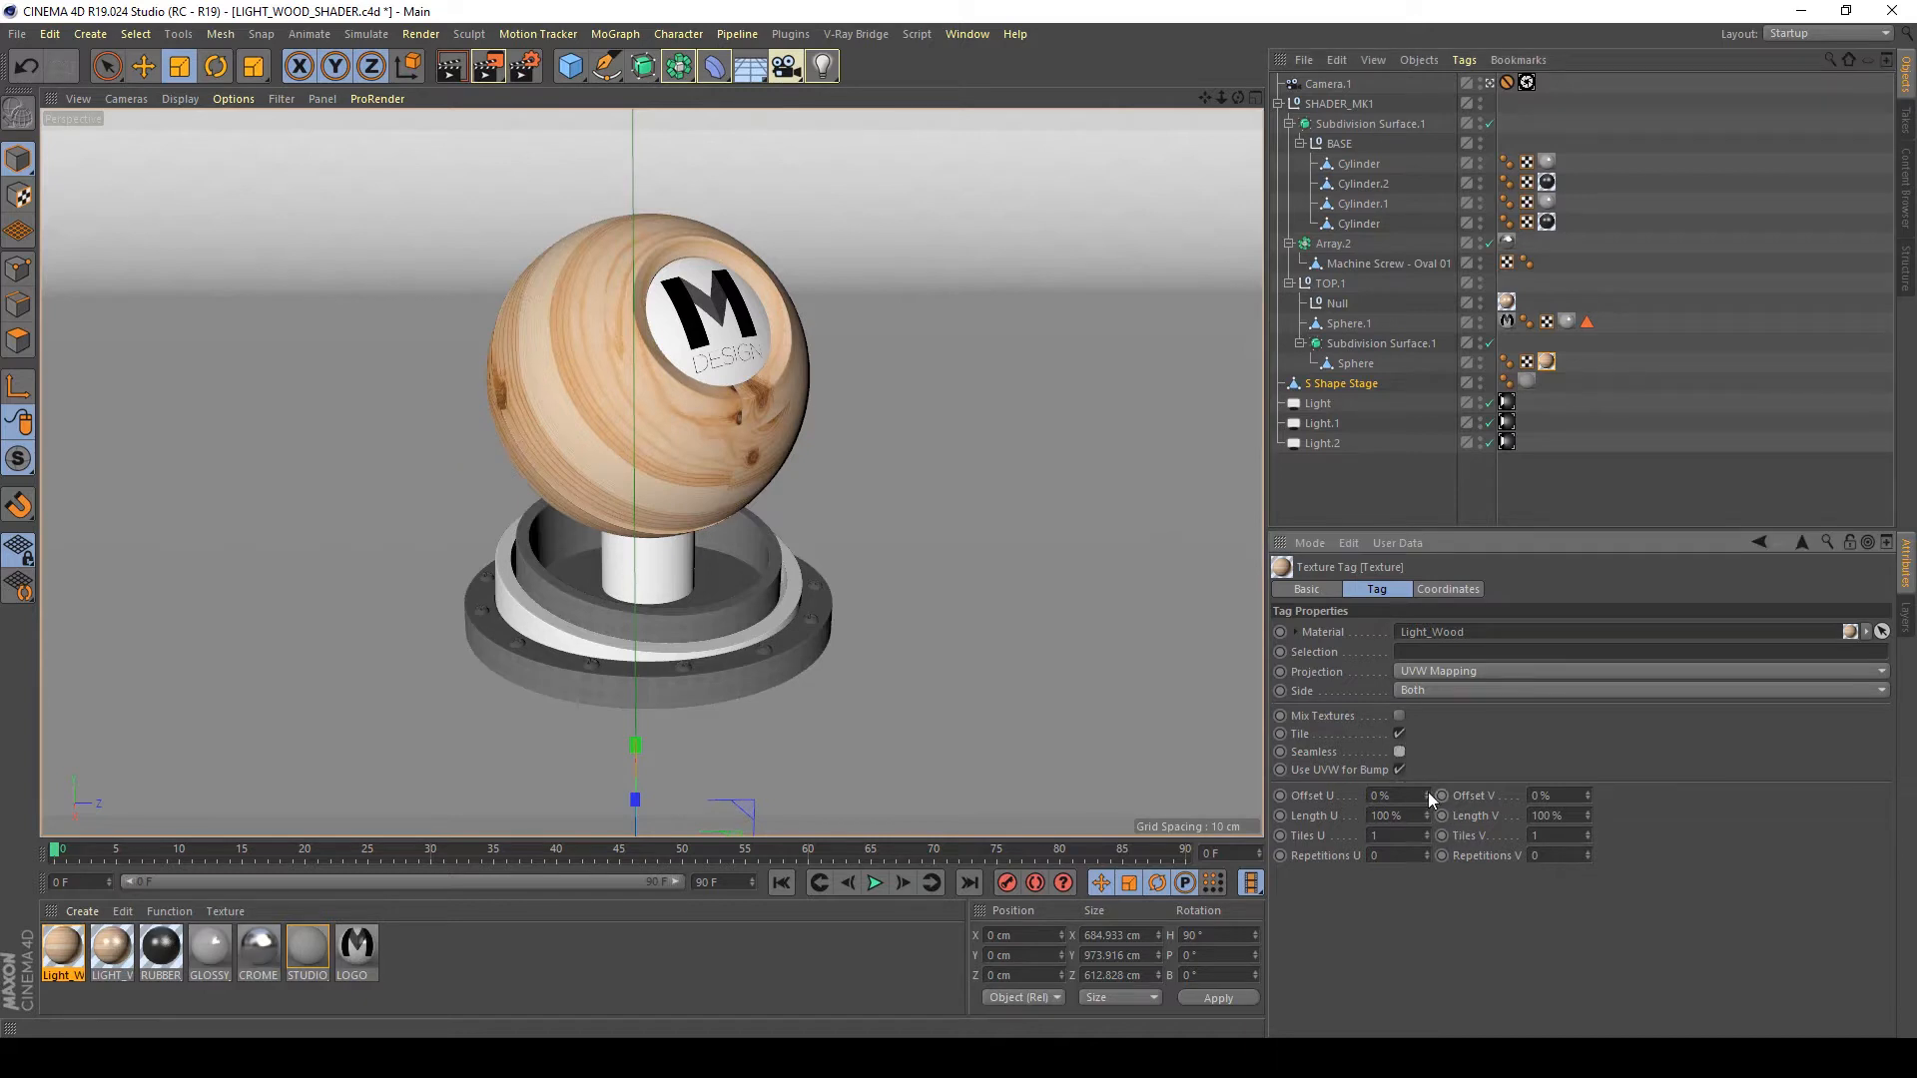
mouse_move(1428, 793)
left_mouse_down()
mouse_move(1428, 757)
mouse_move(1428, 805)
left_mouse_up()
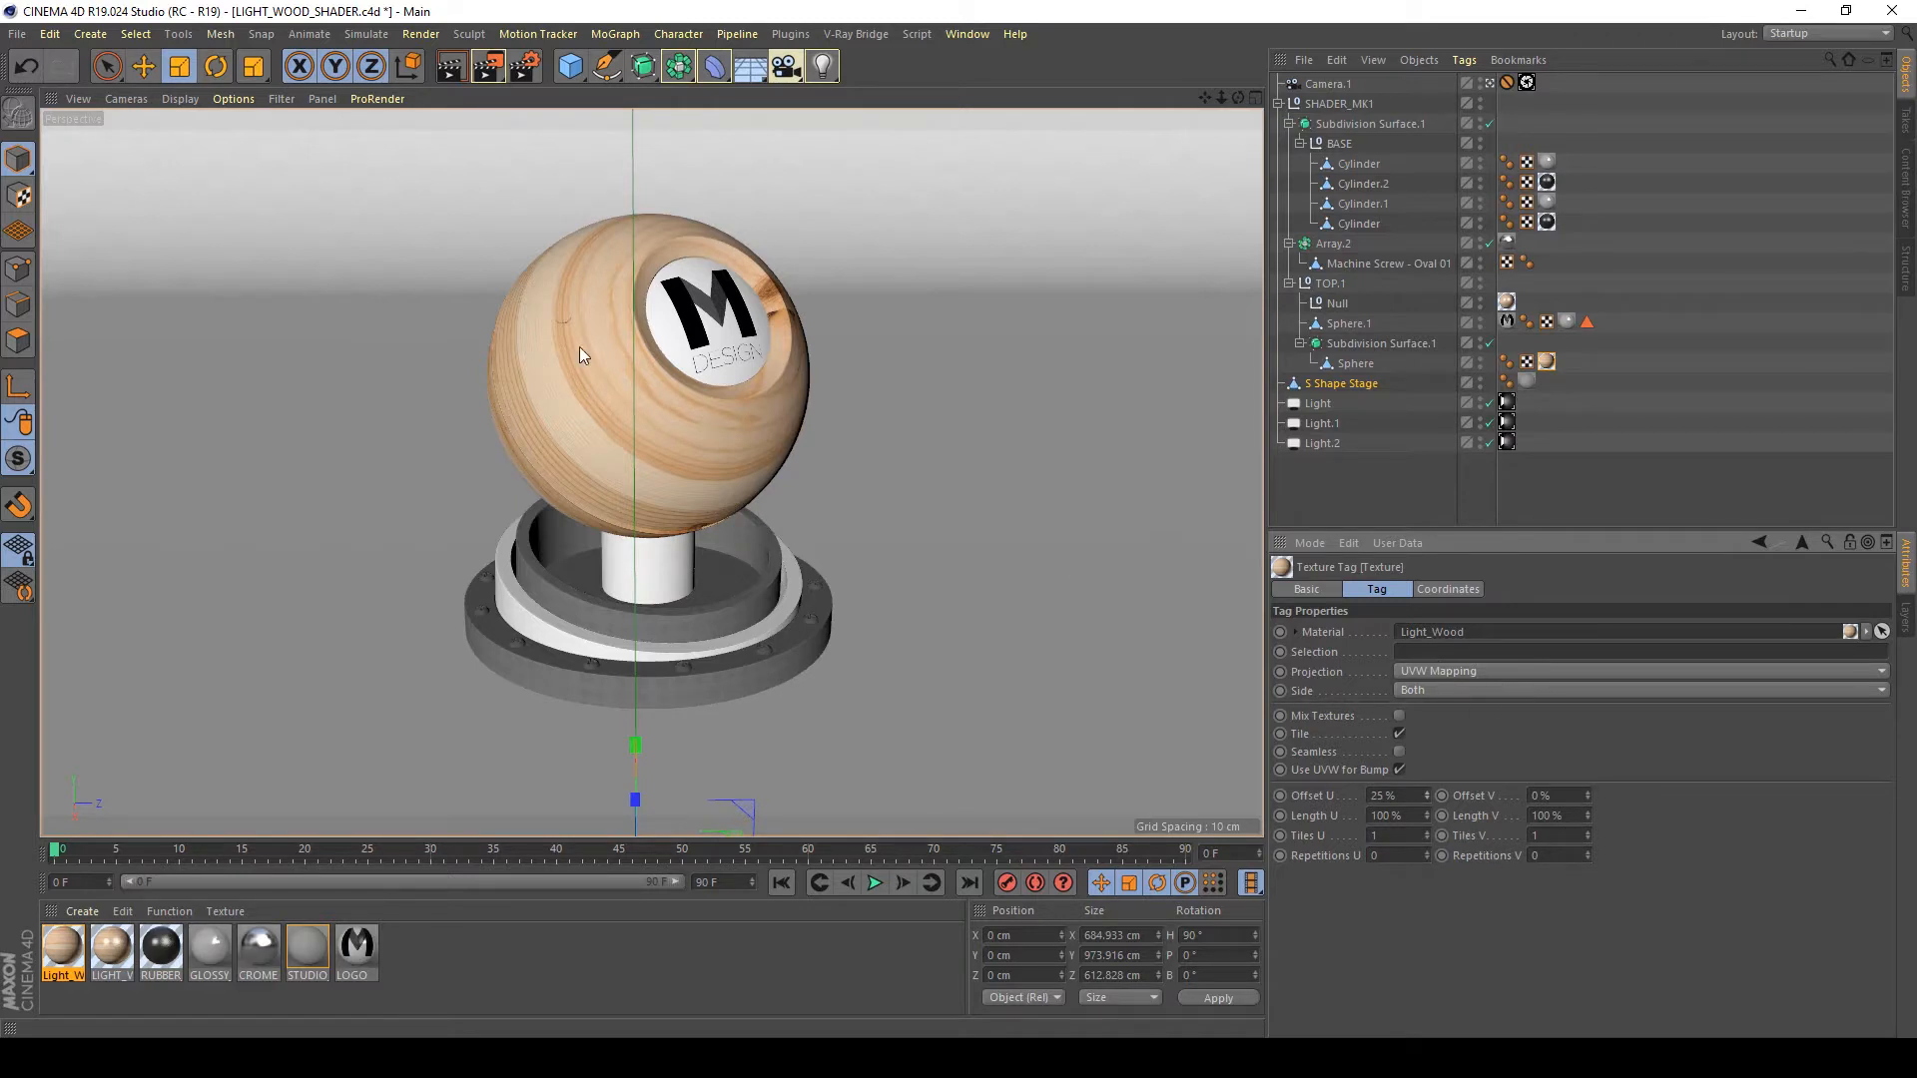
left_click(1442, 669)
left_click(1456, 717)
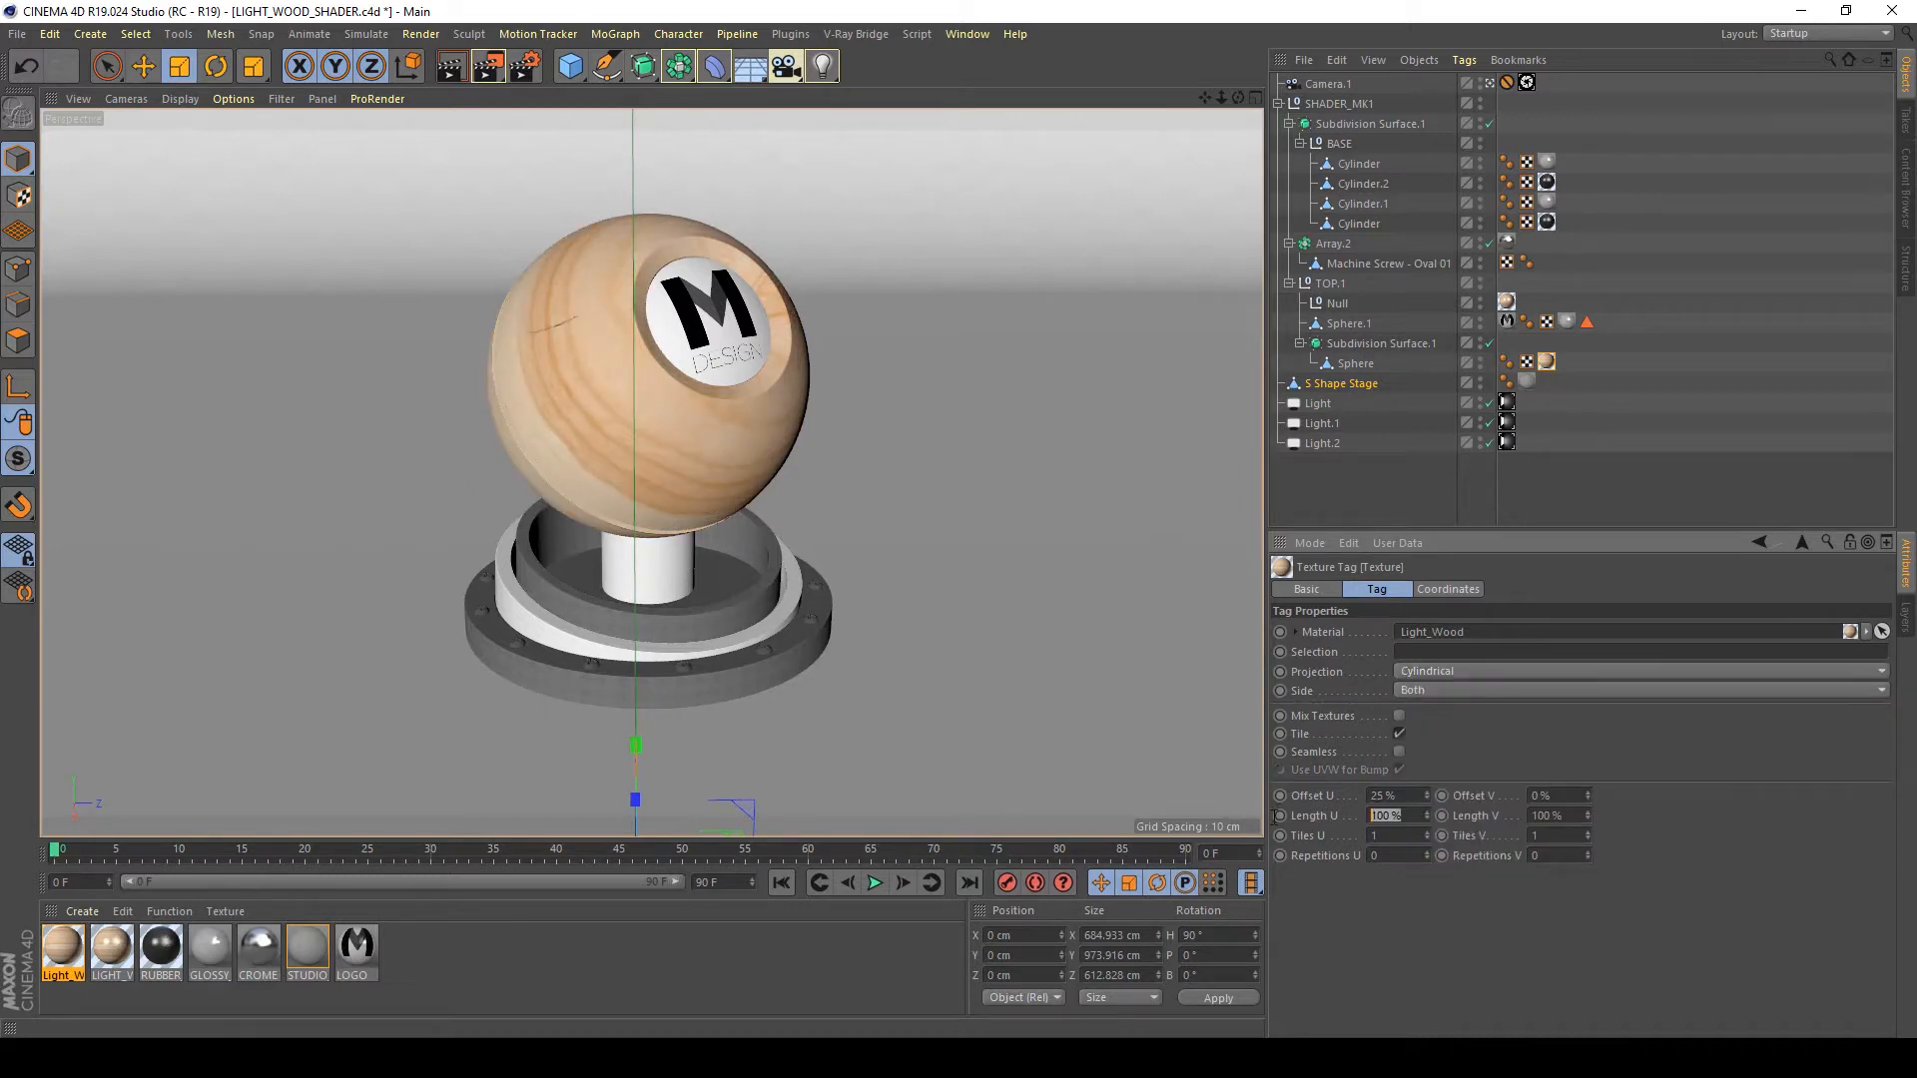
Set Tiles U and Tiles V of the Sphere's texture tag to 2.
double_click(1402, 837)
type("2")
double_click(1555, 837)
type("2")
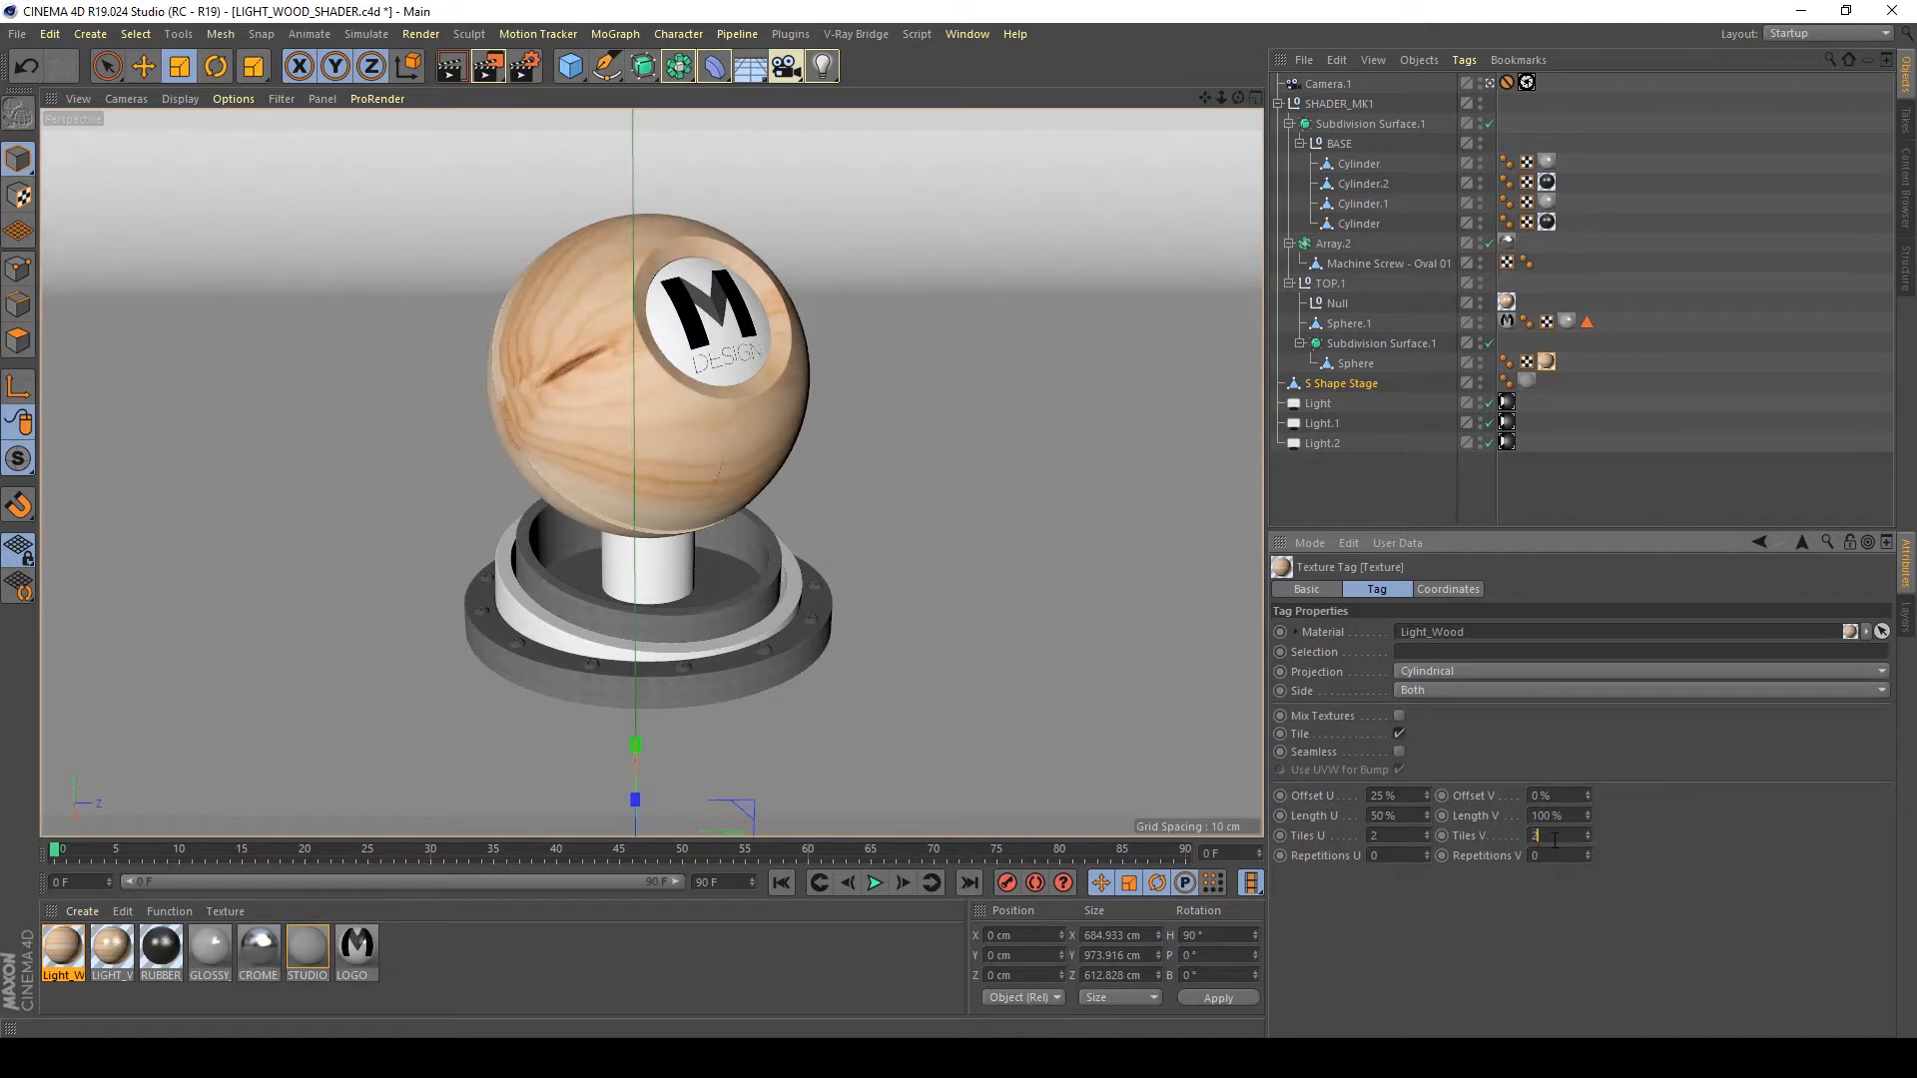
key("Return")
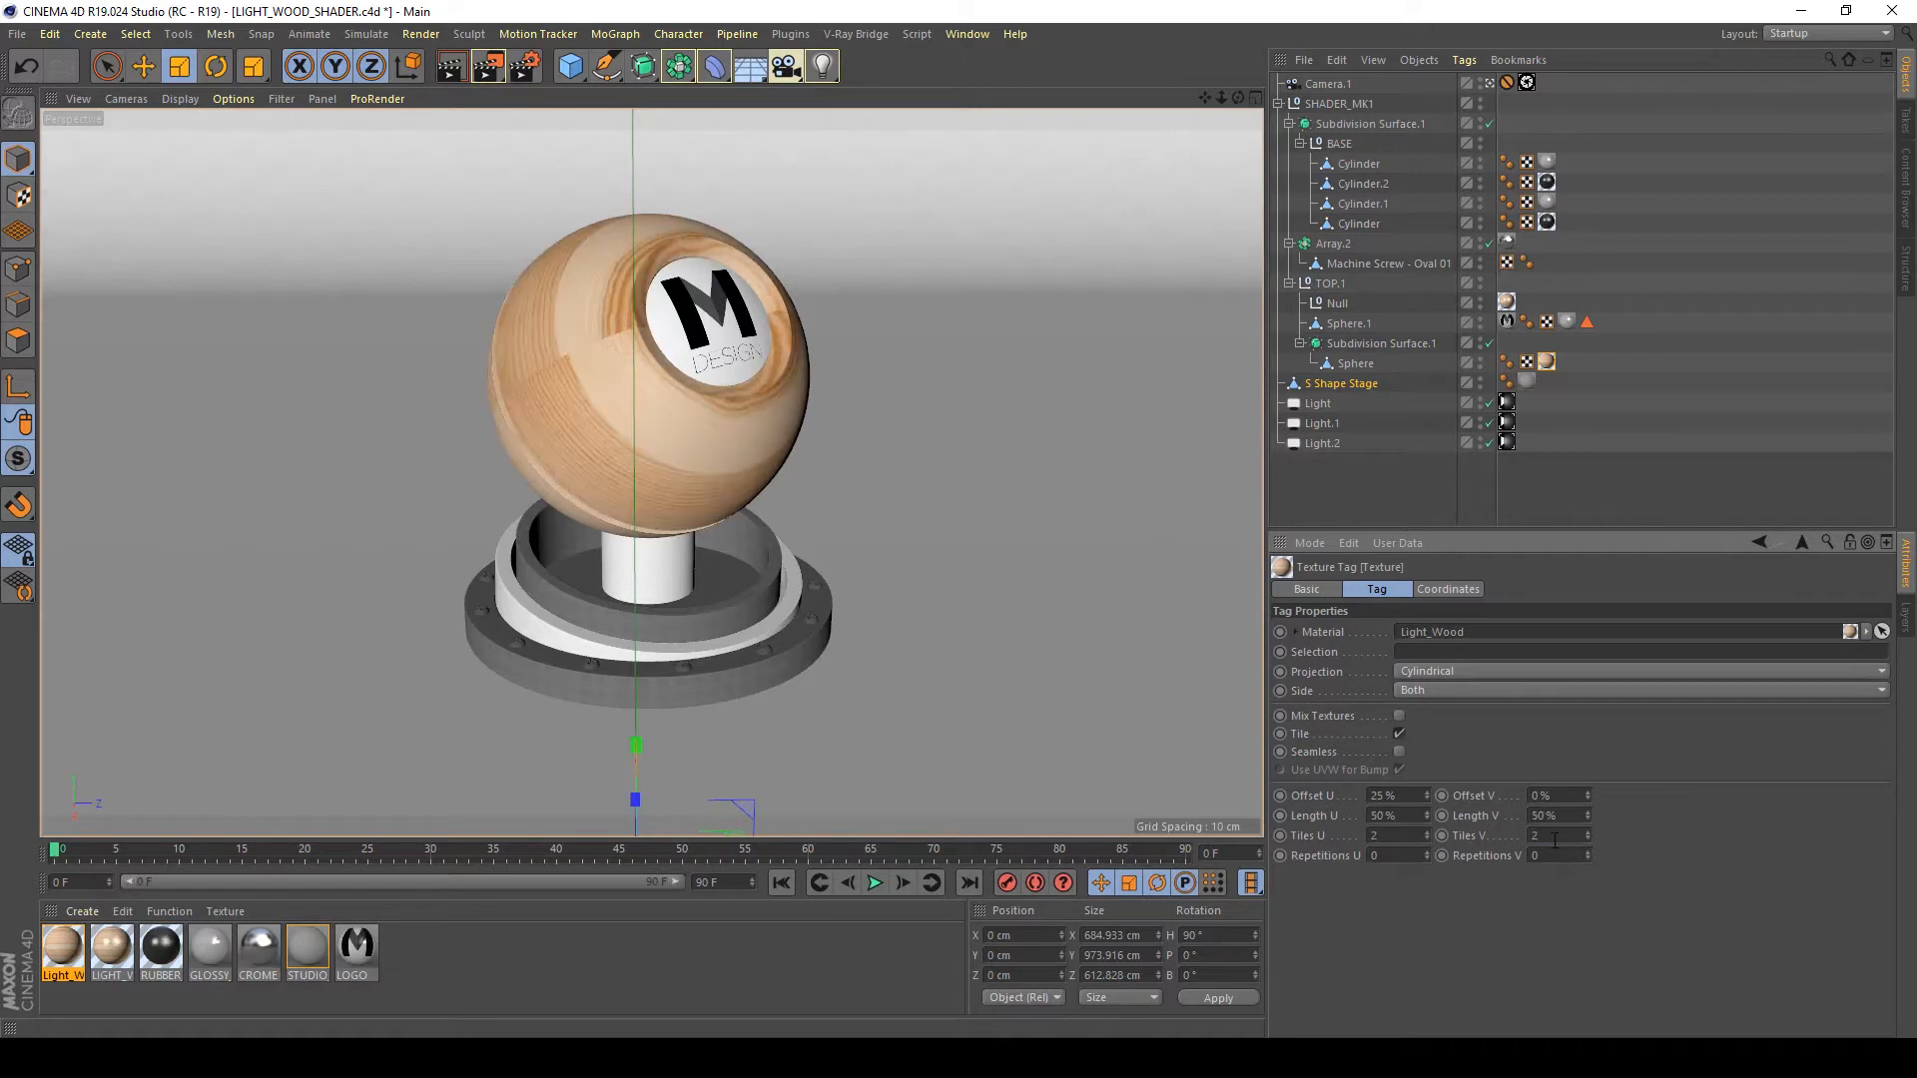
Enable Seamless on the Sphere's texture tag and set Tiles U and Tiles V to 5.
left_click(1400, 752)
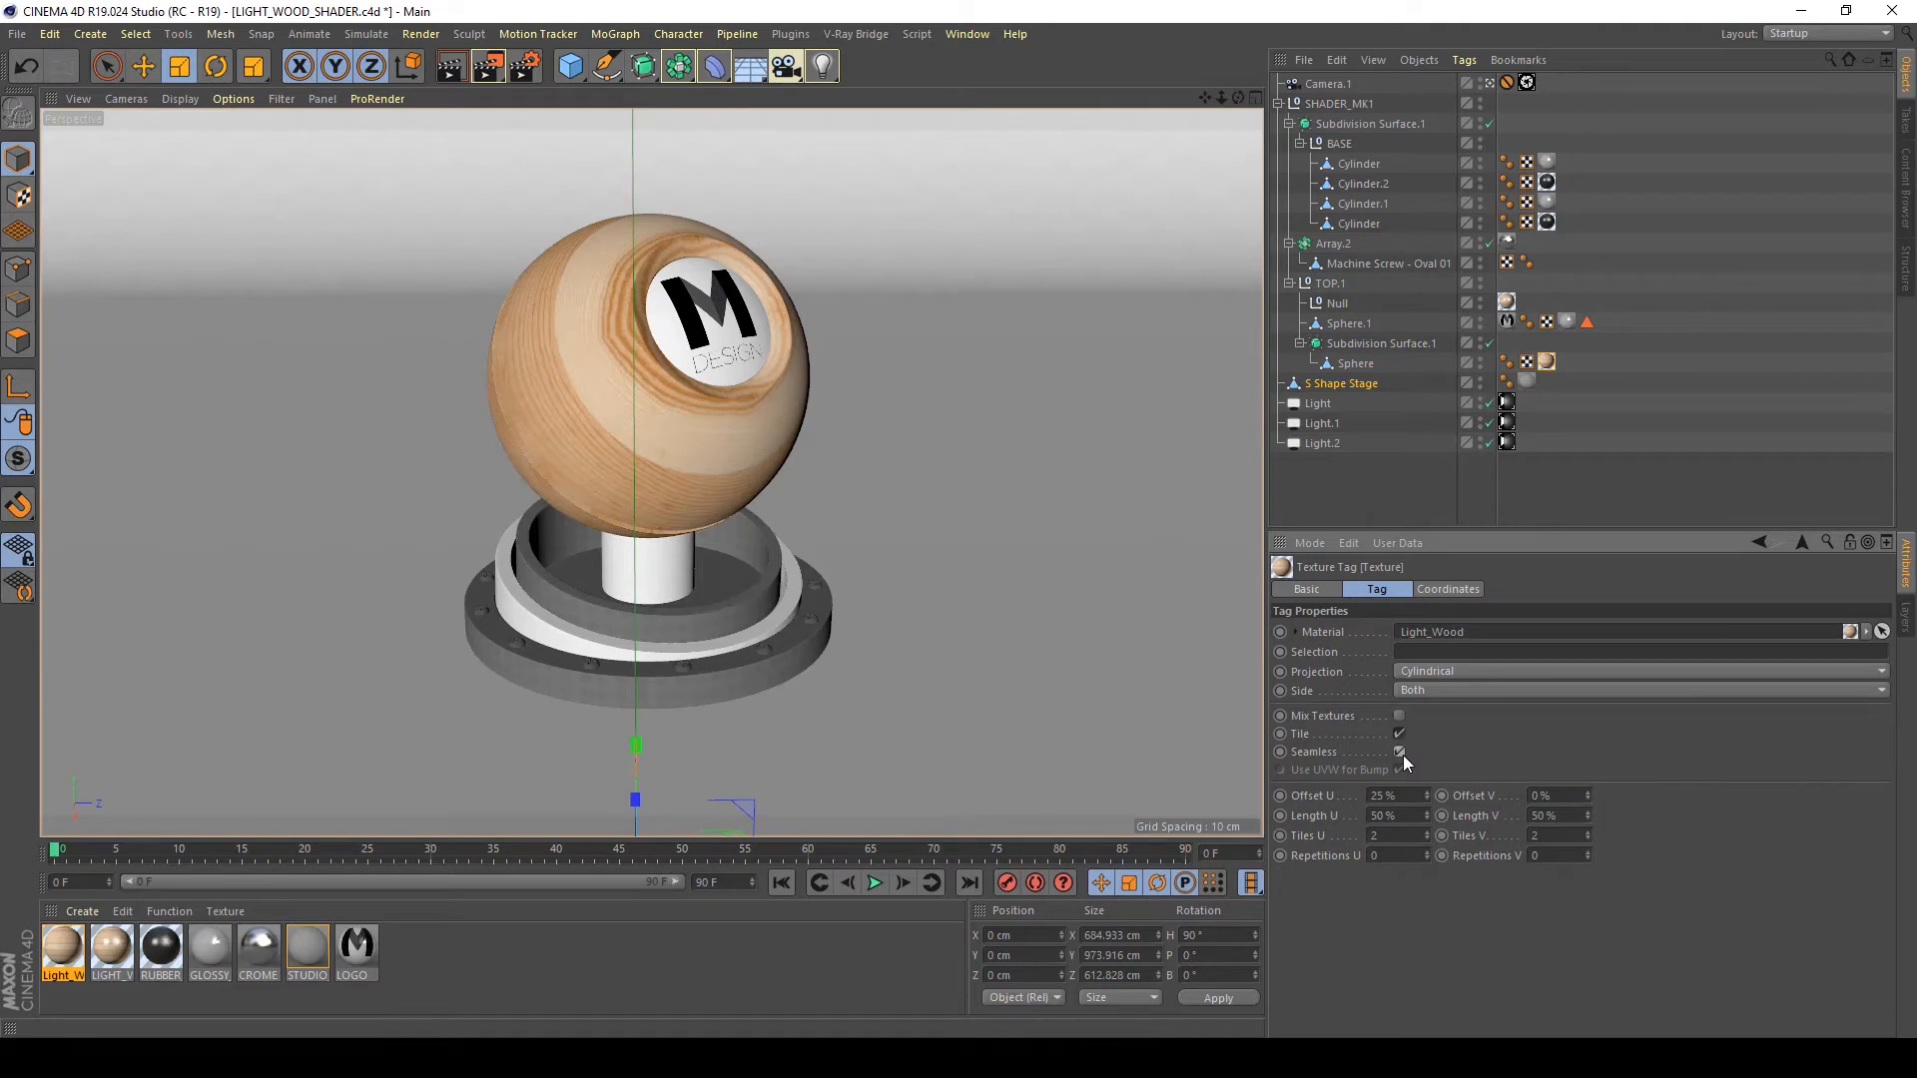
left_click(1409, 835)
type("5")
key("Return")
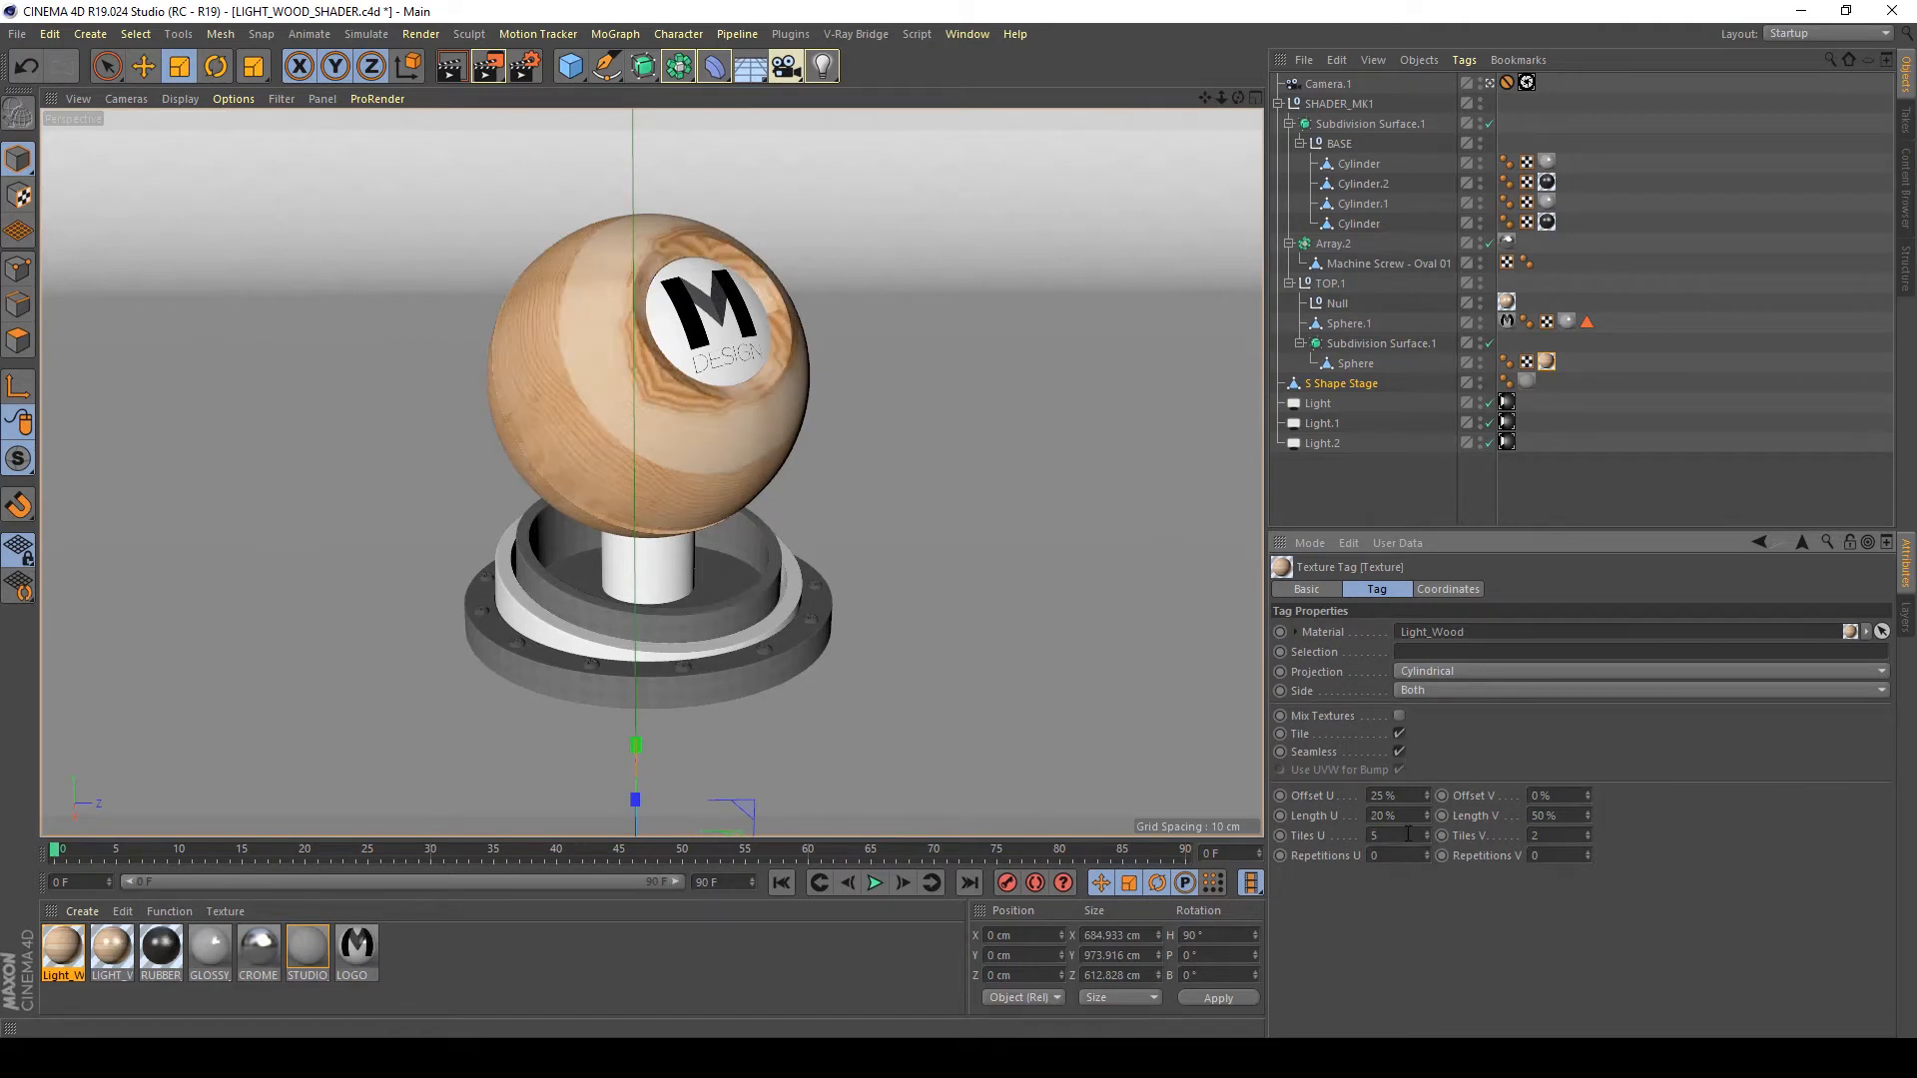
left_click(1572, 835)
type("5")
key("Return")
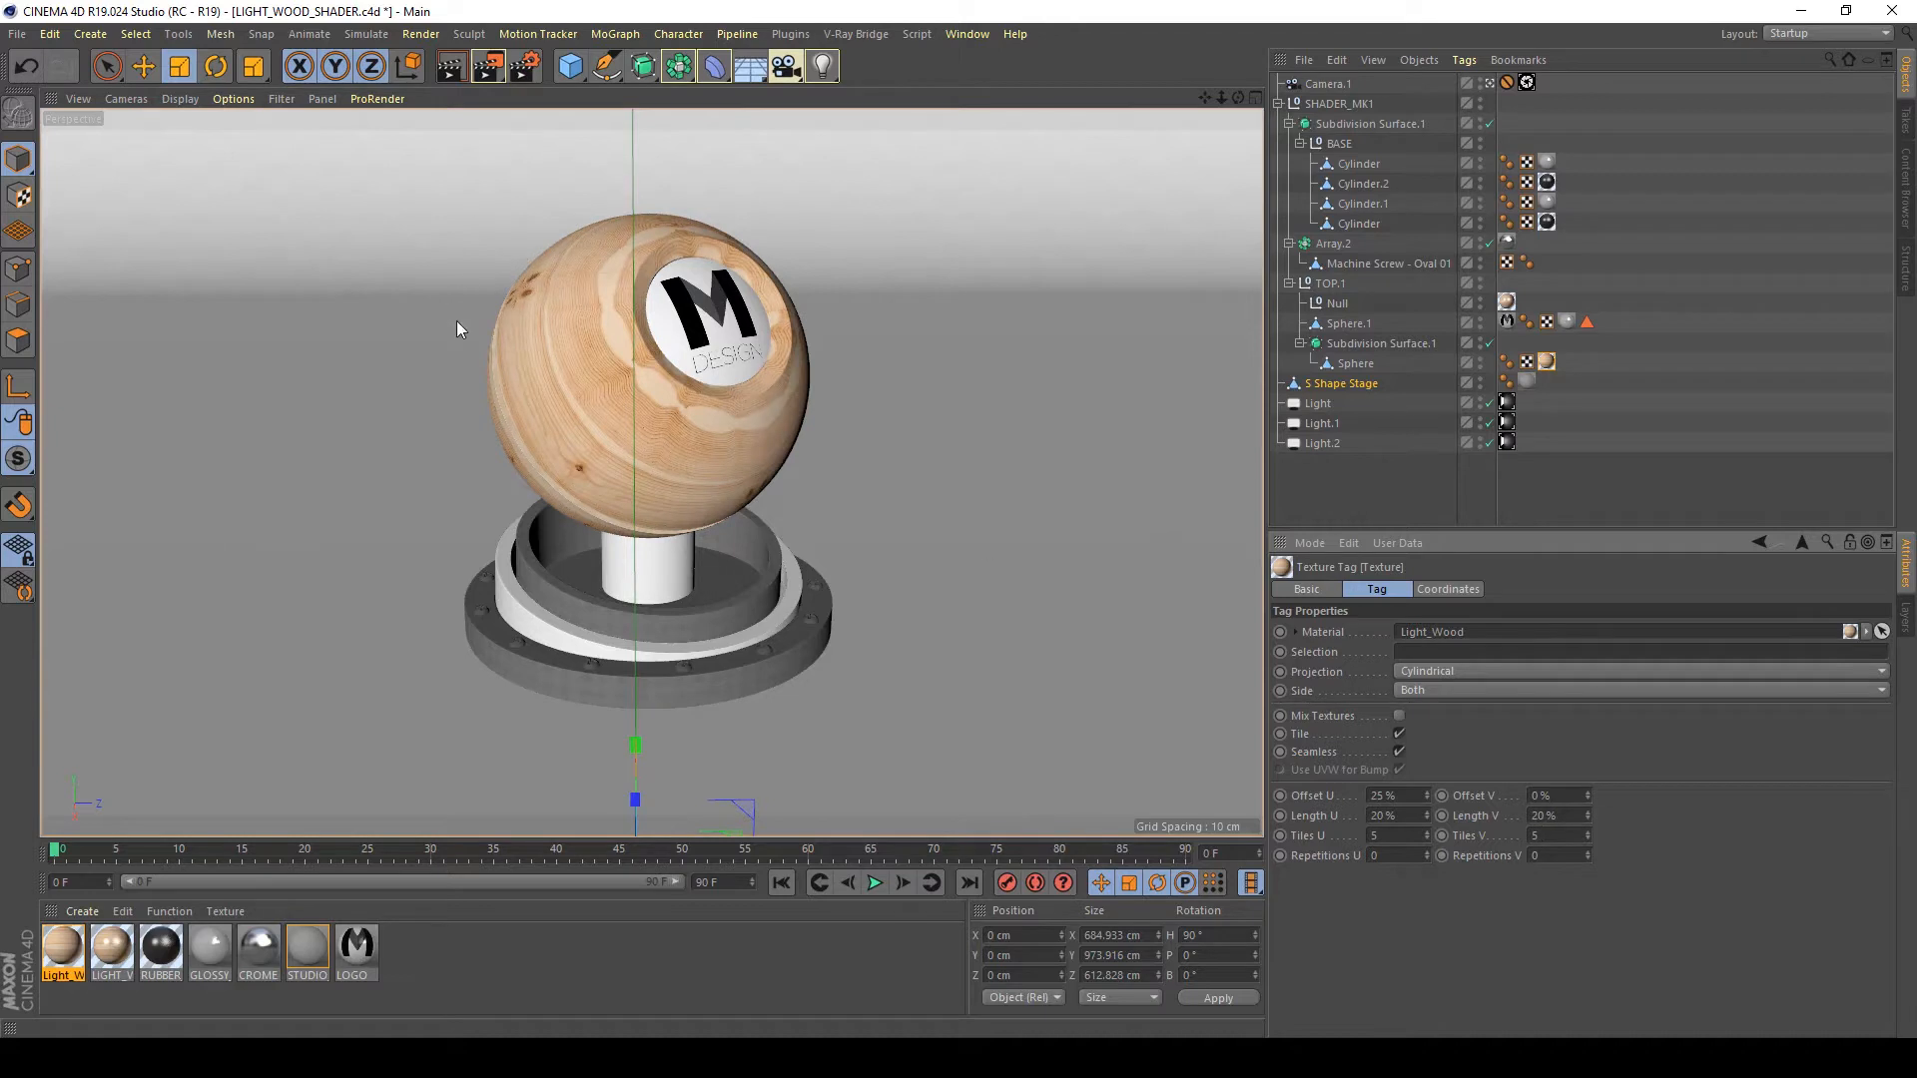
Check the Null's texture tag for reference and set the projection of the Sphere's Light_Wood texture tag to Spherical.
left_click(1507, 302)
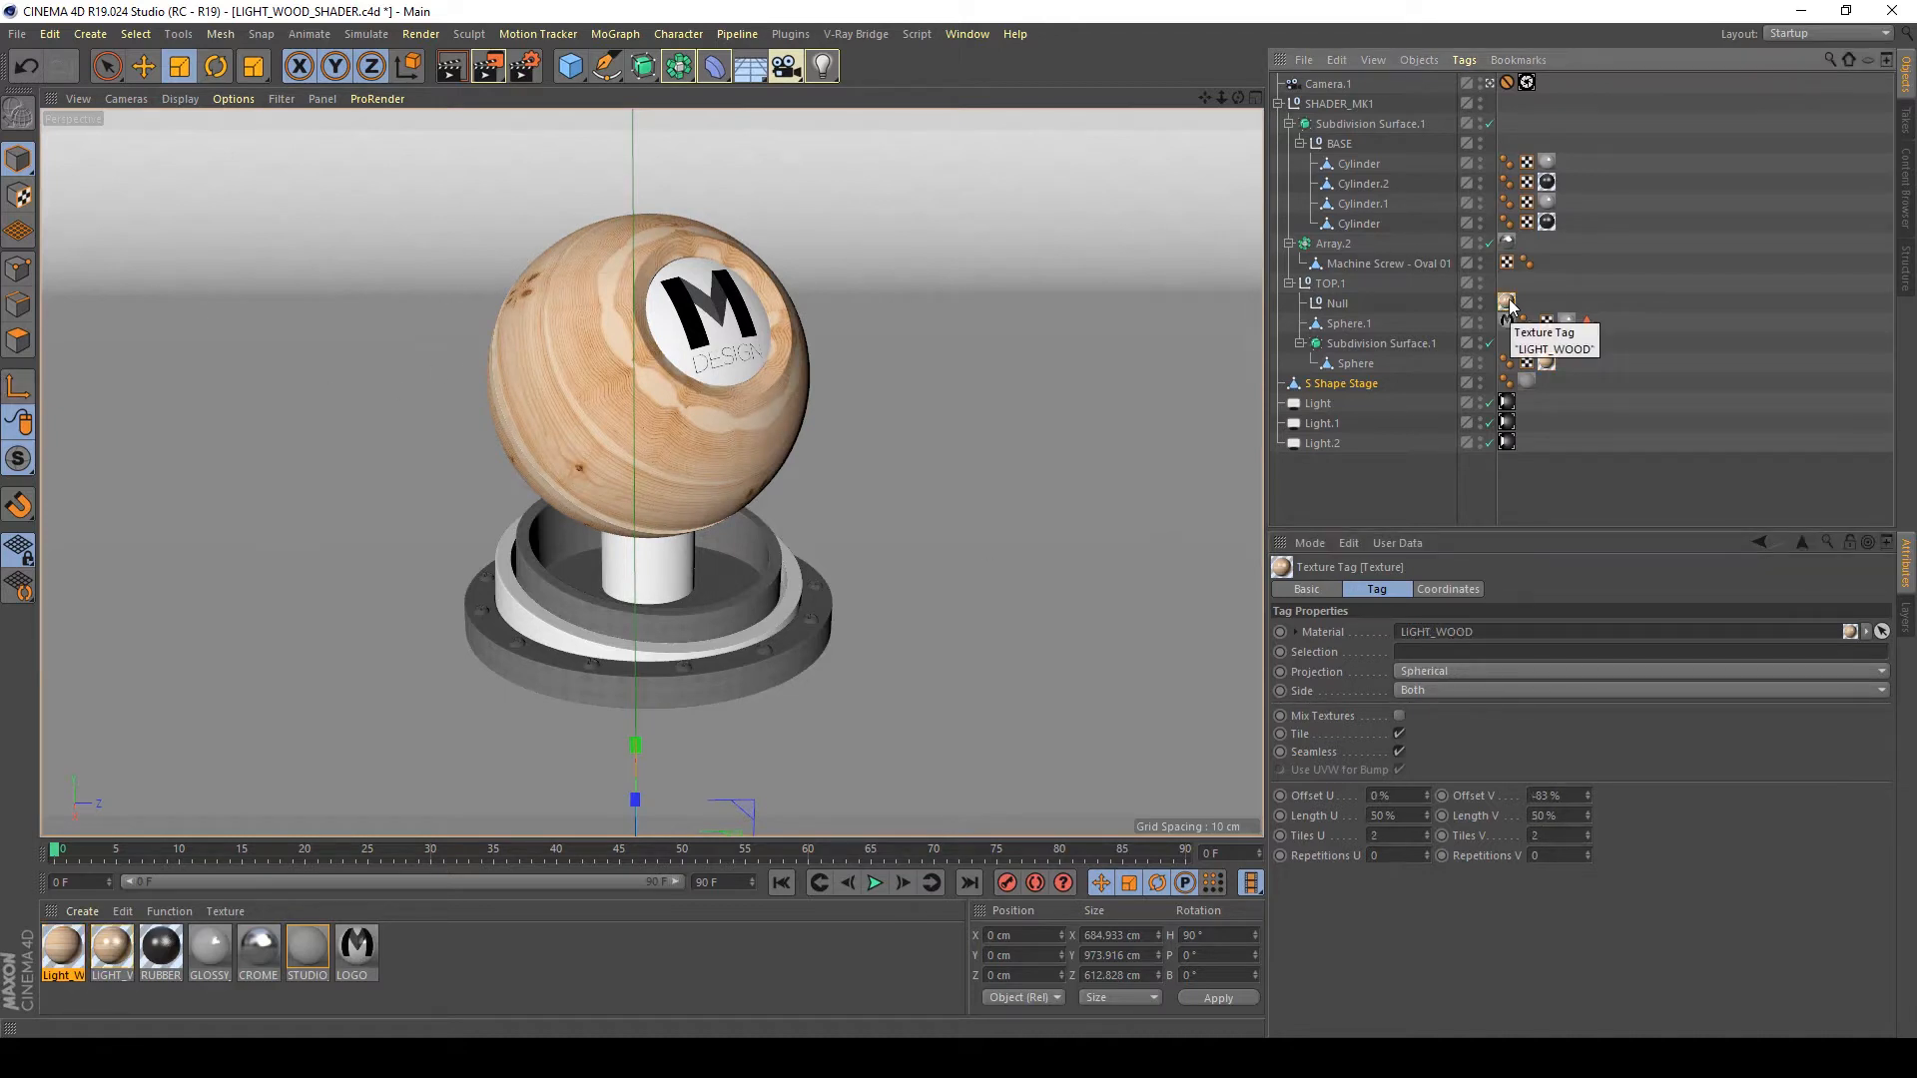
left_click(1548, 363)
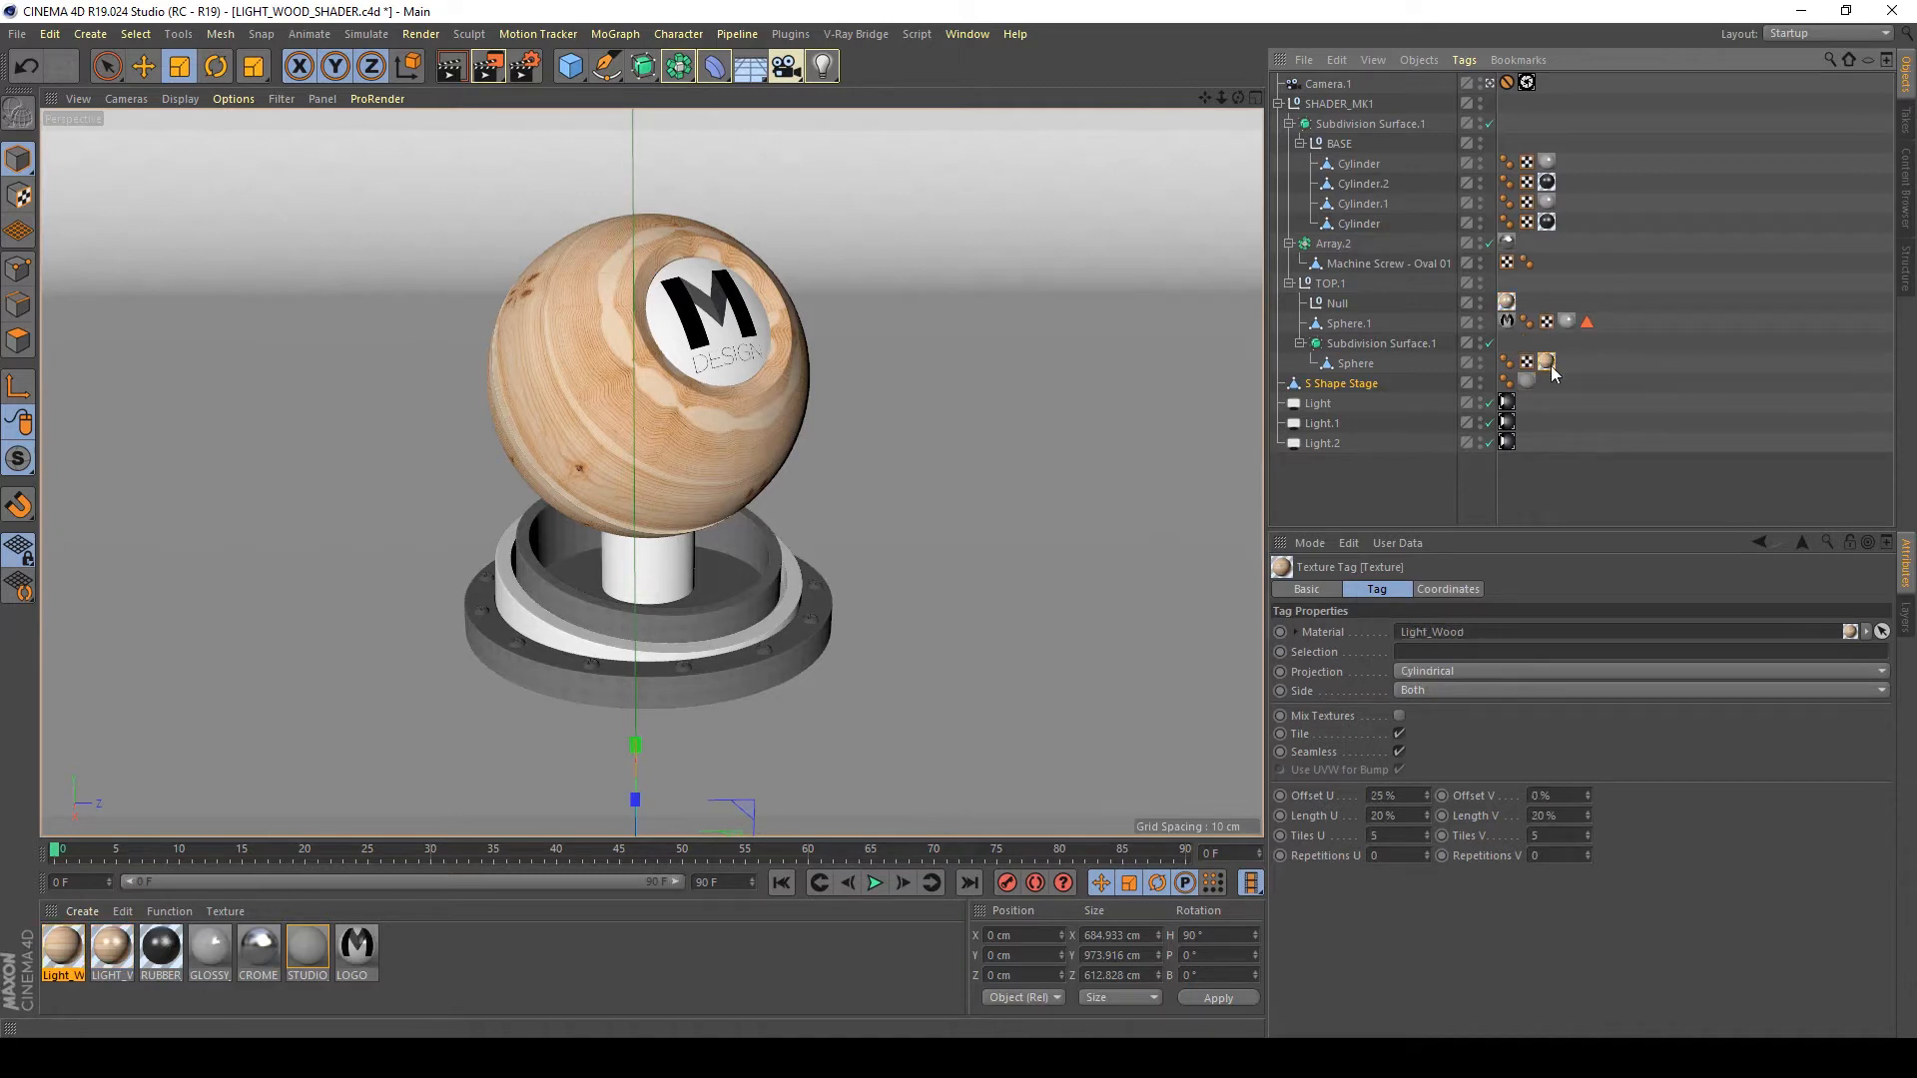
left_click(1428, 671)
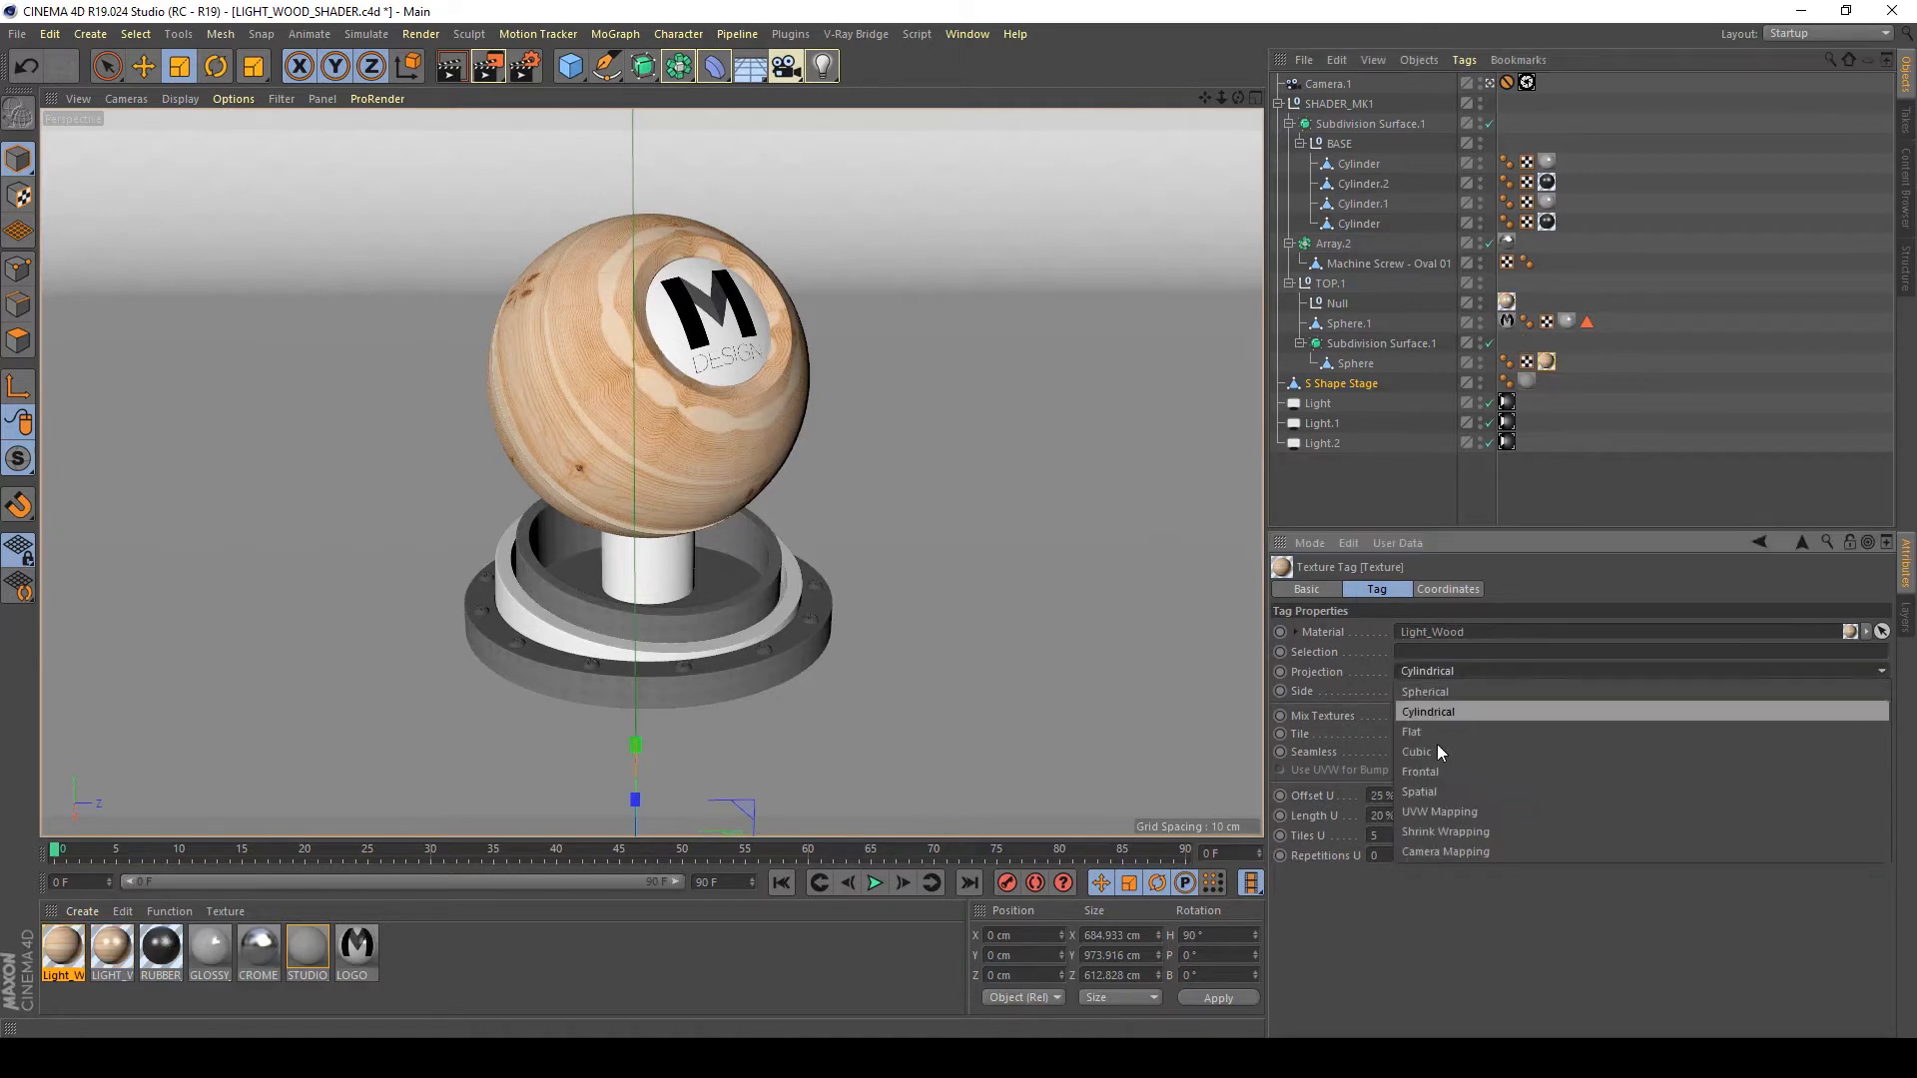
left_click(1429, 691)
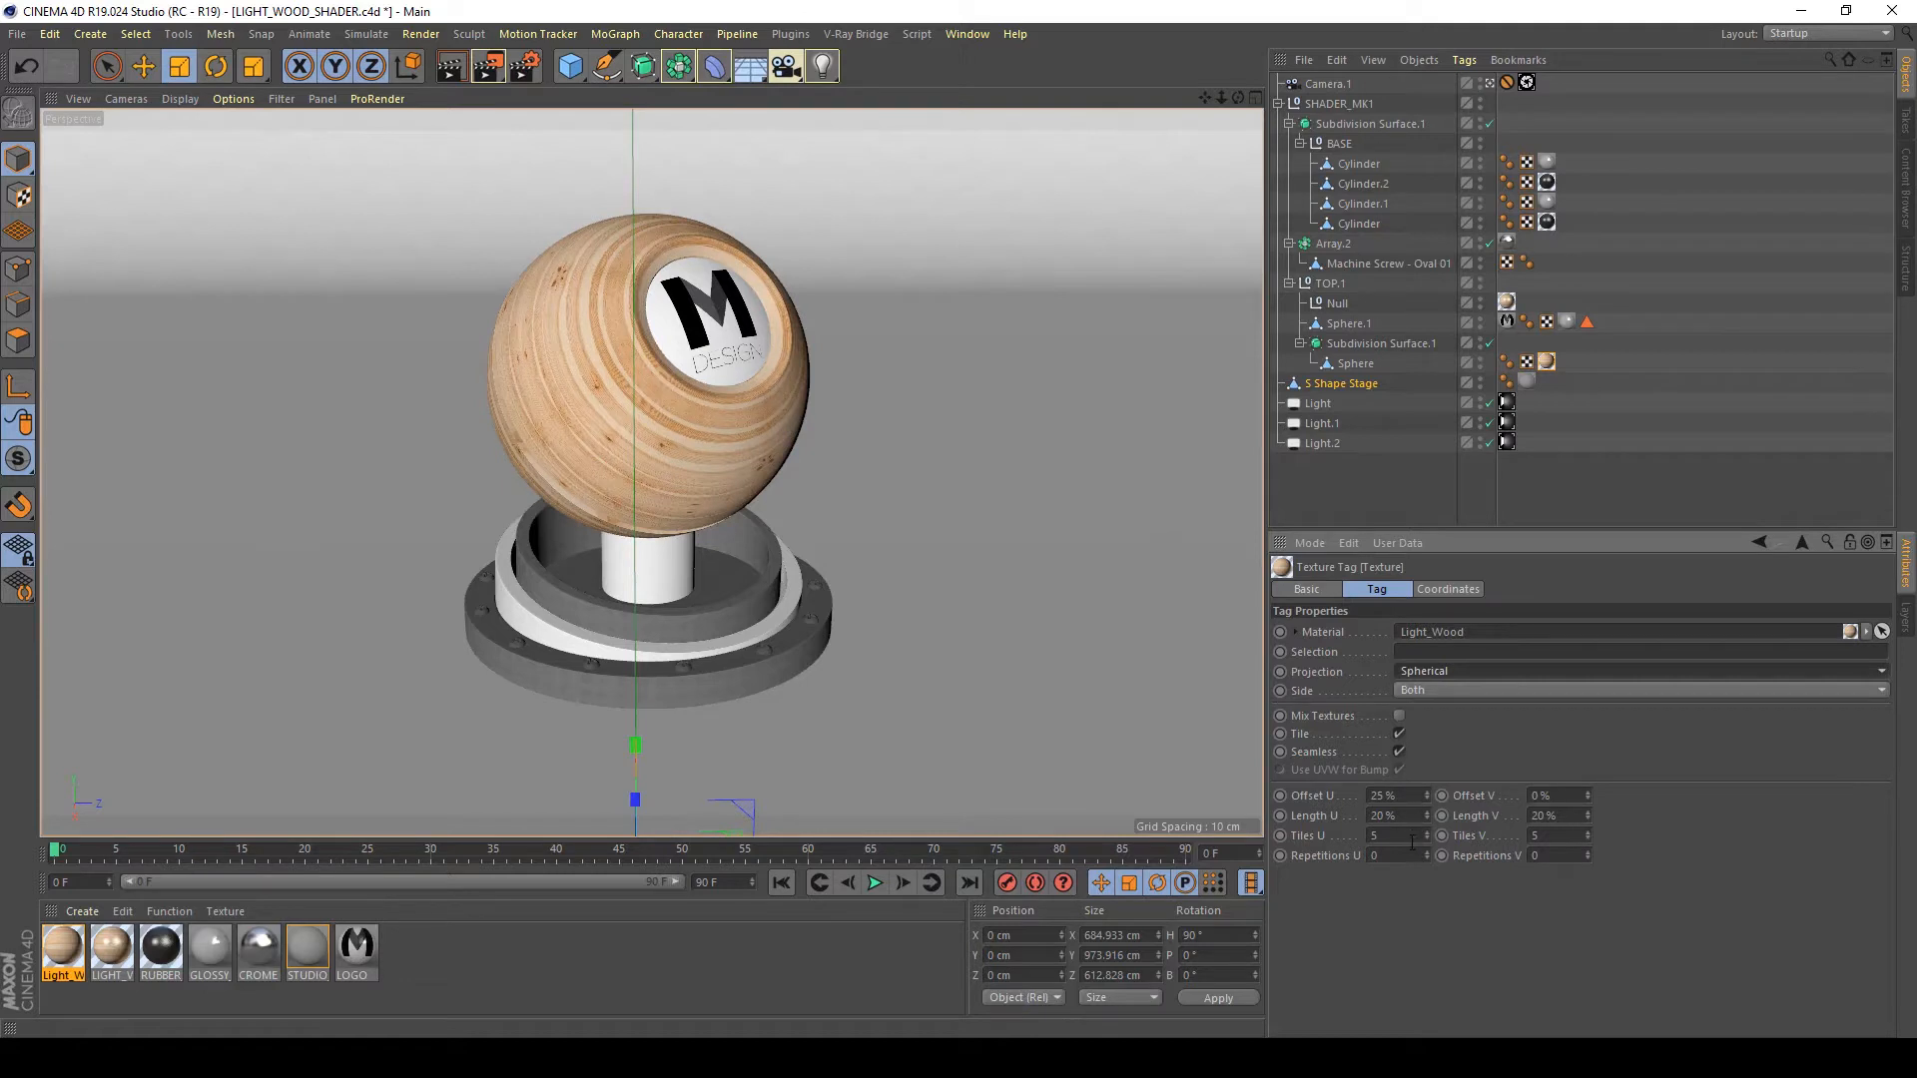
Set Tiles U and Tiles V of the Sphere's Light_Wood texture tag to 2.
double_click(1412, 838)
type("2")
key("Return")
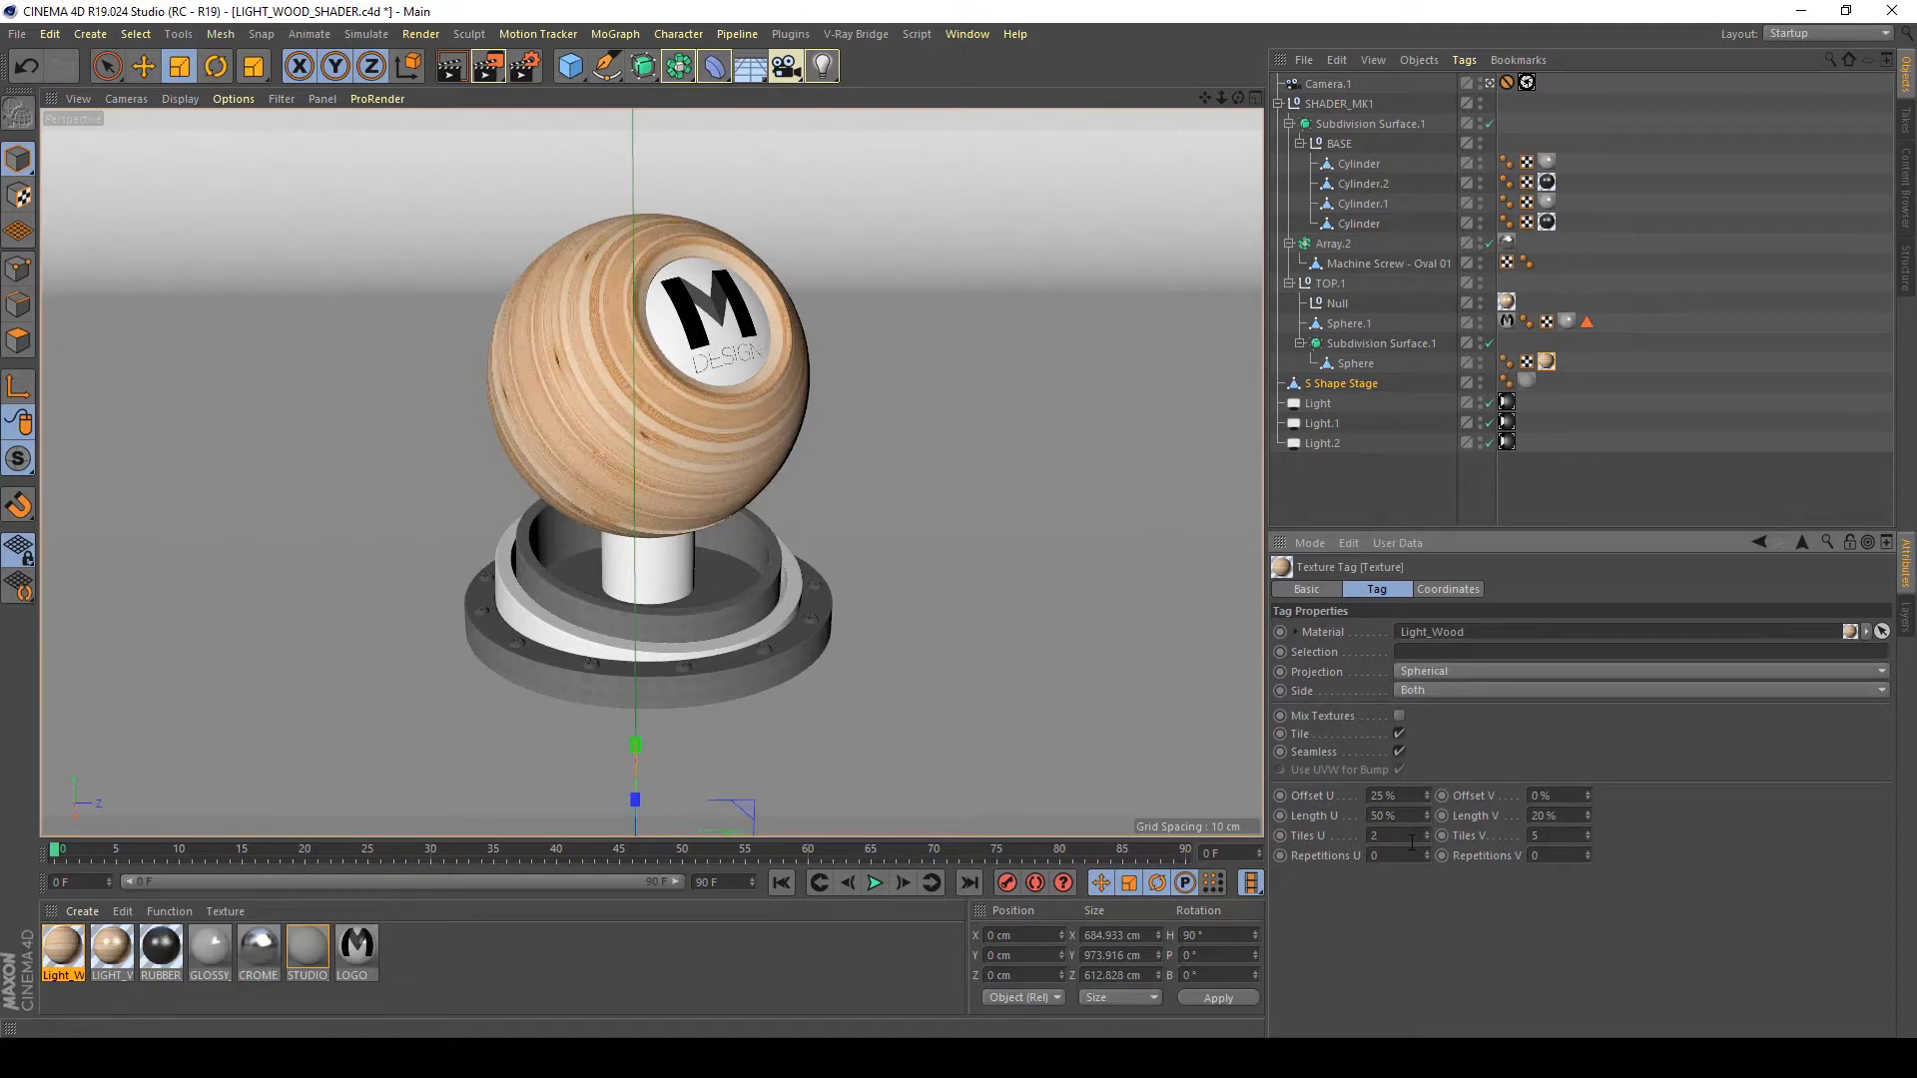
double_click(1538, 835)
type("2")
key("Return")
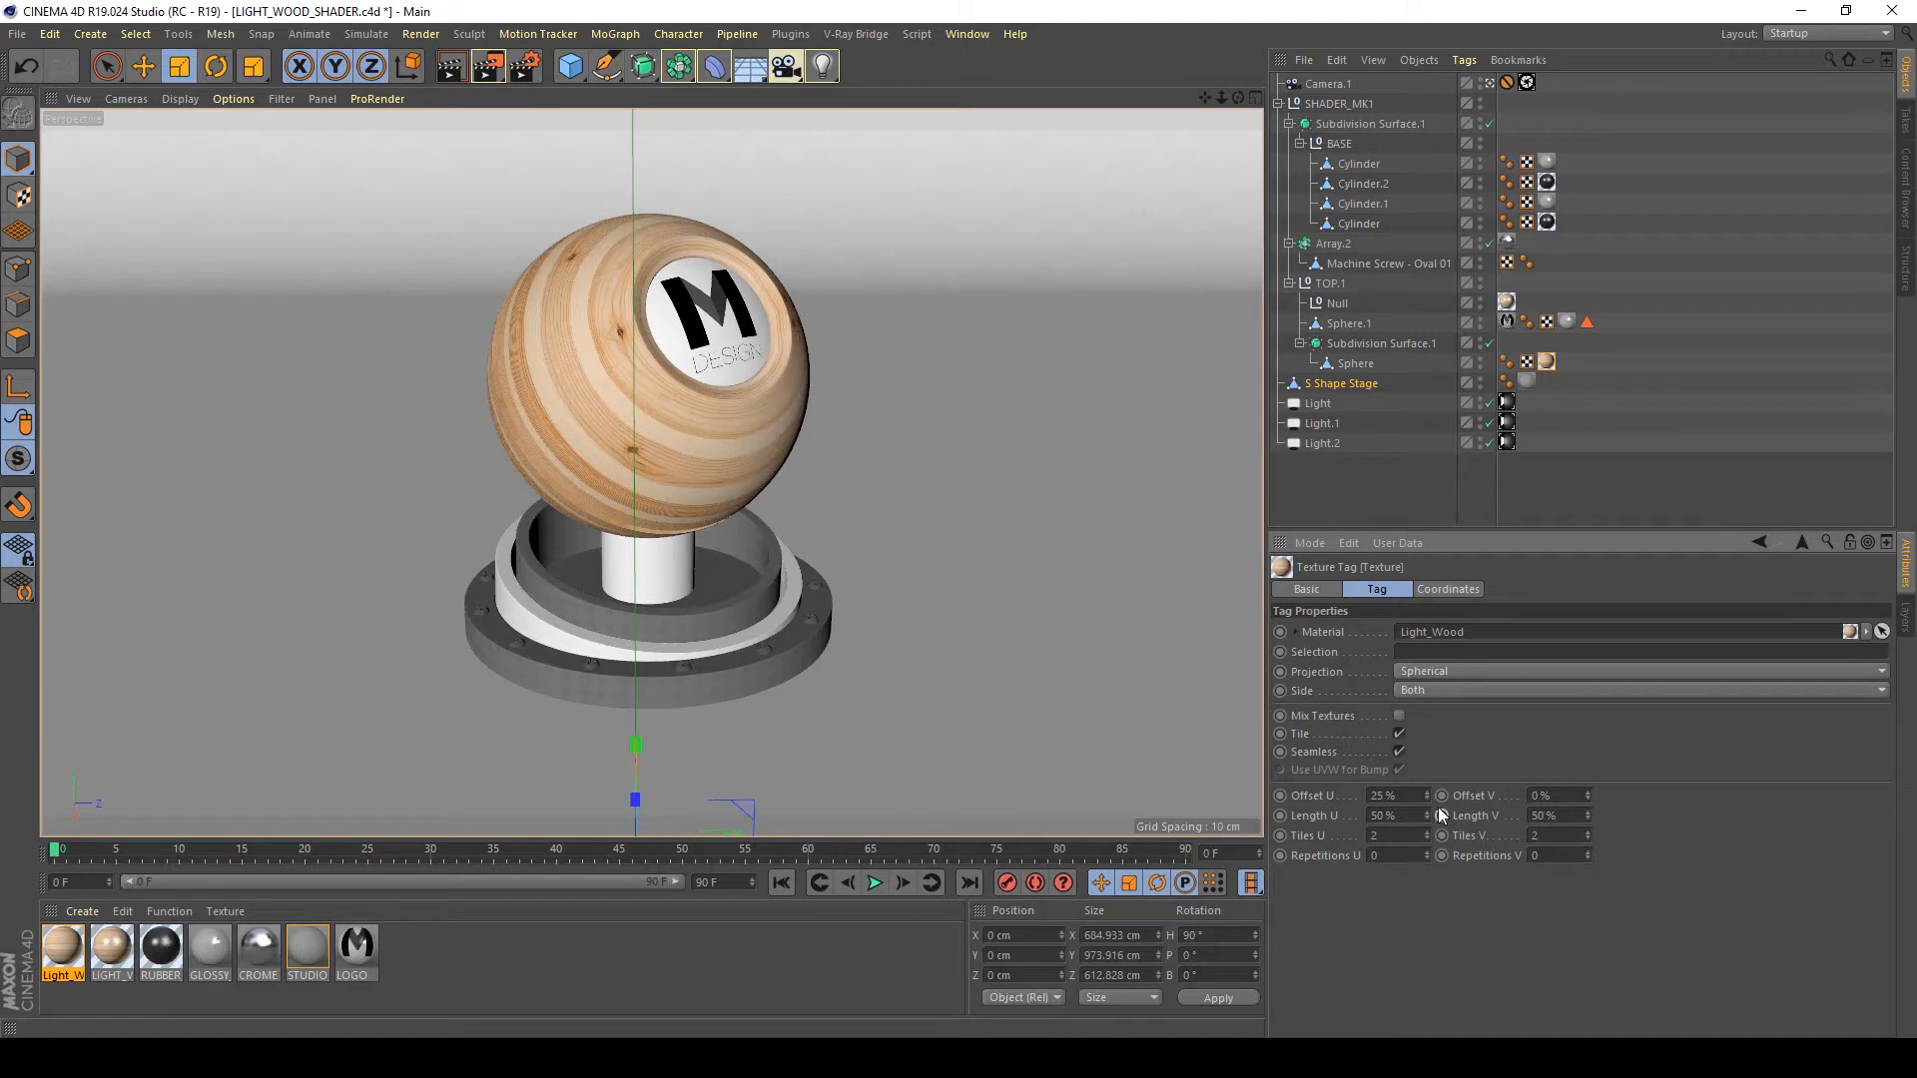
Disable Seamless on the Sphere's Light_Wood texture tag and set Offset U to 53%.
left_click(1400, 752)
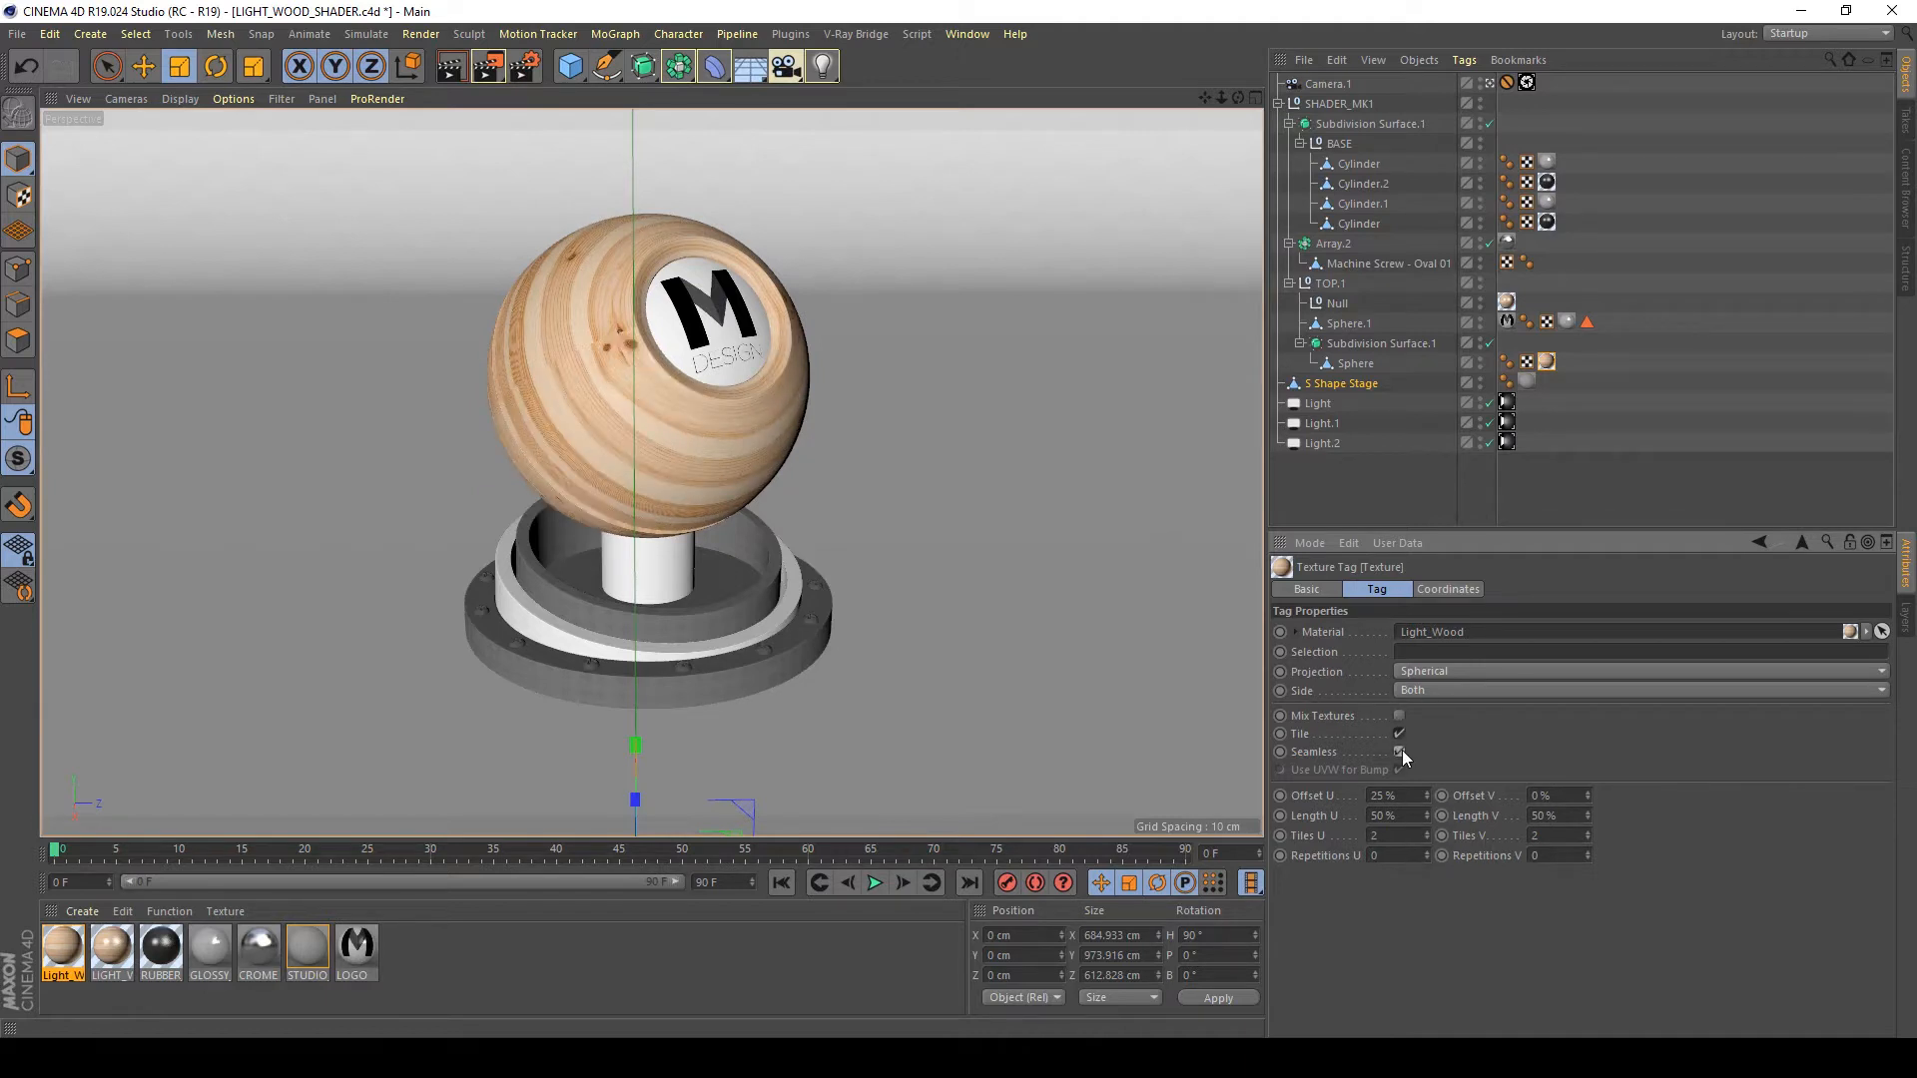
left_click(1403, 751)
left_click(1402, 751)
left_click(1402, 751)
mouse_move(1426, 793)
left_mouse_down()
mouse_move(1474, 793)
mouse_move(1400, 797)
left_mouse_up()
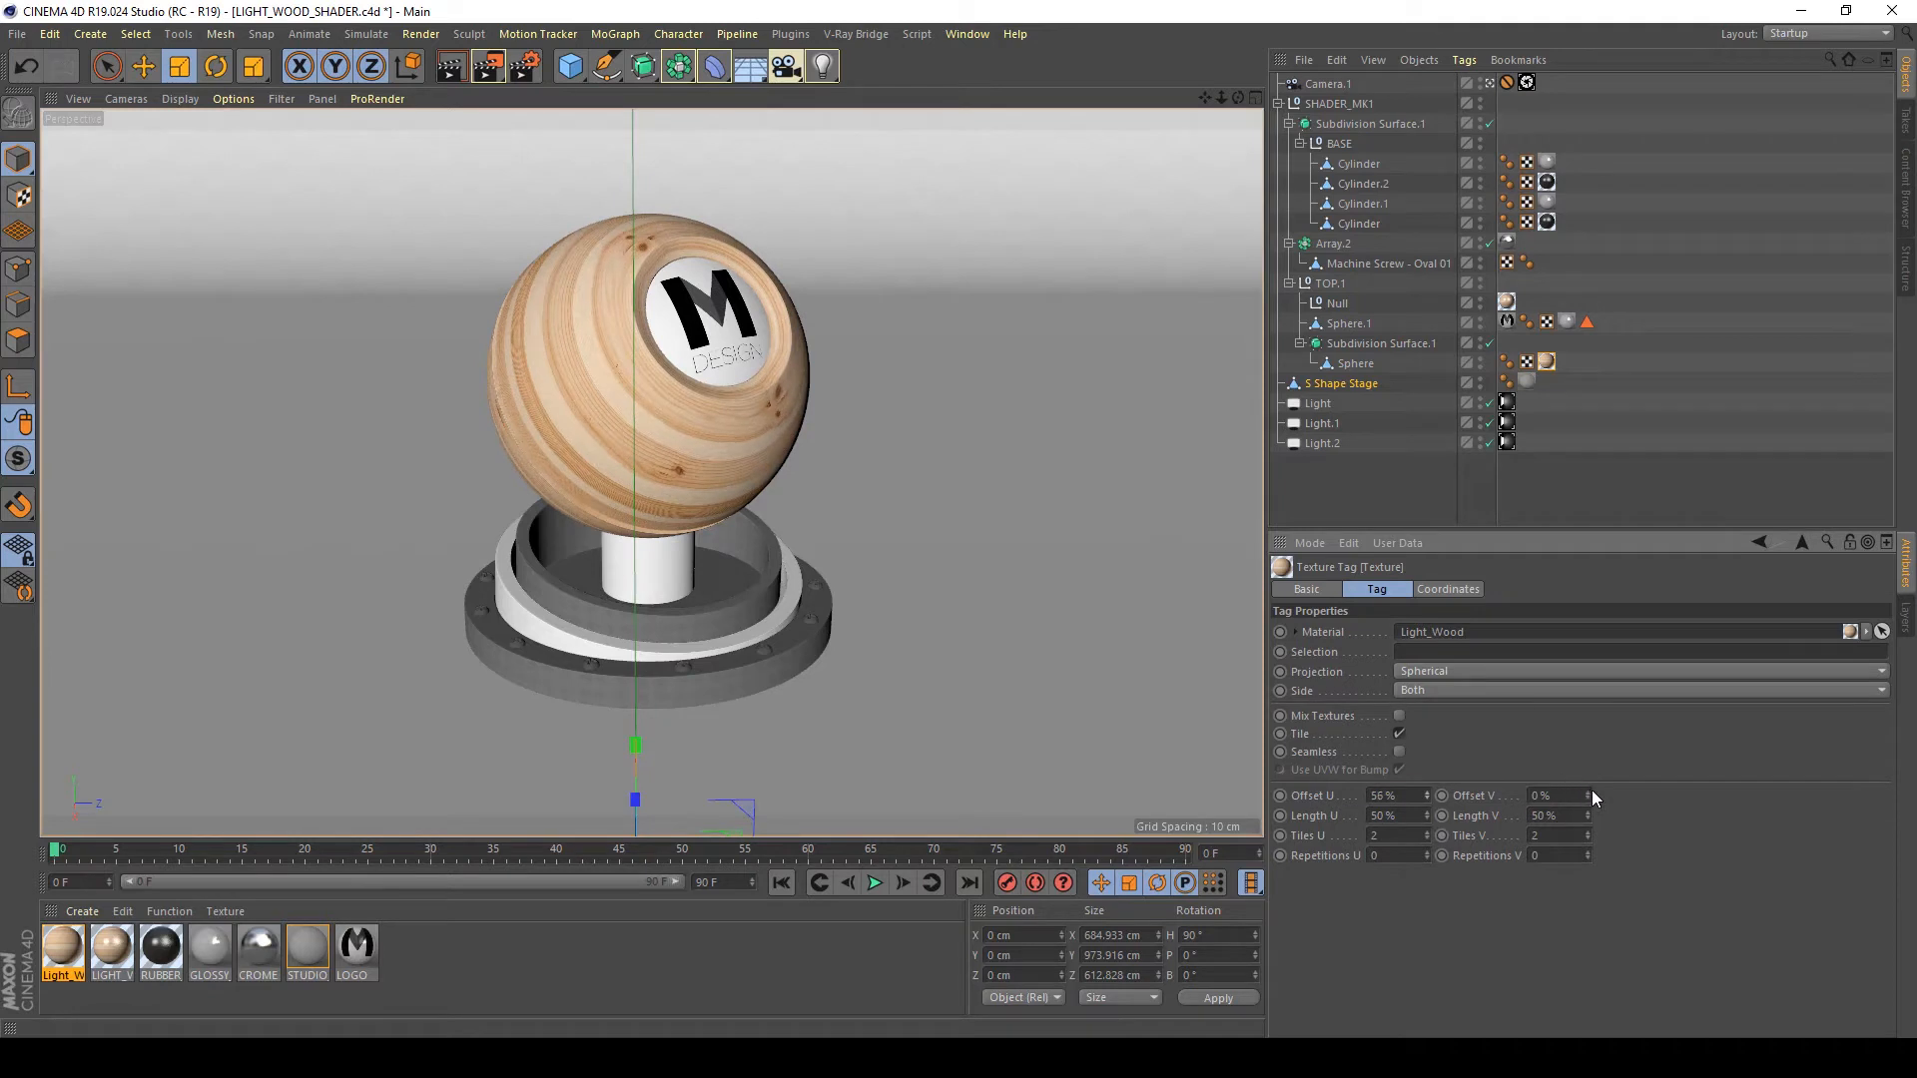
left_click_drag(1588, 796, 1588, 796)
left_click_drag(1427, 796, 1428, 801)
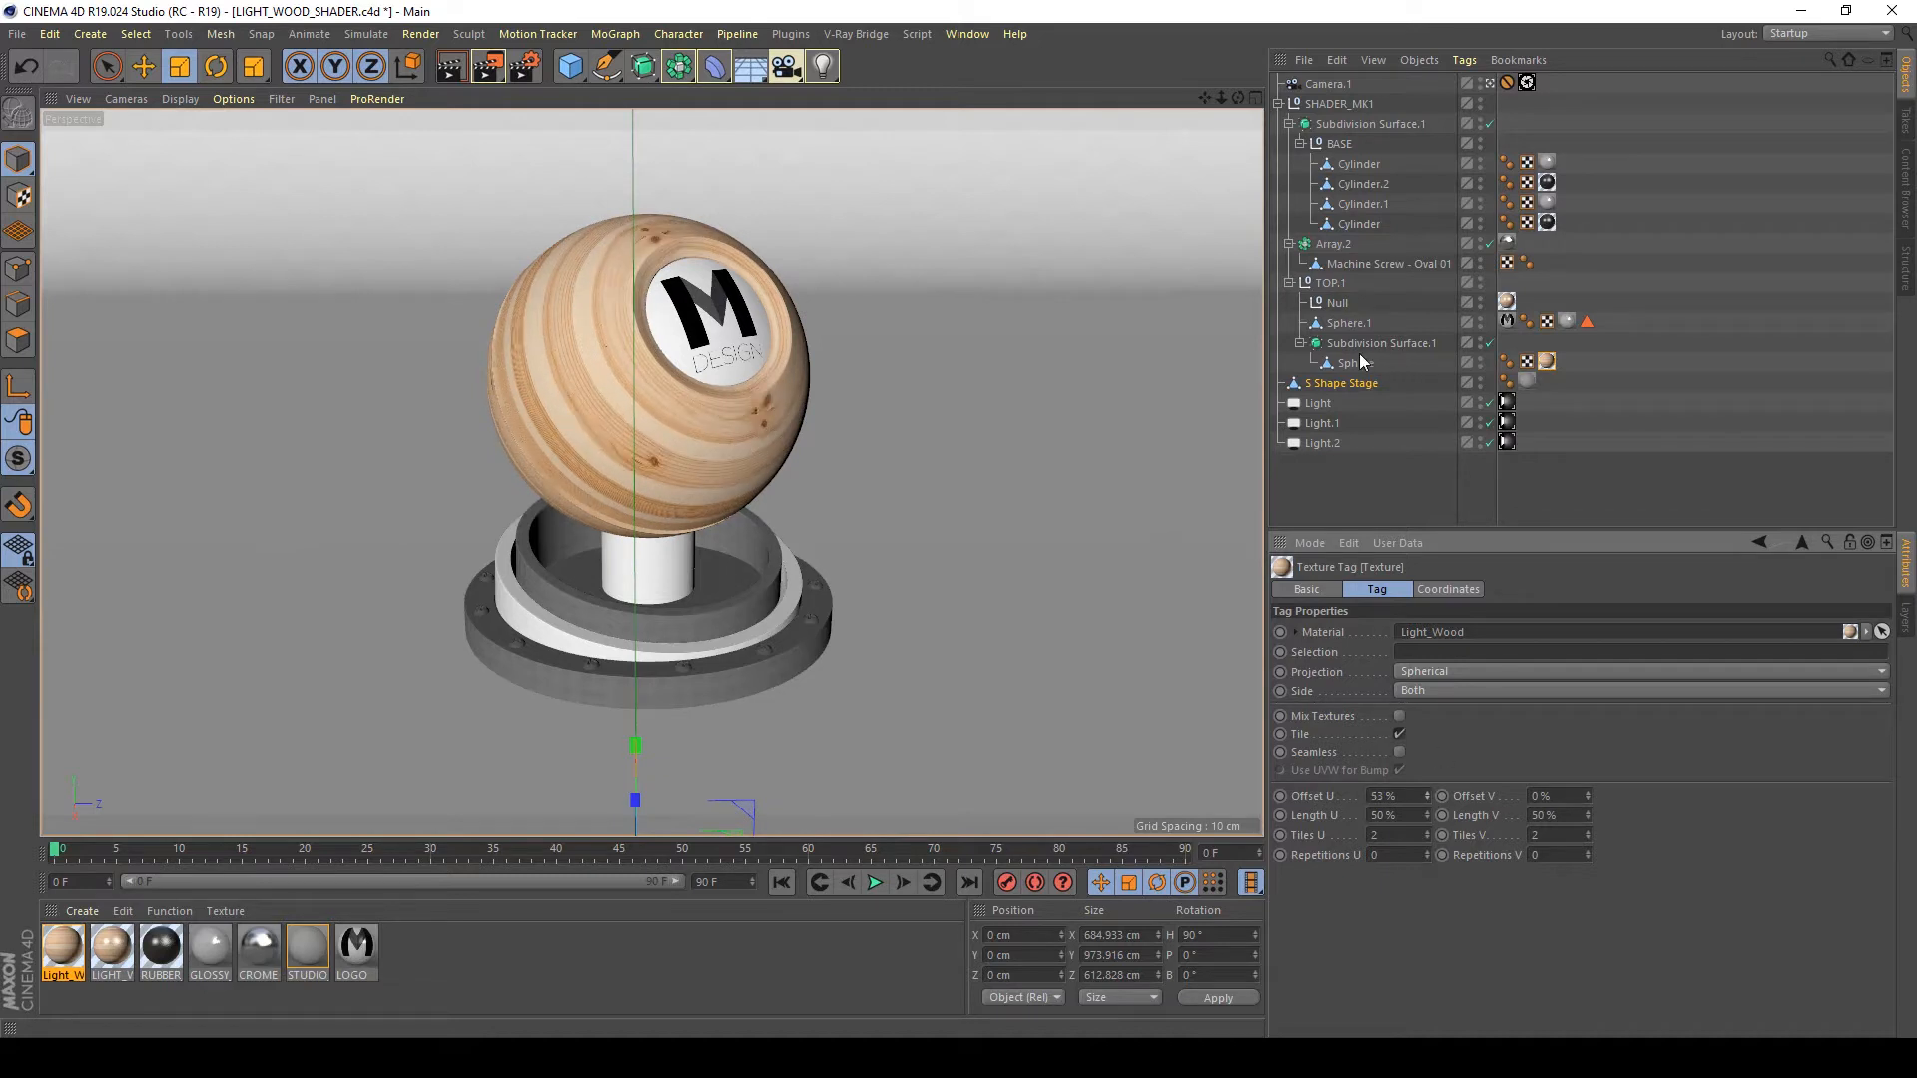
Compare with the Null's texture tag, re-enable Seamless on the Sphere's tag and set its Offset V to 15%.
left_click(1518, 300)
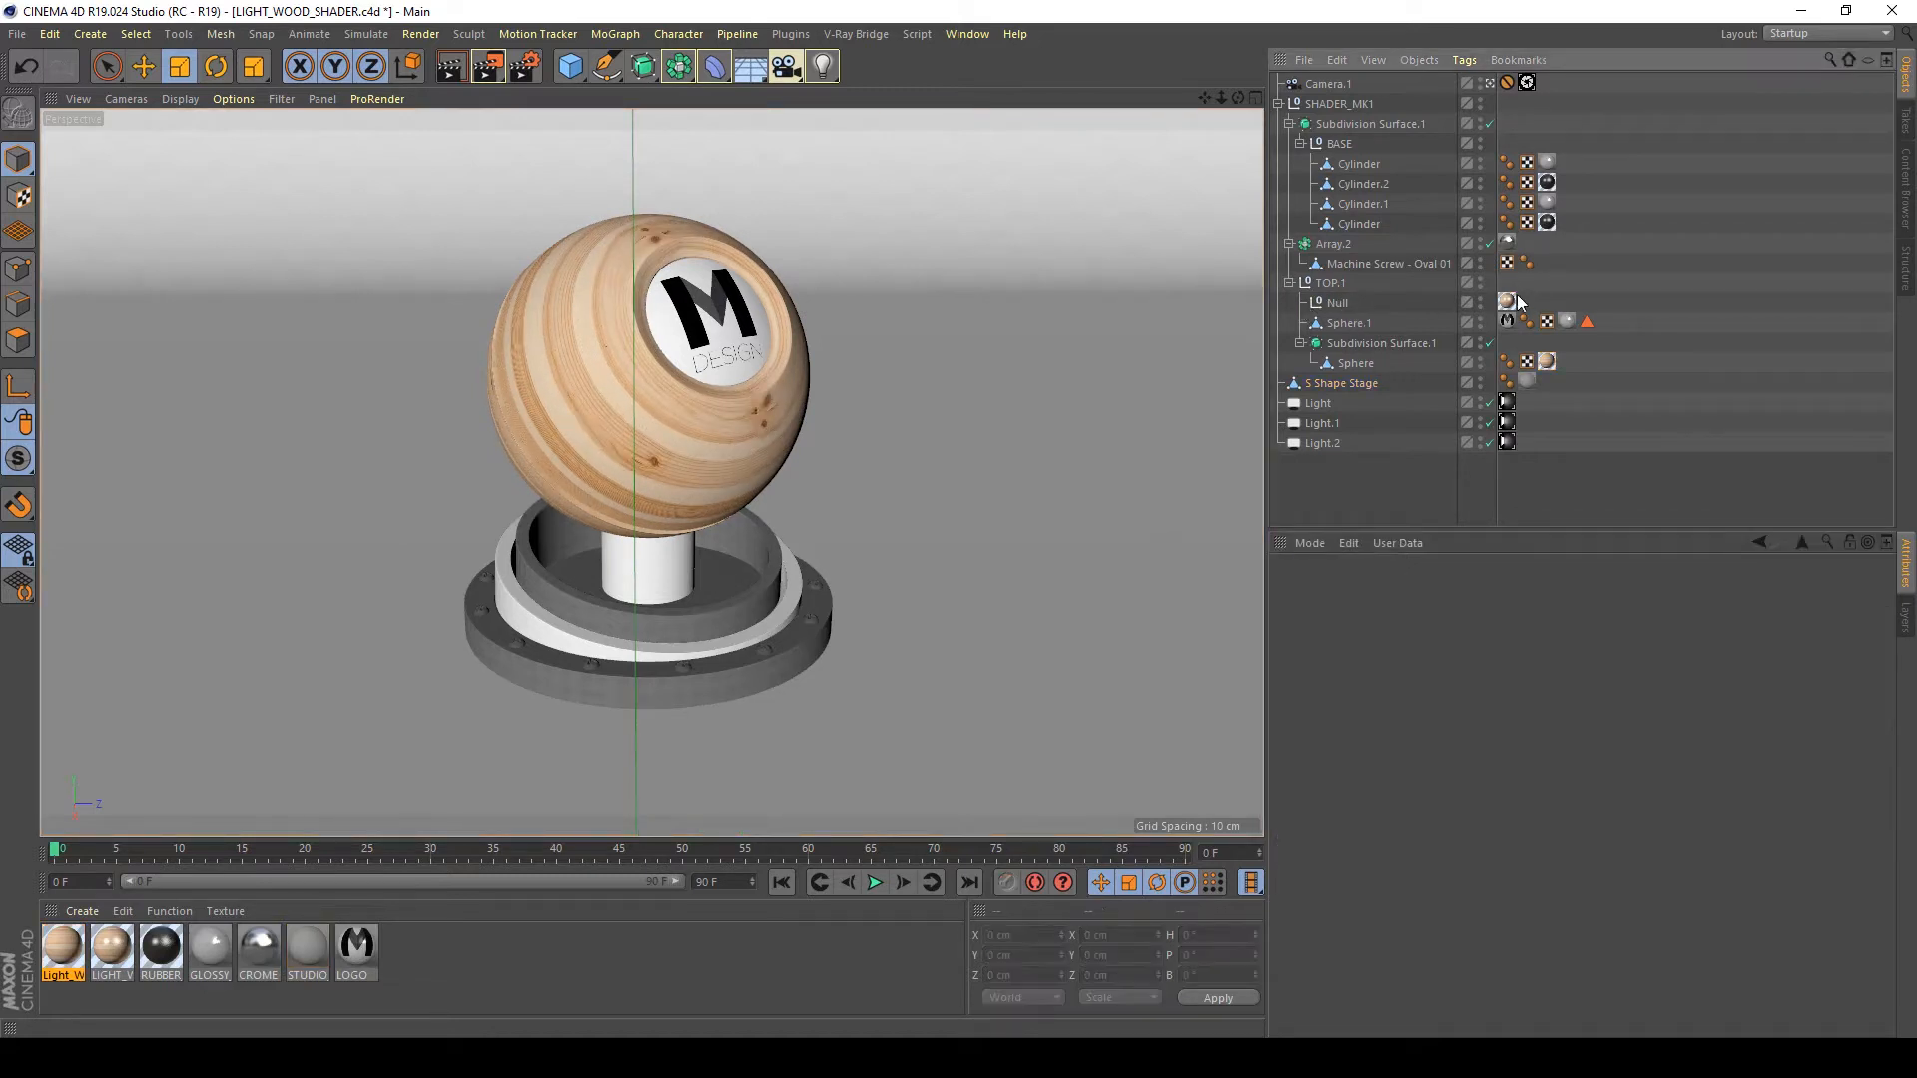
left_click(1510, 301)
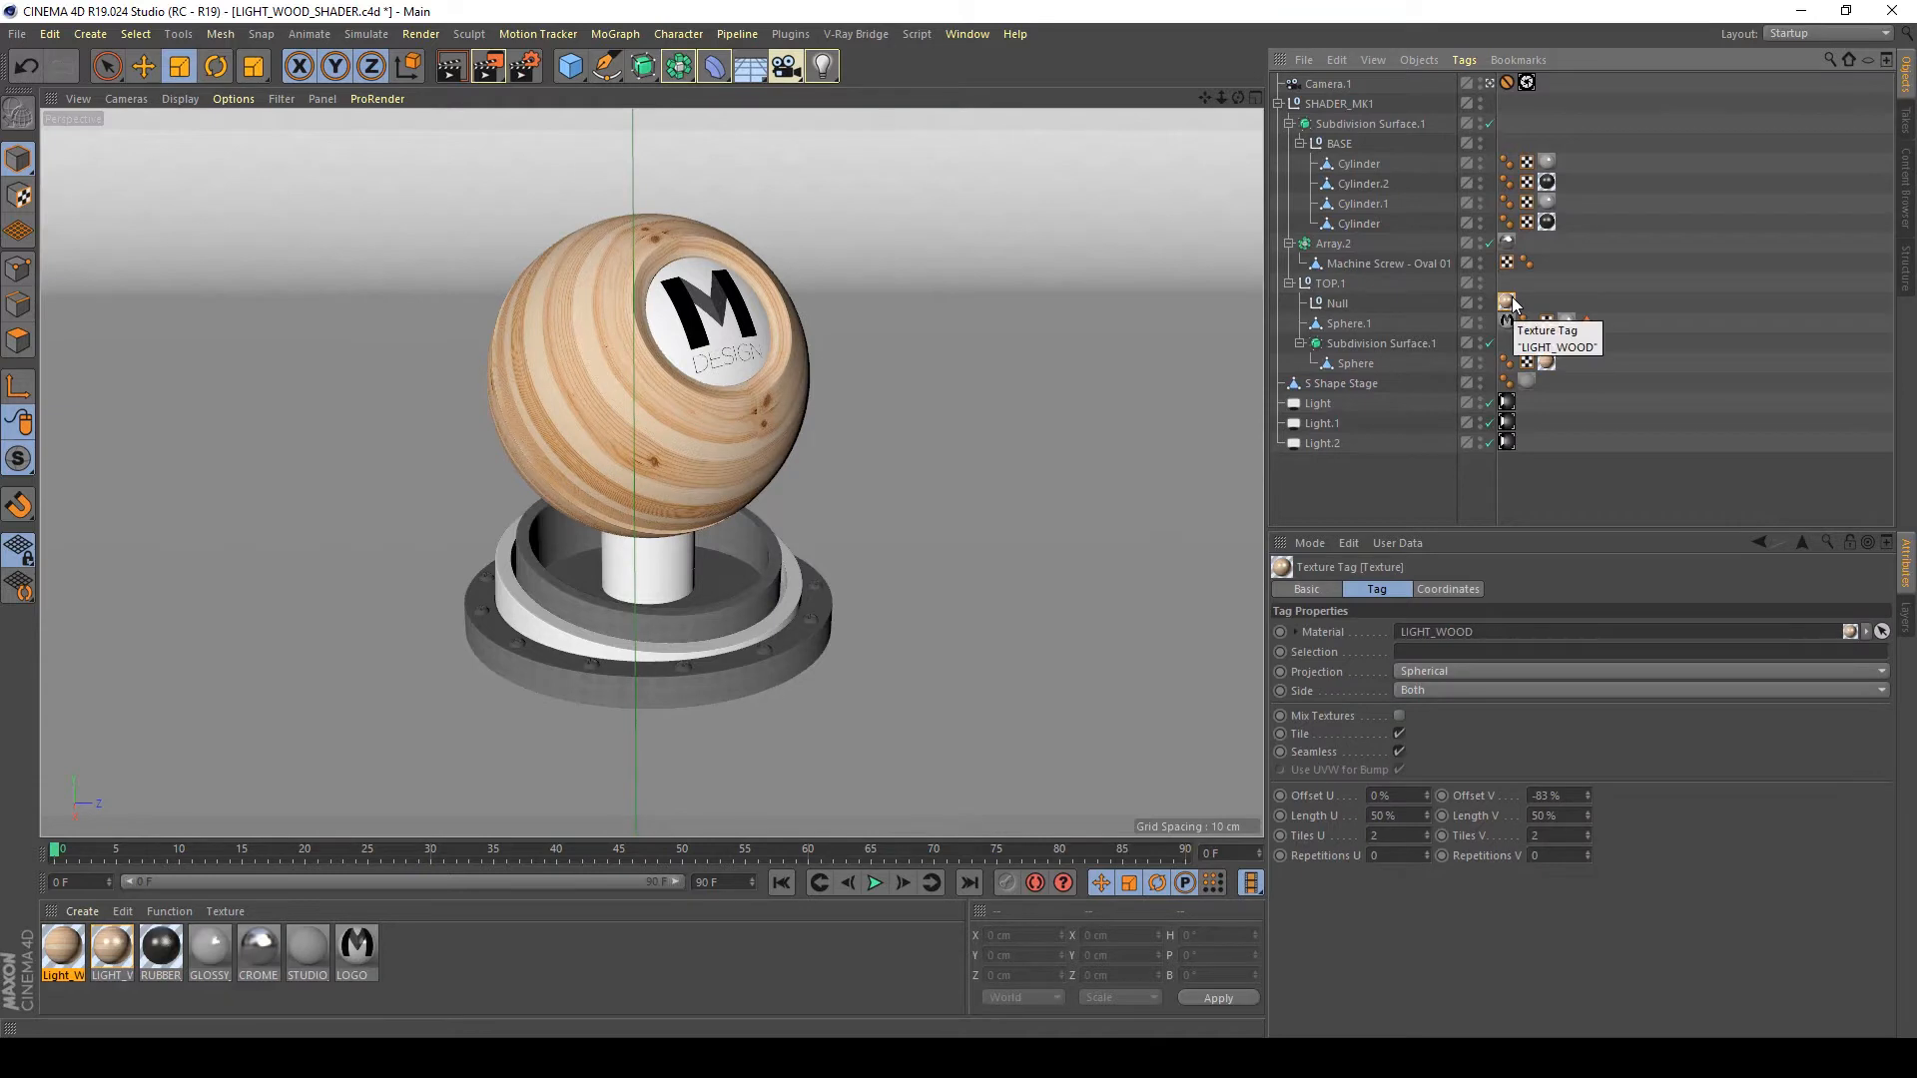
left_click(1546, 363)
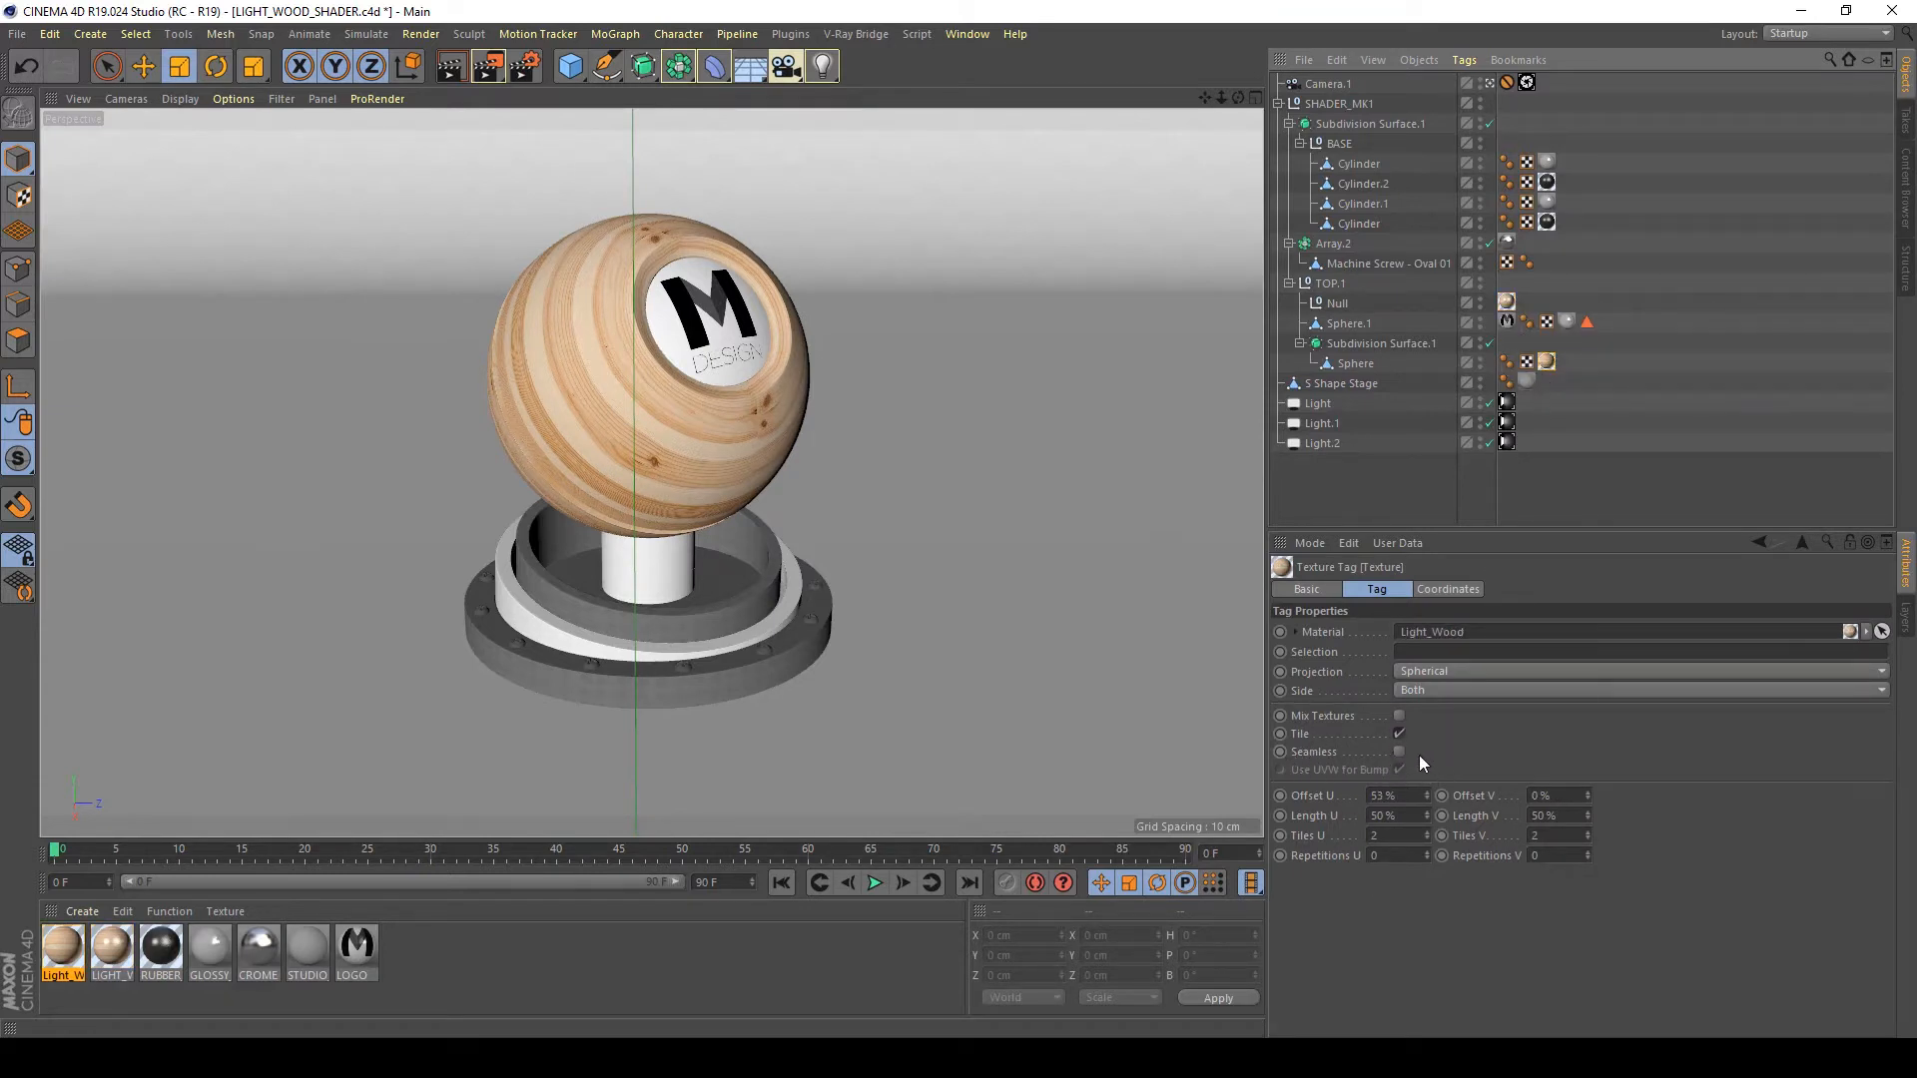
left_click(1399, 751)
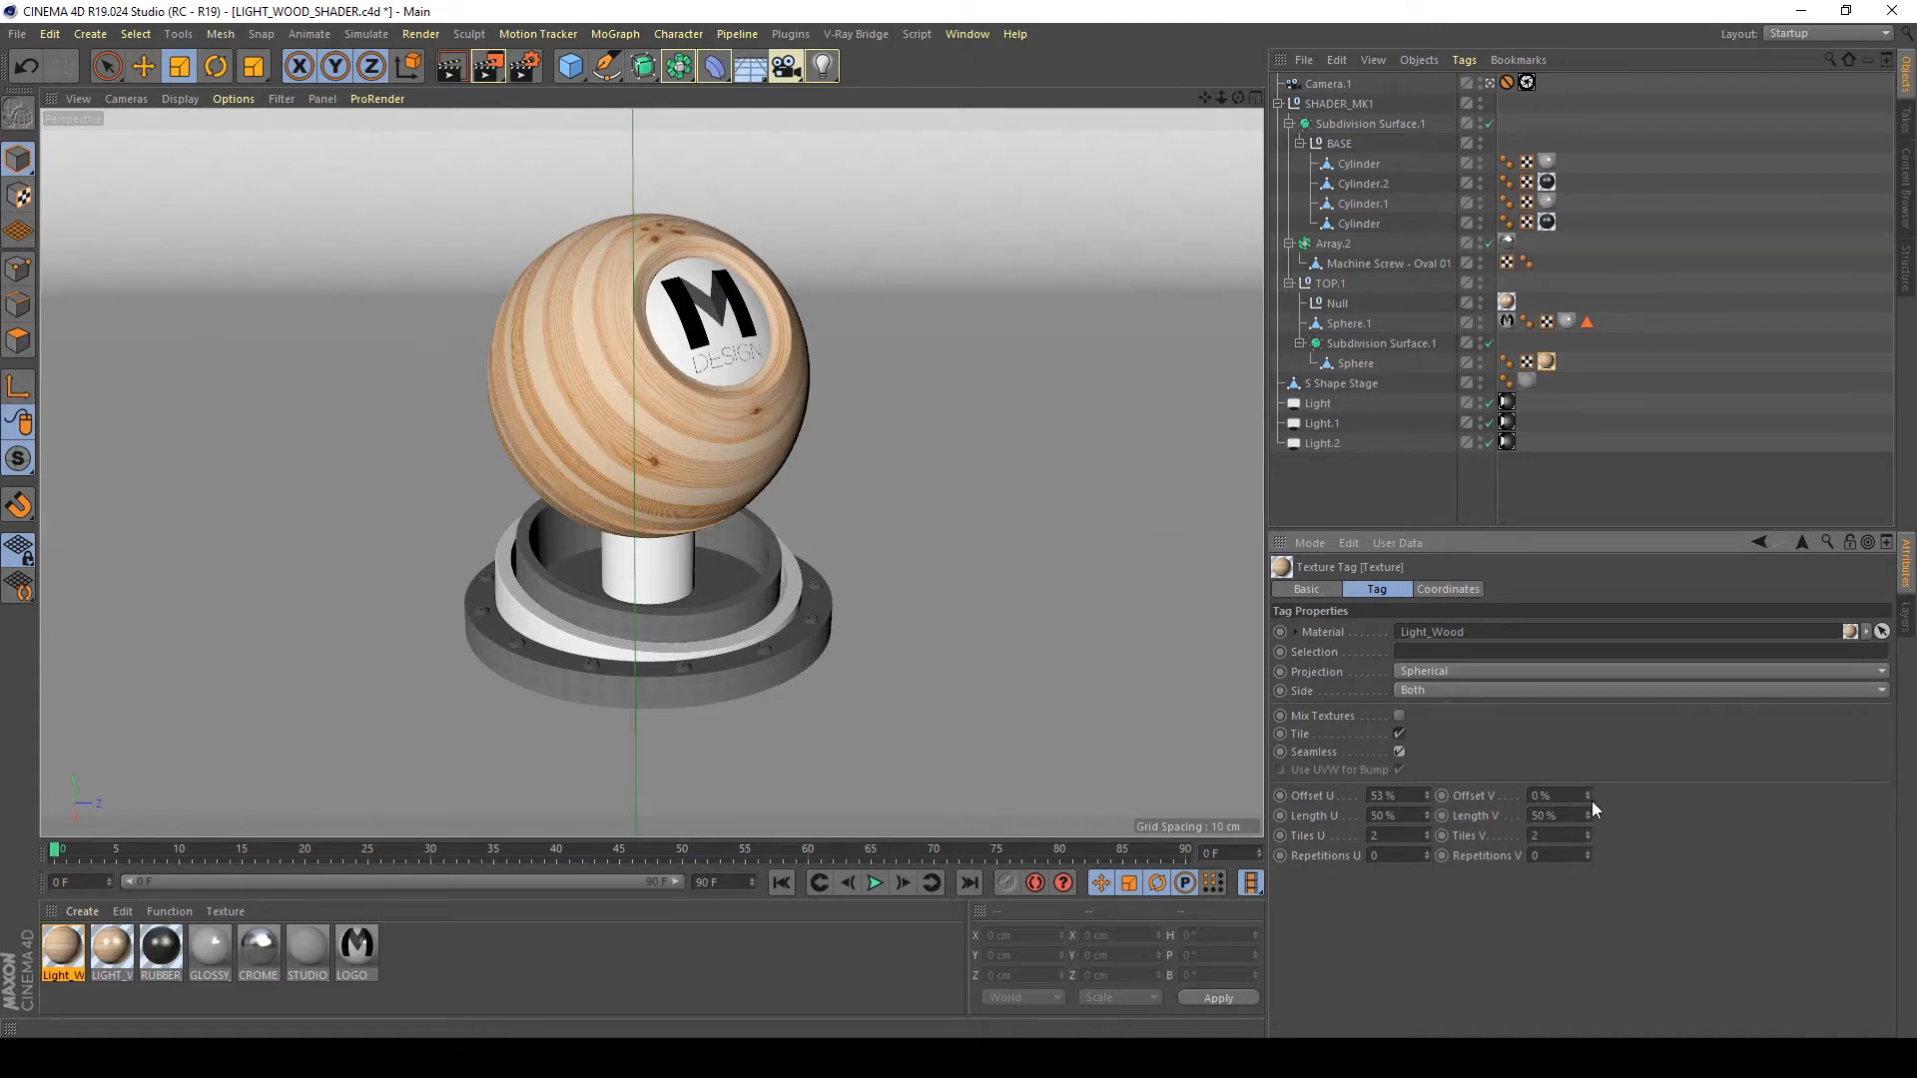
left_click_drag(1588, 796, 1590, 779)
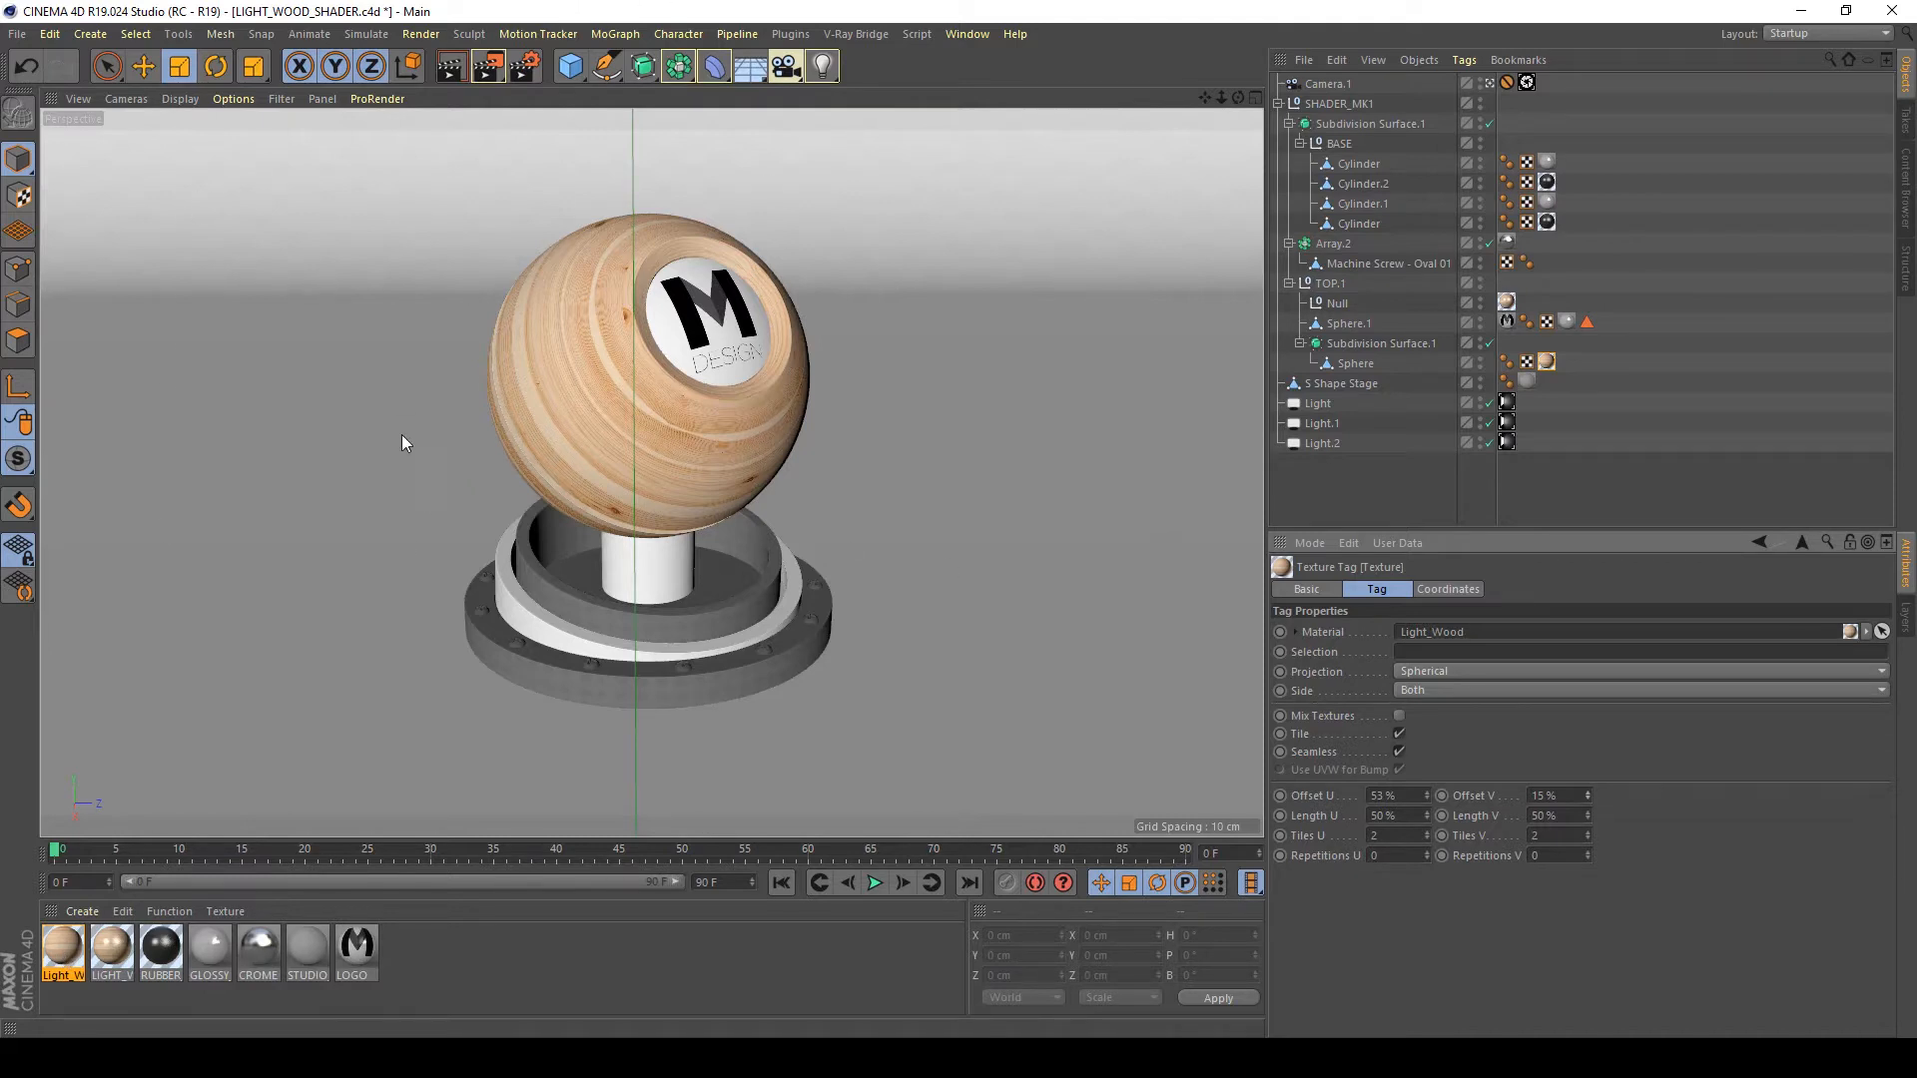
Render the shader ball to the Picture Viewer and close the viewer after checking the wood mapping.
left_click(481, 72)
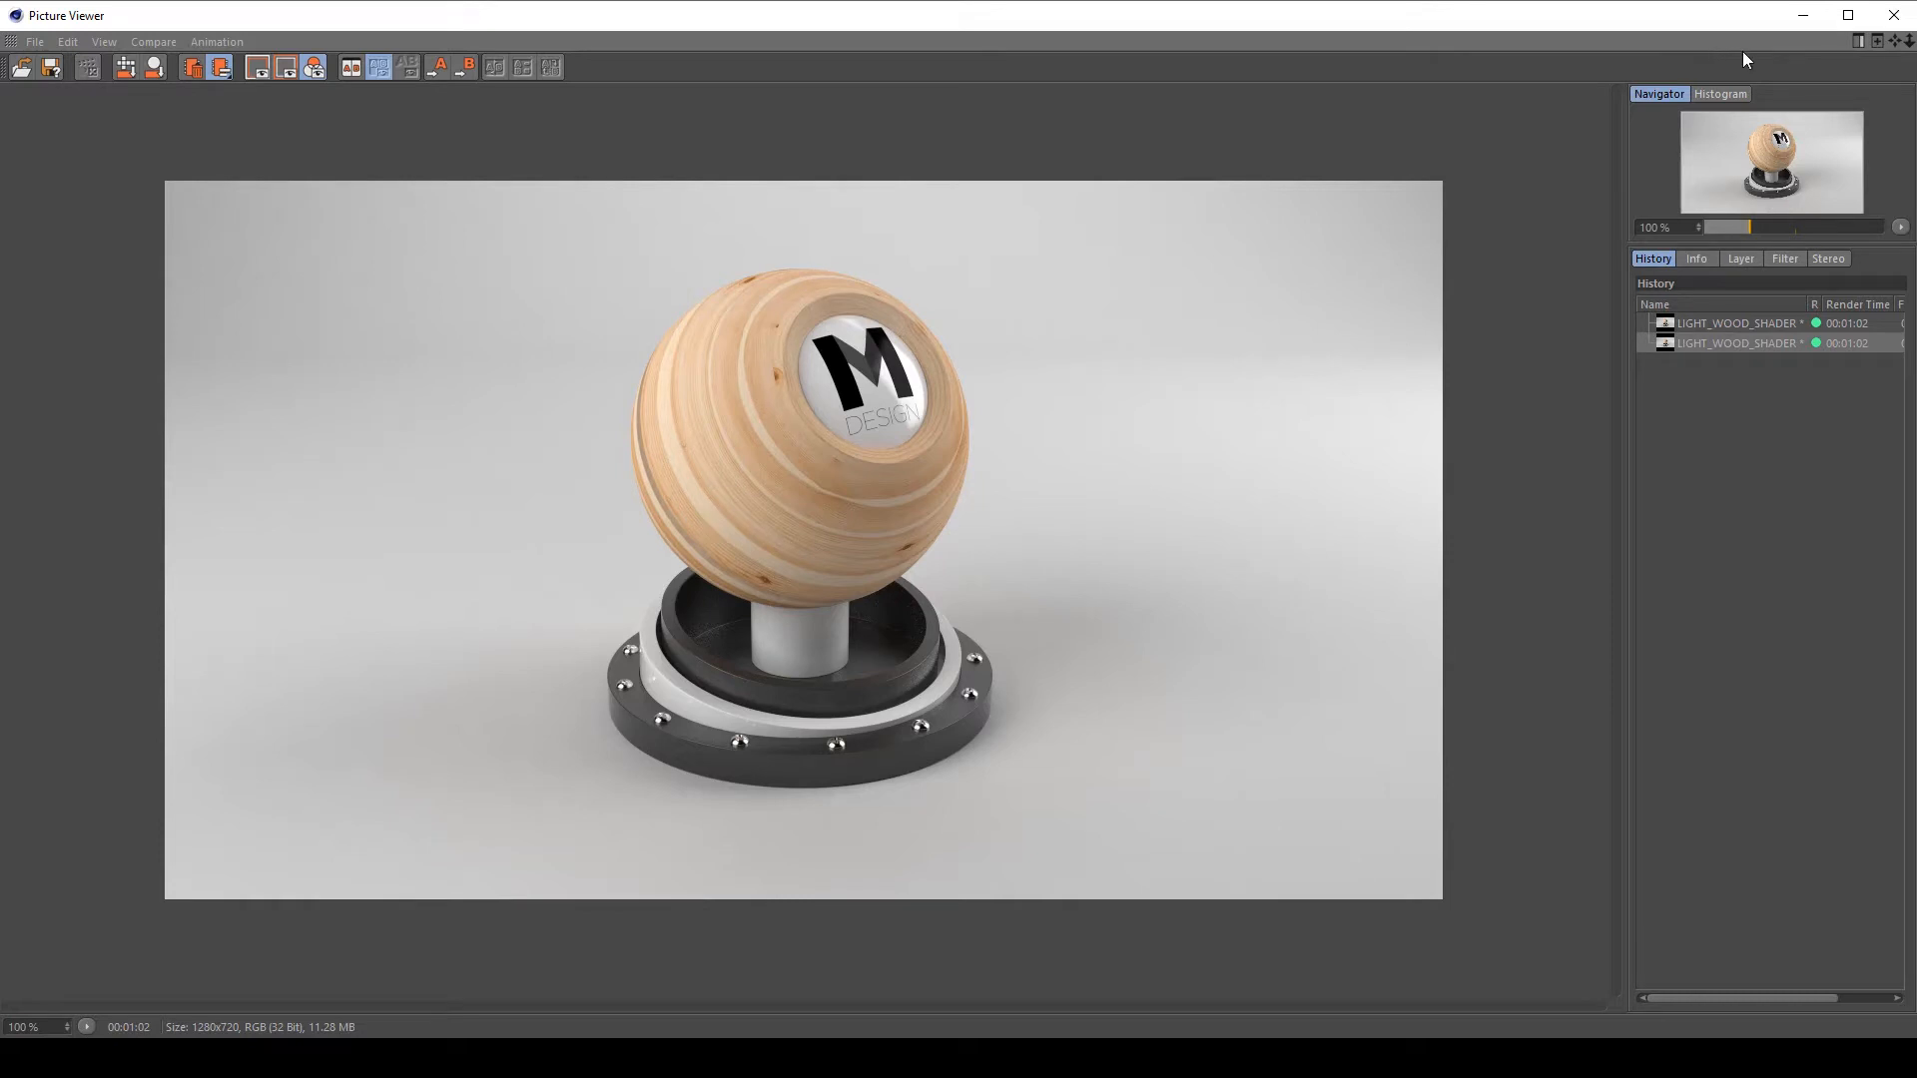
left_click(1910, 18)
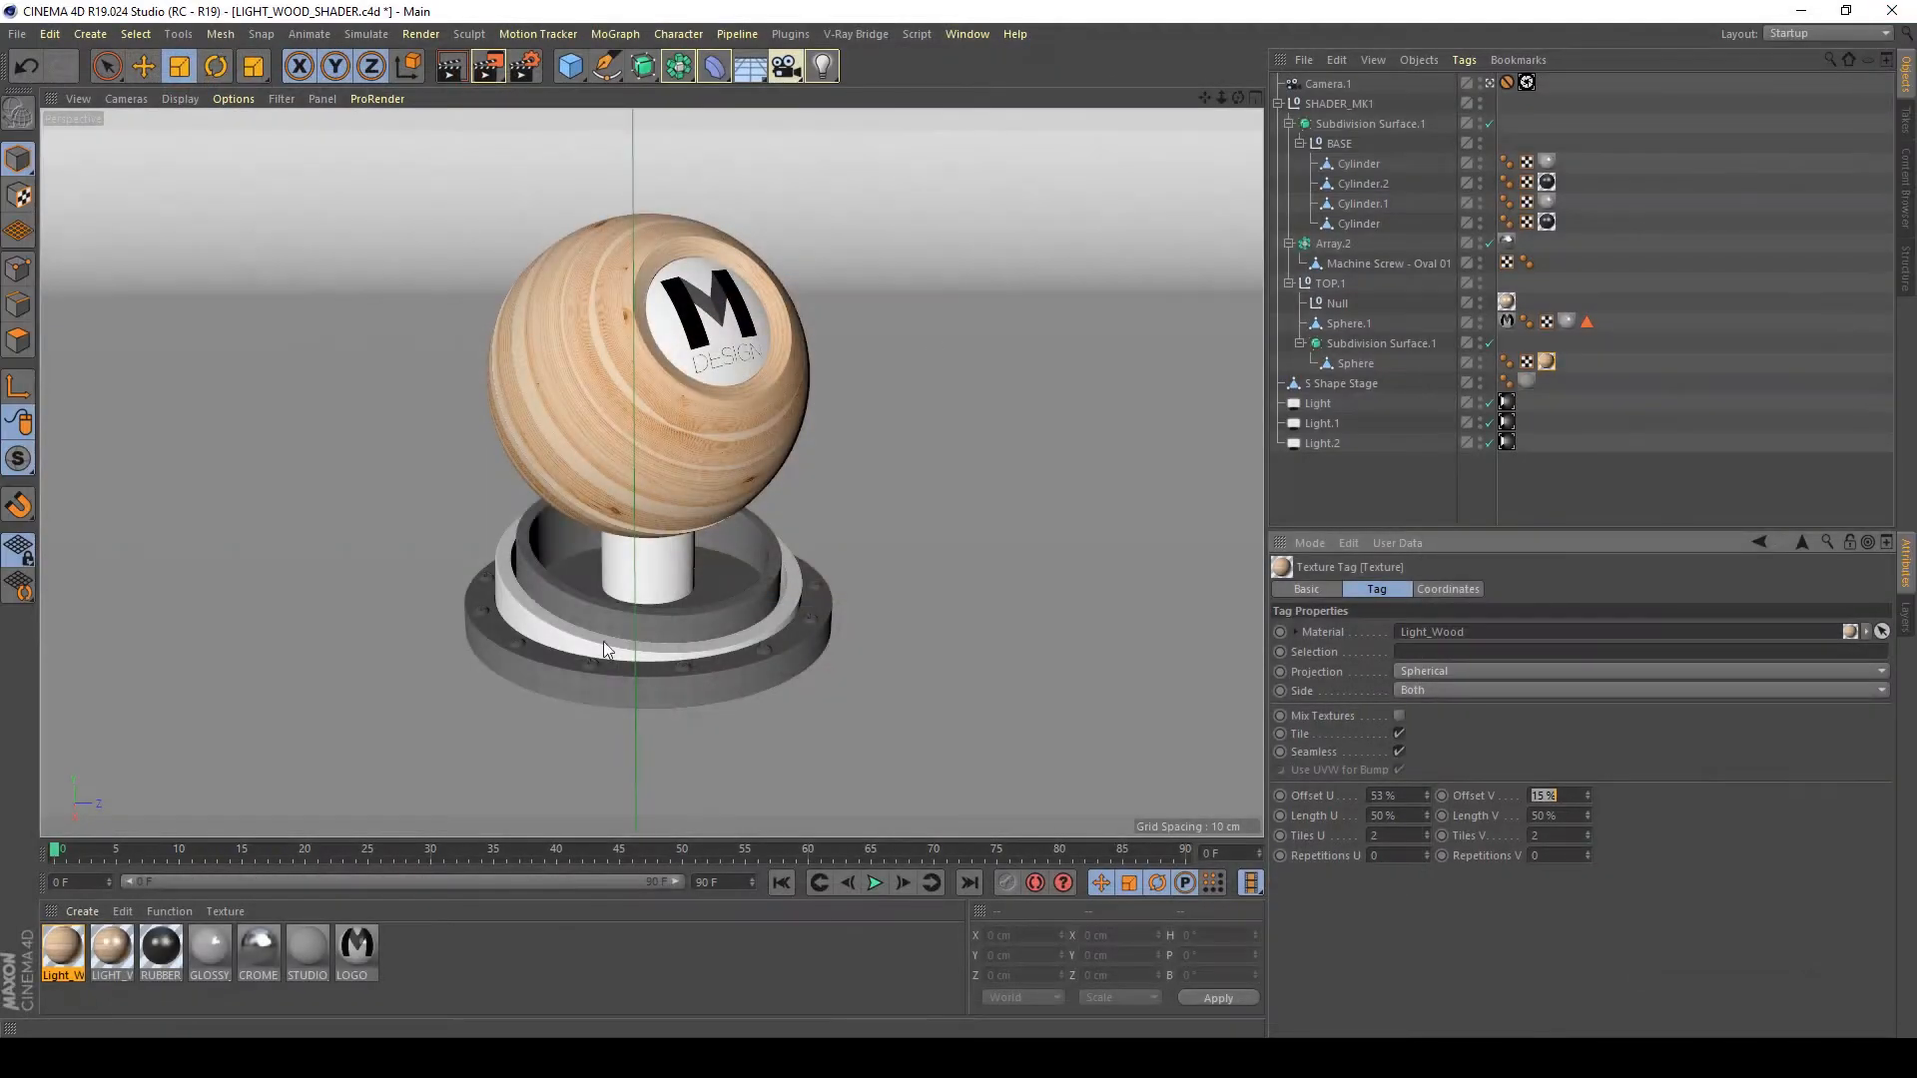
Enable Specular Layer 1 on the Light_Wood material and set its Reflection Glossiness to 0.75.
double_click(60, 948)
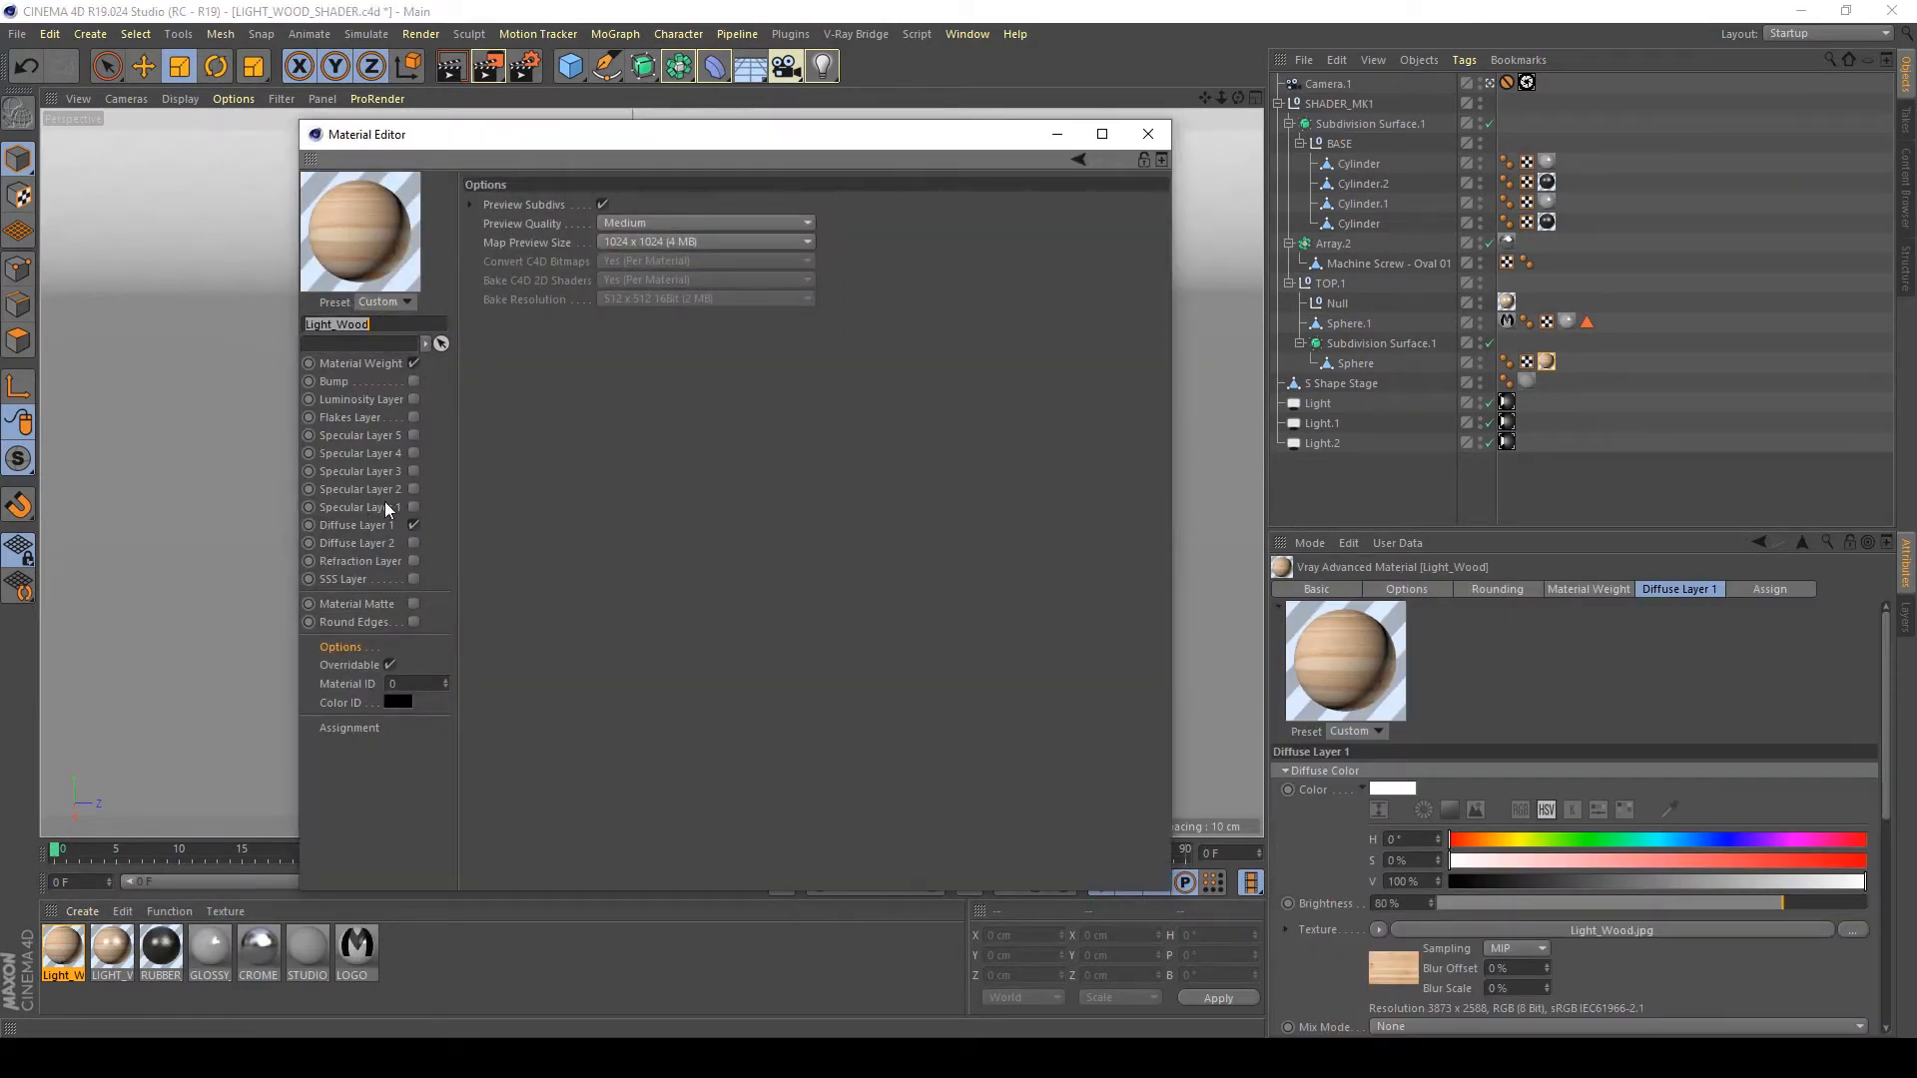
left_click(413, 507)
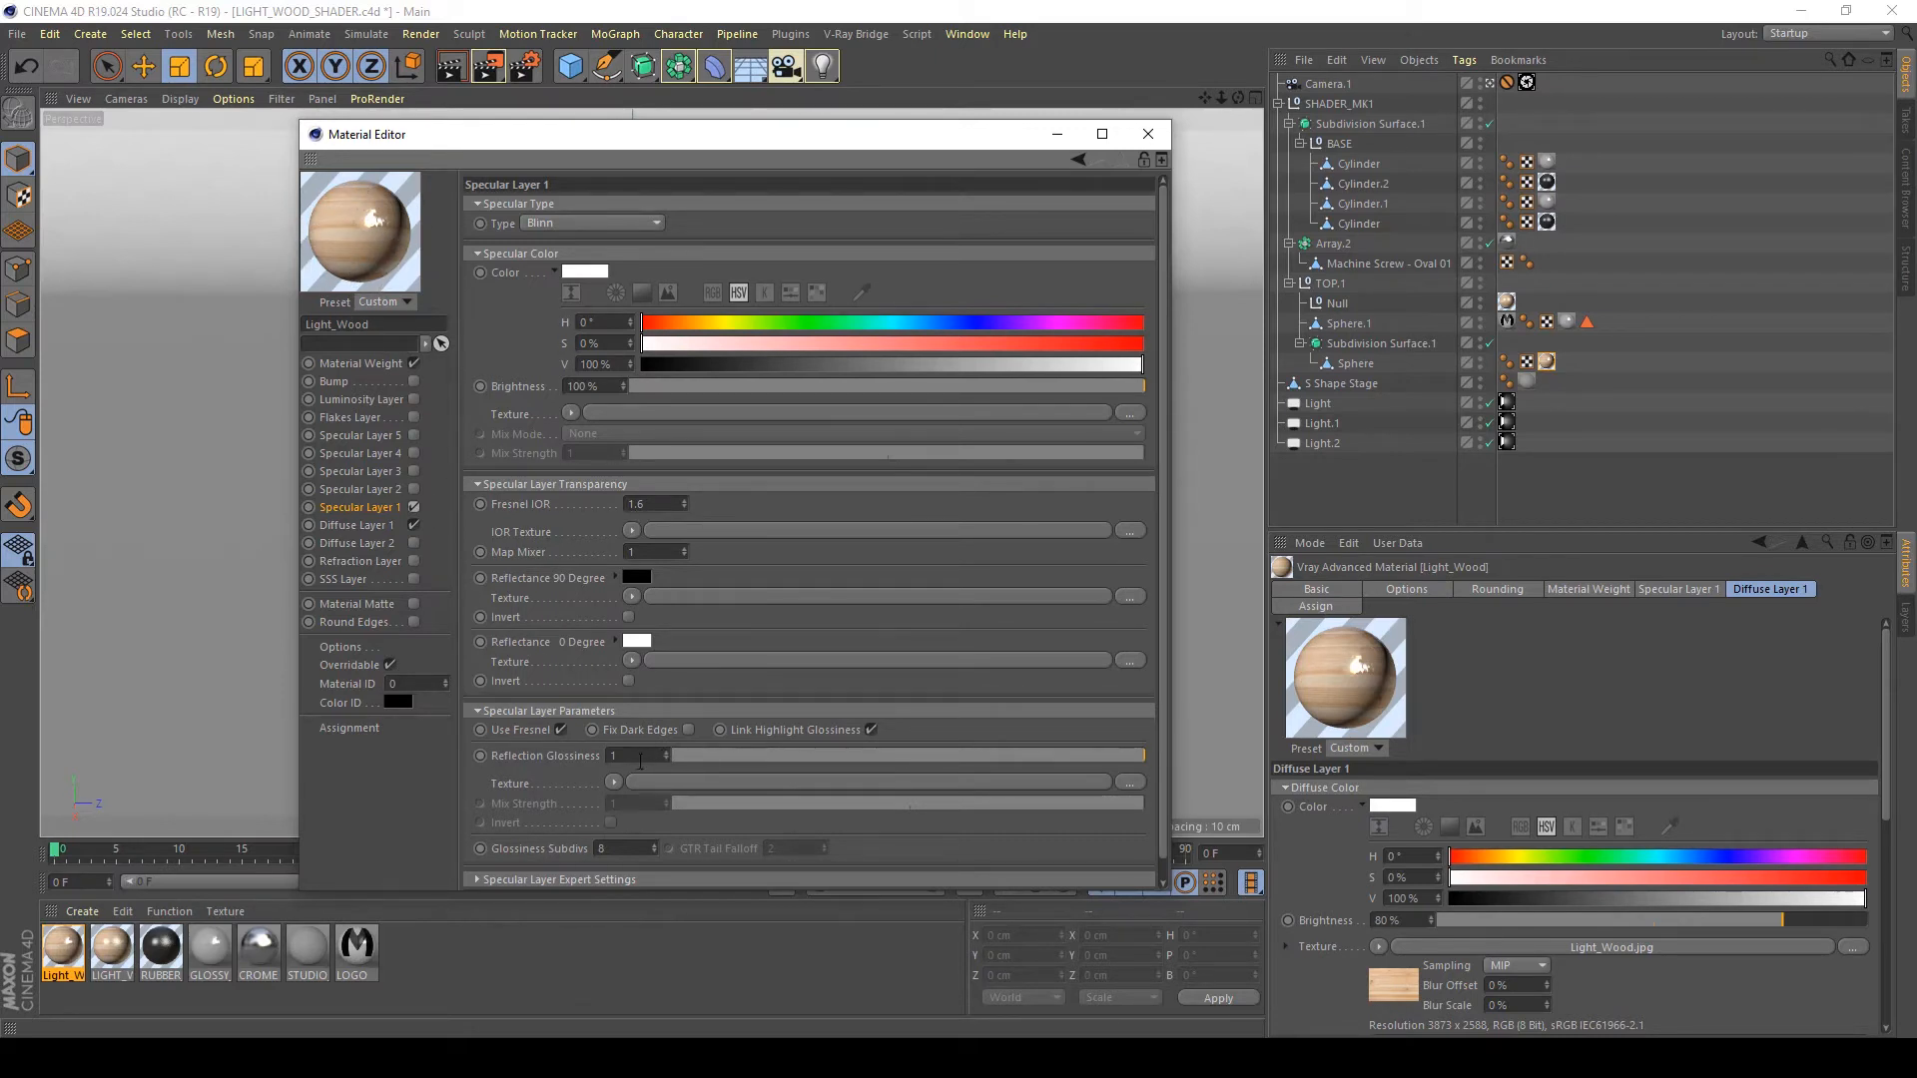
double_click(656, 751)
type("0.75")
key("Return")
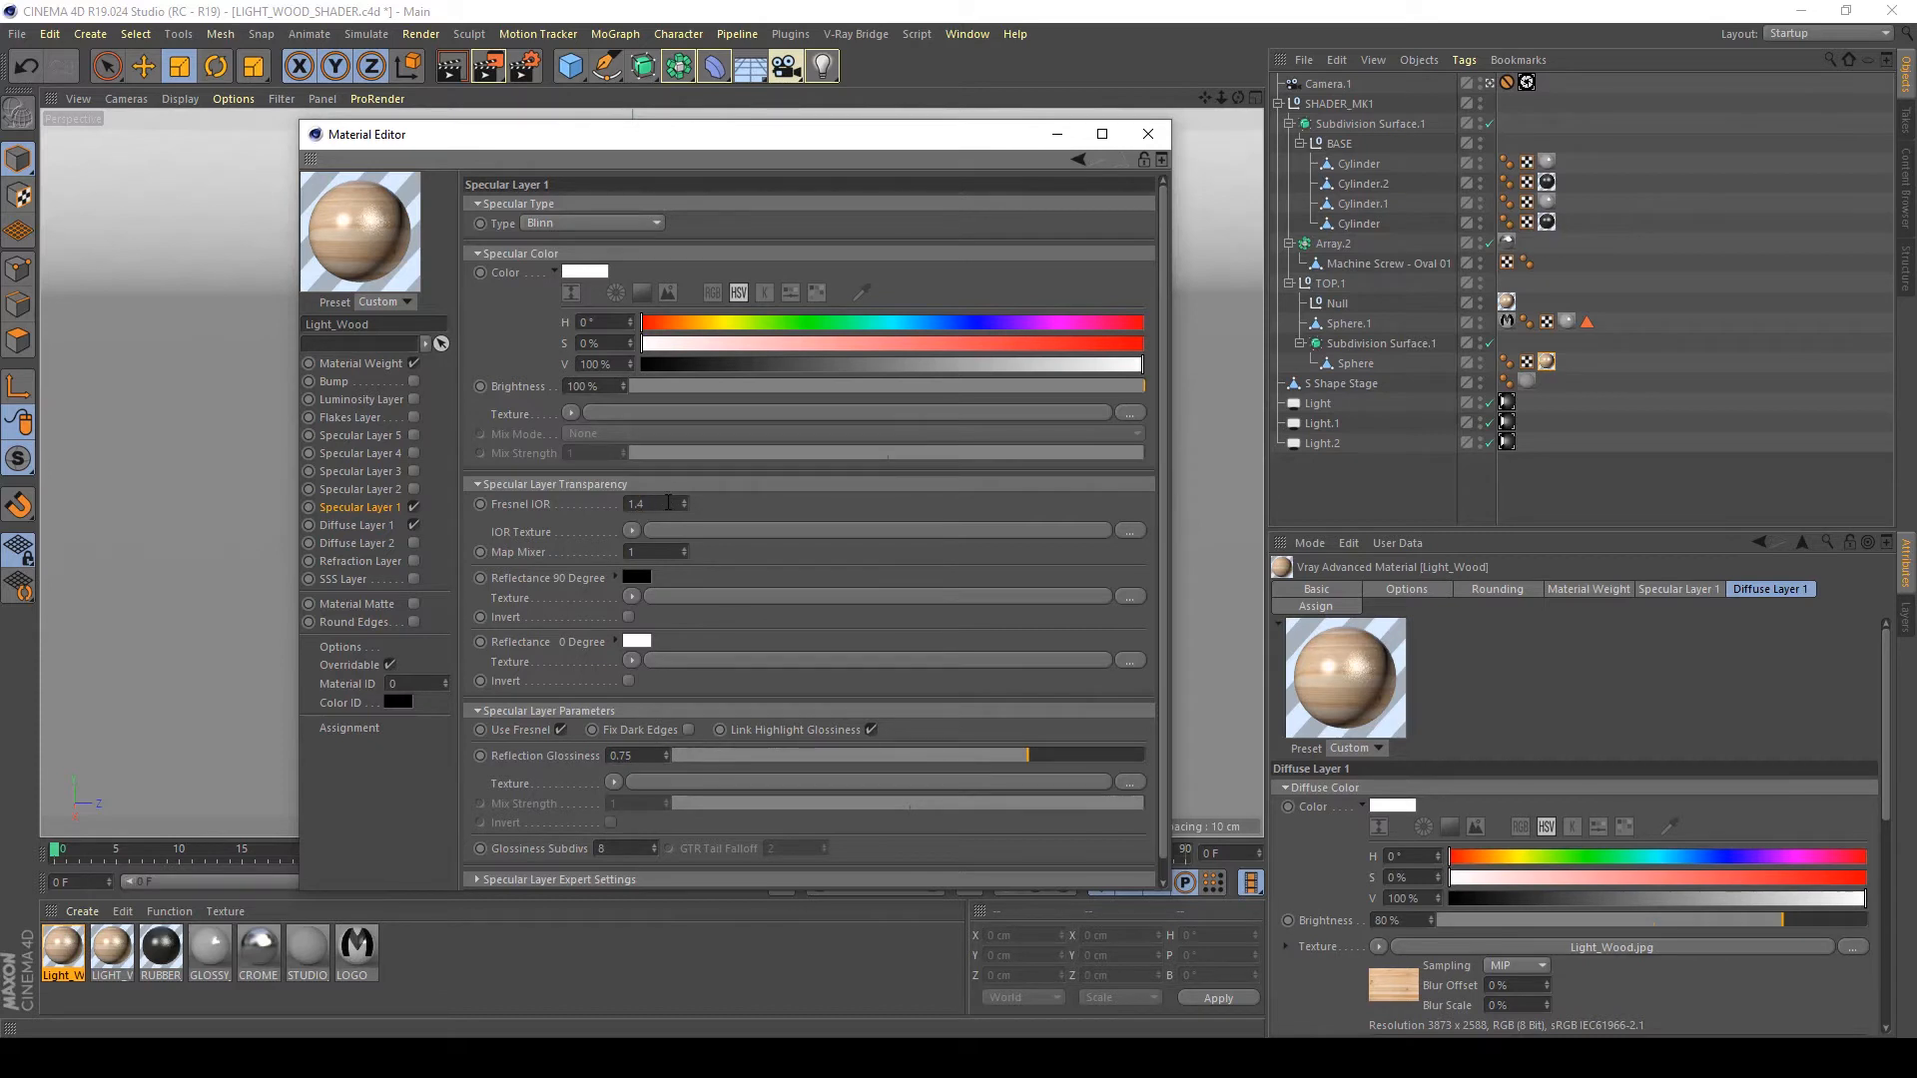
Set Specular Layer 1's Fresnel IOR to 1.45 and its color brightness to 80%, and close the material editor.
key("Return")
left_click(607, 388)
type("80")
key("Return")
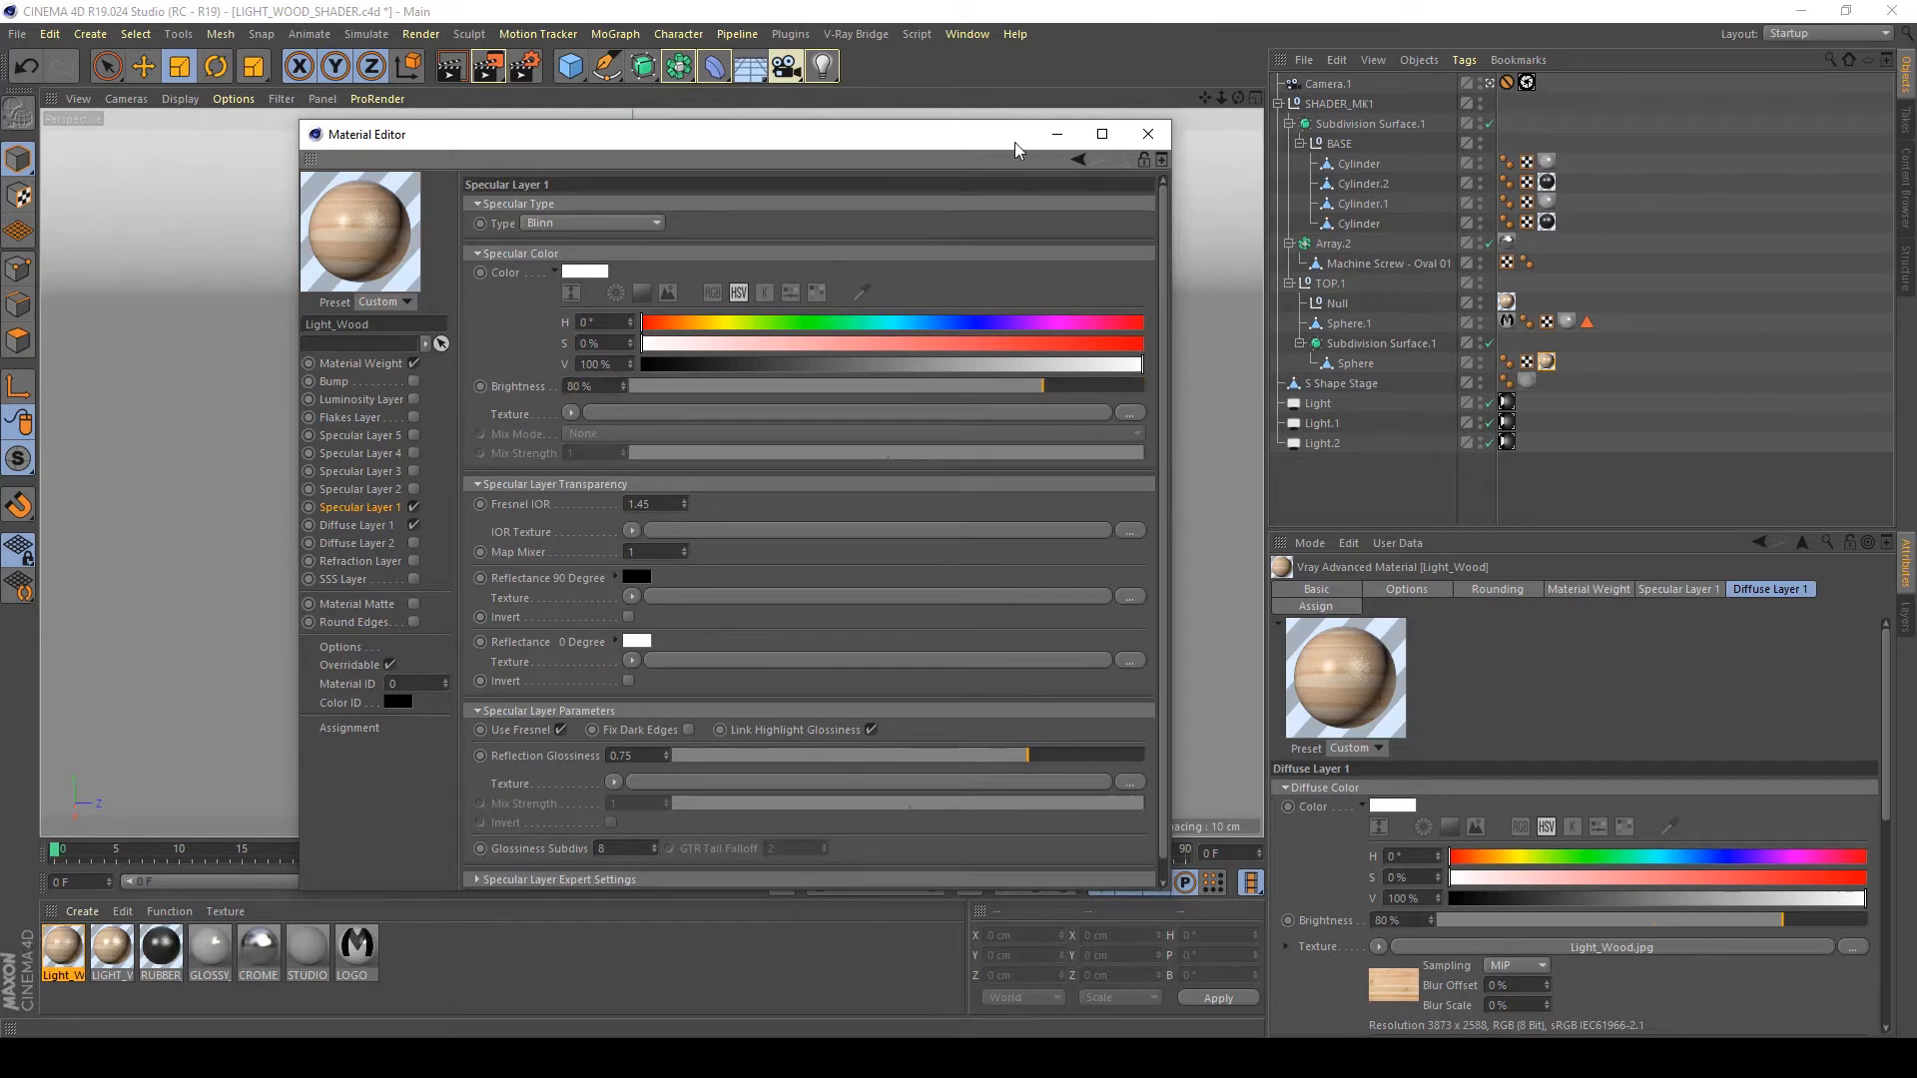
left_click(1149, 133)
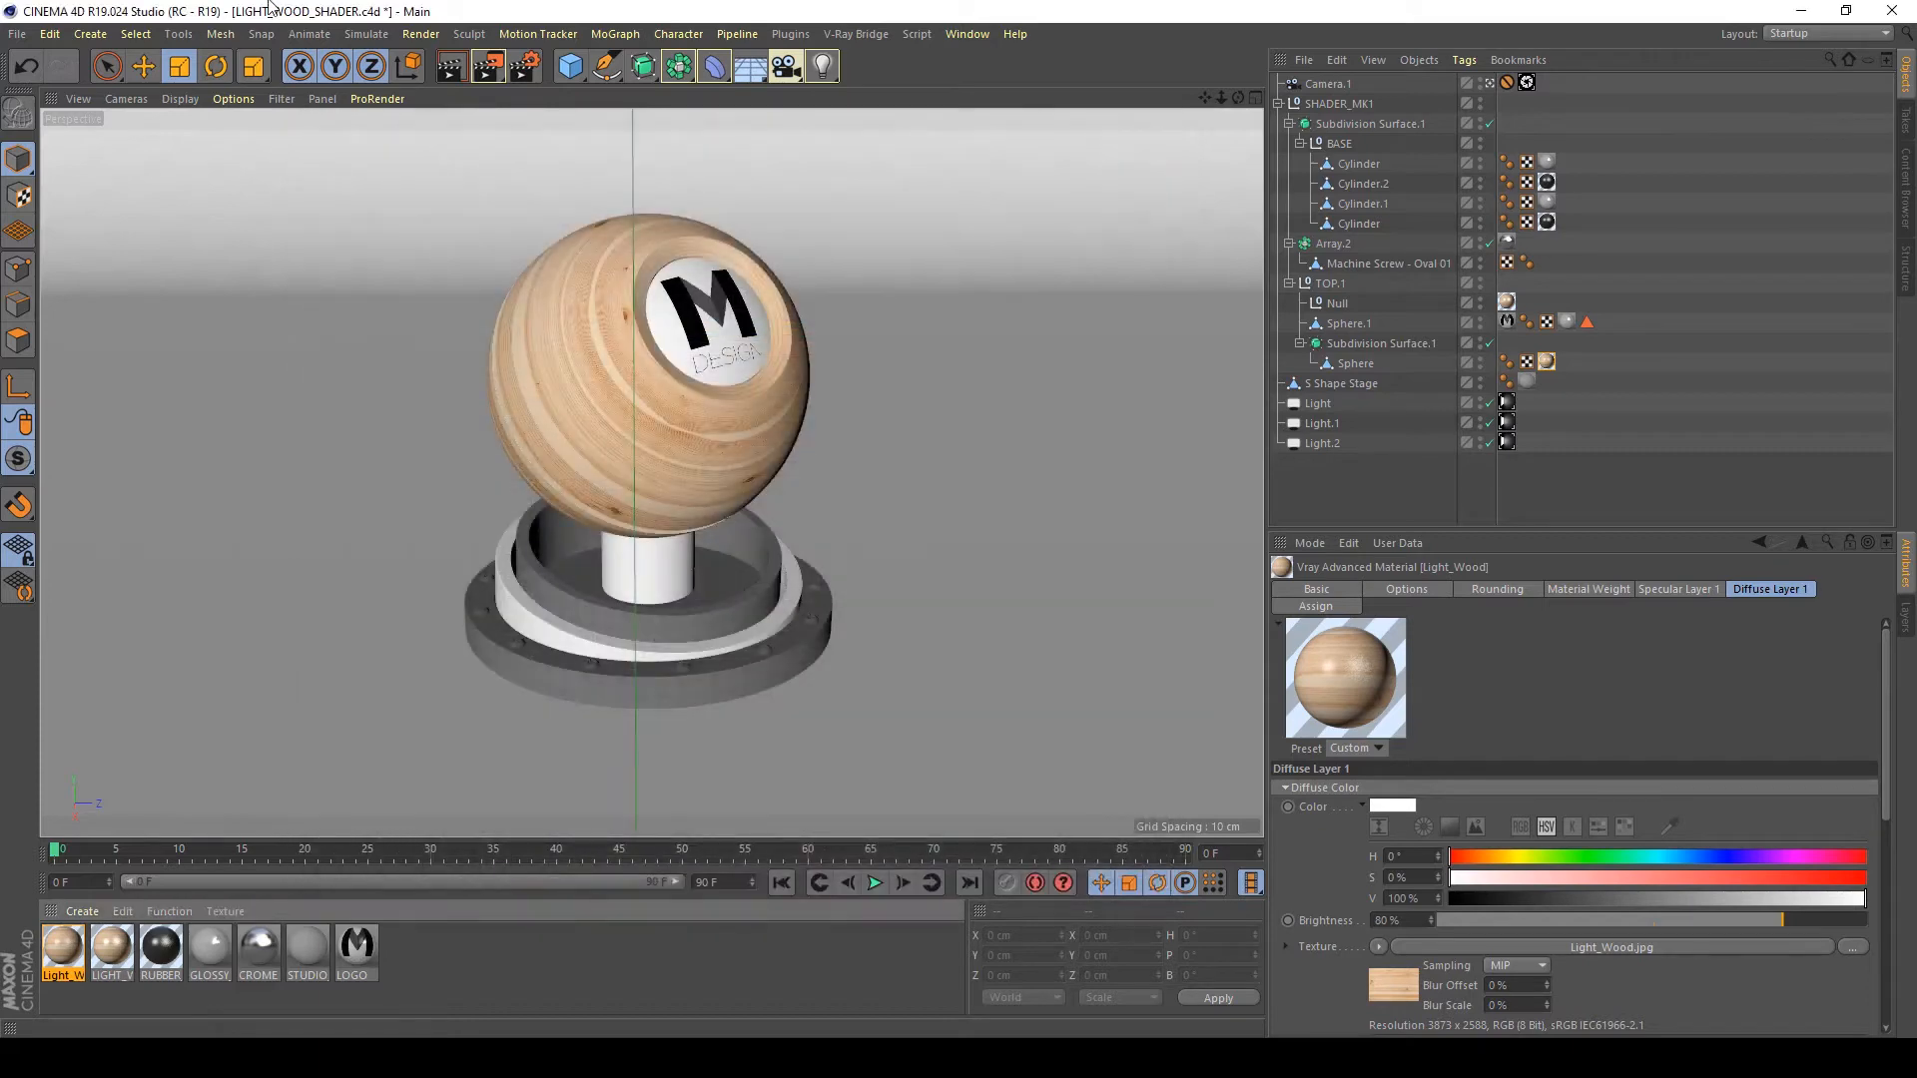
Render the shader ball again, compare the new render with the earlier ones in the history, and close the viewer.
left_click(489, 75)
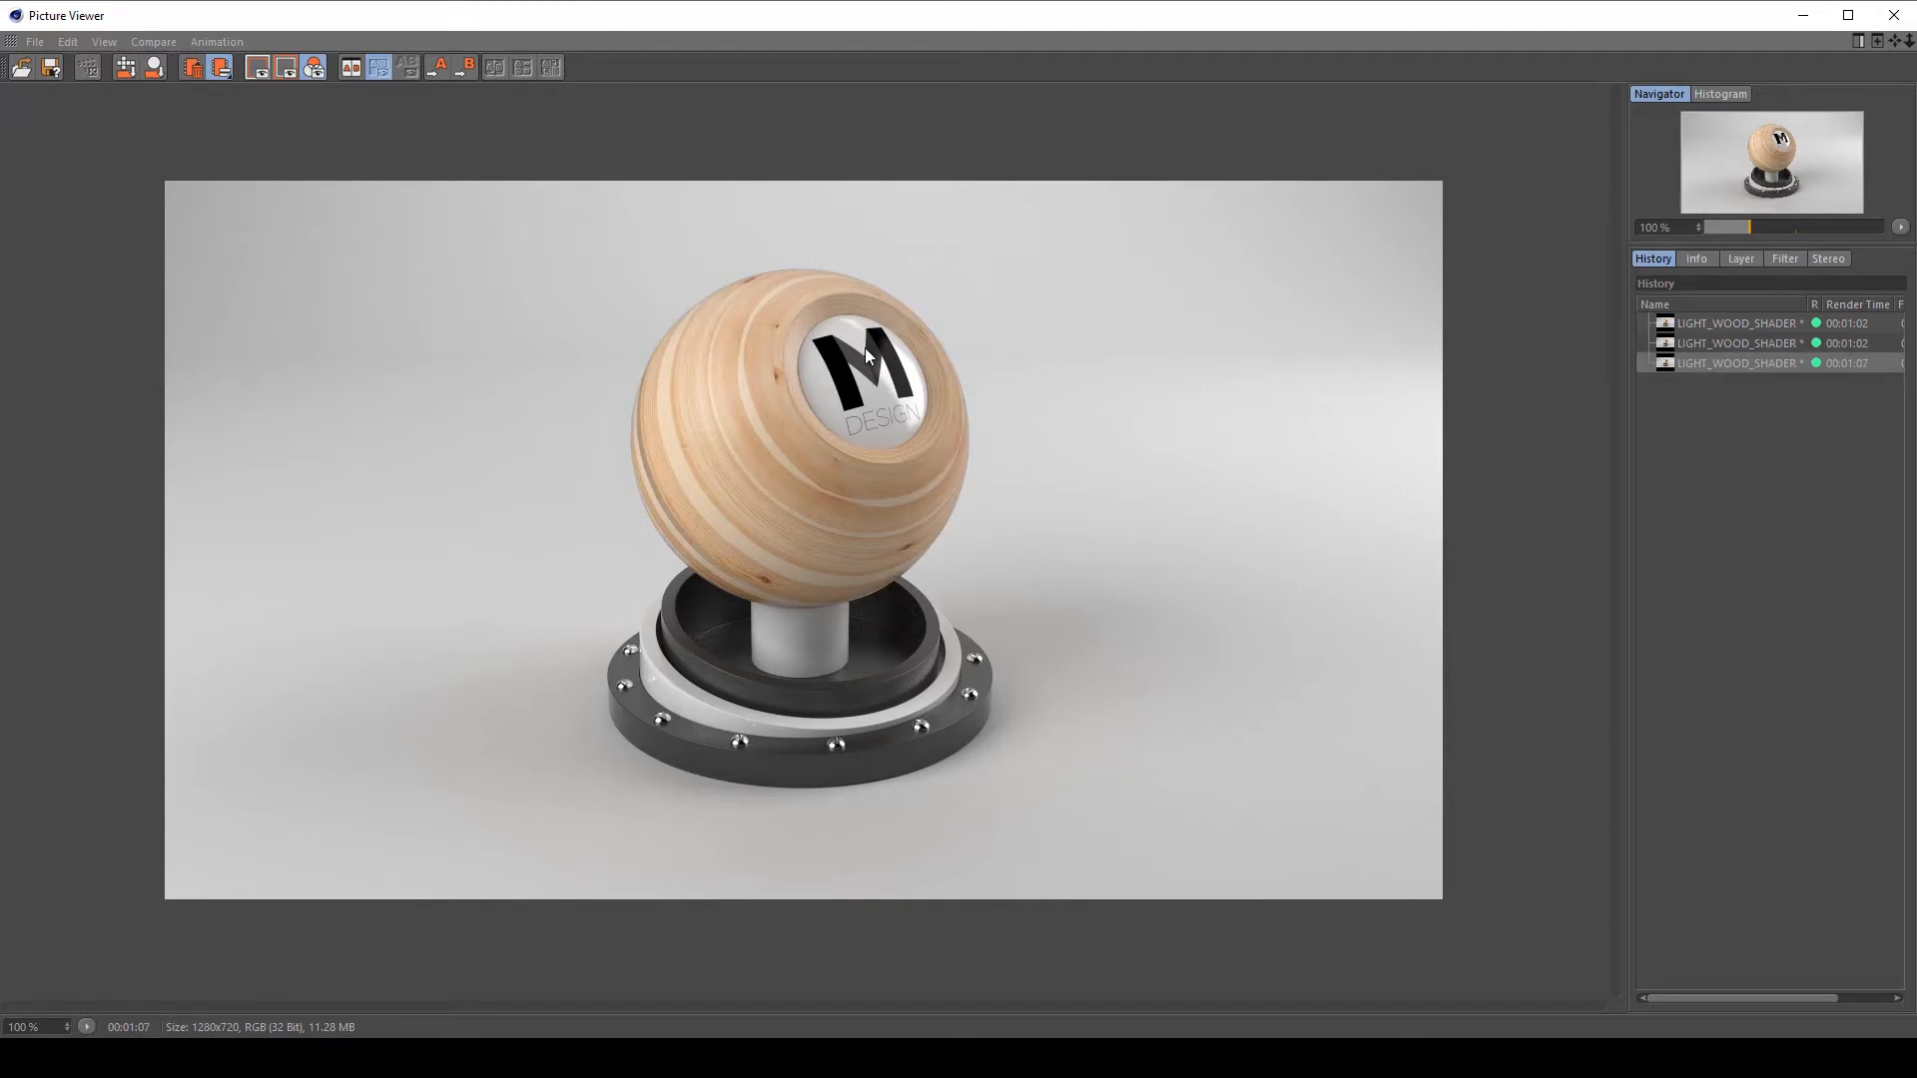
key("Up")
key("Down")
key("Up")
key("Down")
key("Up")
key("Down")
key("Up")
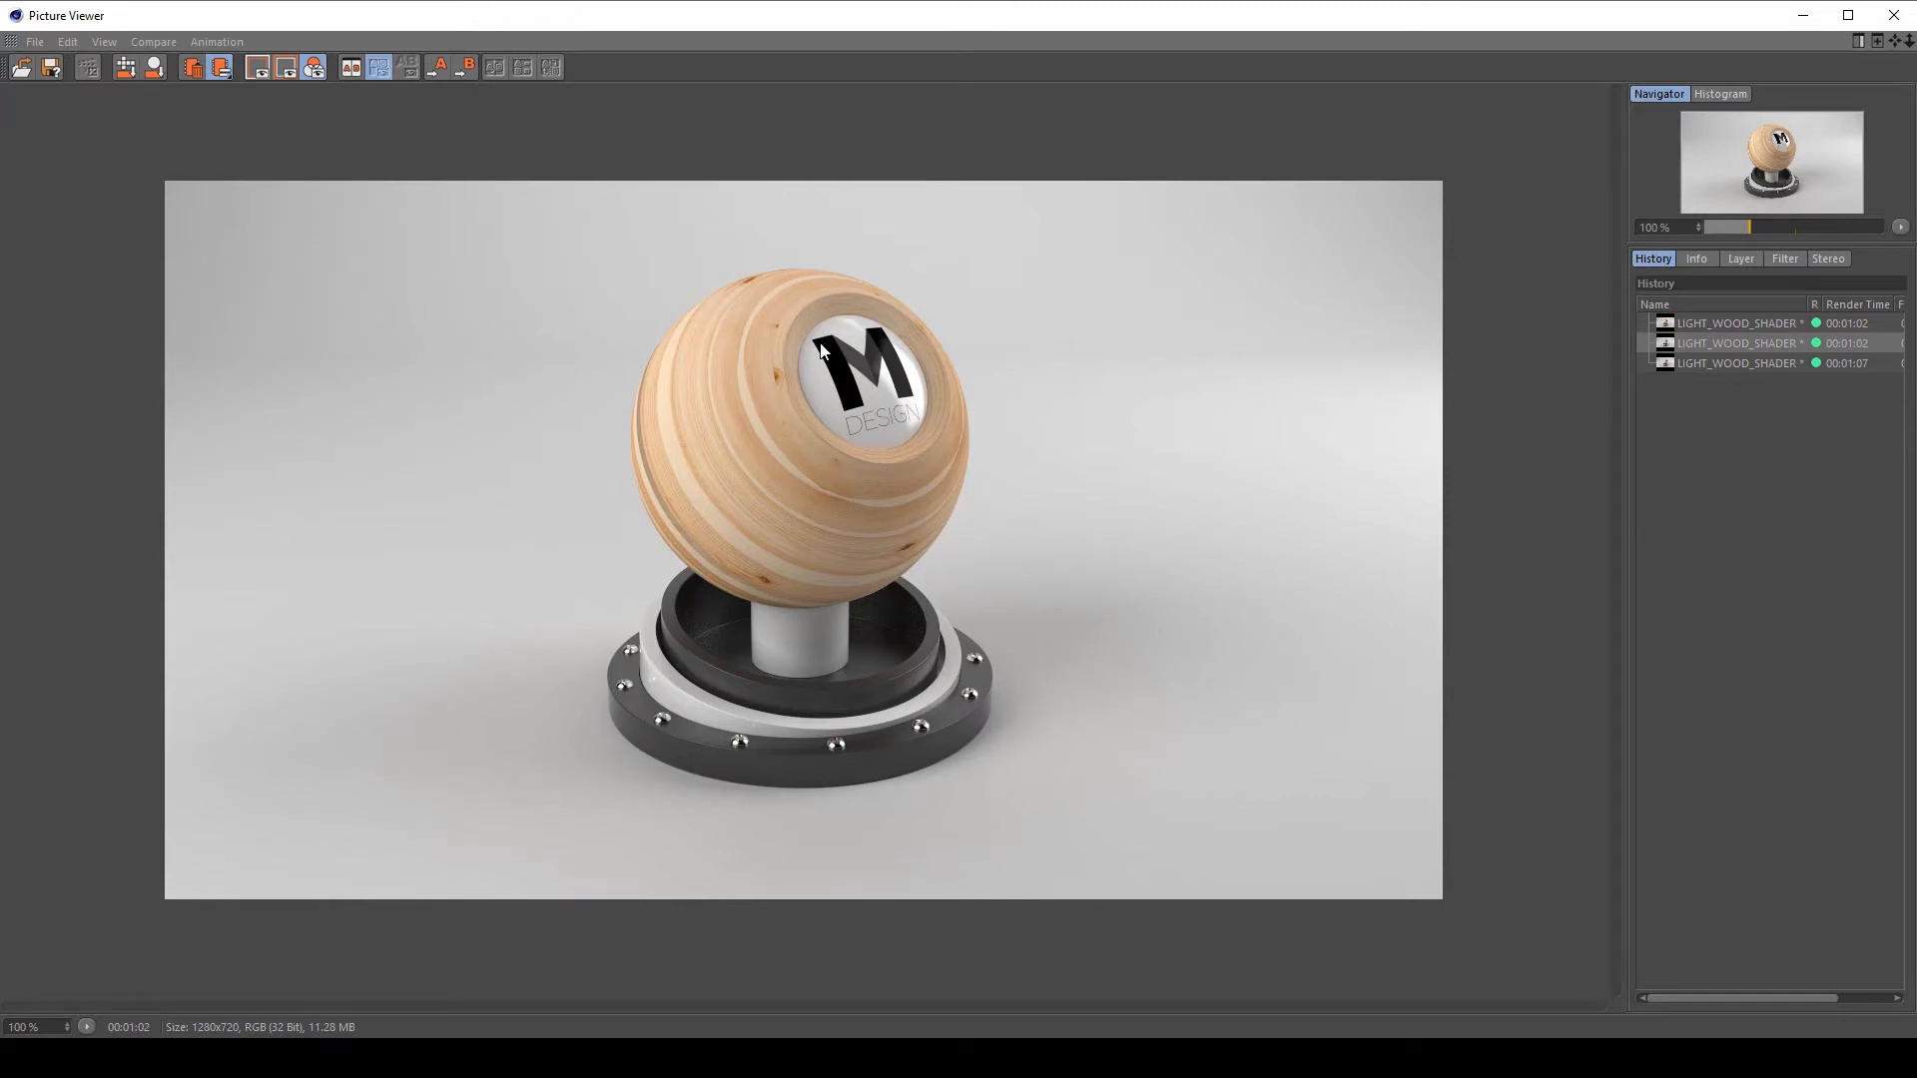
key("Up")
key("Down")
key("Down")
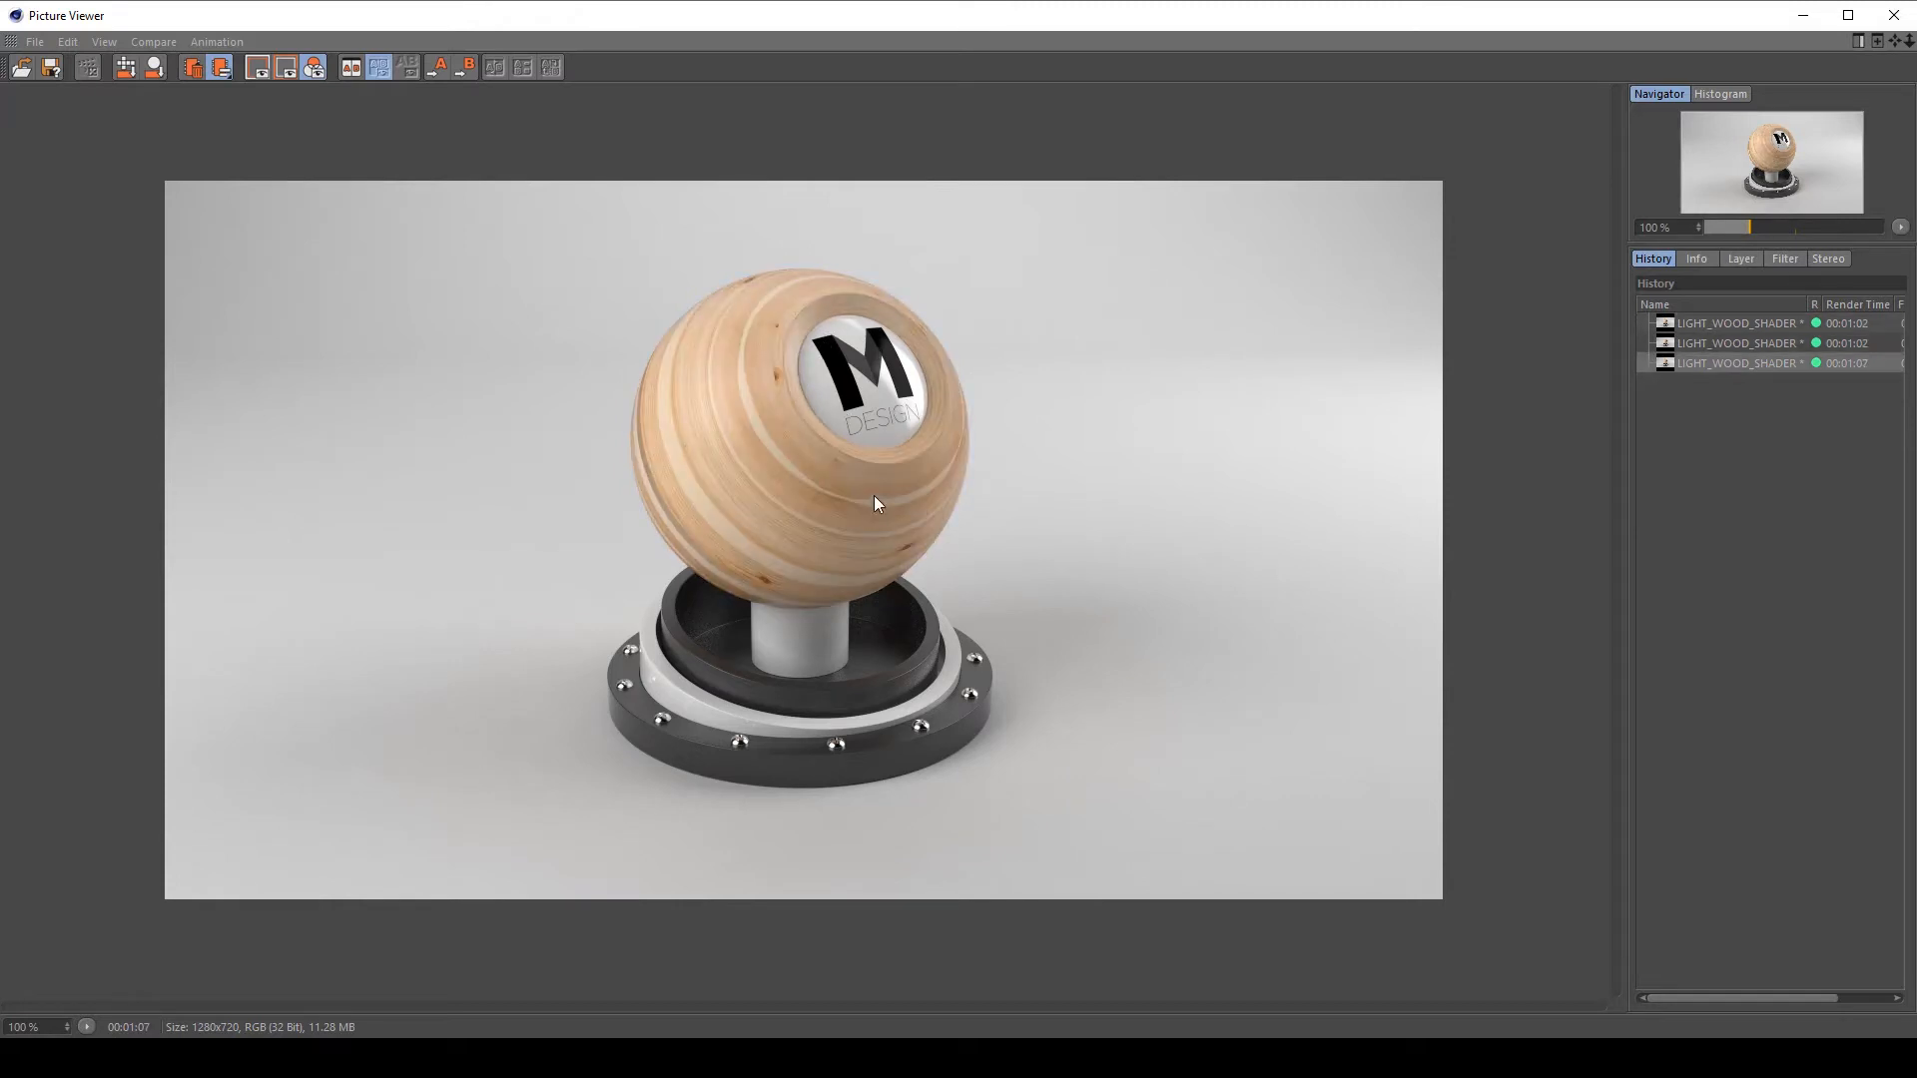
key("Up")
left_click(1894, 15)
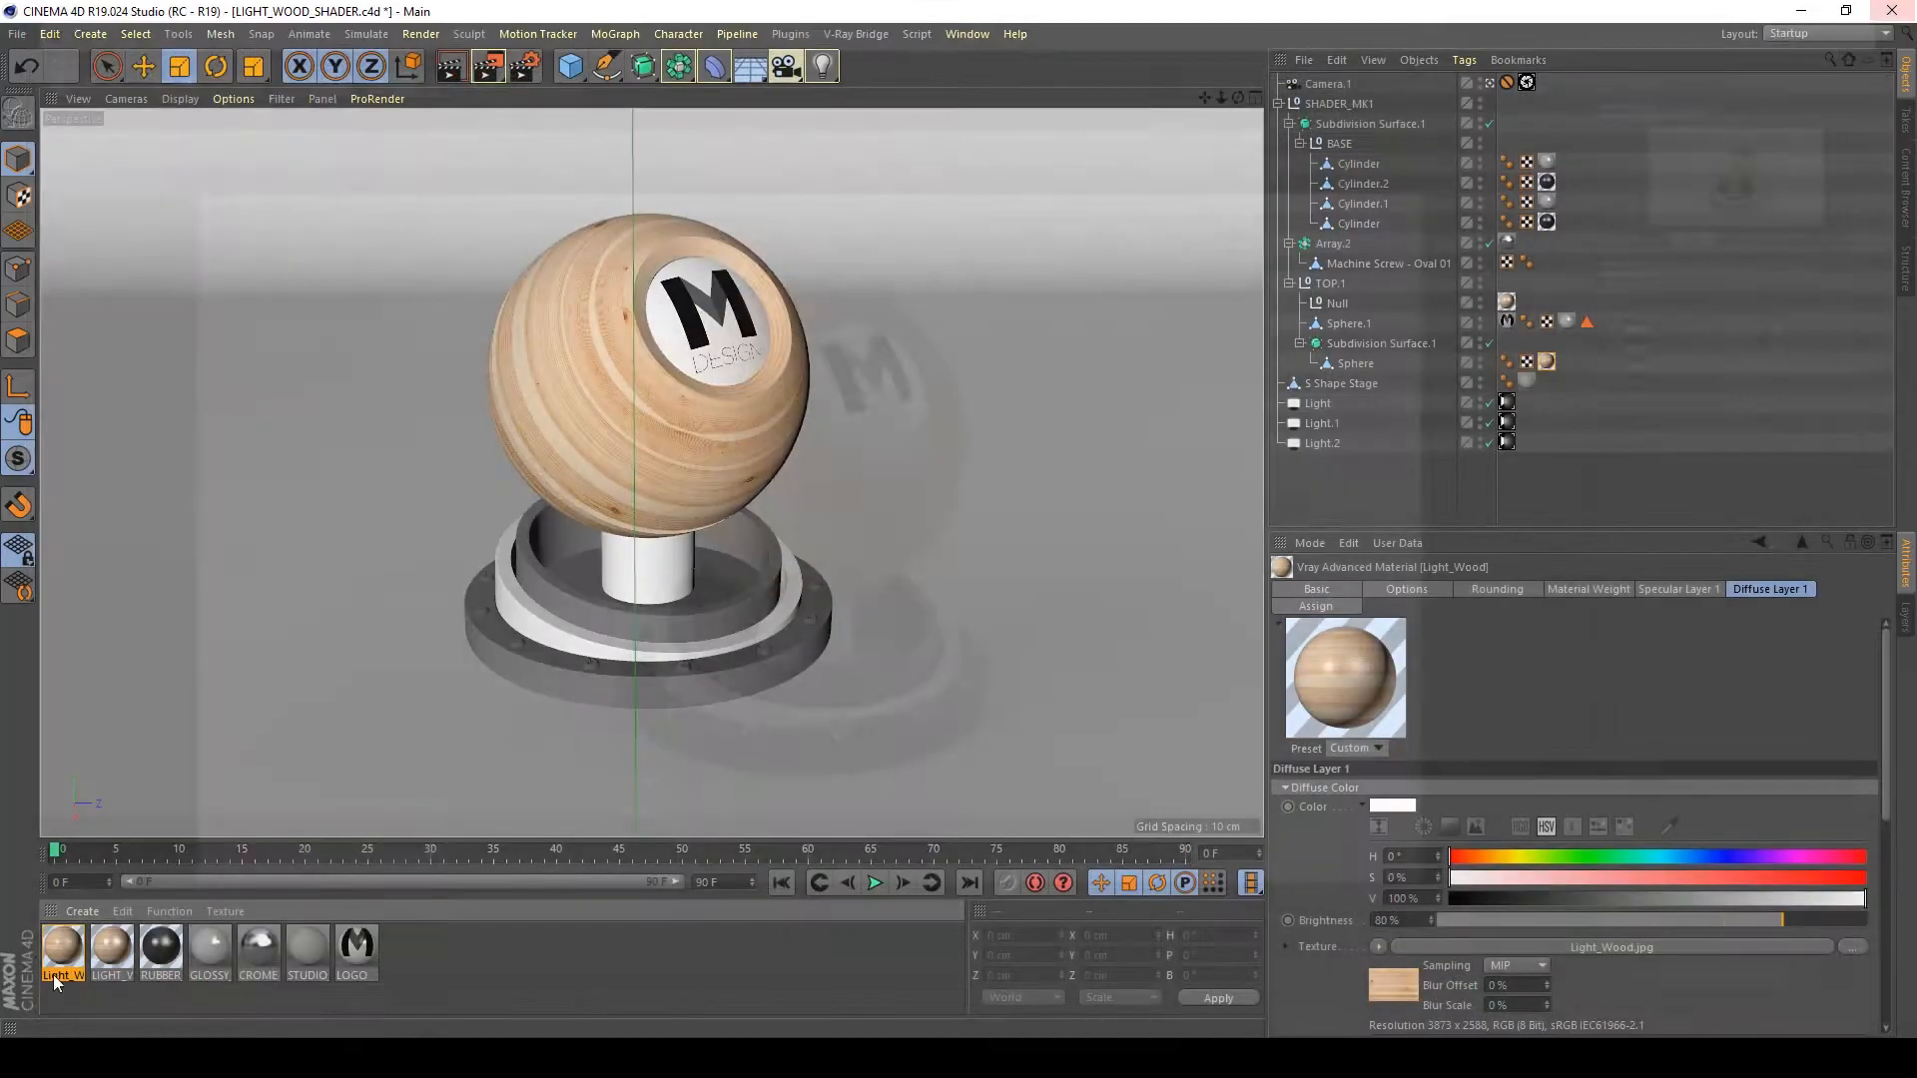
Enable Bump on the Light_Wood material and copy the Light_Wood.jpg texture from Diffuse Layer 1 into it.
double_click(72, 955)
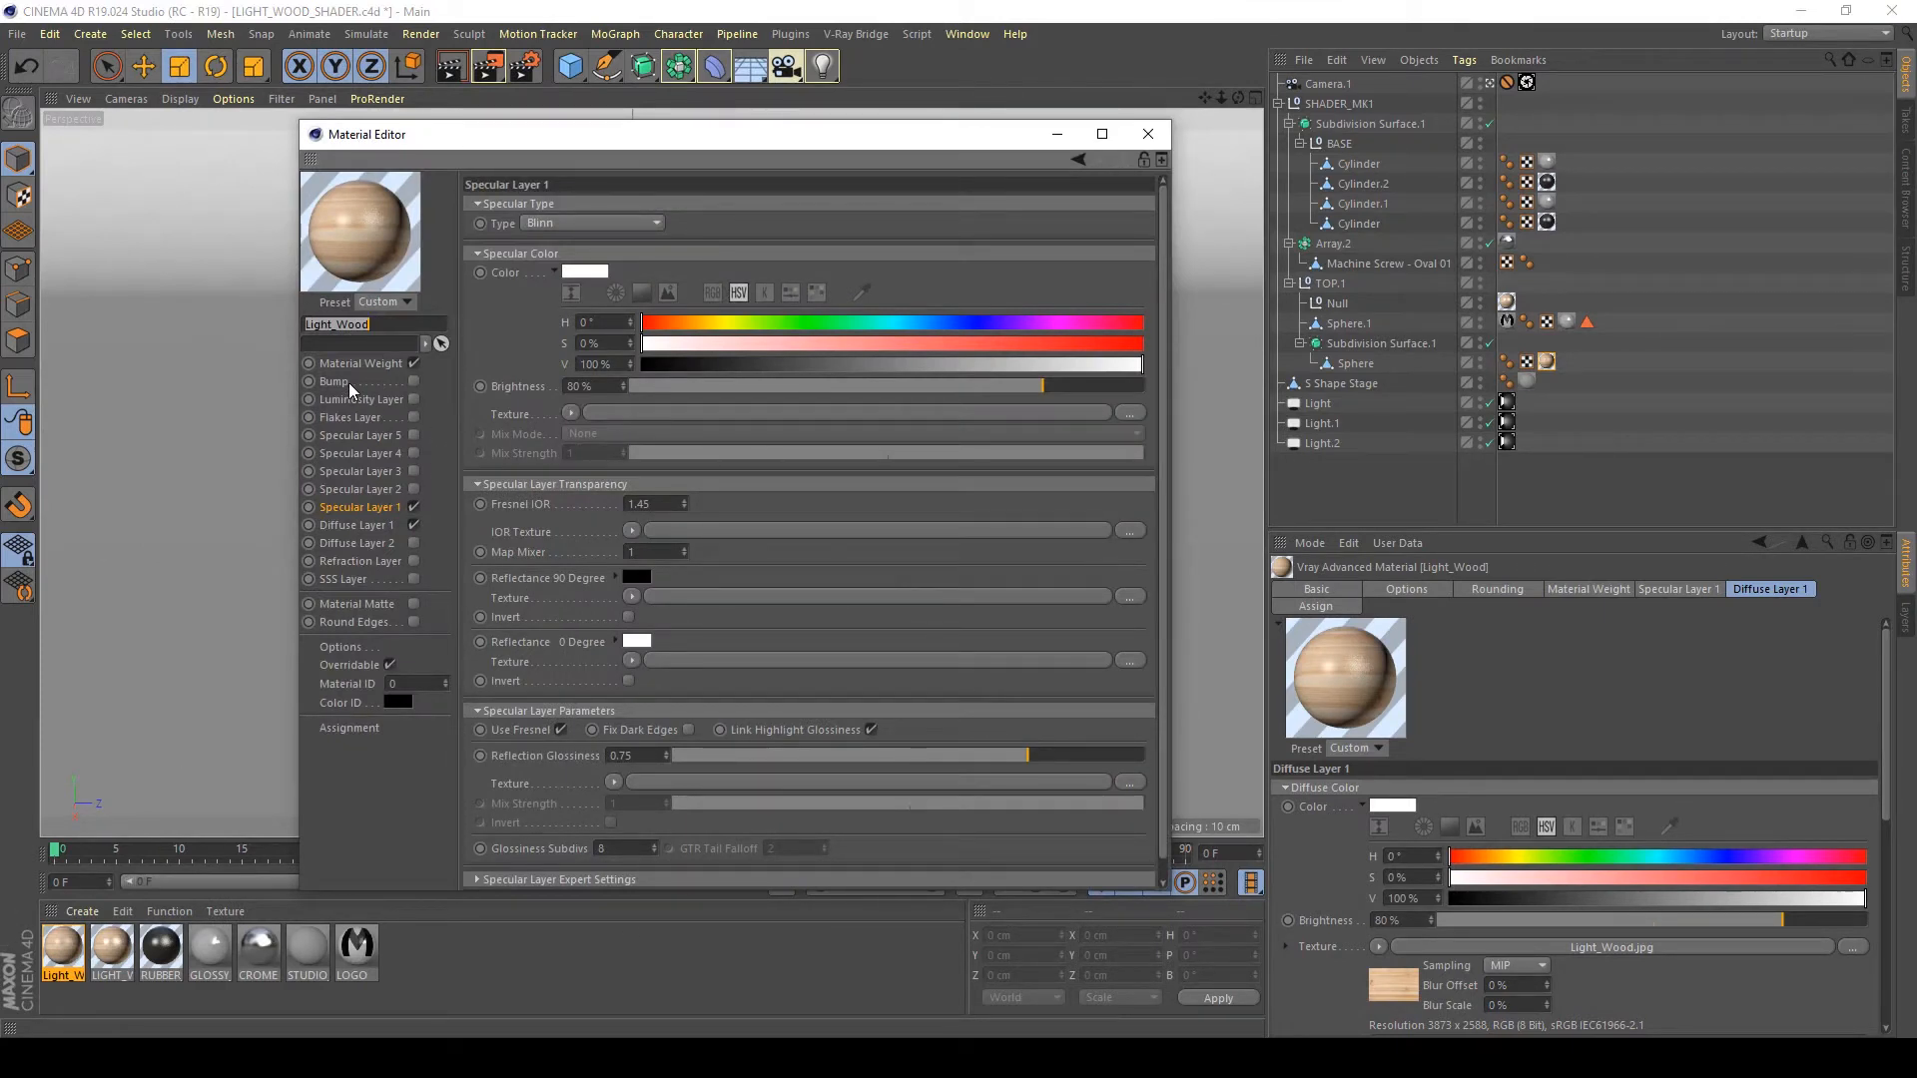
left_click(415, 381)
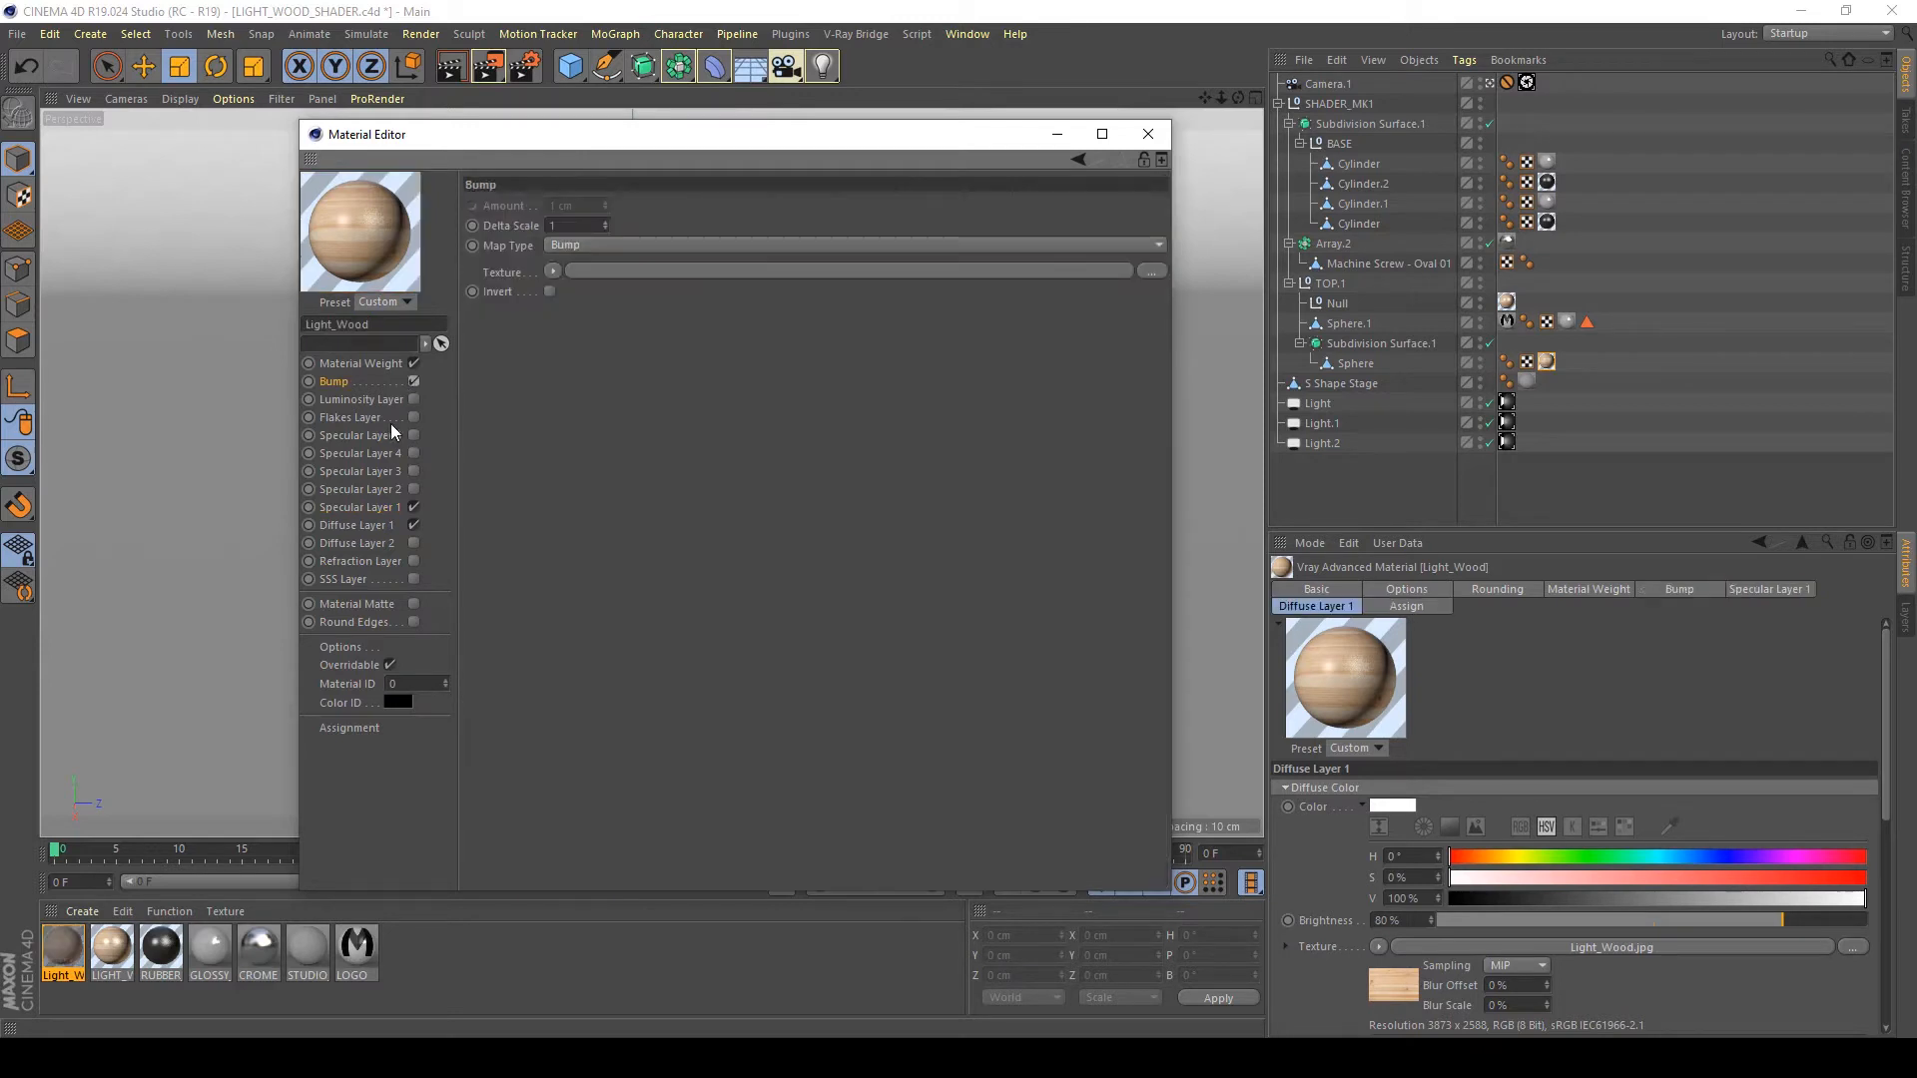
left_click(380, 525)
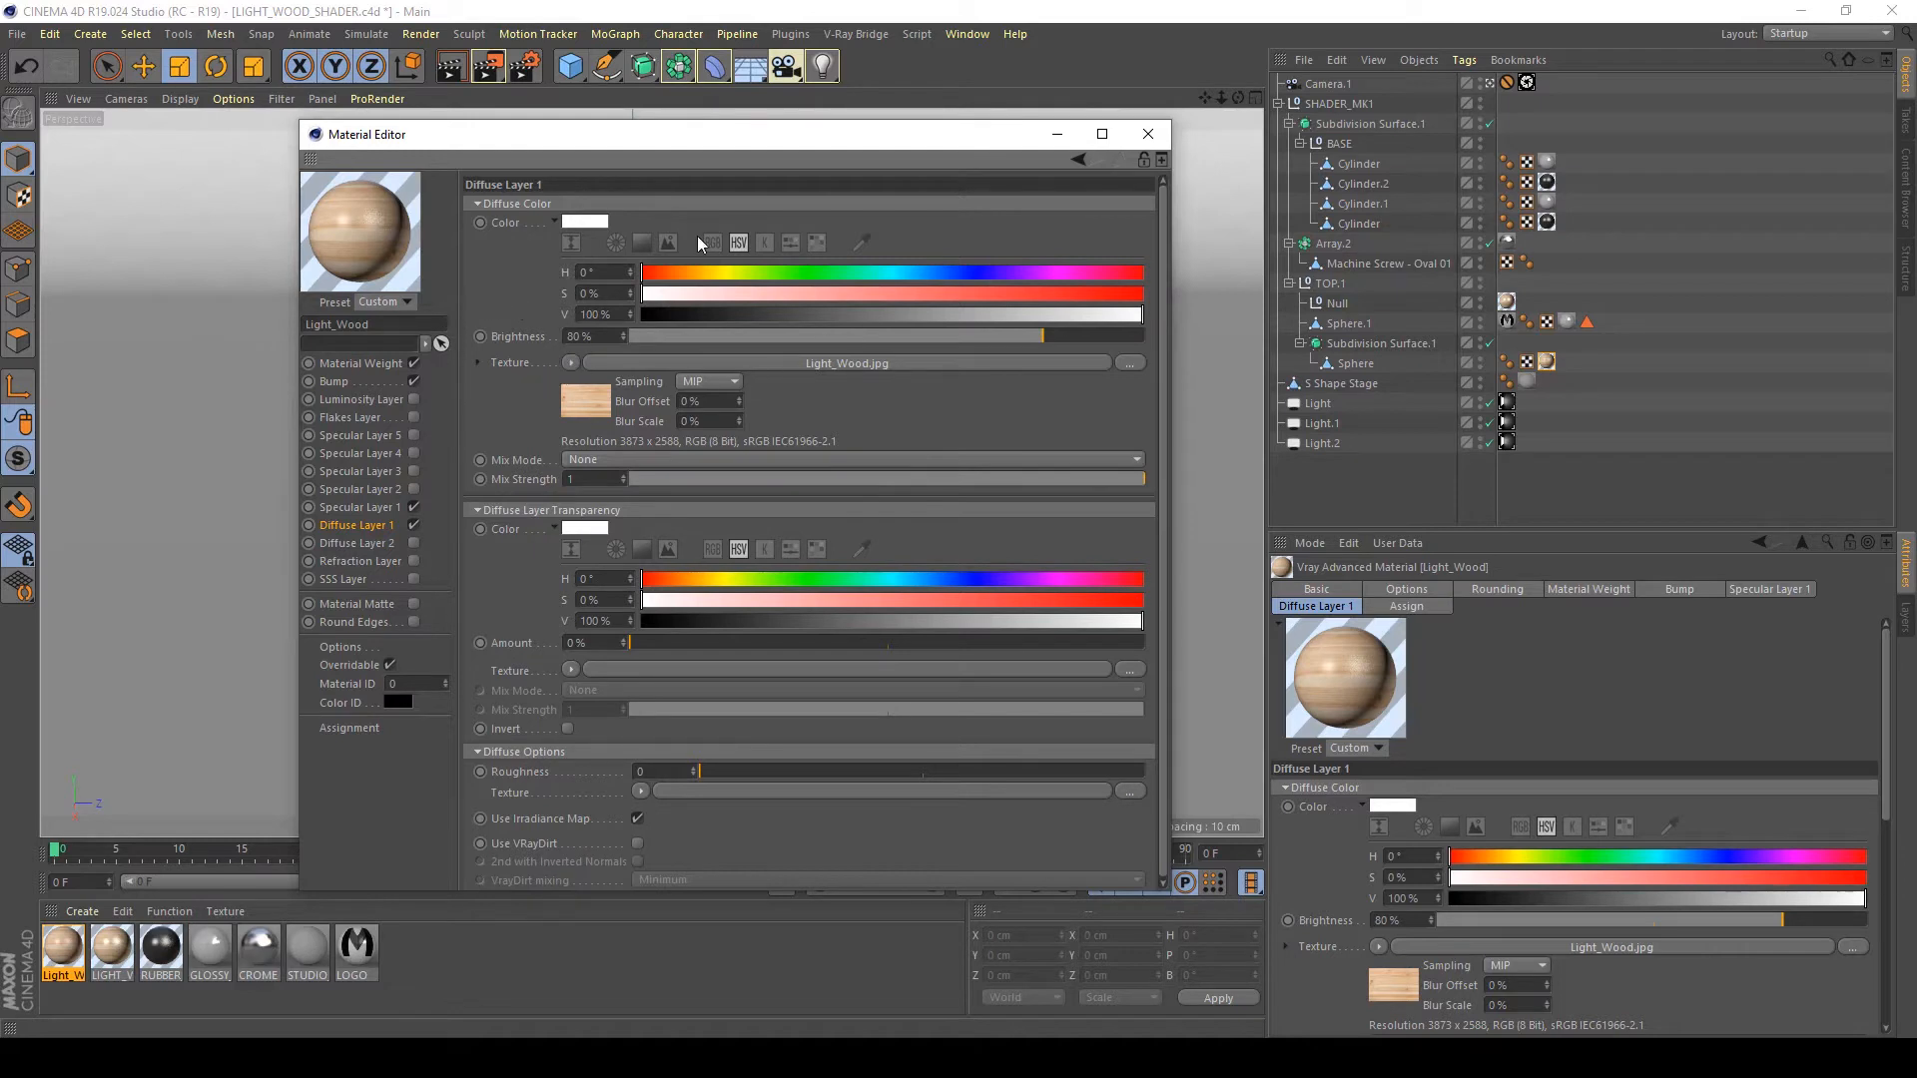
right_click(524, 366)
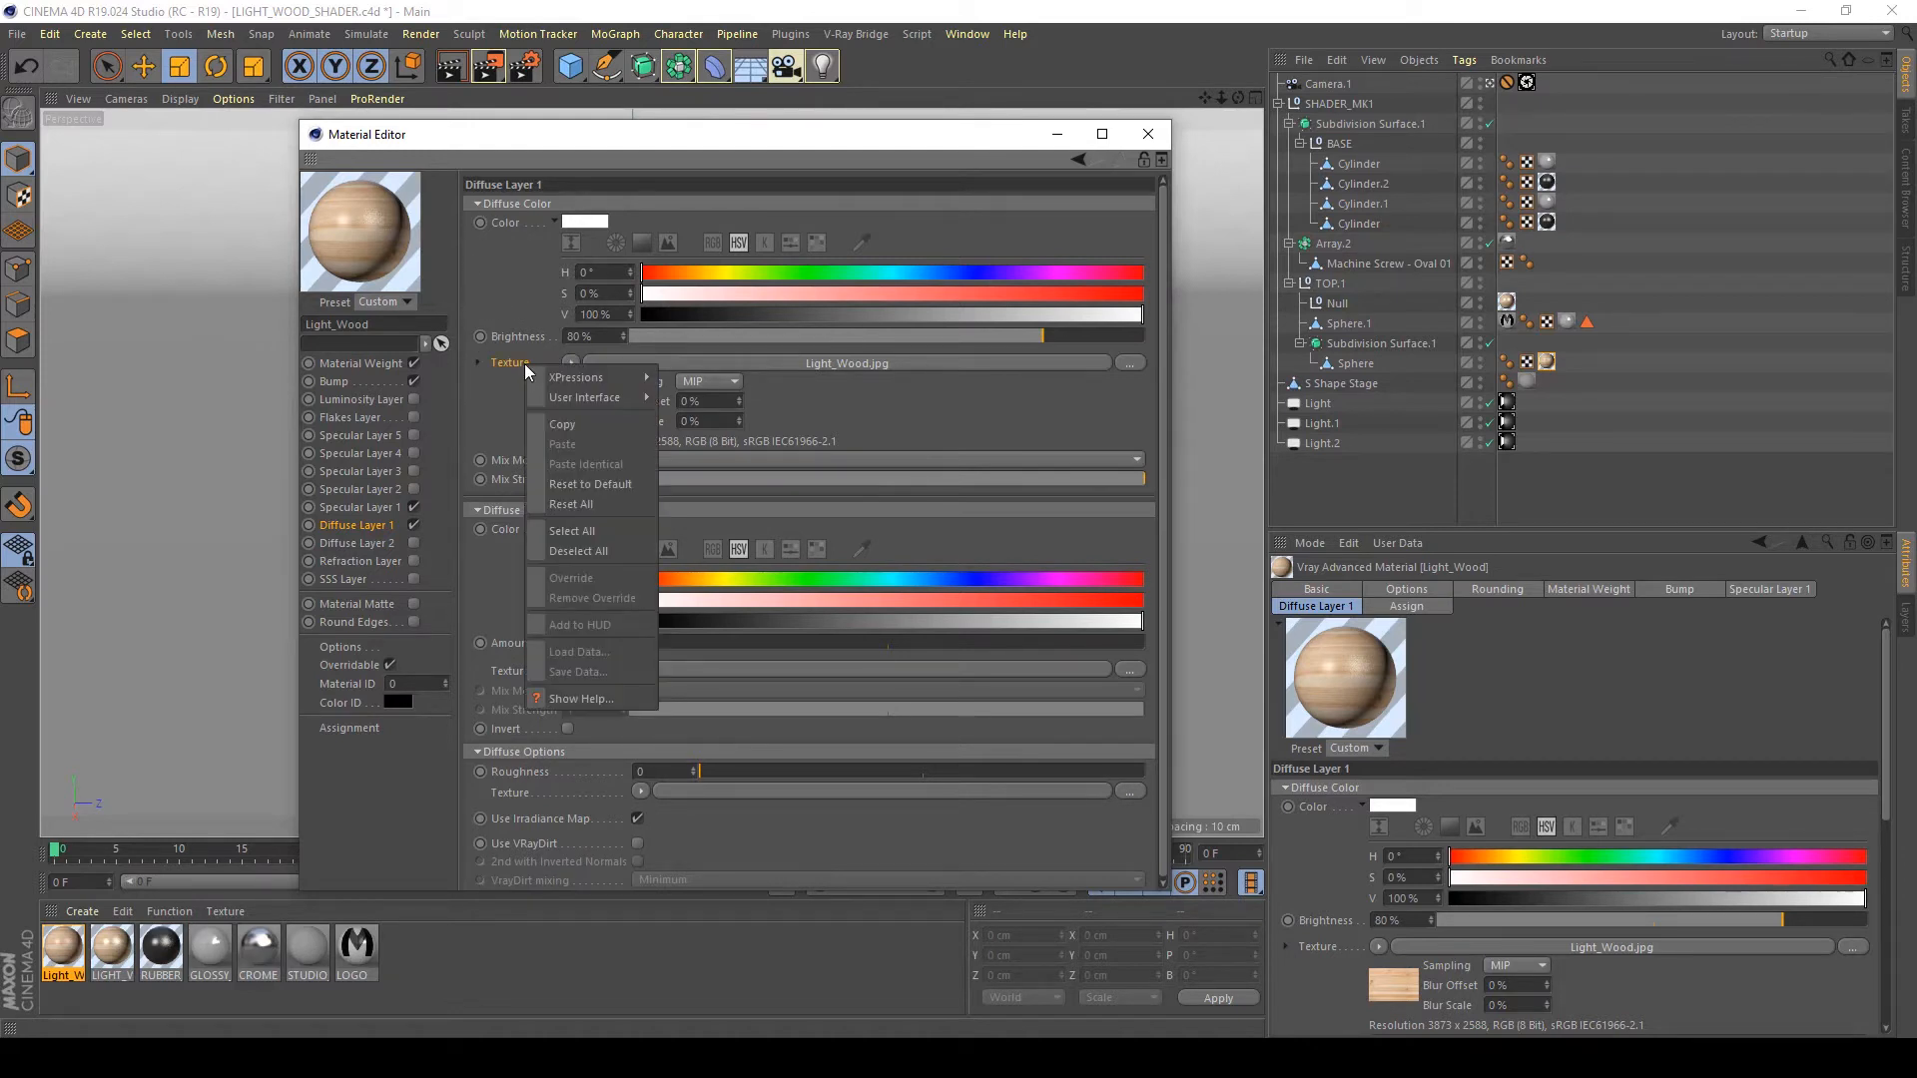
left_click(569, 427)
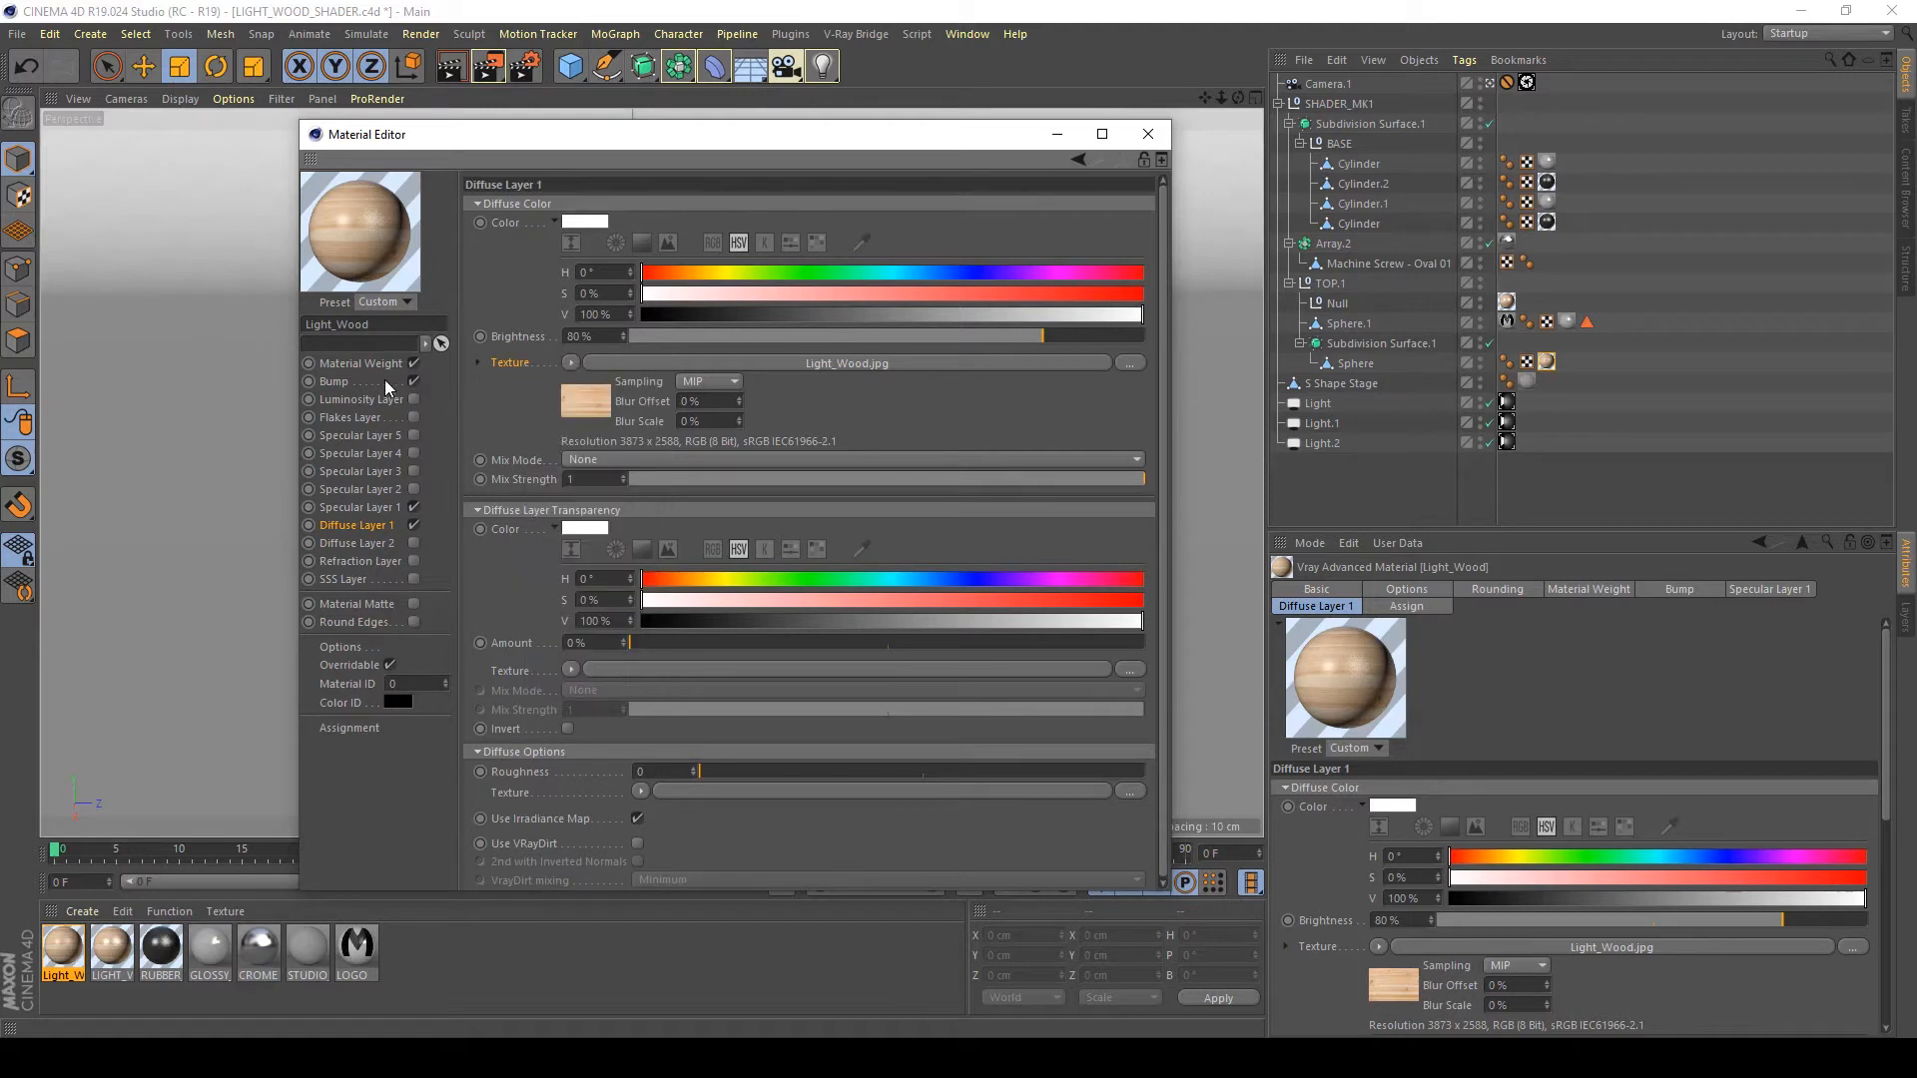
left_click(358, 382)
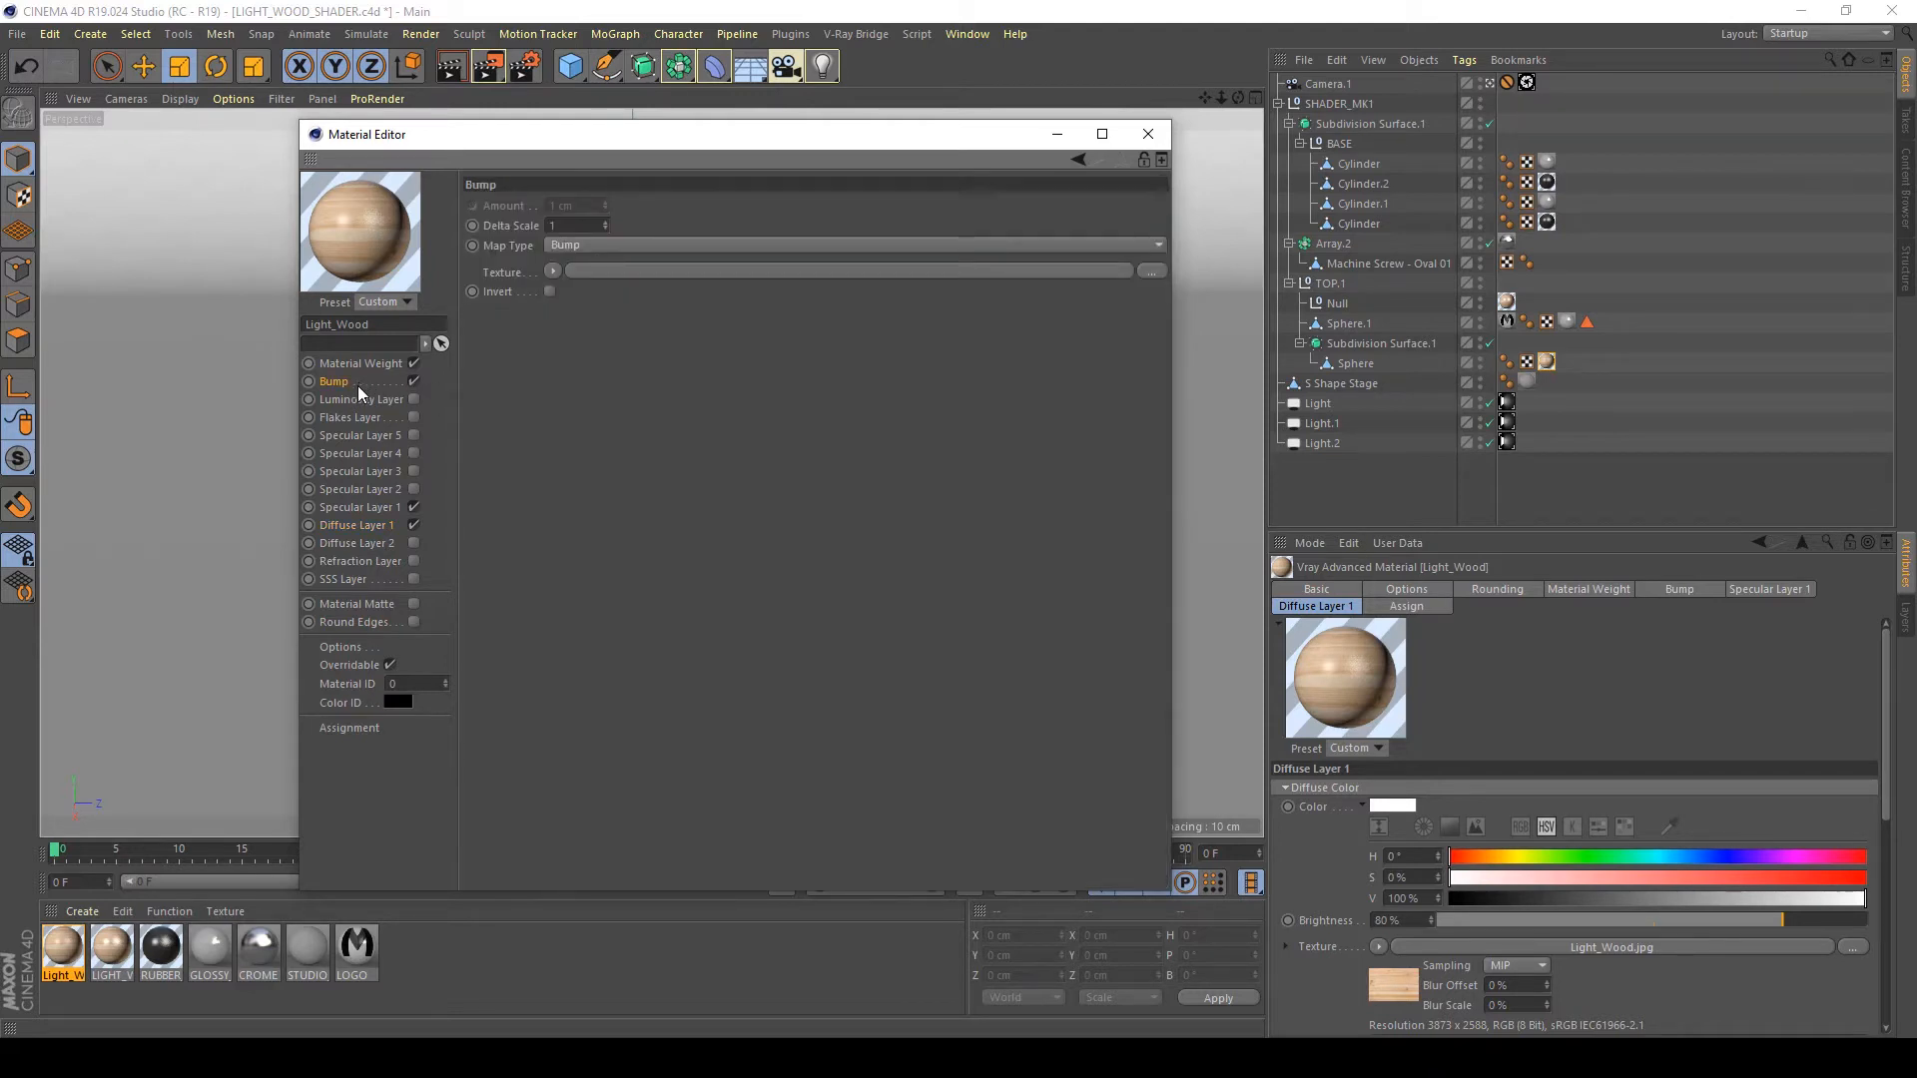
right_click(509, 275)
left_click(565, 344)
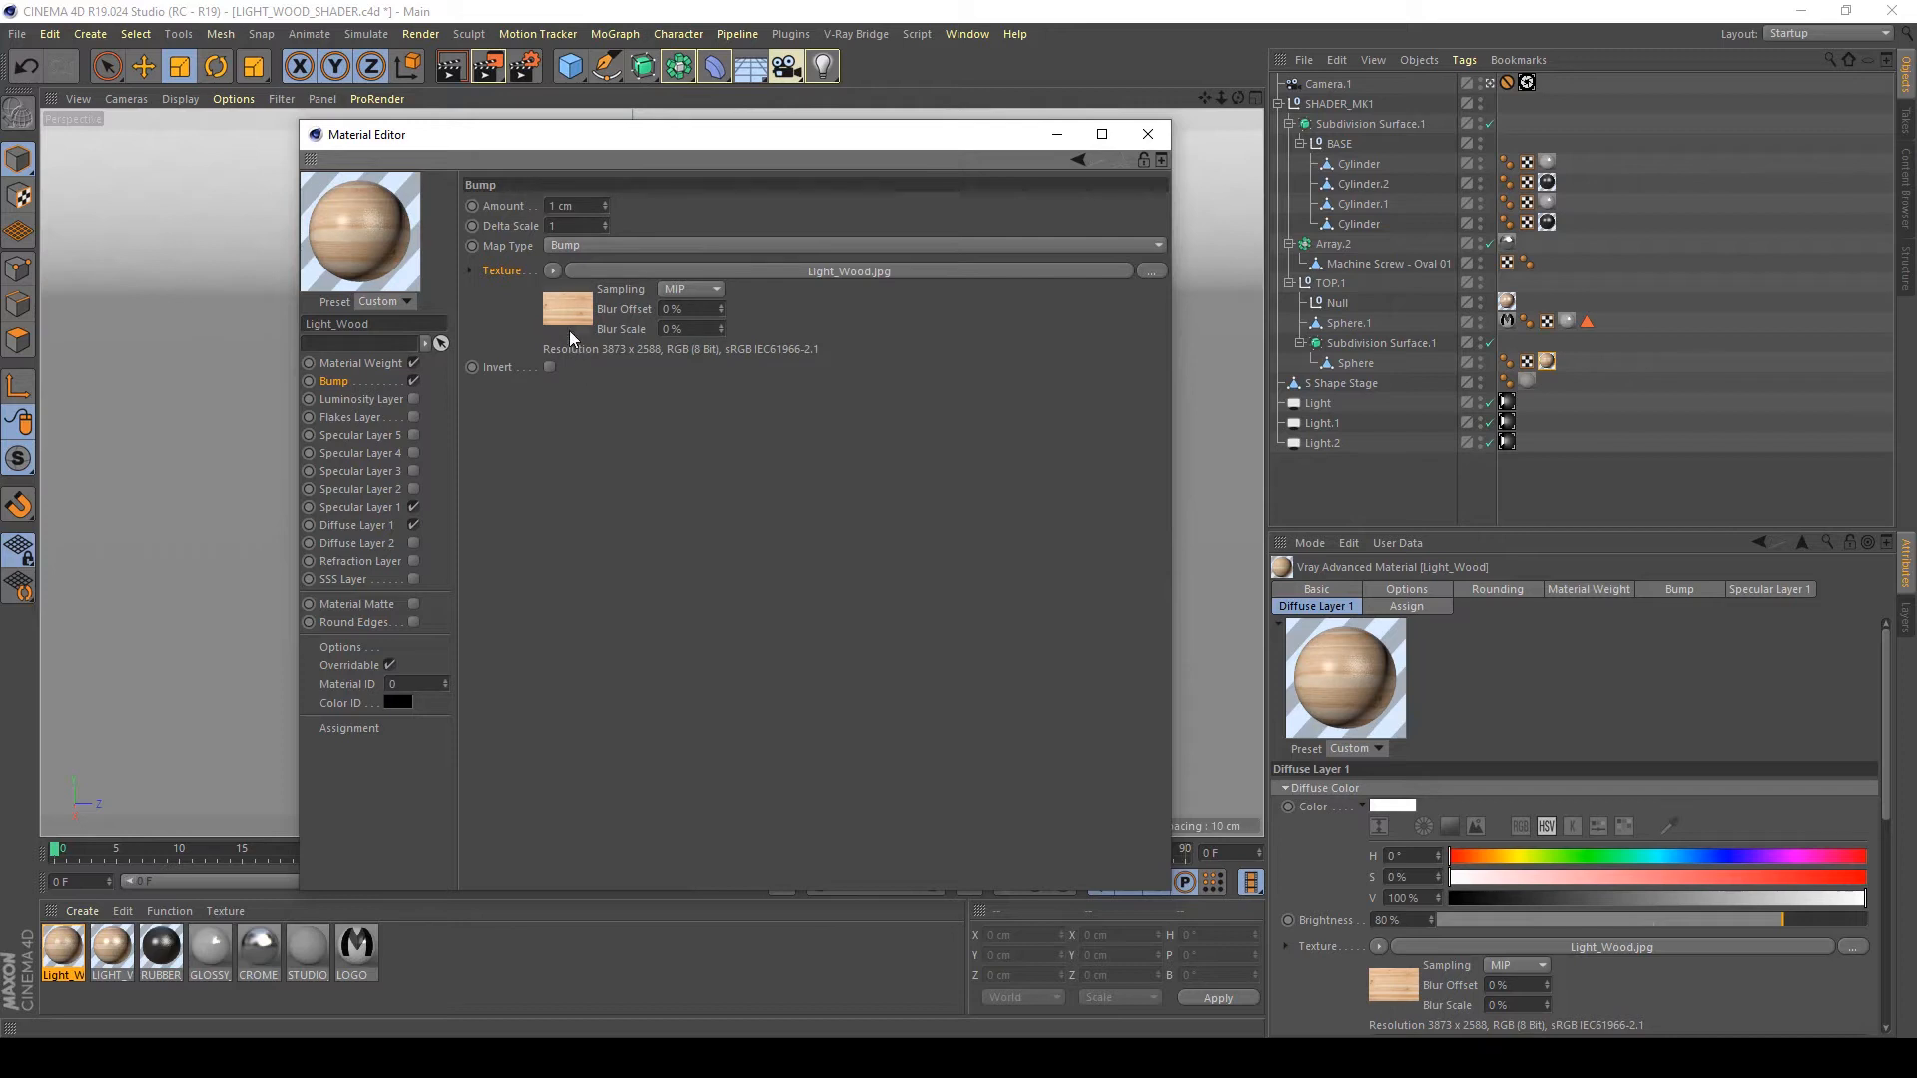
Wrap the Light_Wood.jpg bump texture in a Filter shader and open the shader's properties.
left_click(555, 271)
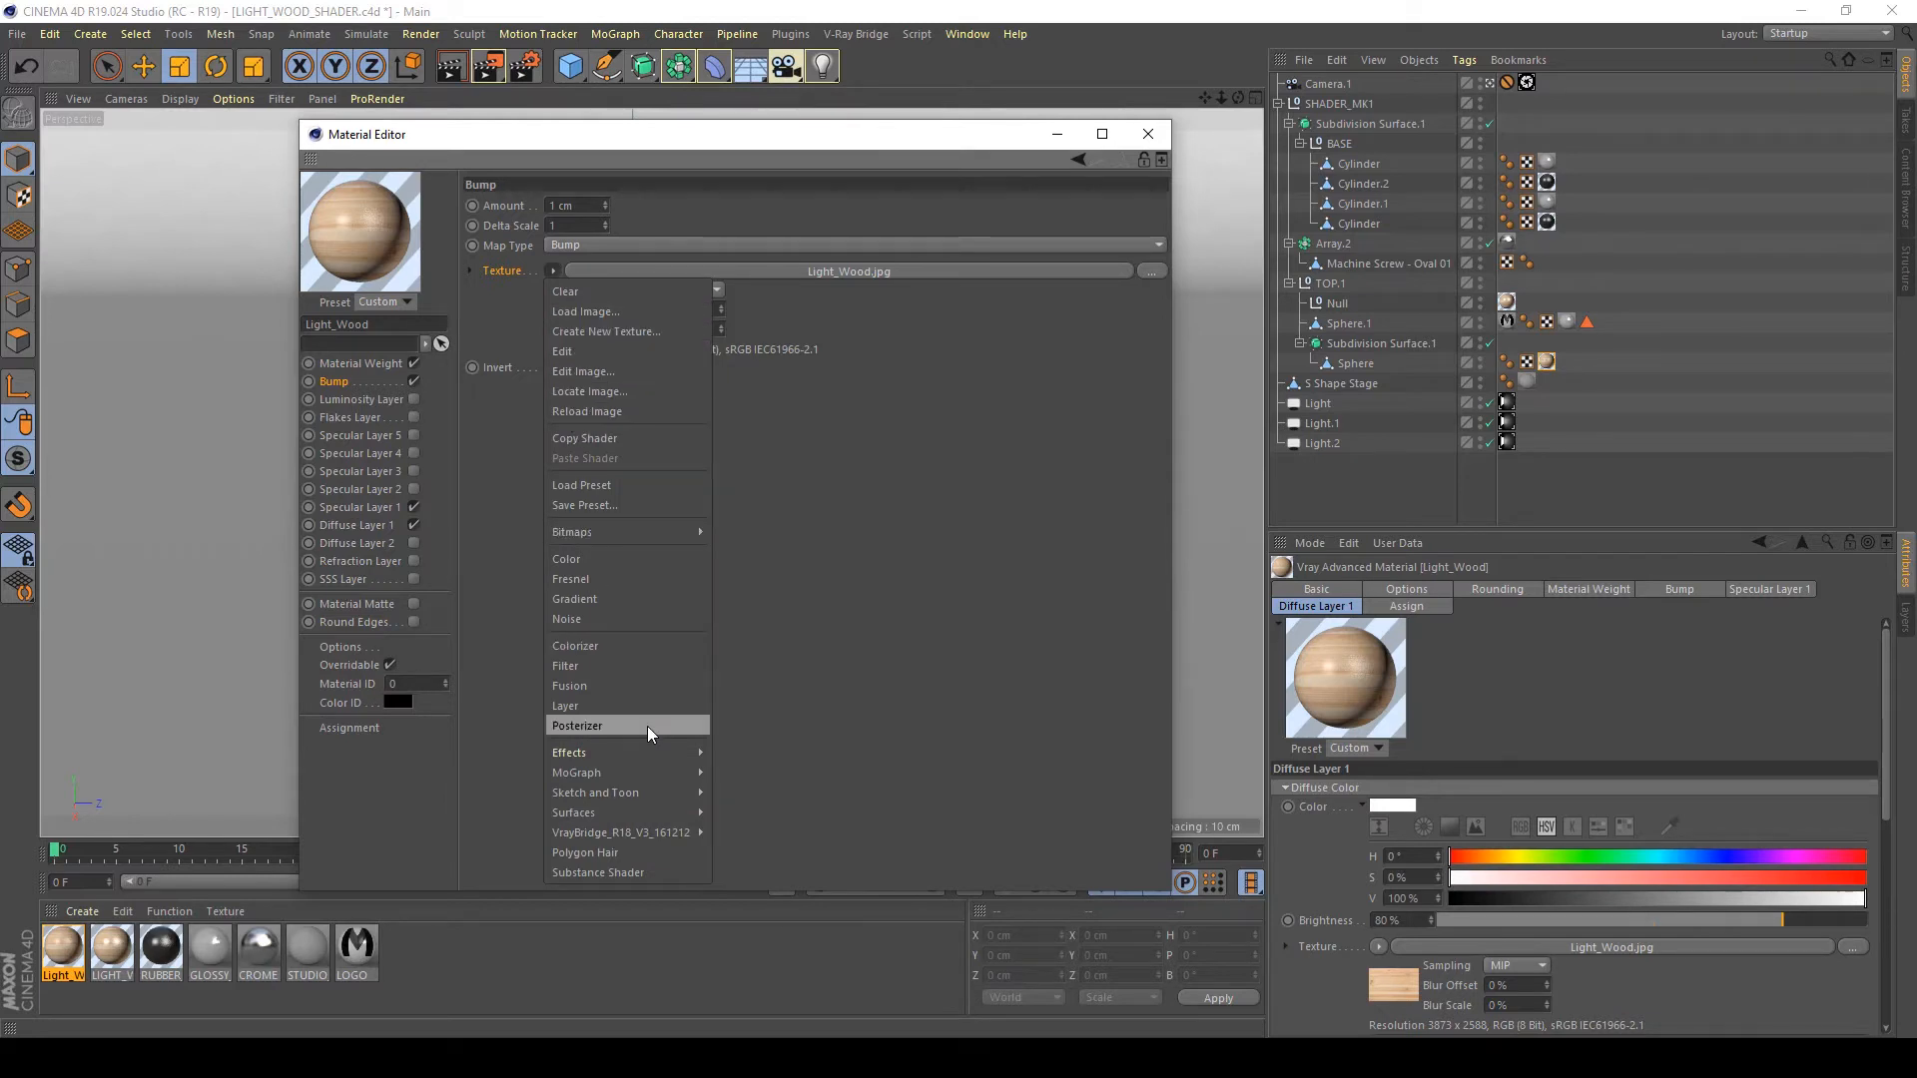
left_click(602, 667)
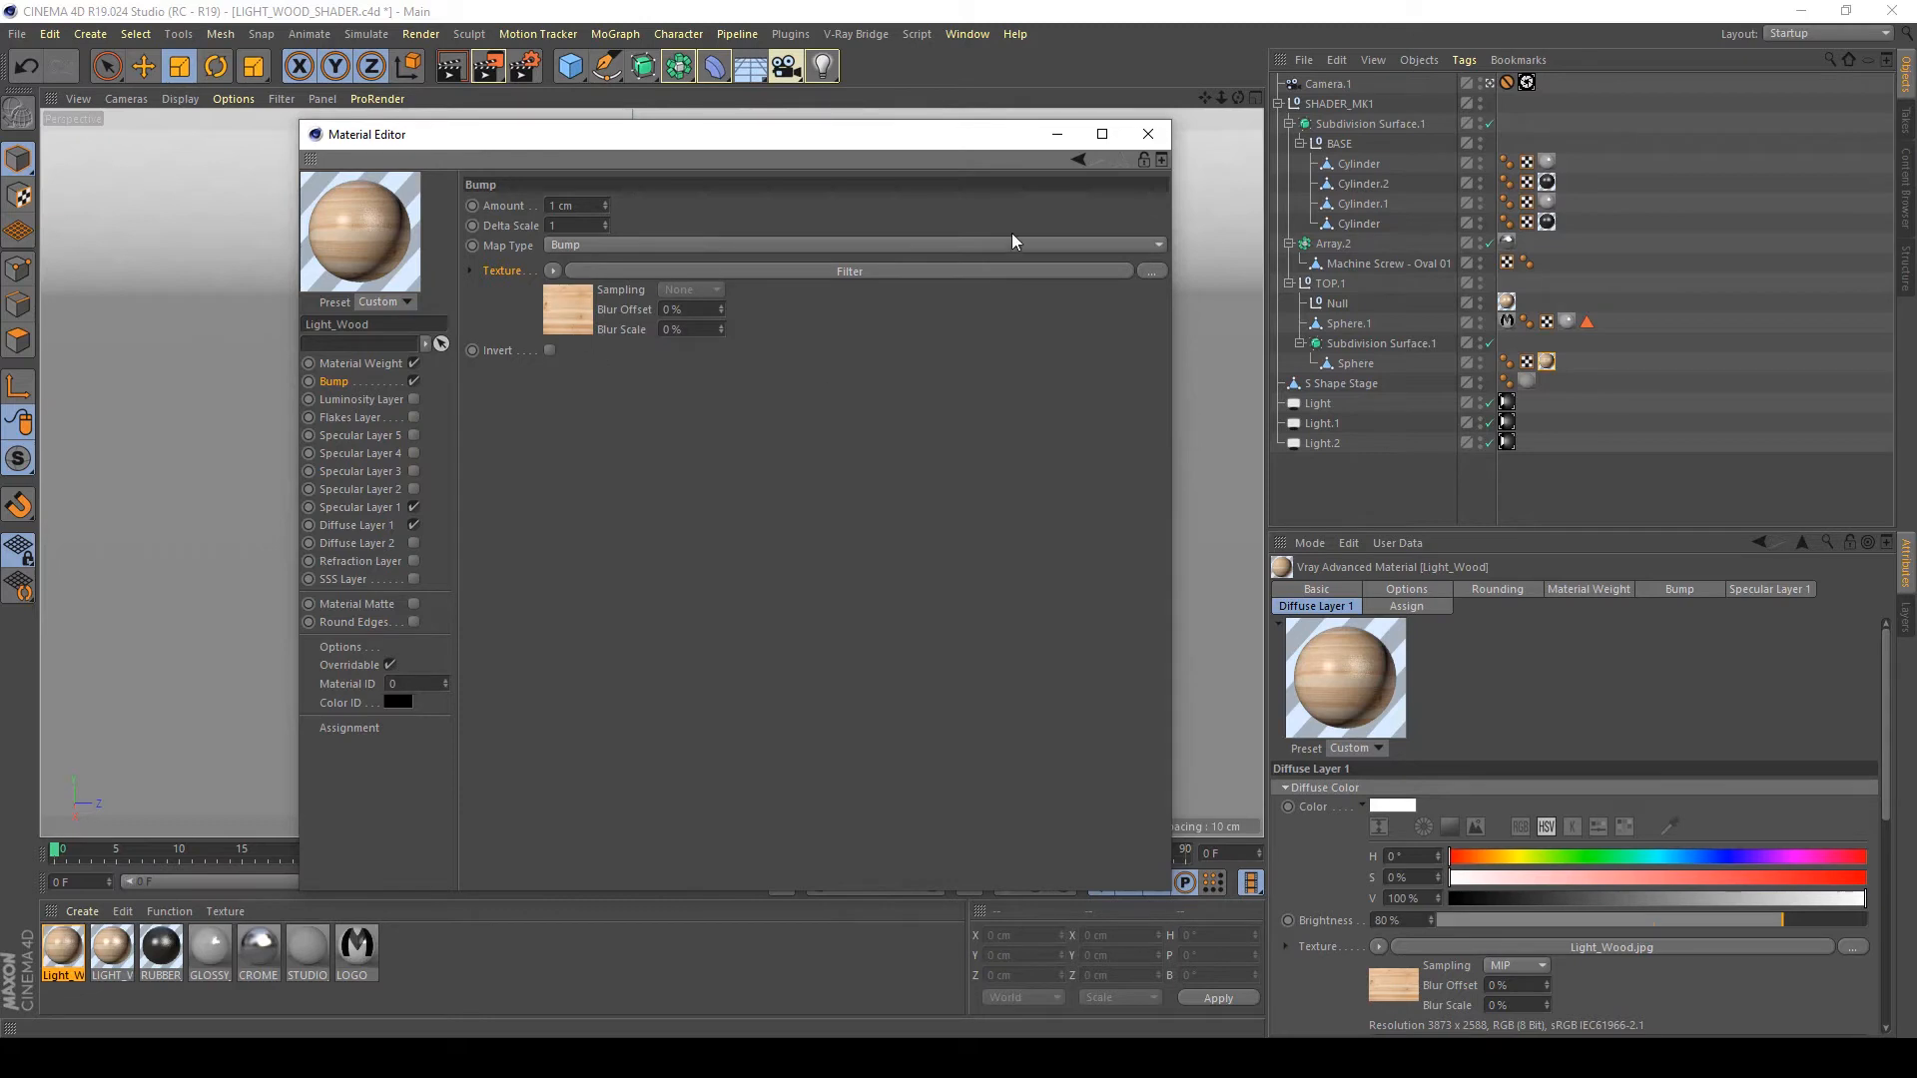
left_click(577, 296)
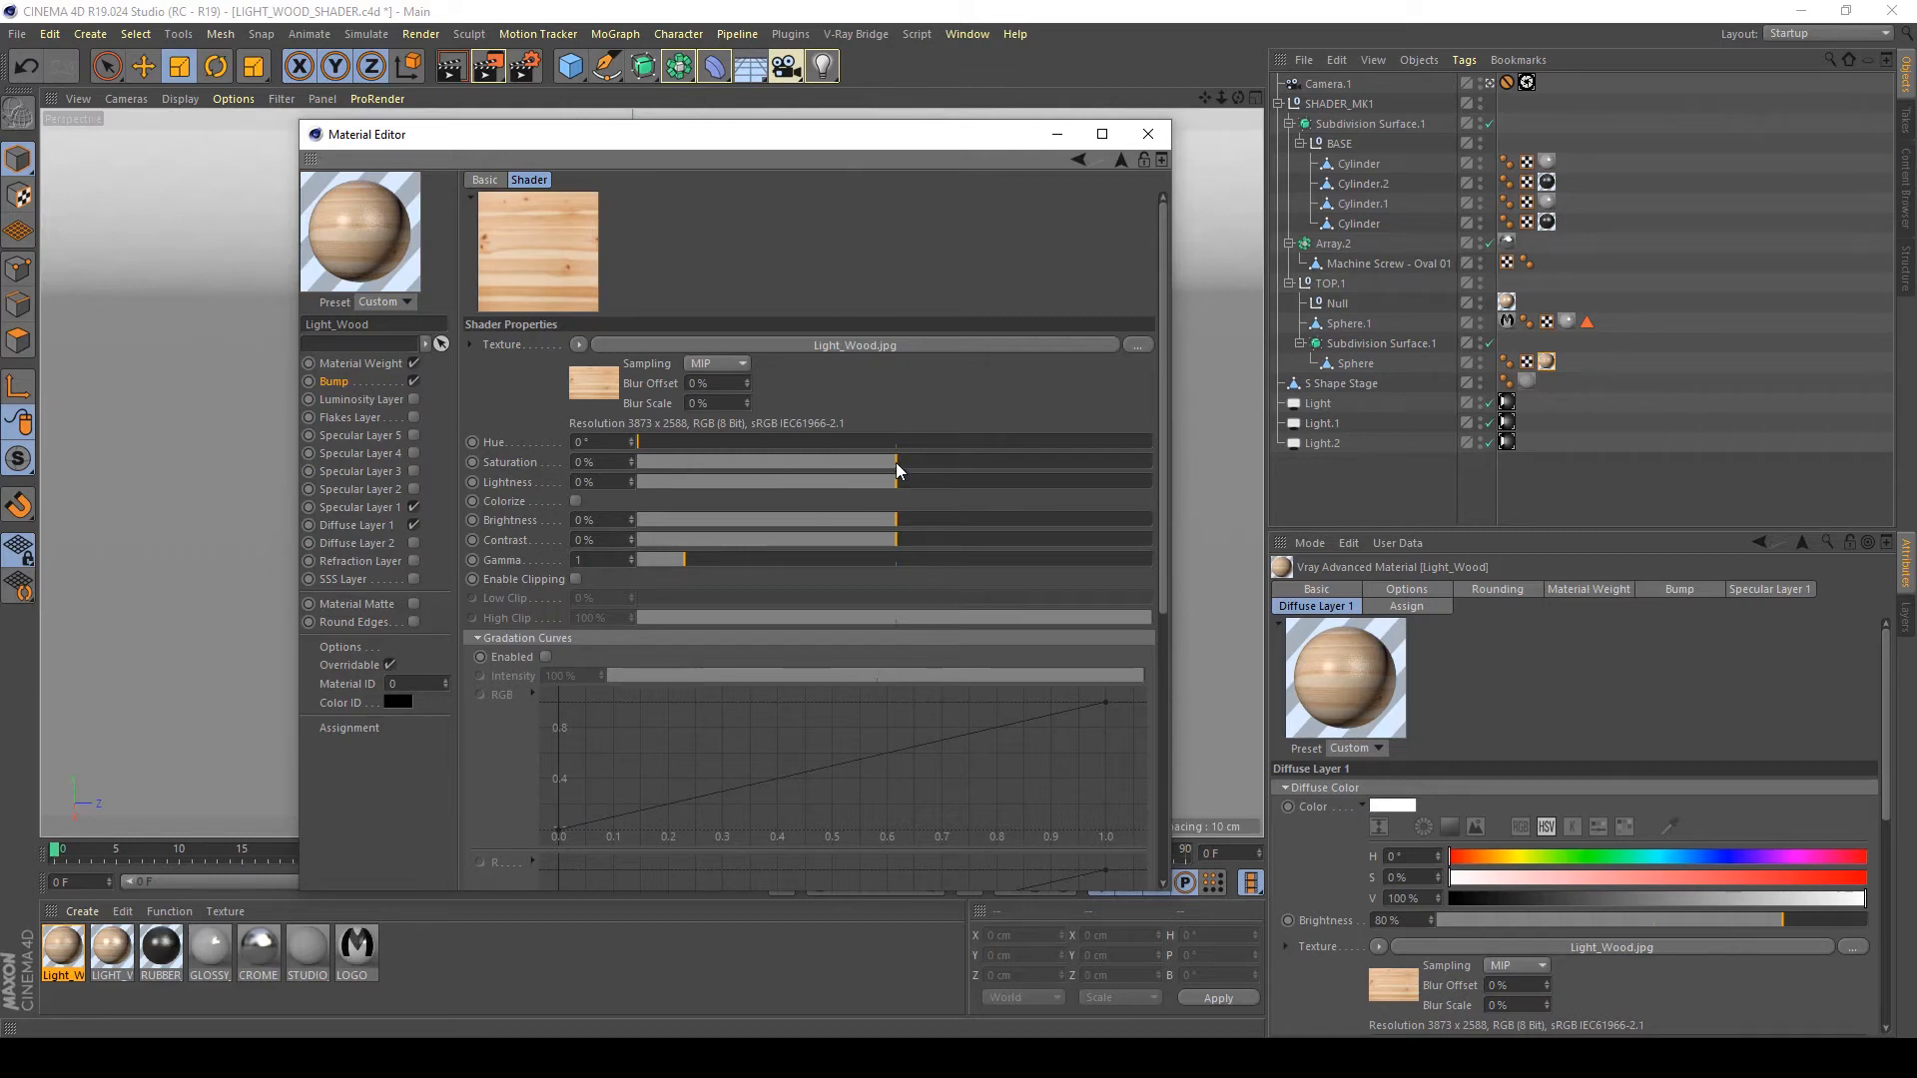
Set the bump Filter shader's saturation to -100%, lightness to -10% and contrast to 68%, and return to the Bump settings.
left_click_drag(896, 468, 827, 463)
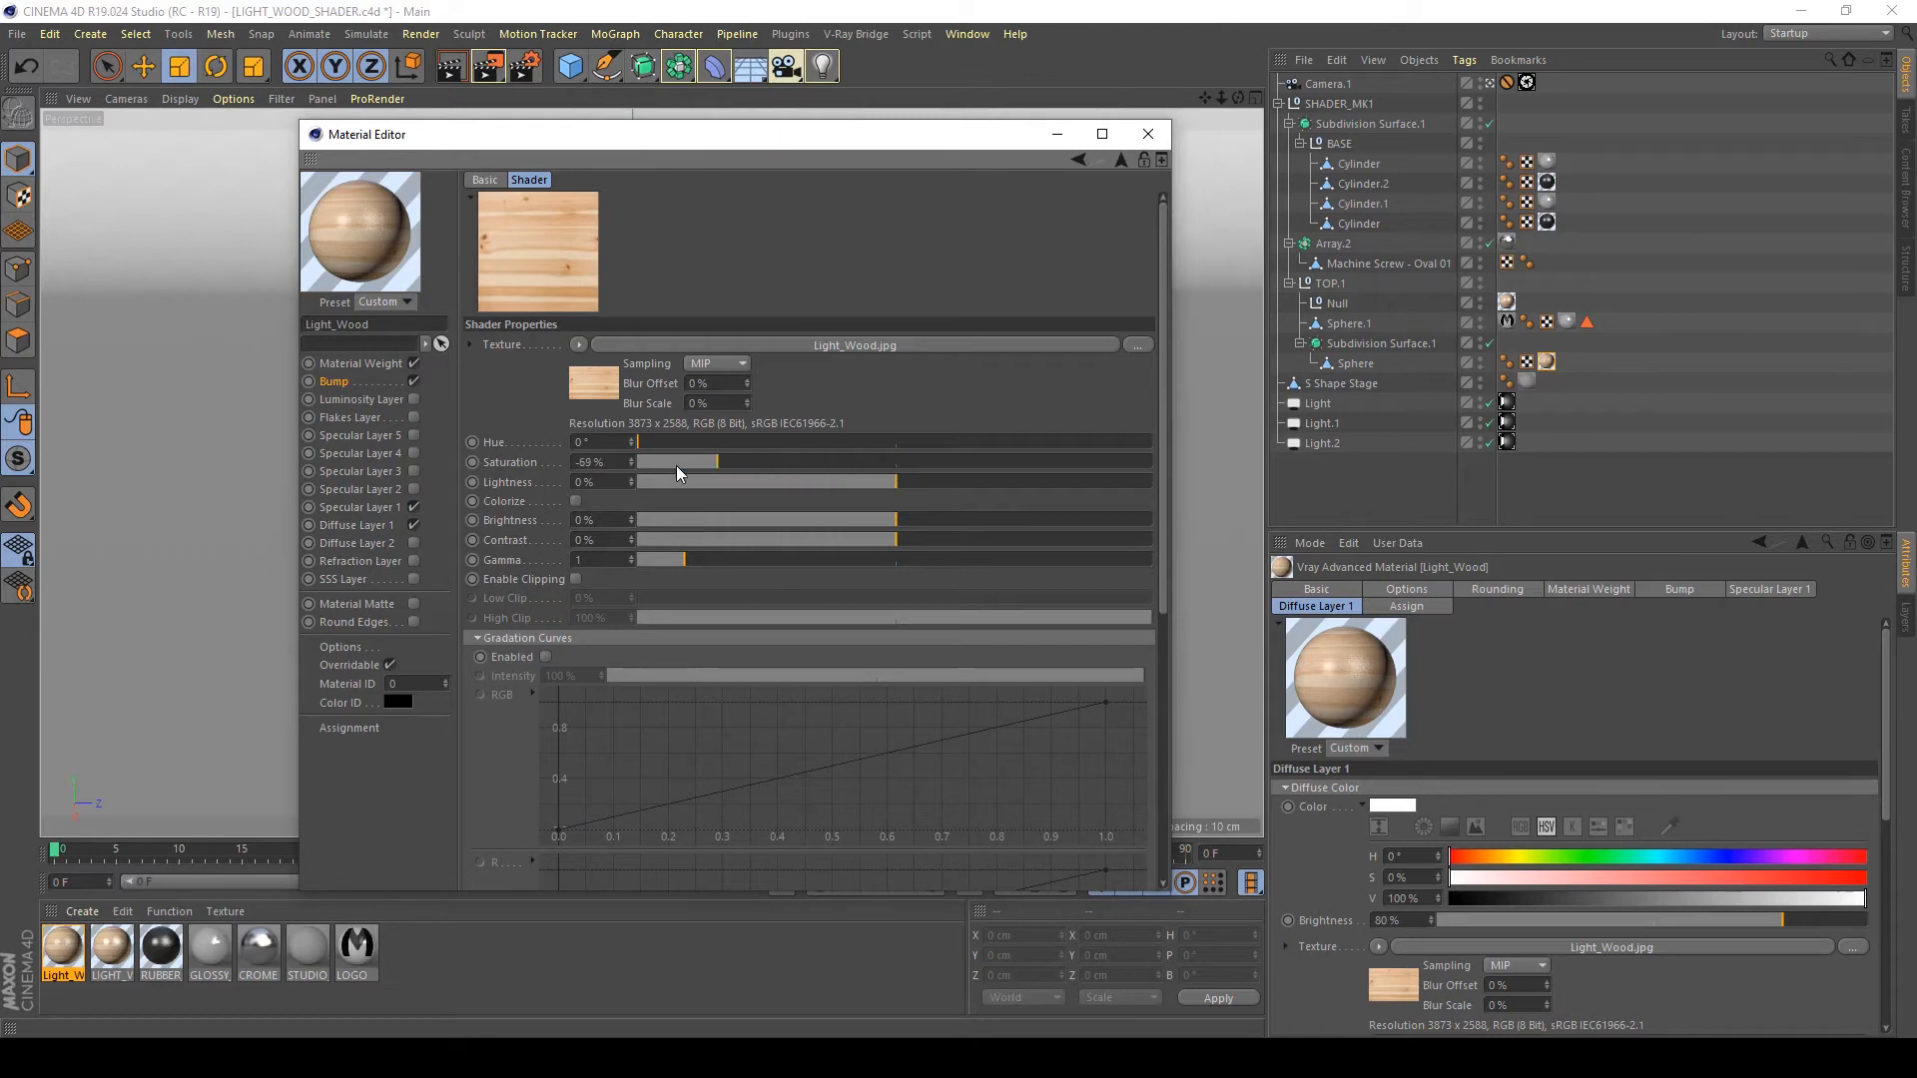
left_click_drag(677, 473, 322, 529)
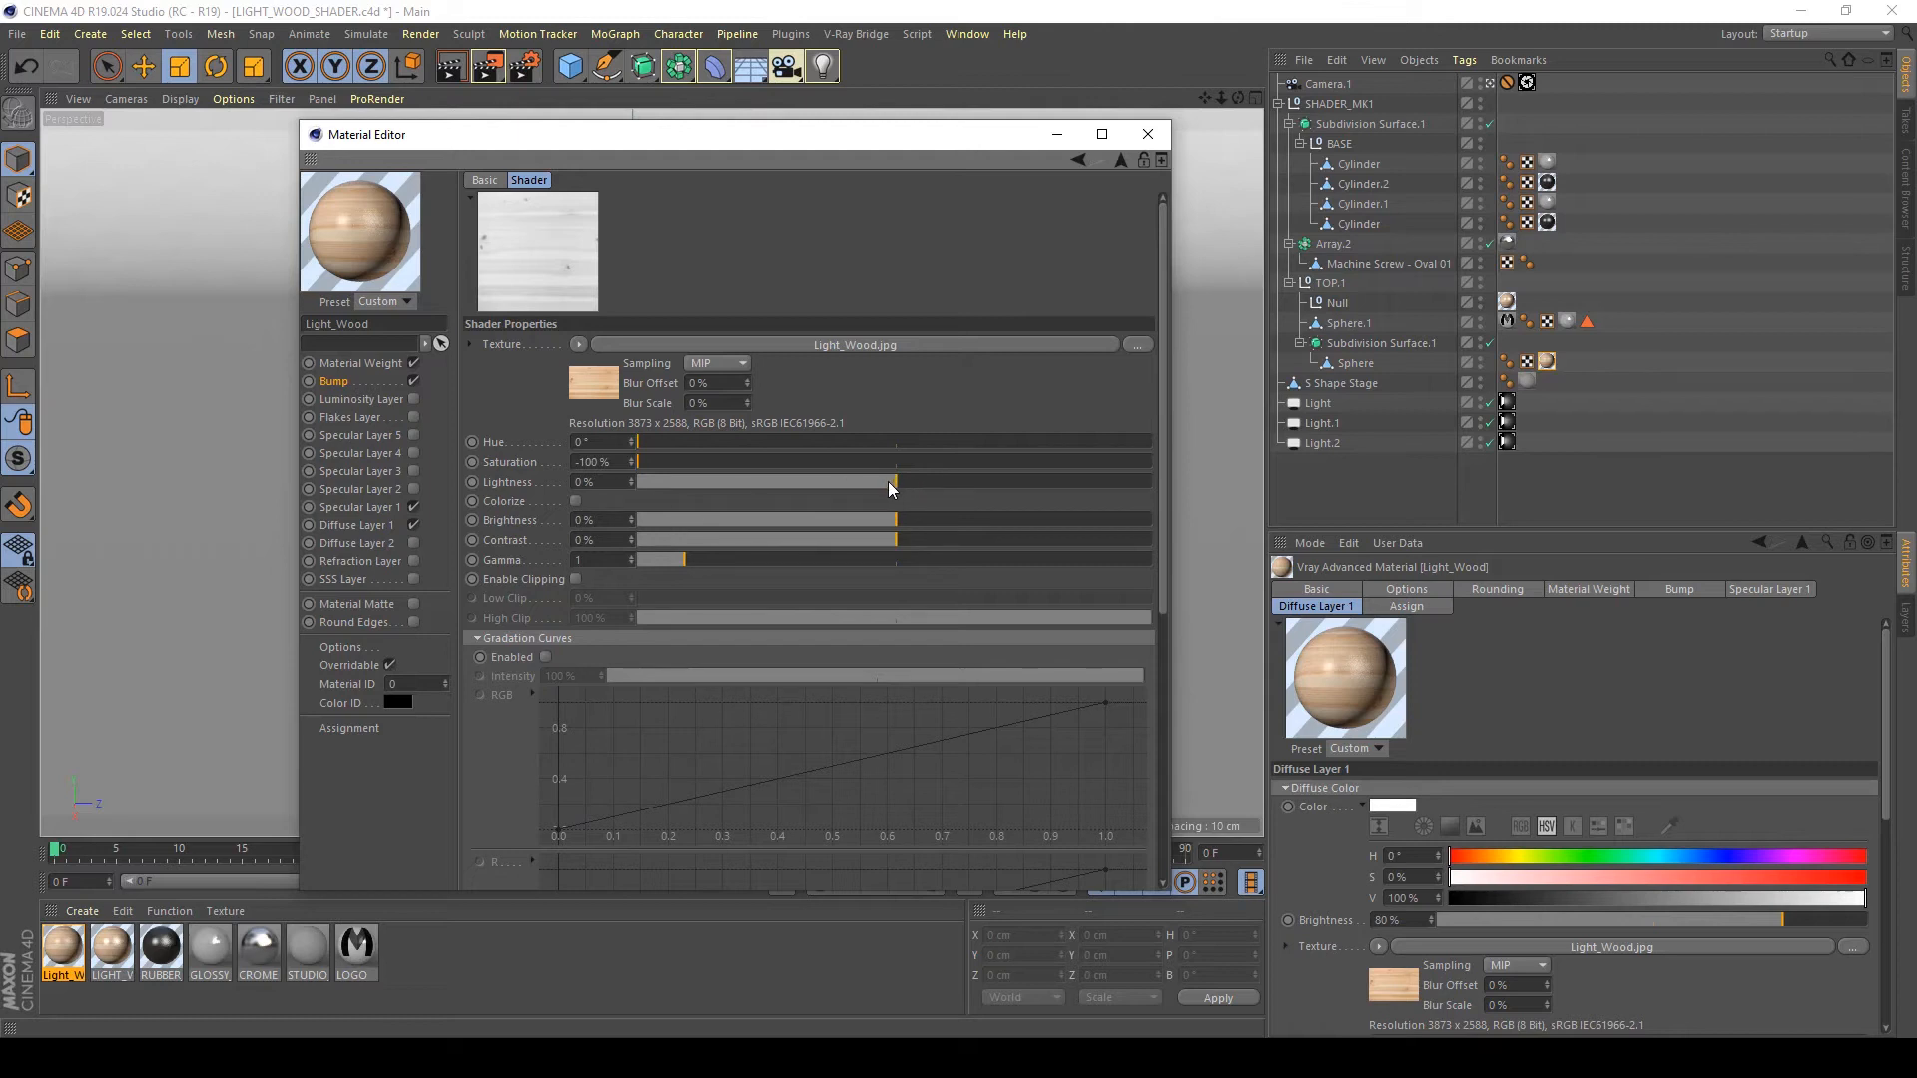
double_click(579, 483)
type("-10")
key("Return")
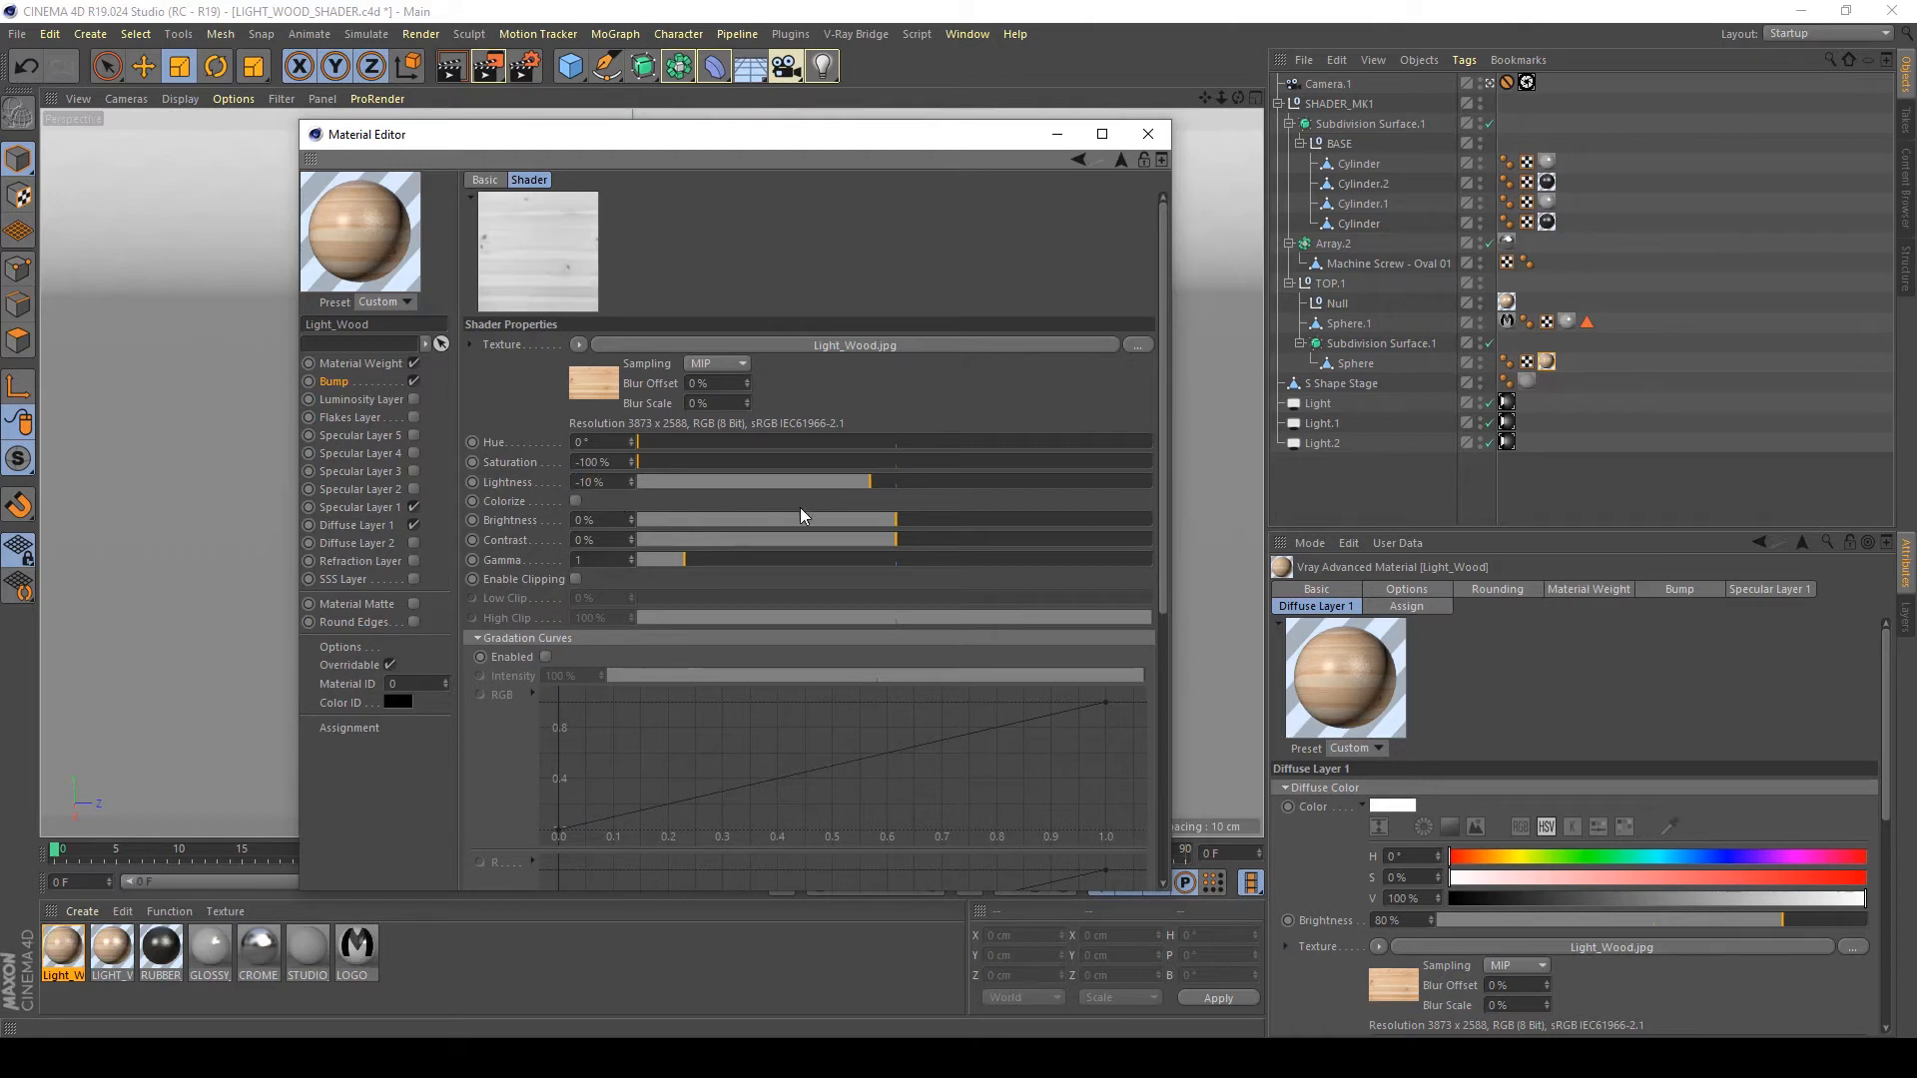
left_click_drag(915, 543, 995, 549)
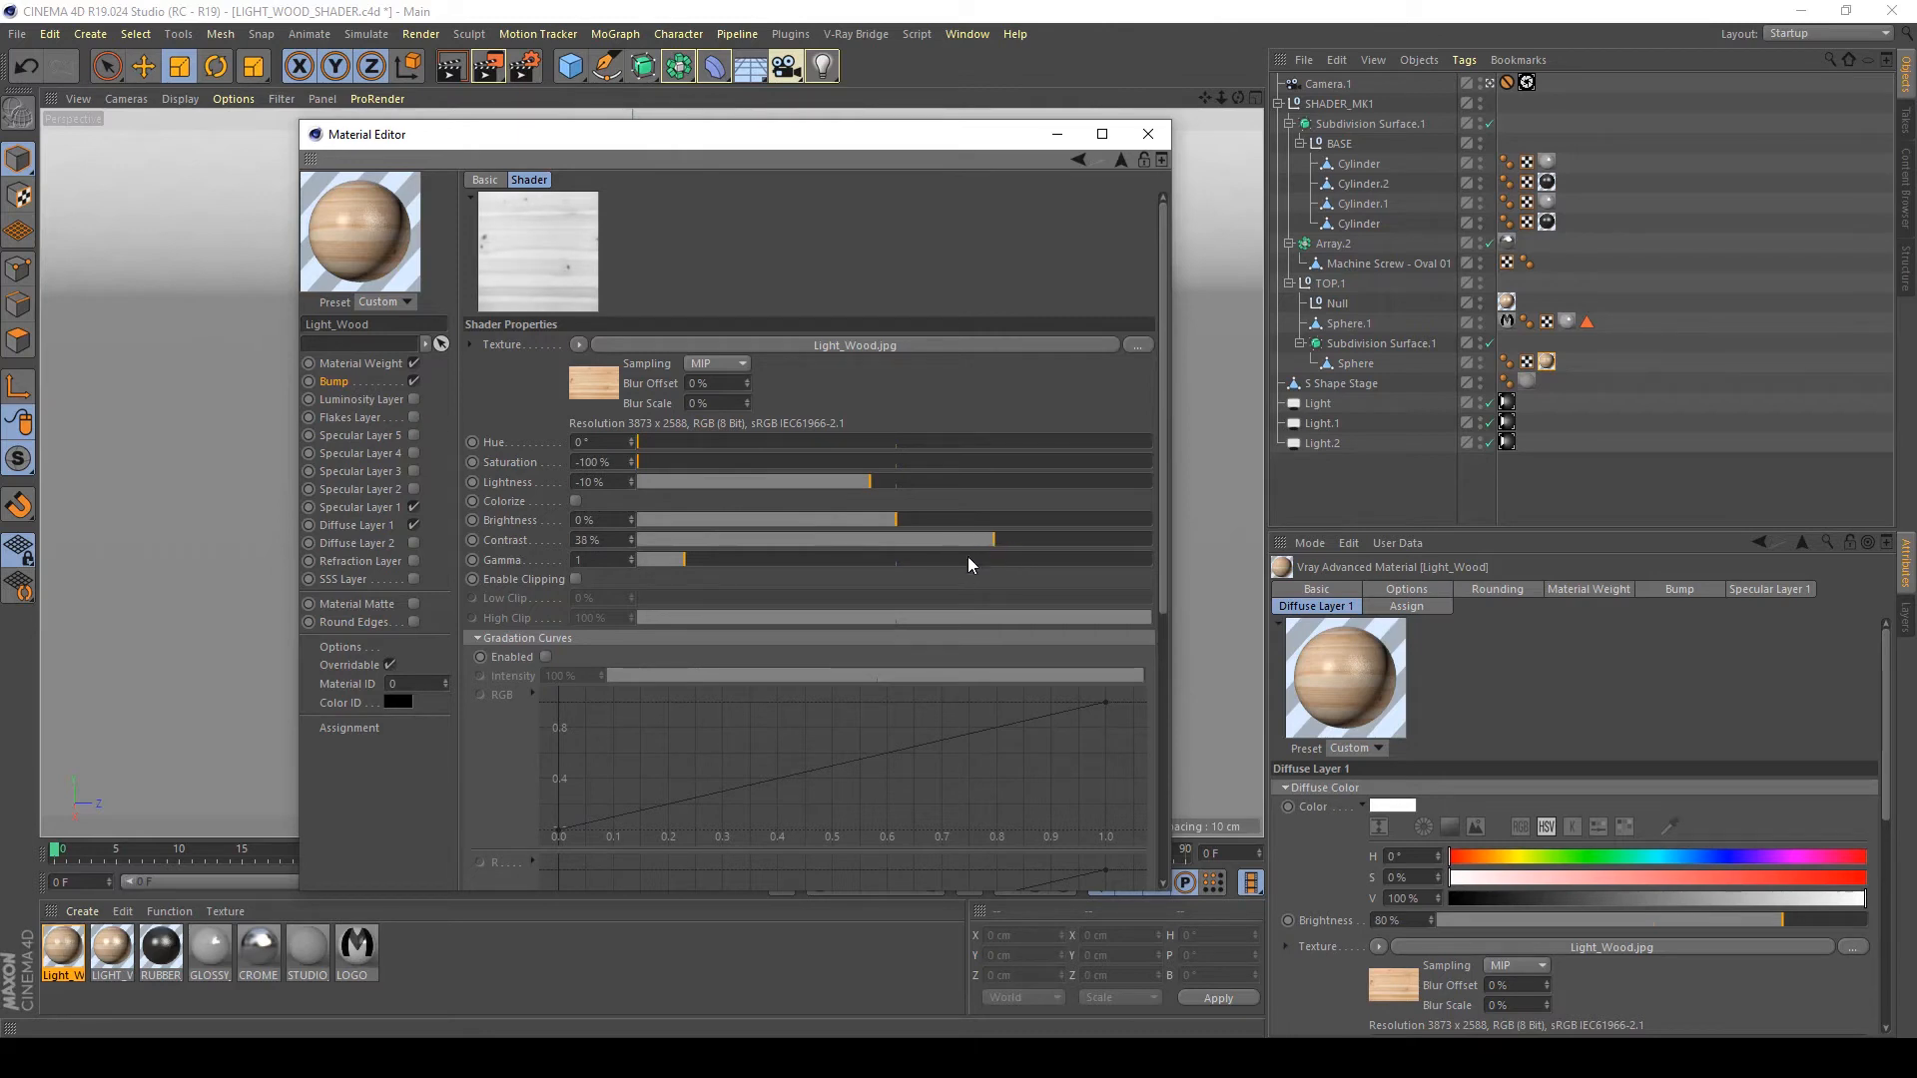
left_click_drag(1045, 542, 1071, 541)
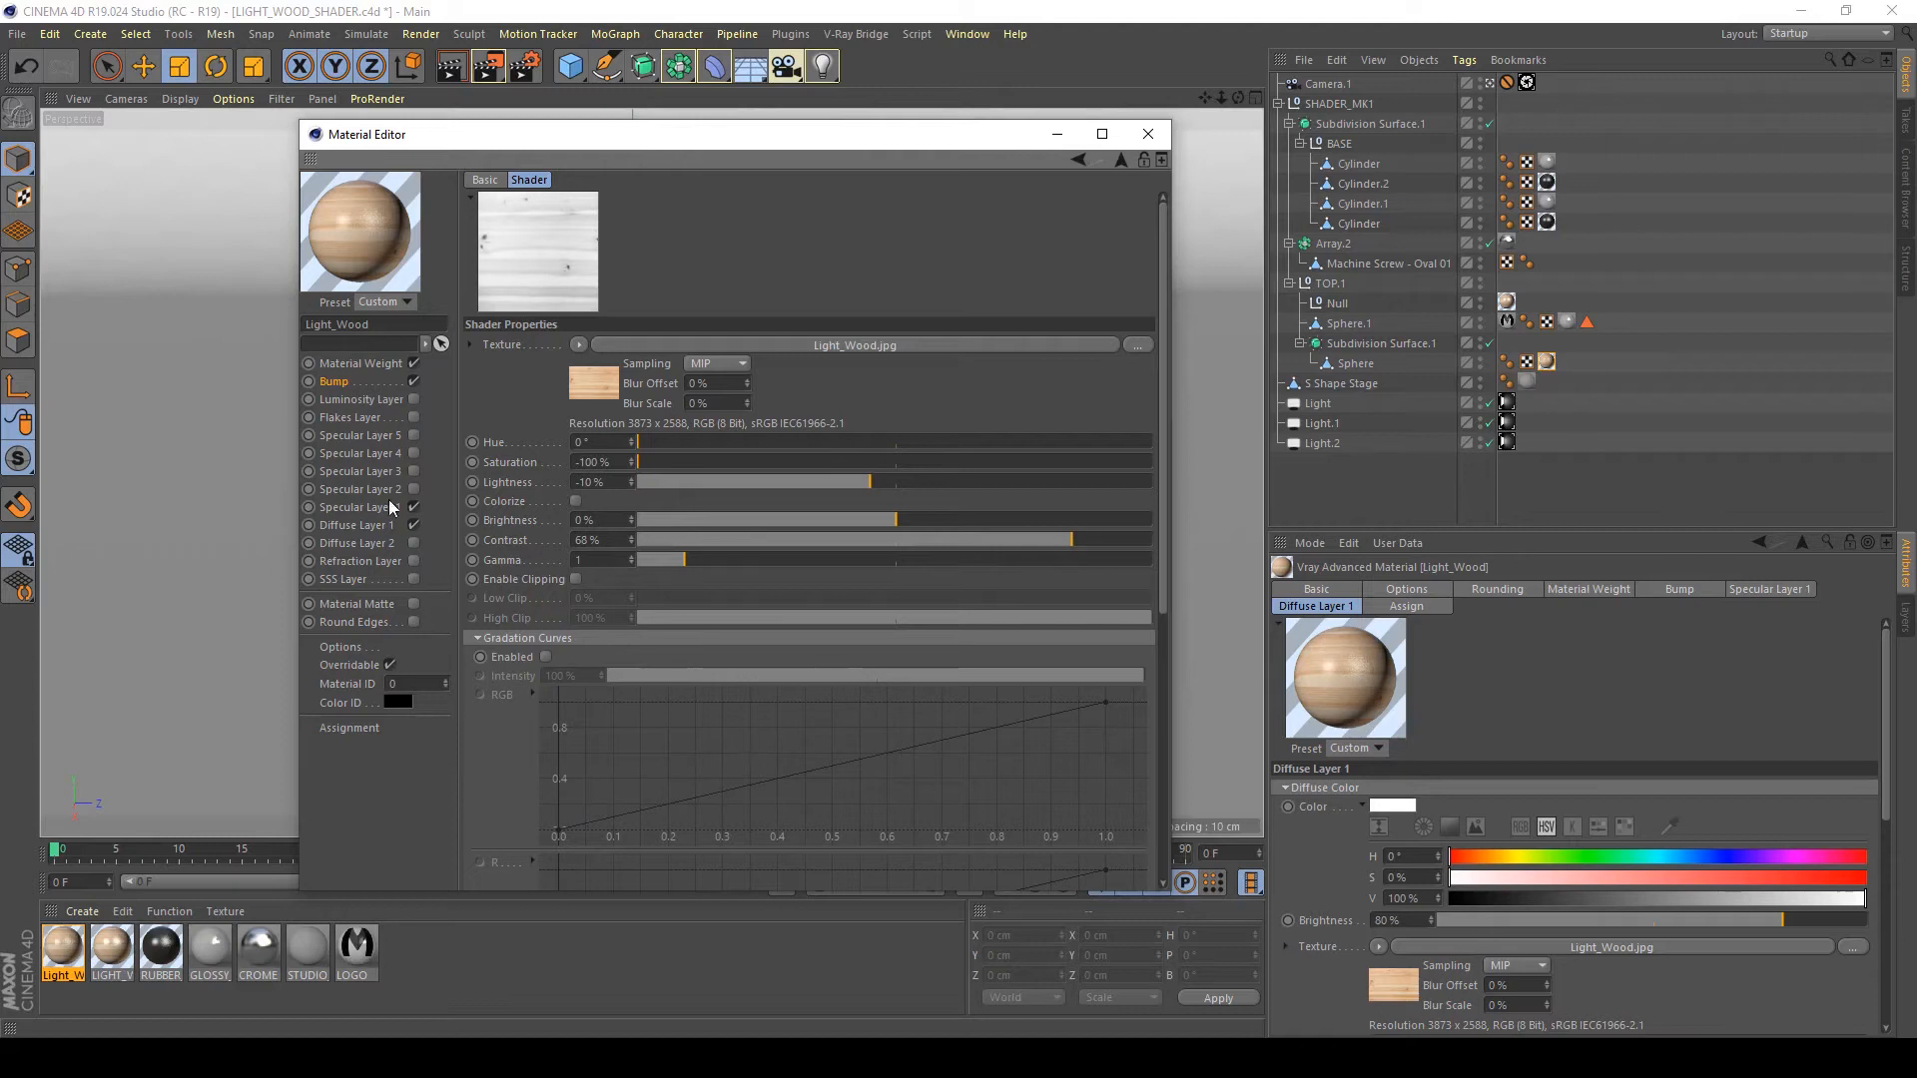
left_click(353, 384)
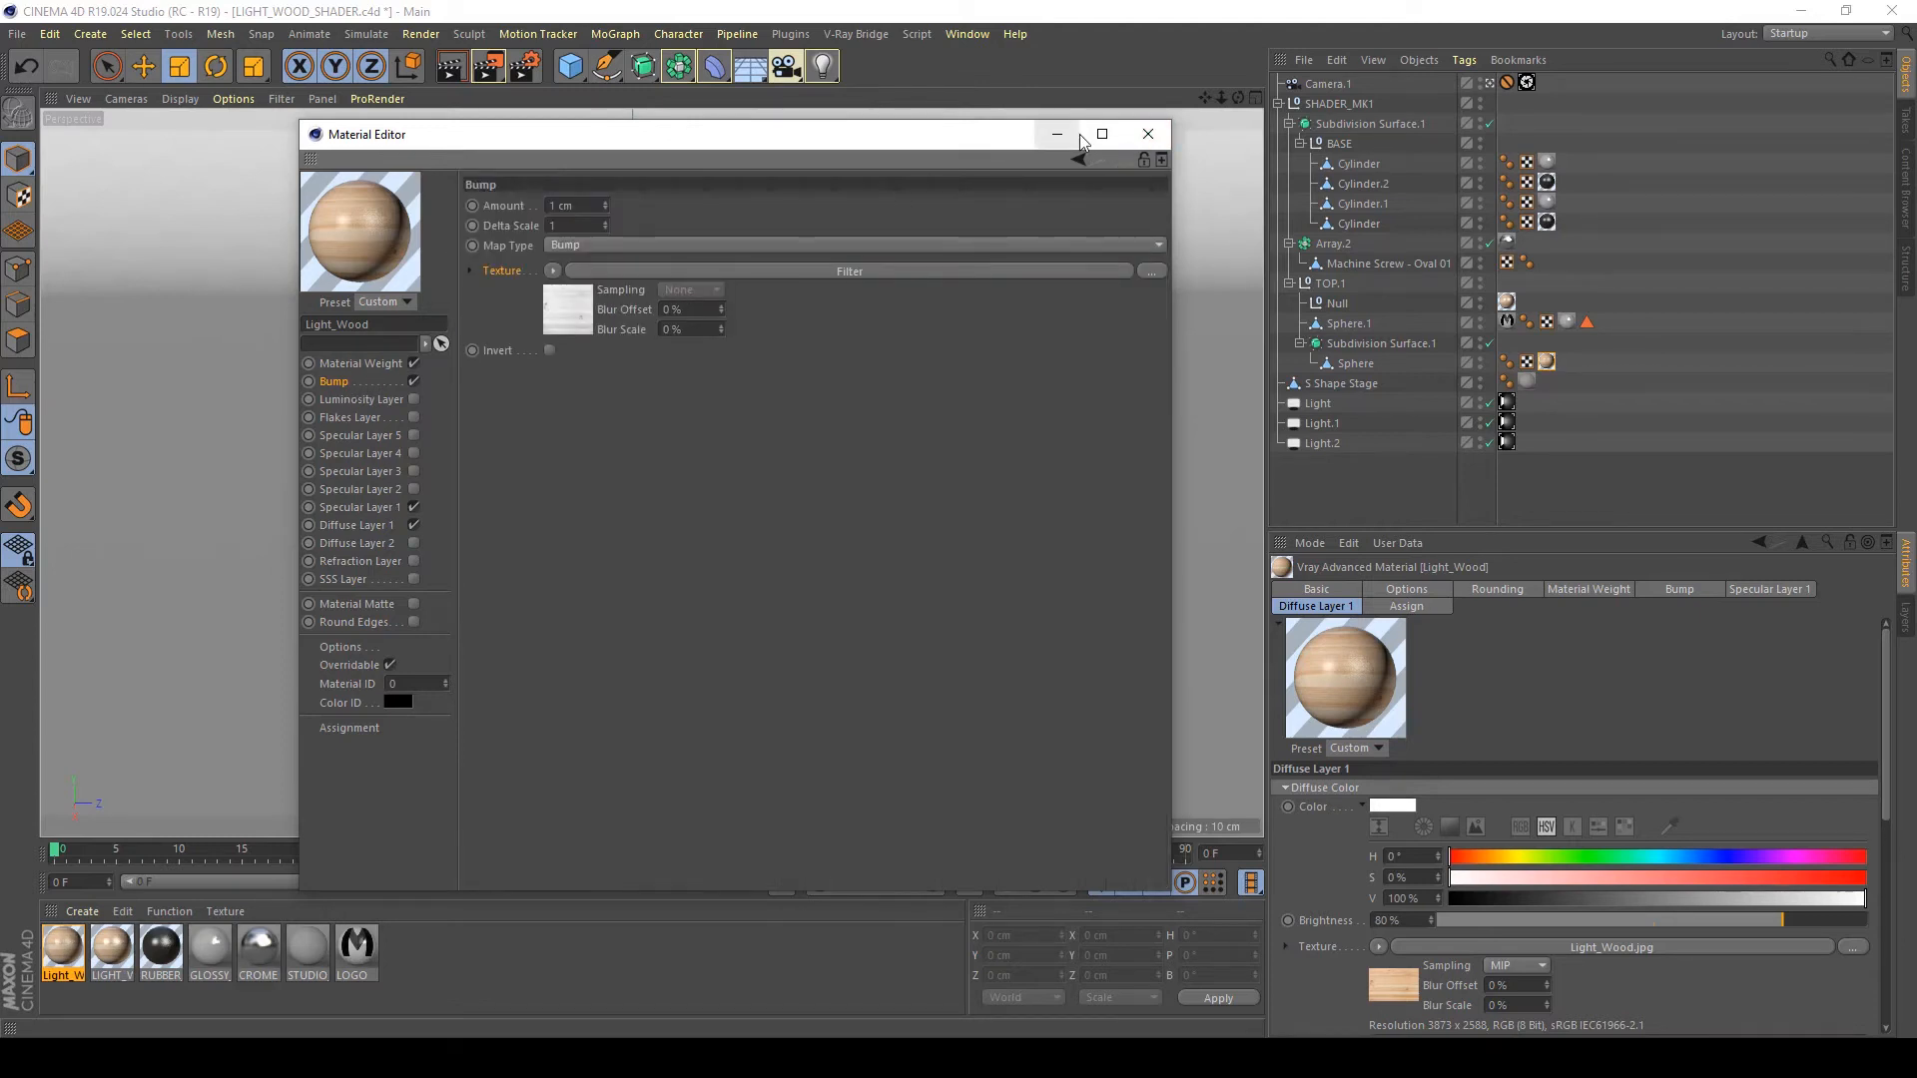
Render the shader ball with the filtered bump and compare the render in progress with the previous one in the history.
left_click(492, 70)
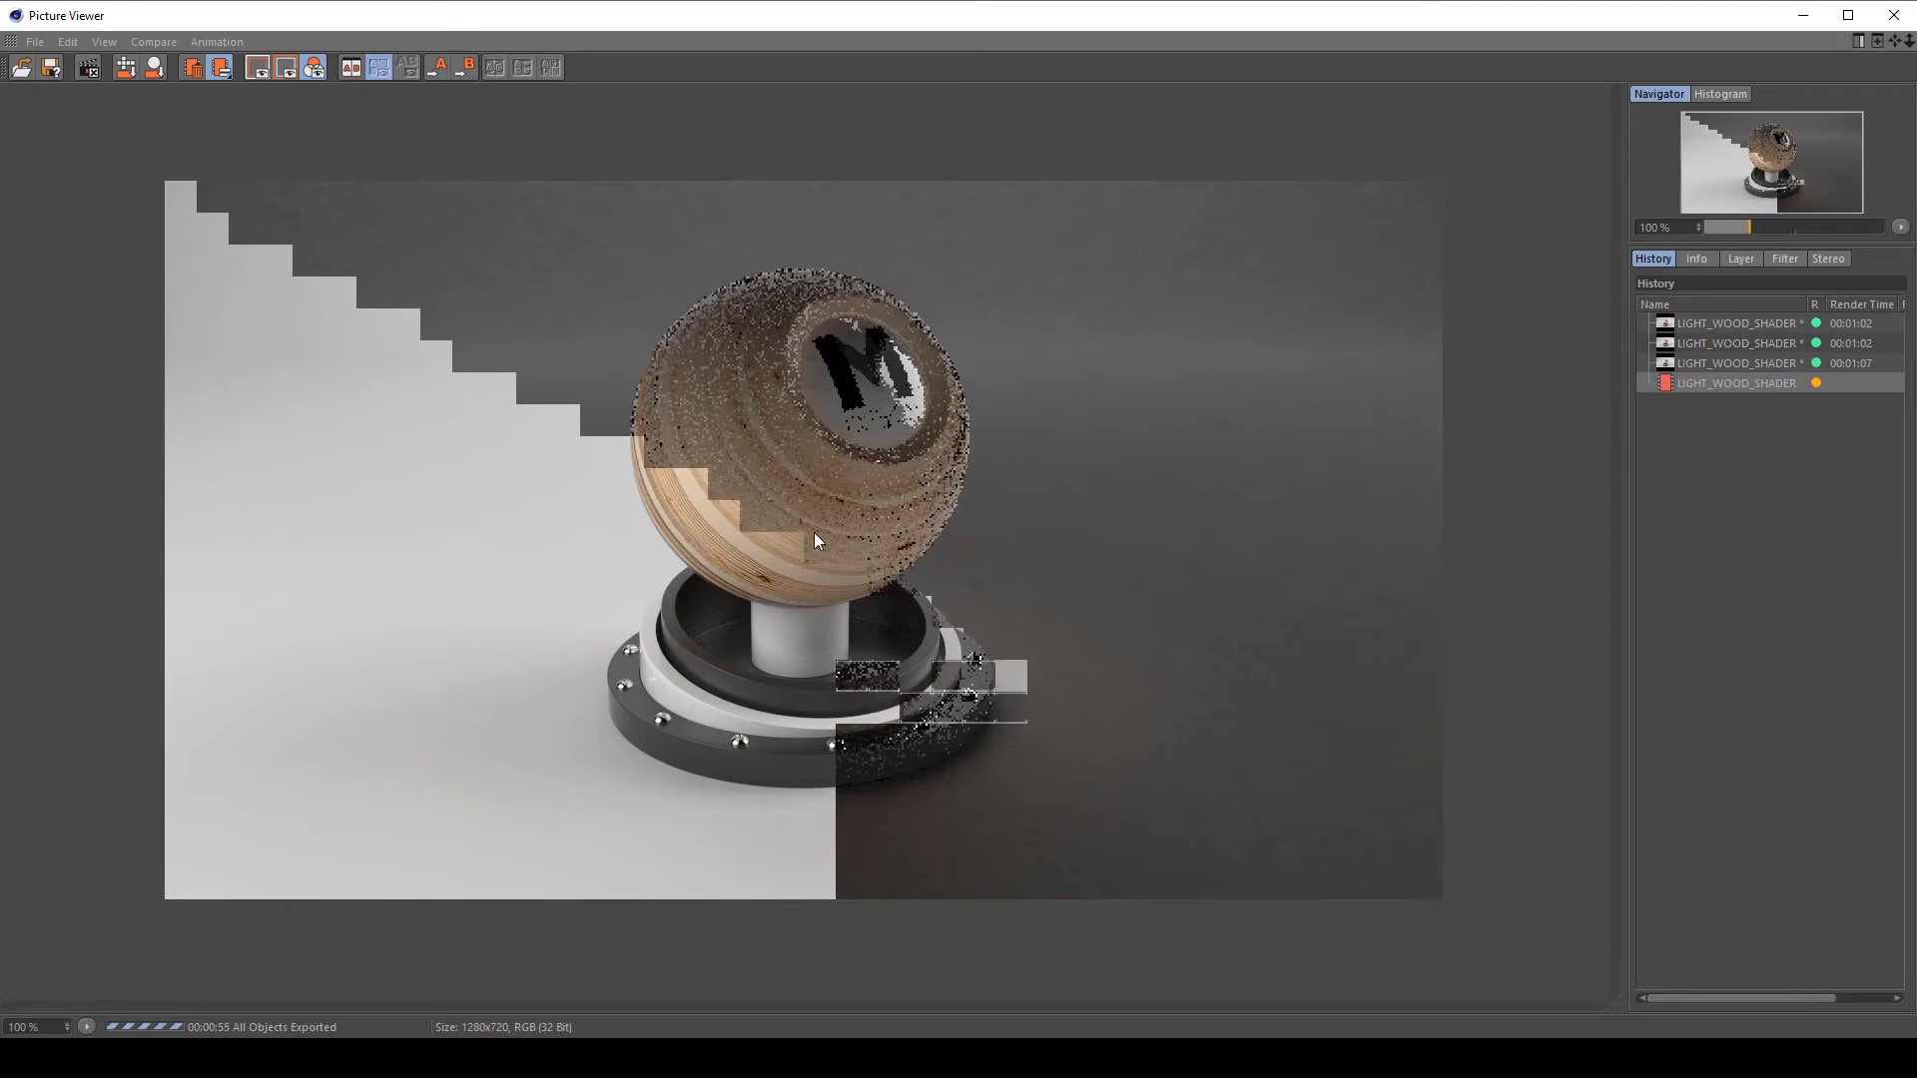
key("Up")
key("Down")
key("Up")
key("Down")
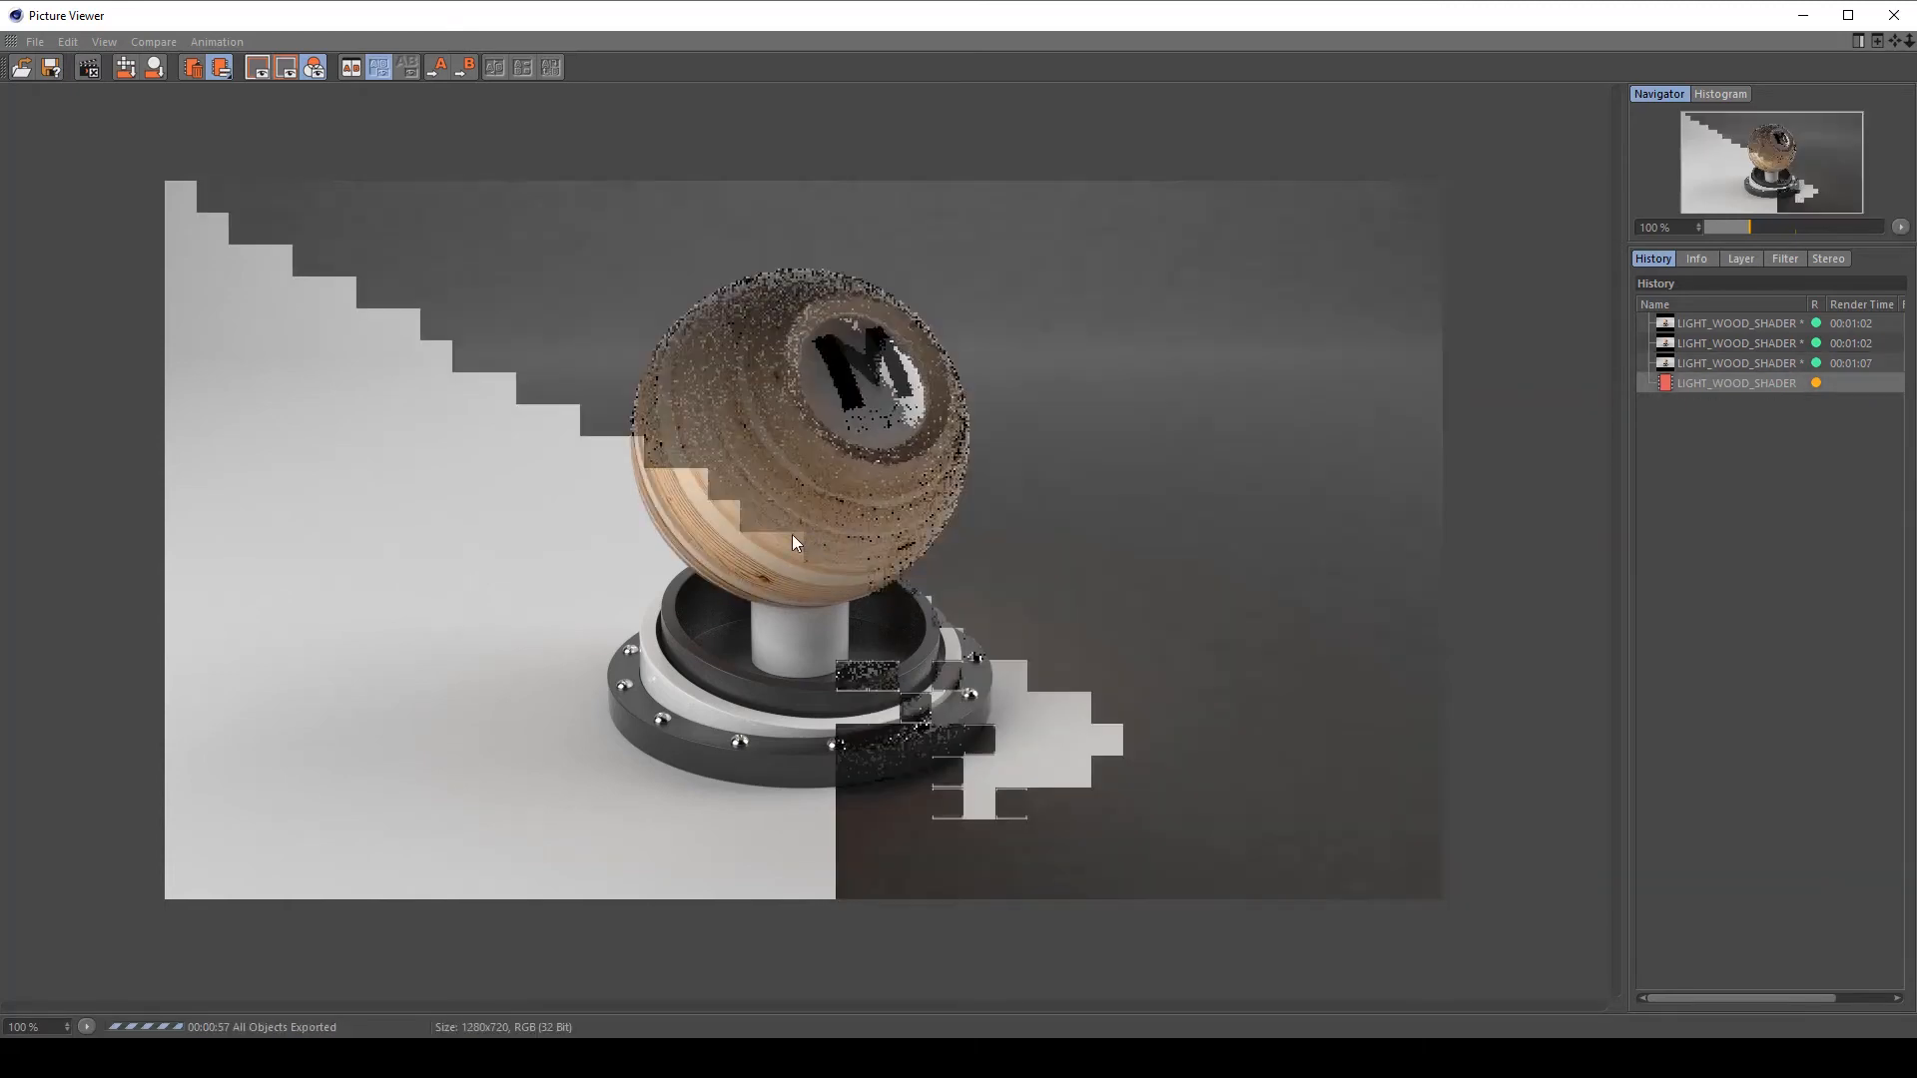
Compare the wood grain on the lower ball up close in the last two renders, and stop the render and close the viewer.
scroll(789, 537, "up", 2)
scroll(784, 539, "up", 5)
key("Up")
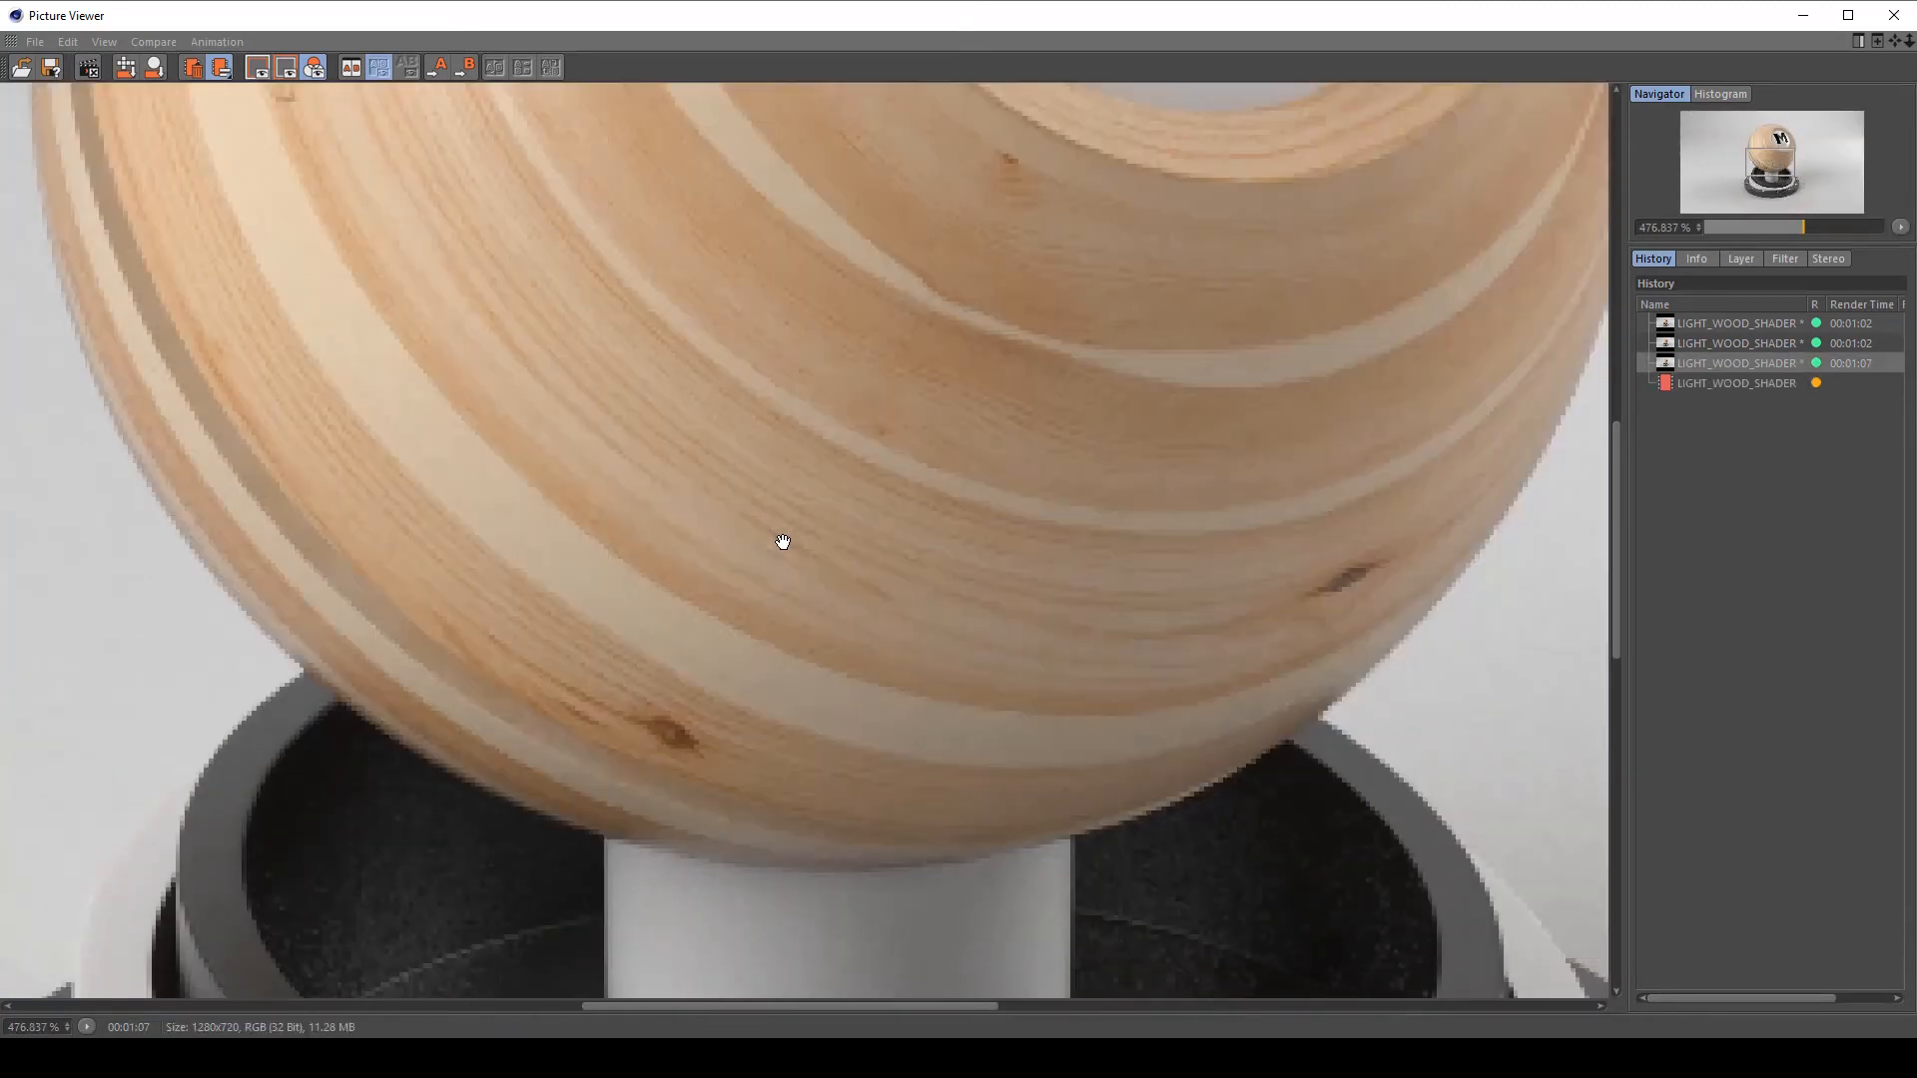
key("Down")
key("Up")
key("Down")
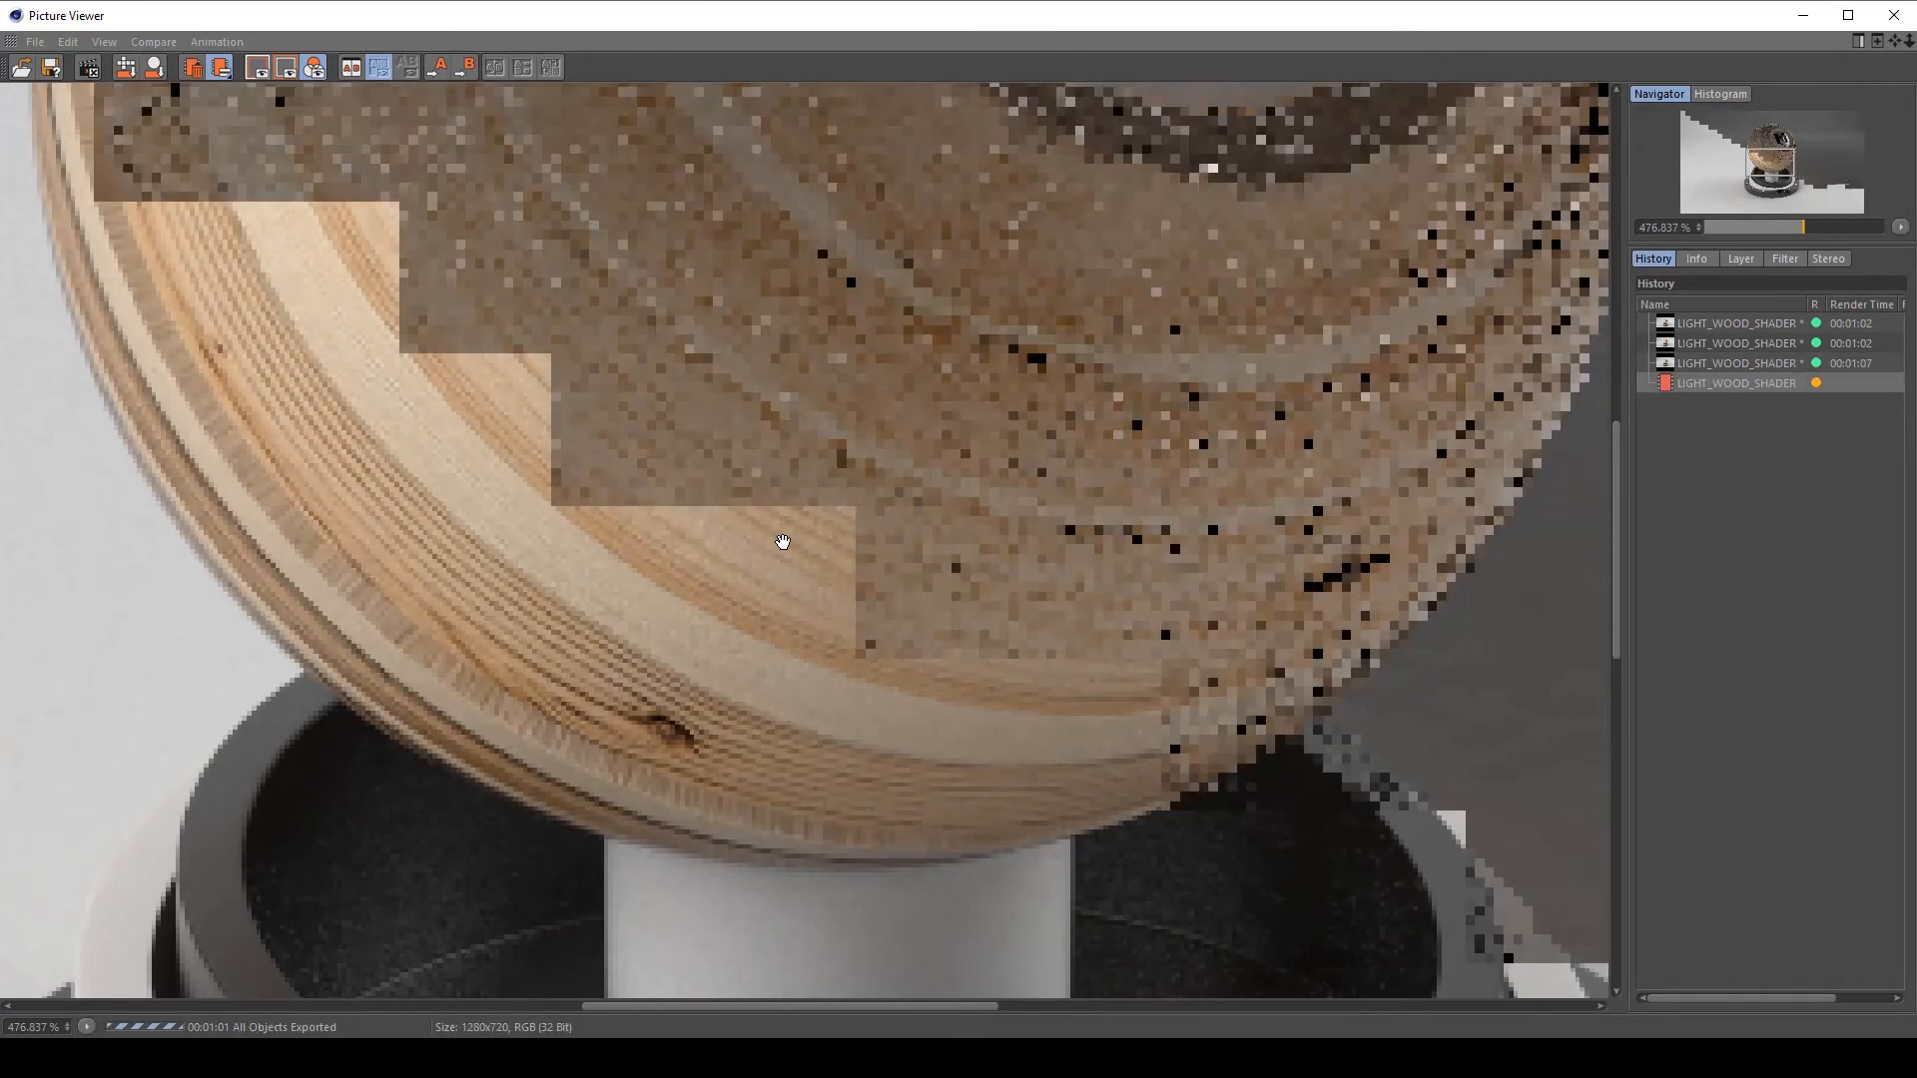
key("Up")
key("Down")
key("Up")
key("Down")
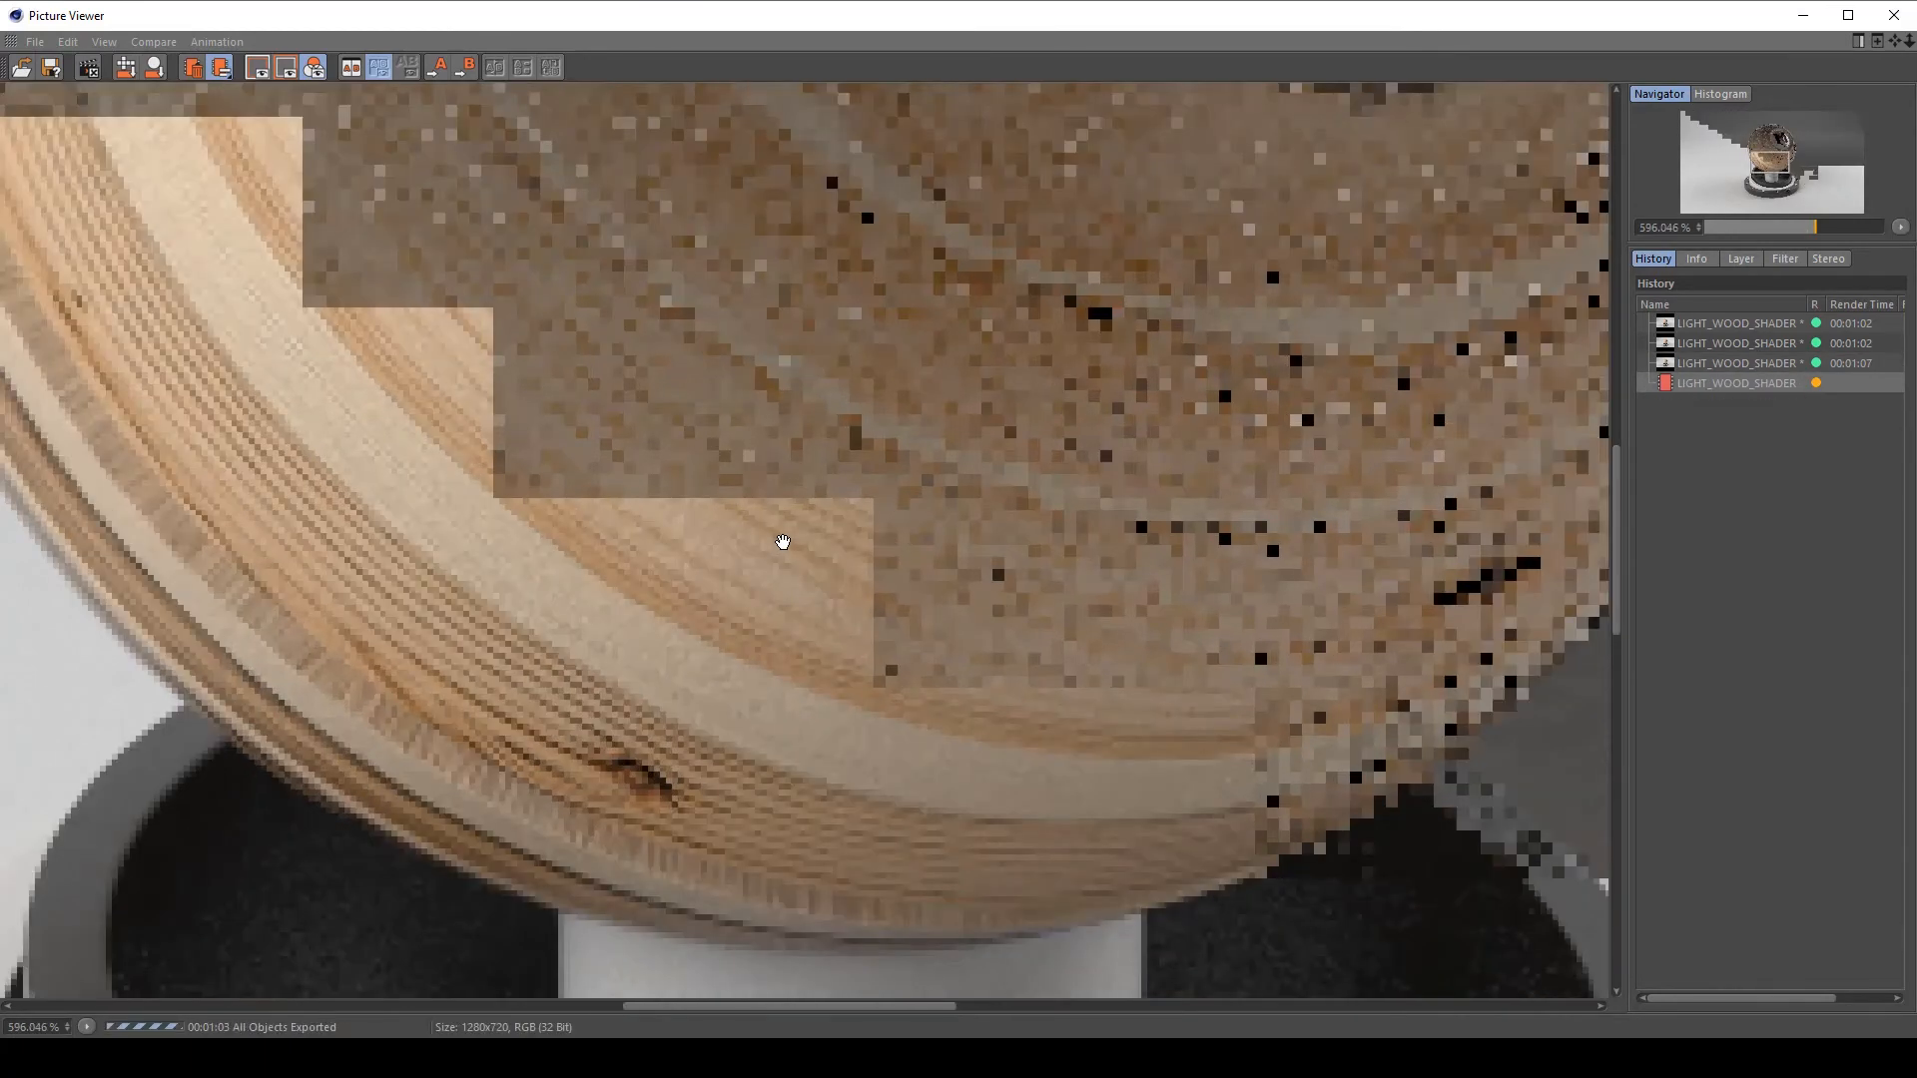
scroll(783, 541, "down", 4)
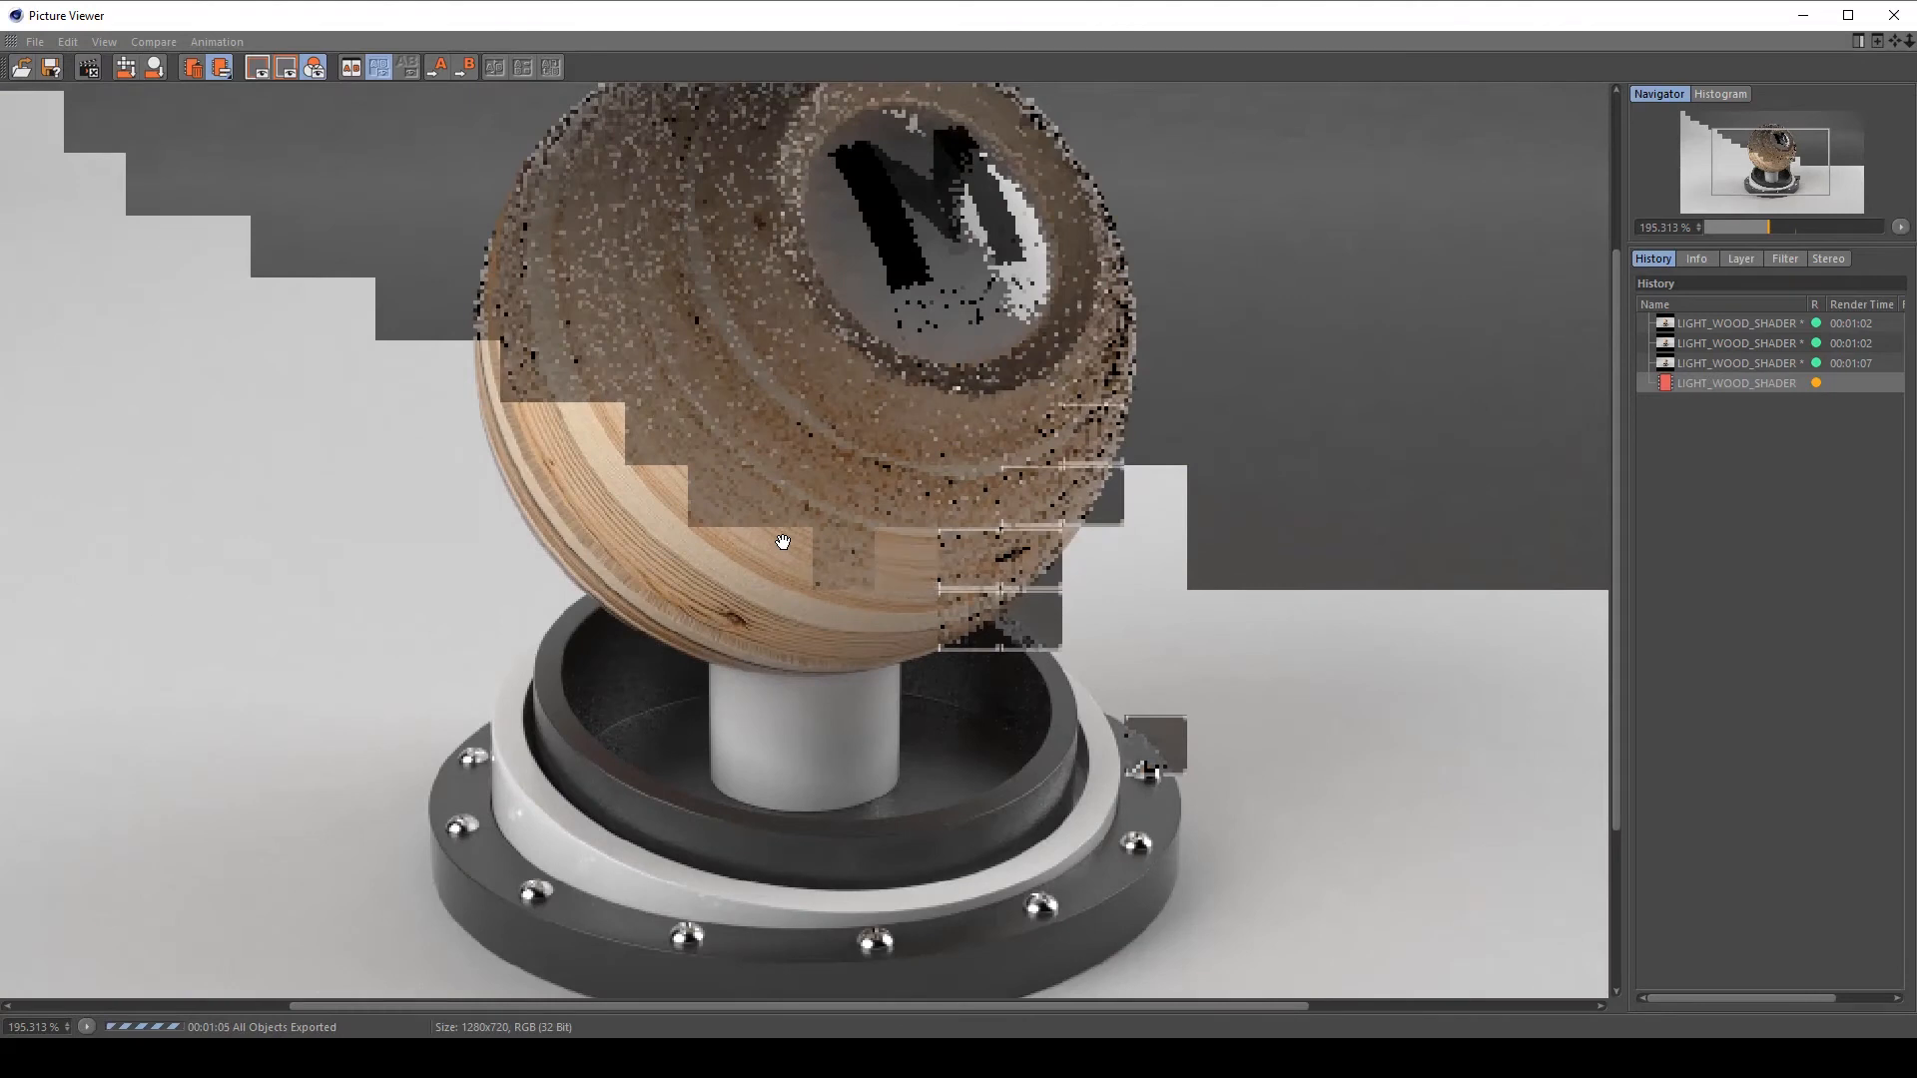
left_click(1895, 15)
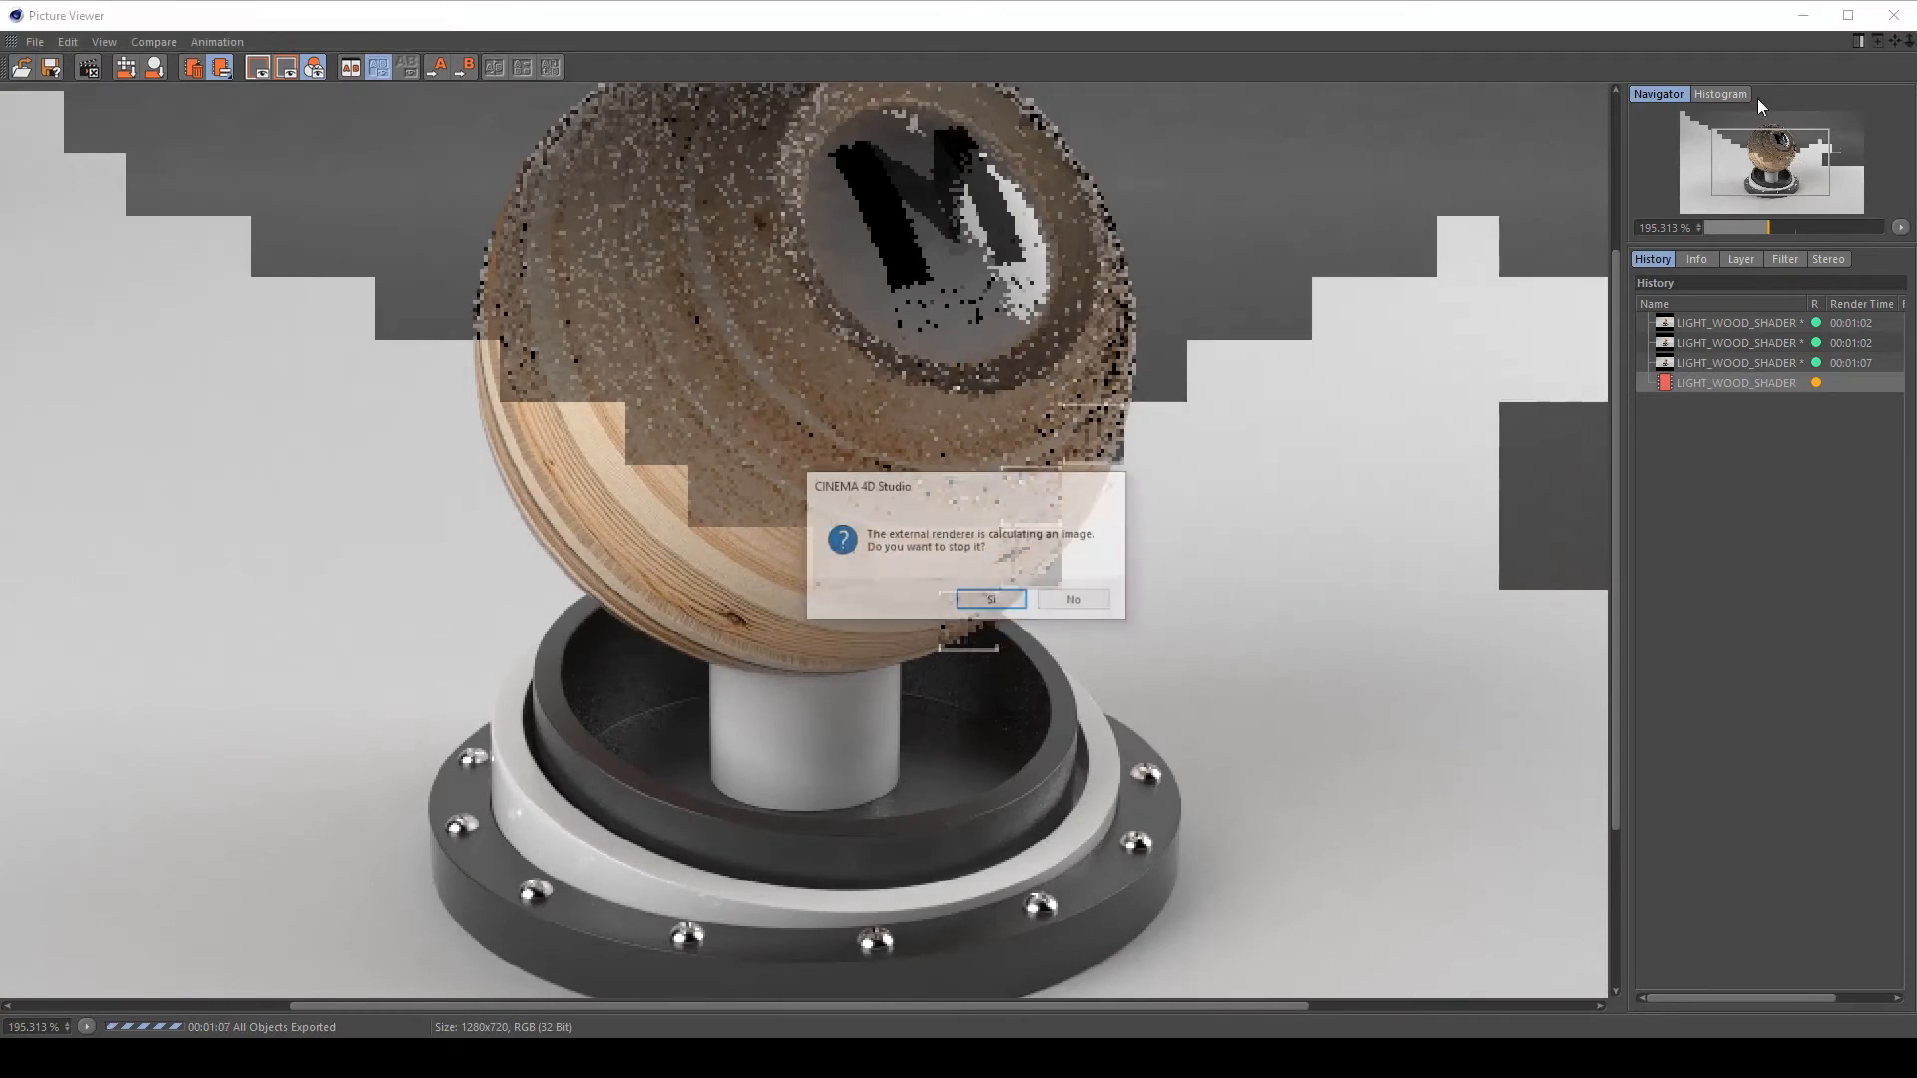
left_click(996, 598)
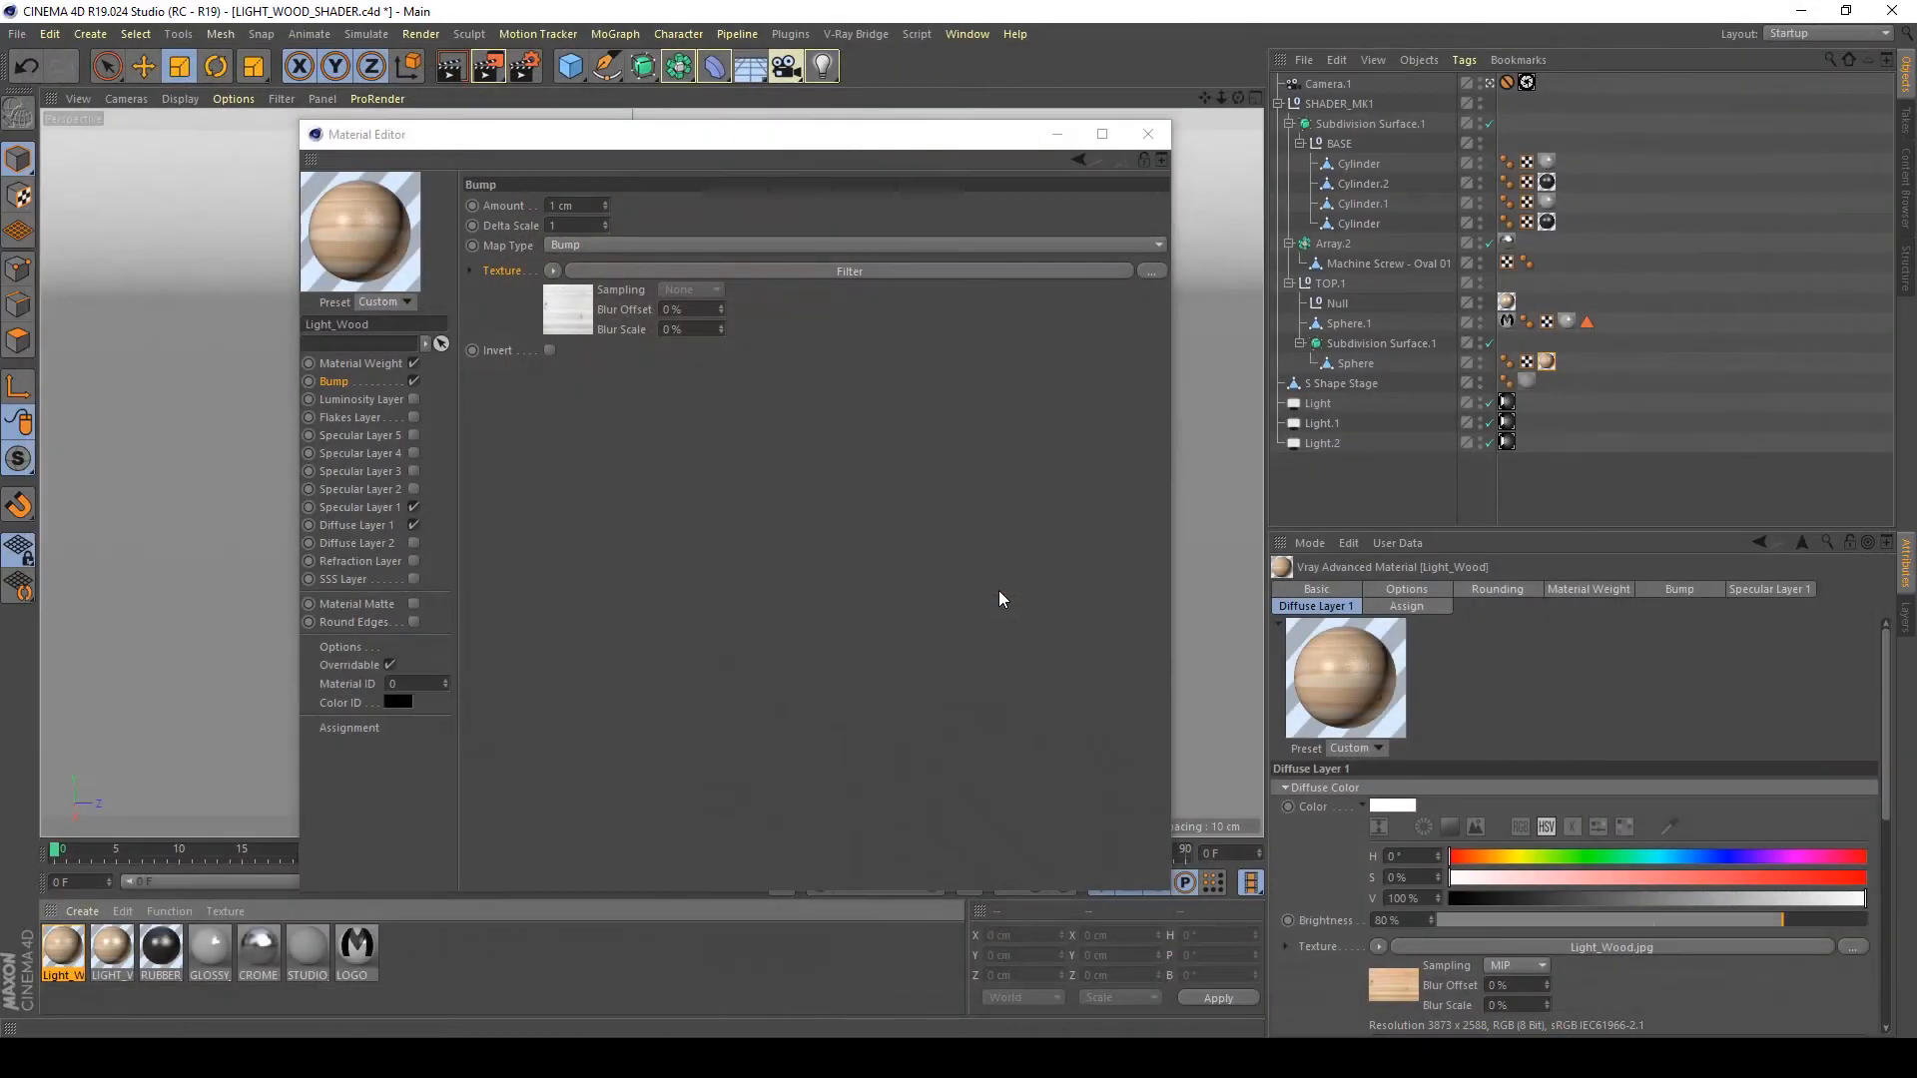
Set the Bump amount of the Light_Wood material to 0.1 cm and start a new render of the shader ball.
left_click(567, 204)
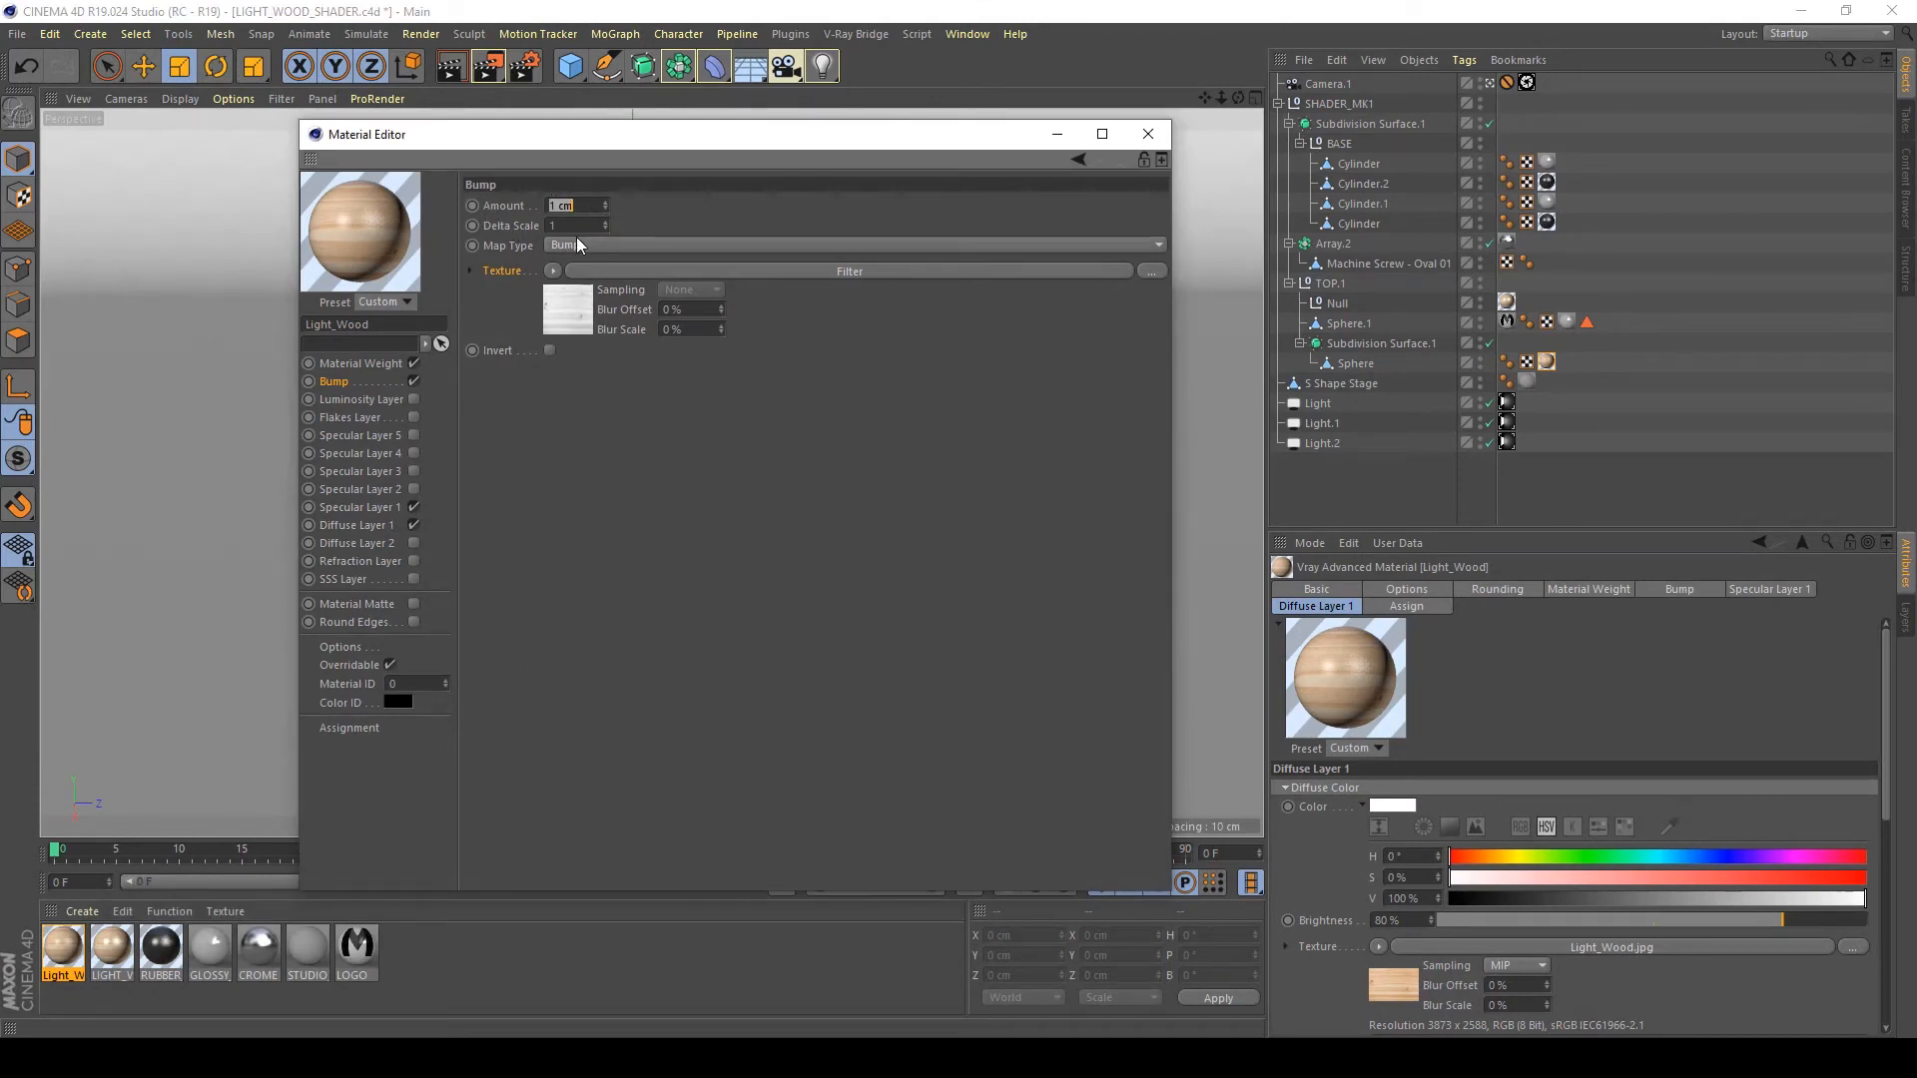
type("0.1")
left_click(490, 67)
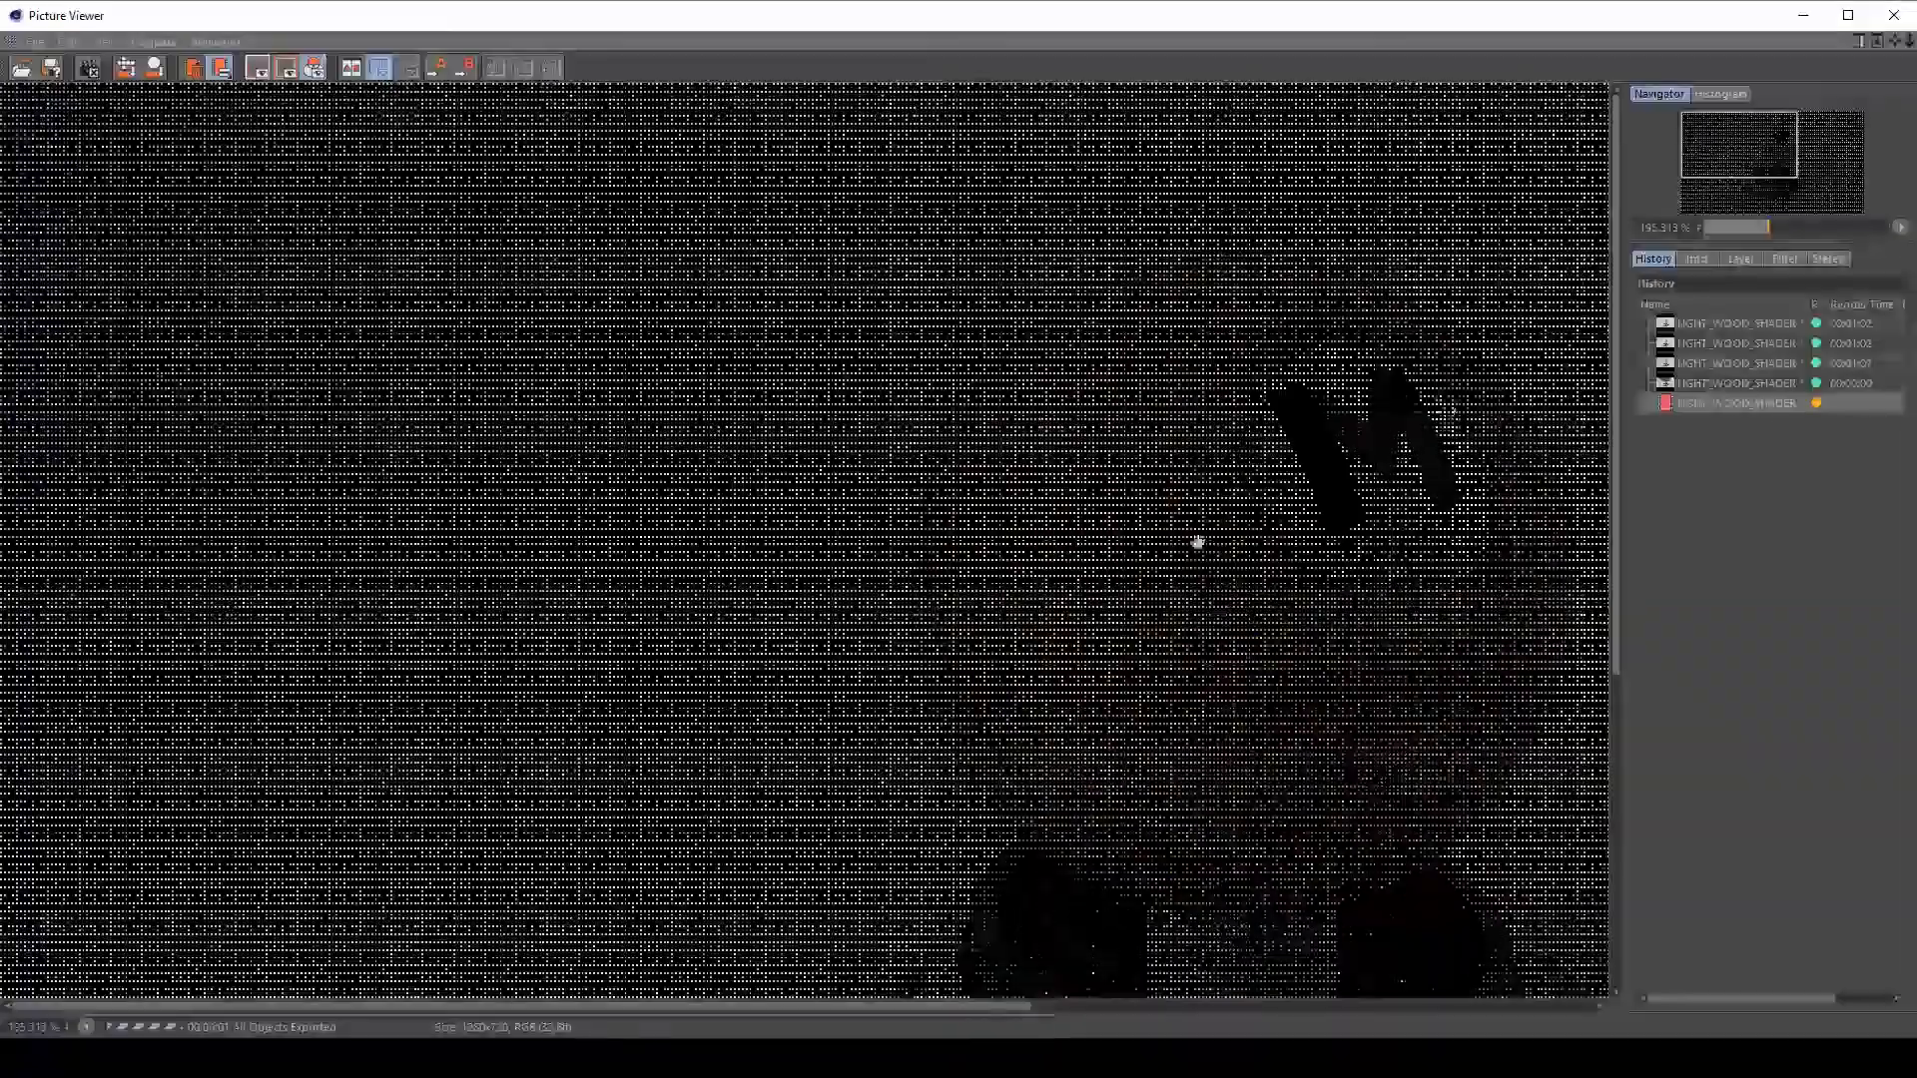
scroll(1048, 560, "down", 3)
scroll(1036, 560, "up", 1)
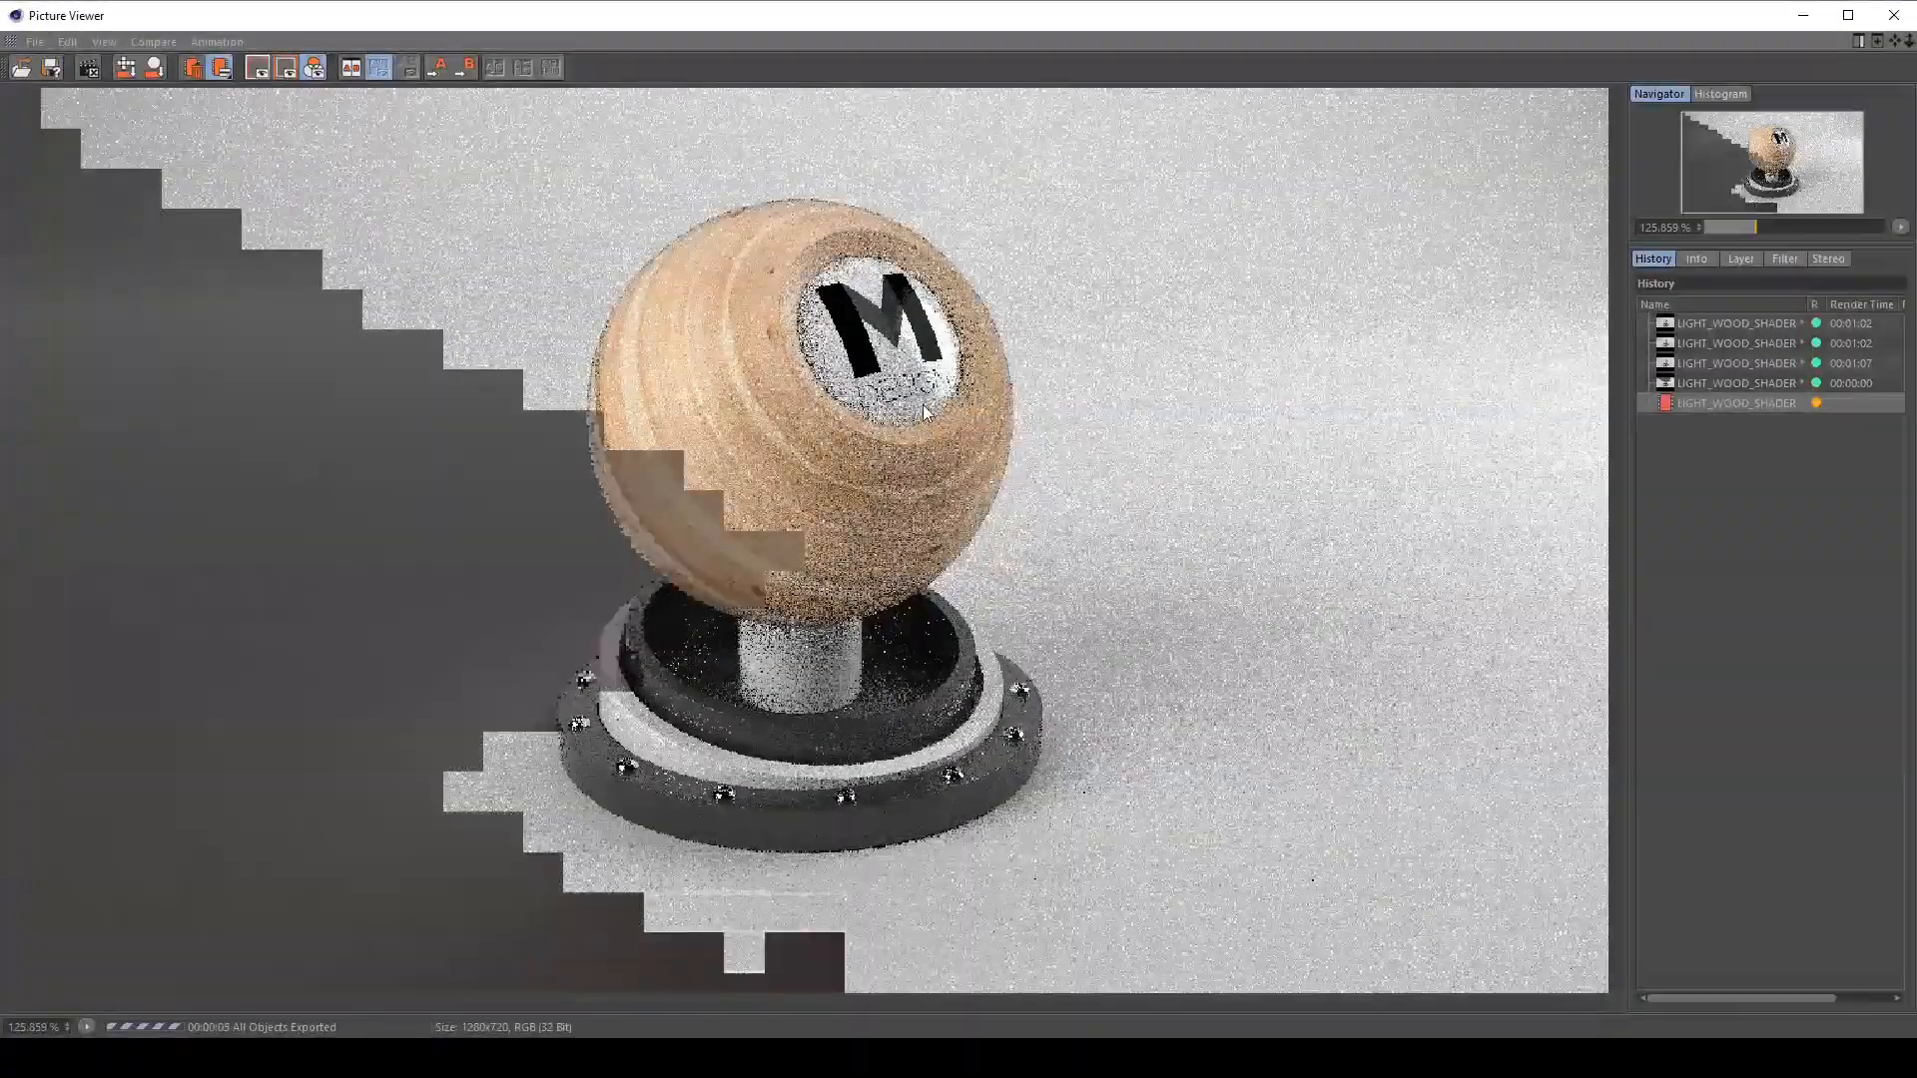
Delete the stopped, incomplete render from the history and show the newest render.
left_click(1766, 382)
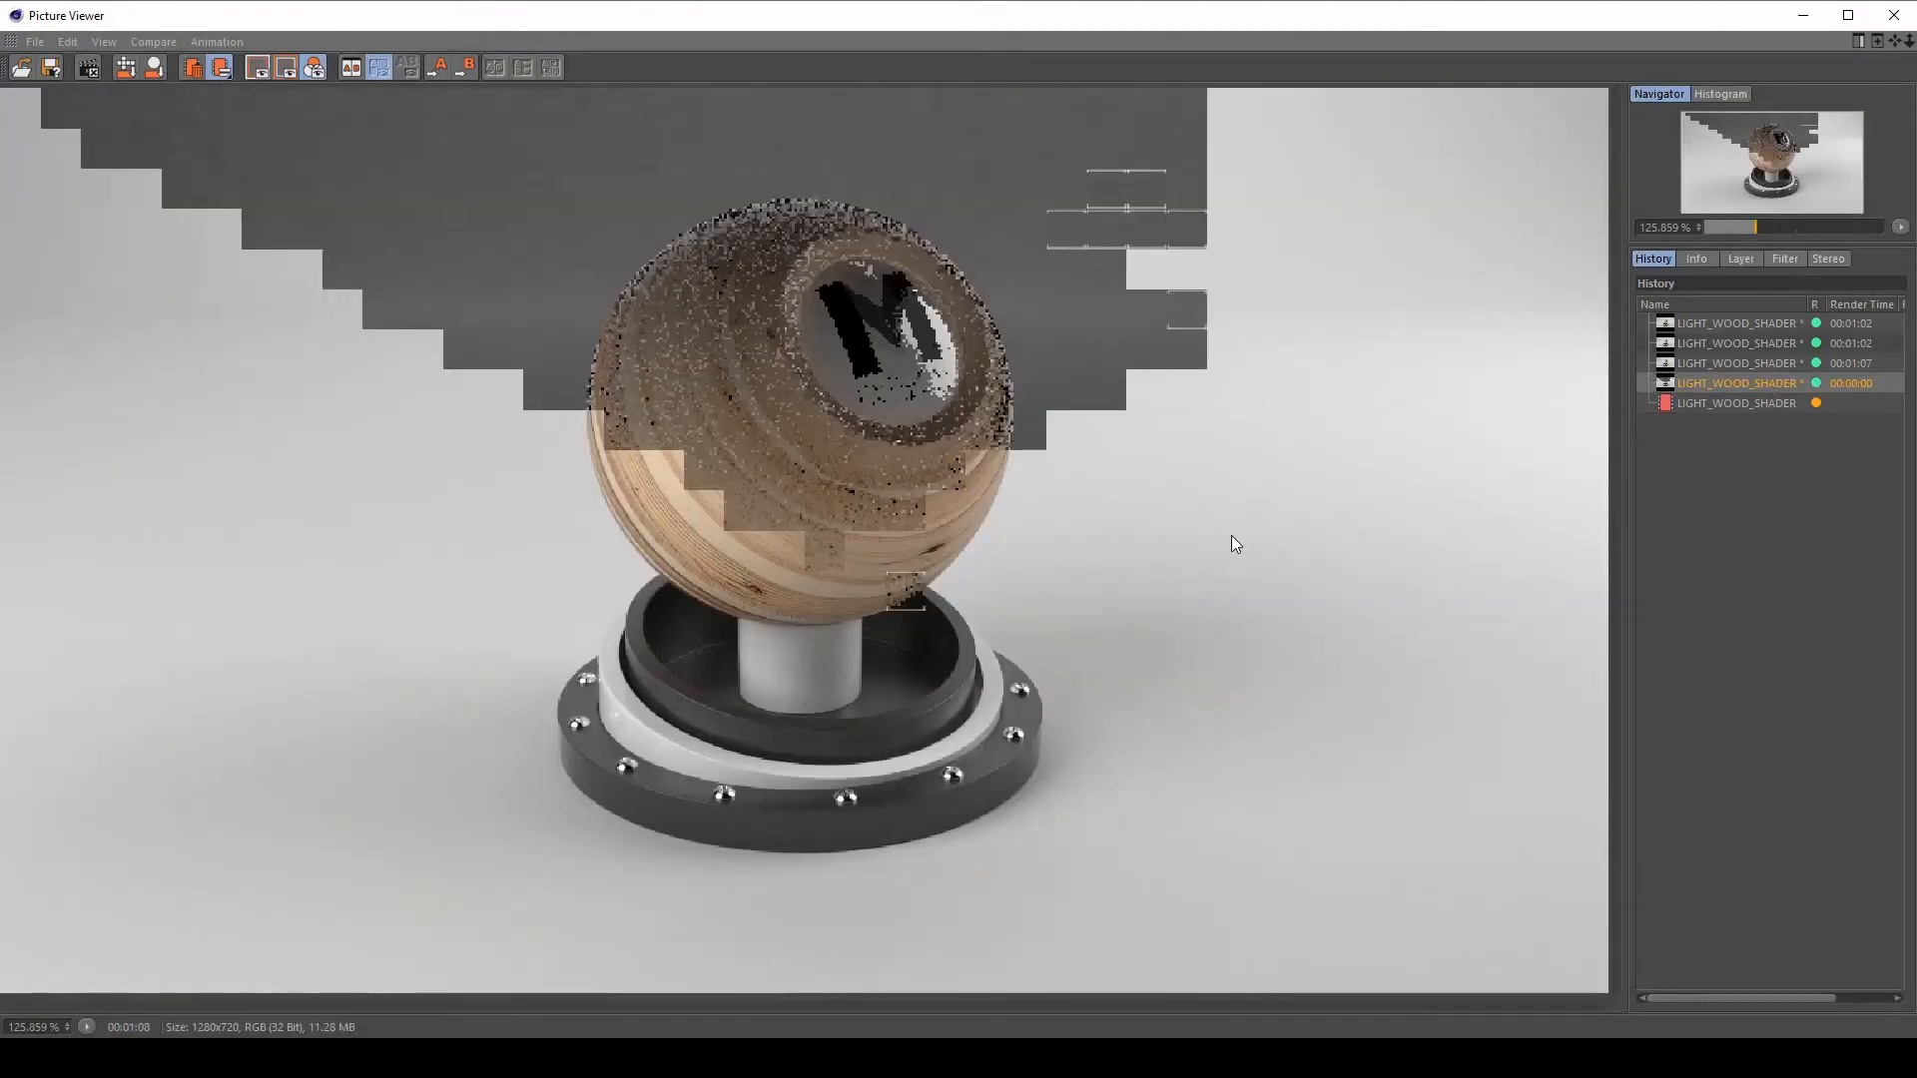
key("Delete")
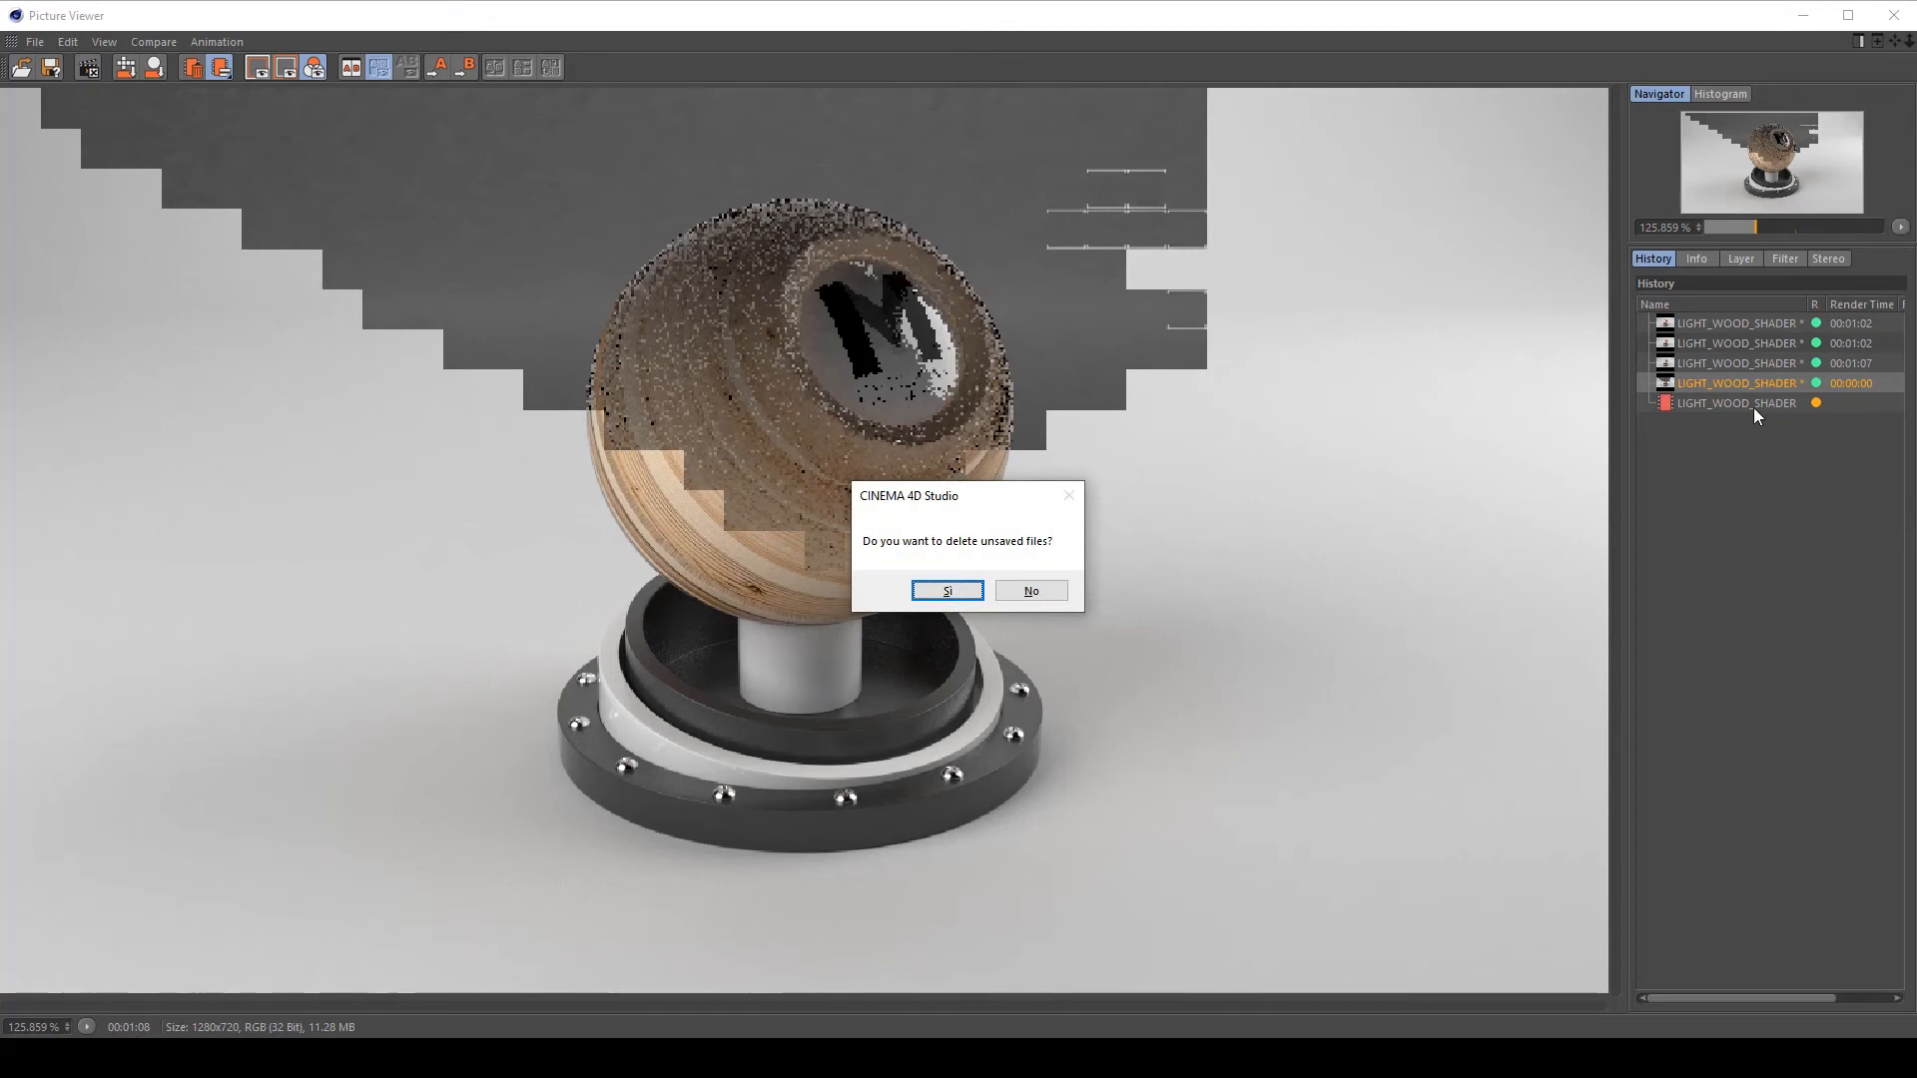
left_click(961, 592)
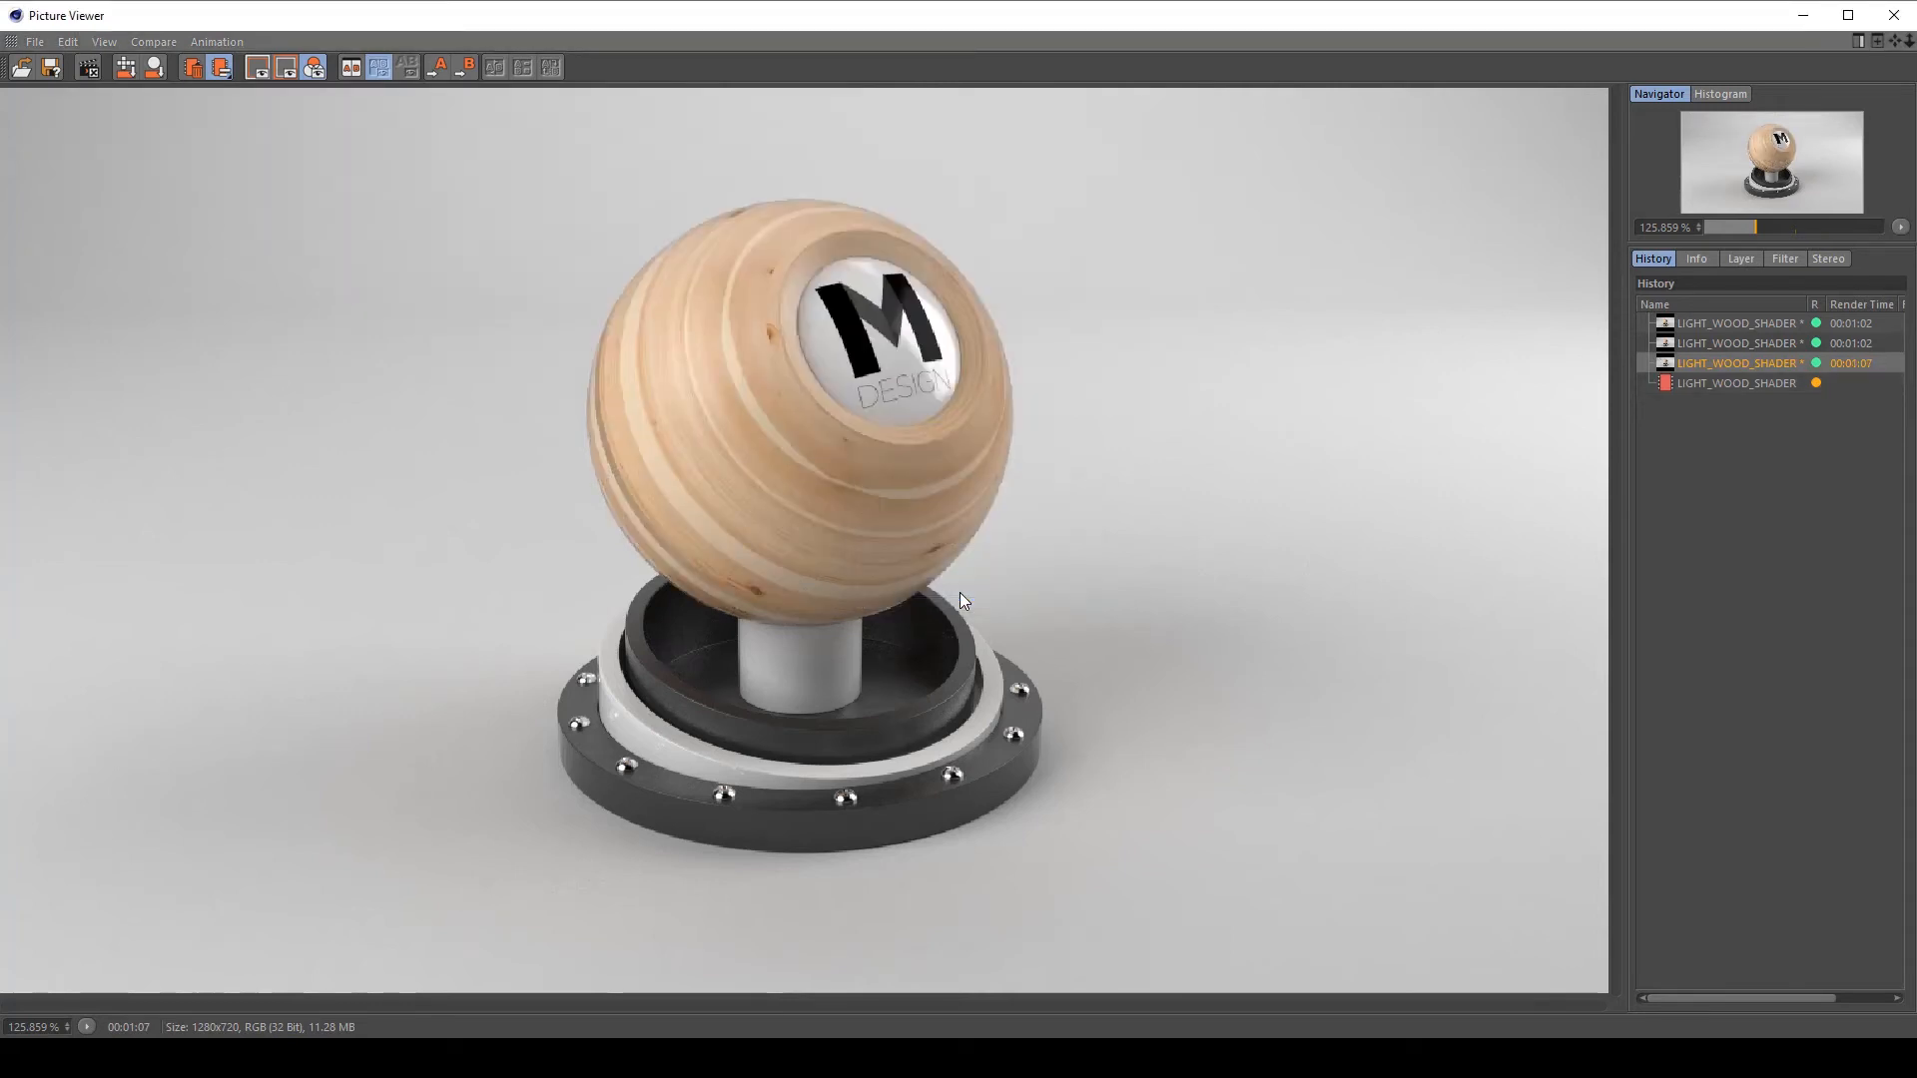
left_click(1745, 382)
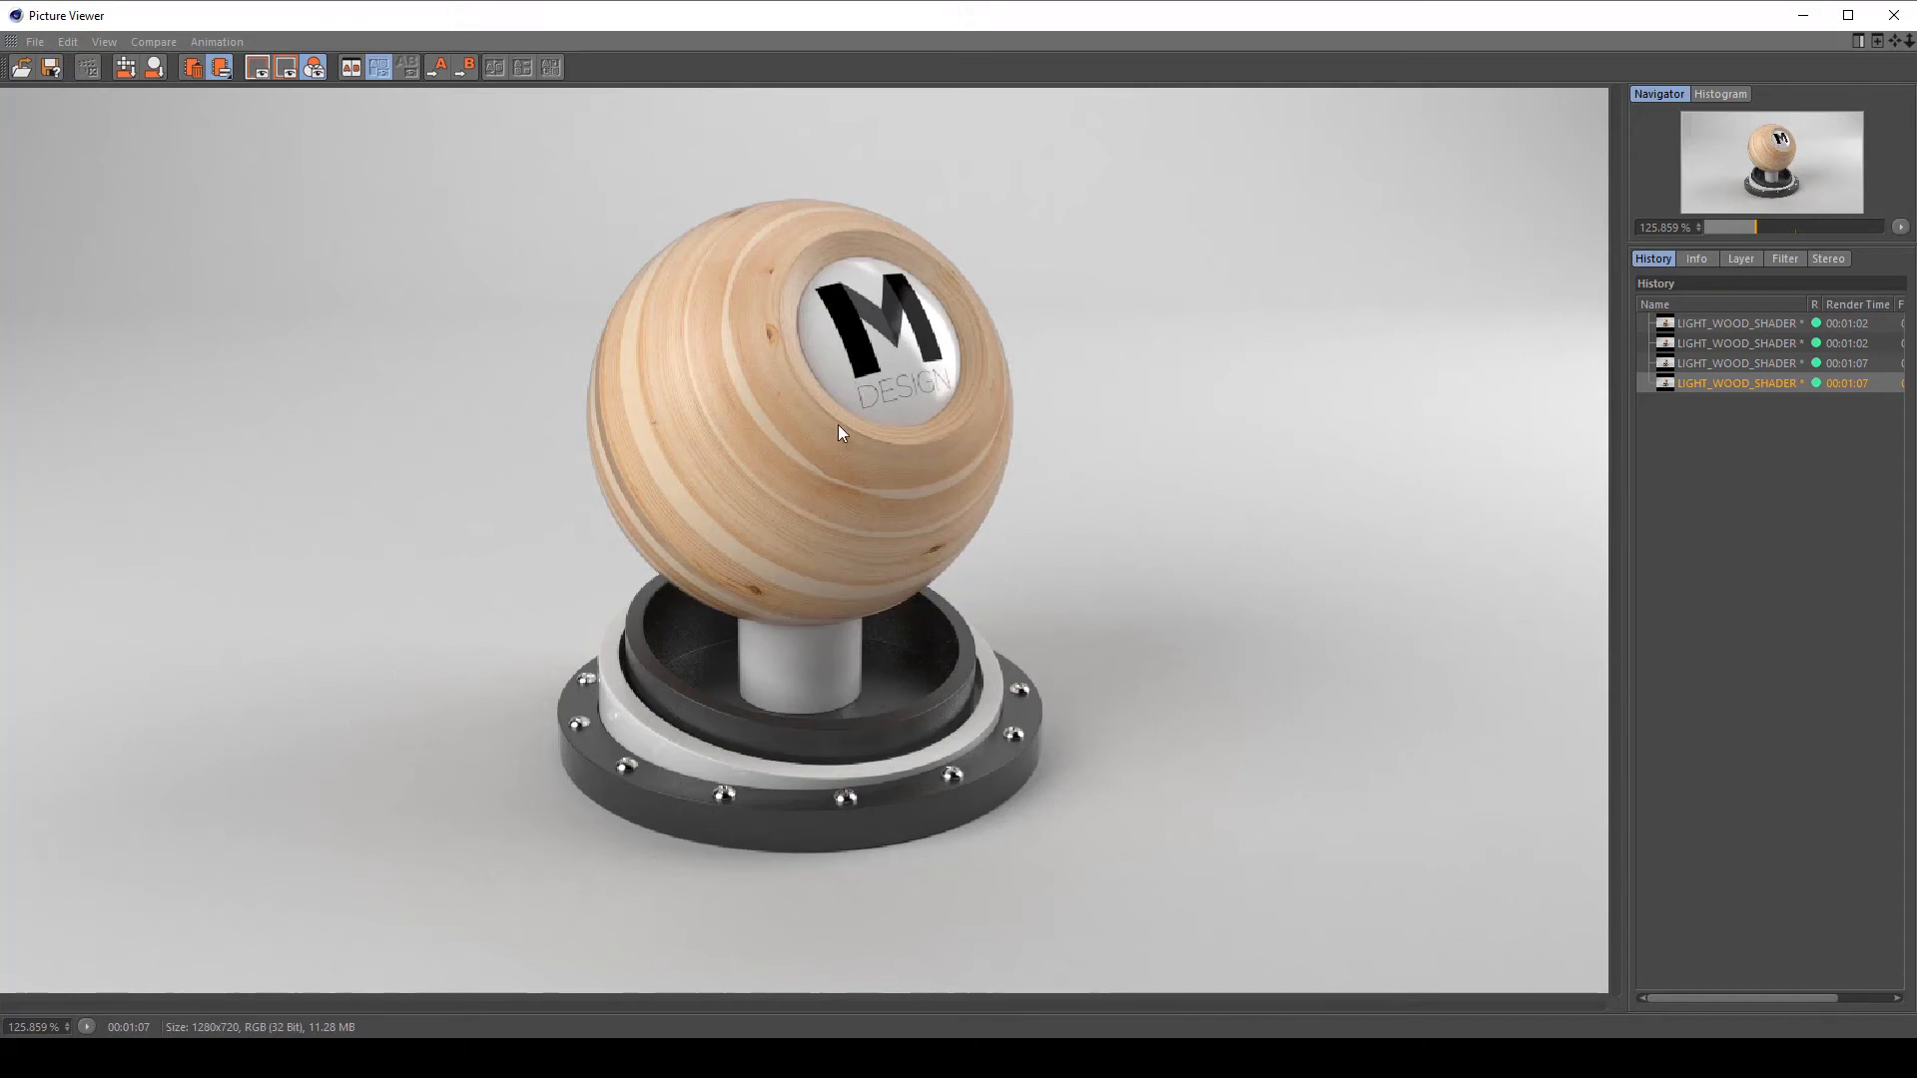
Alternate between the last two renders in the history to compare the wood without bump and with the 0.1 cm bump.
left_click(1763, 363)
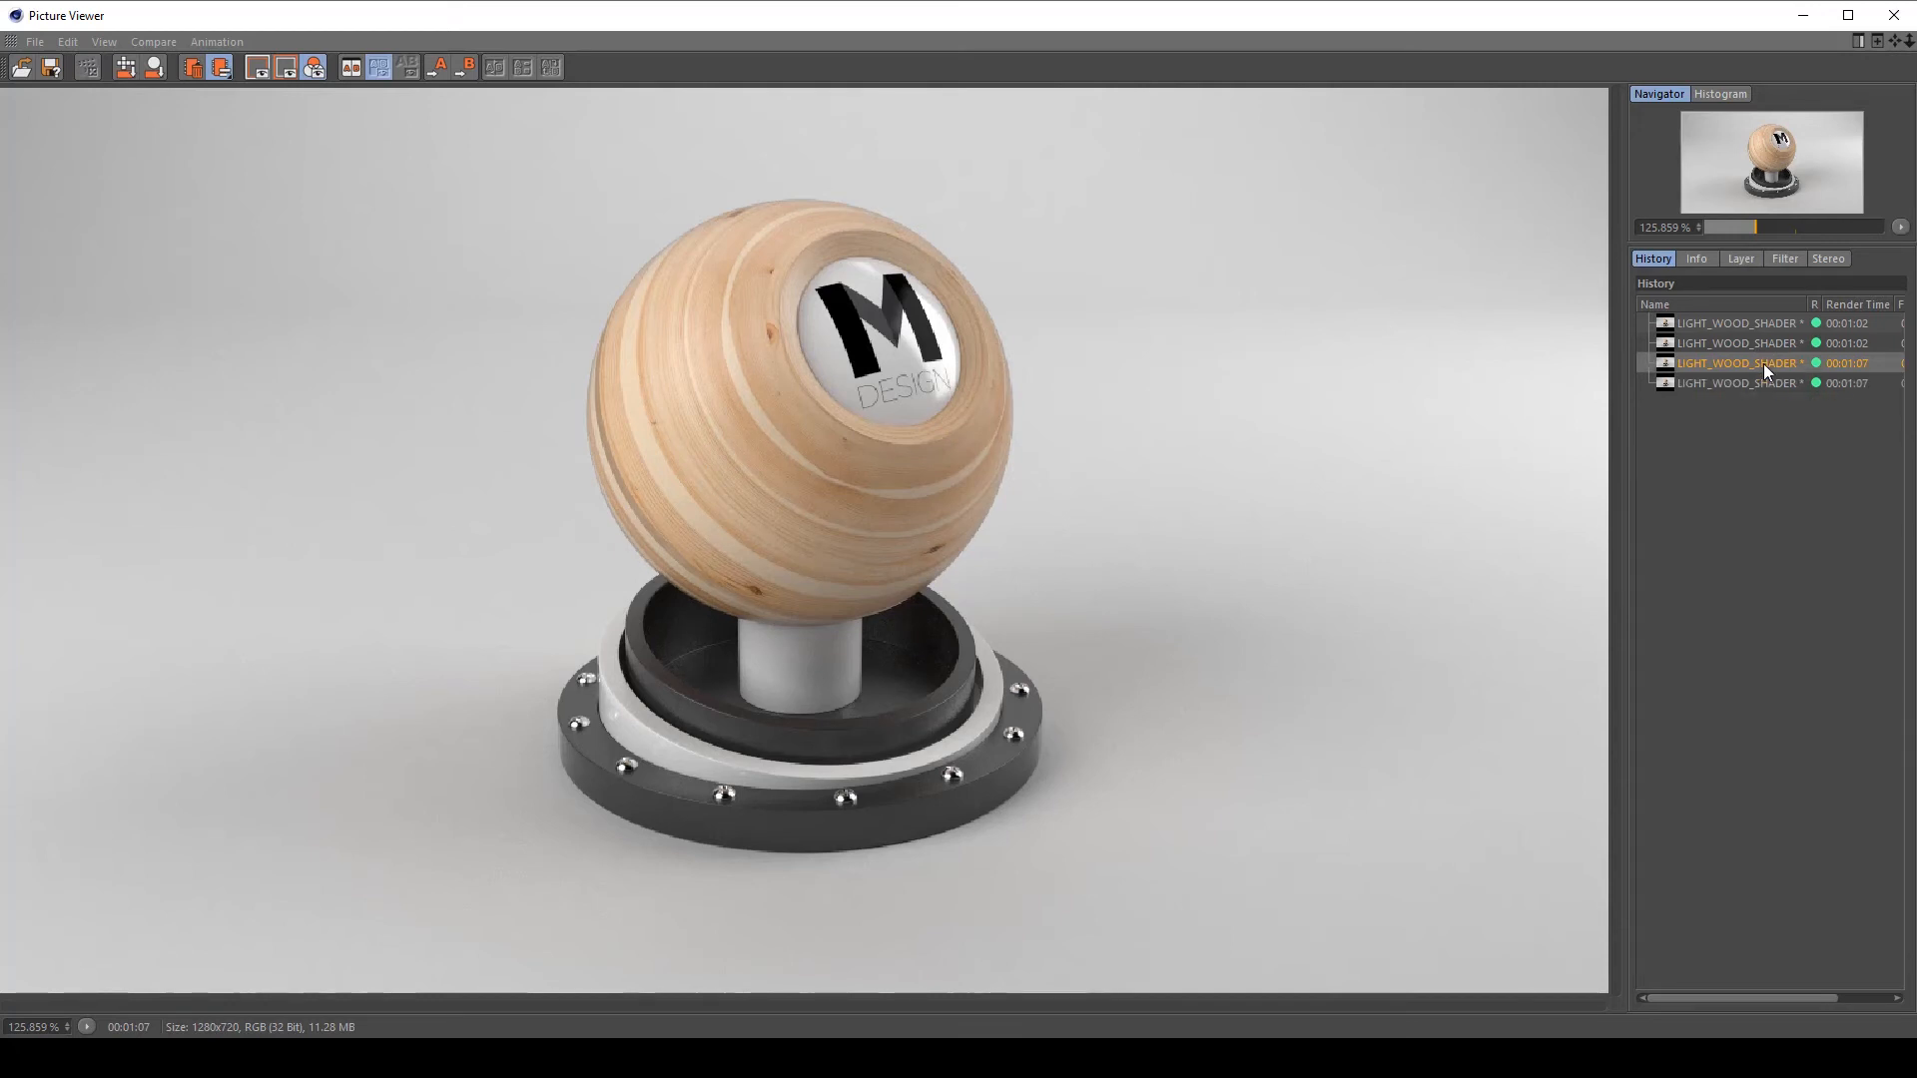
left_click(1767, 378)
left_click(1768, 361)
left_click(1769, 378)
left_click(1770, 361)
left_click(1768, 382)
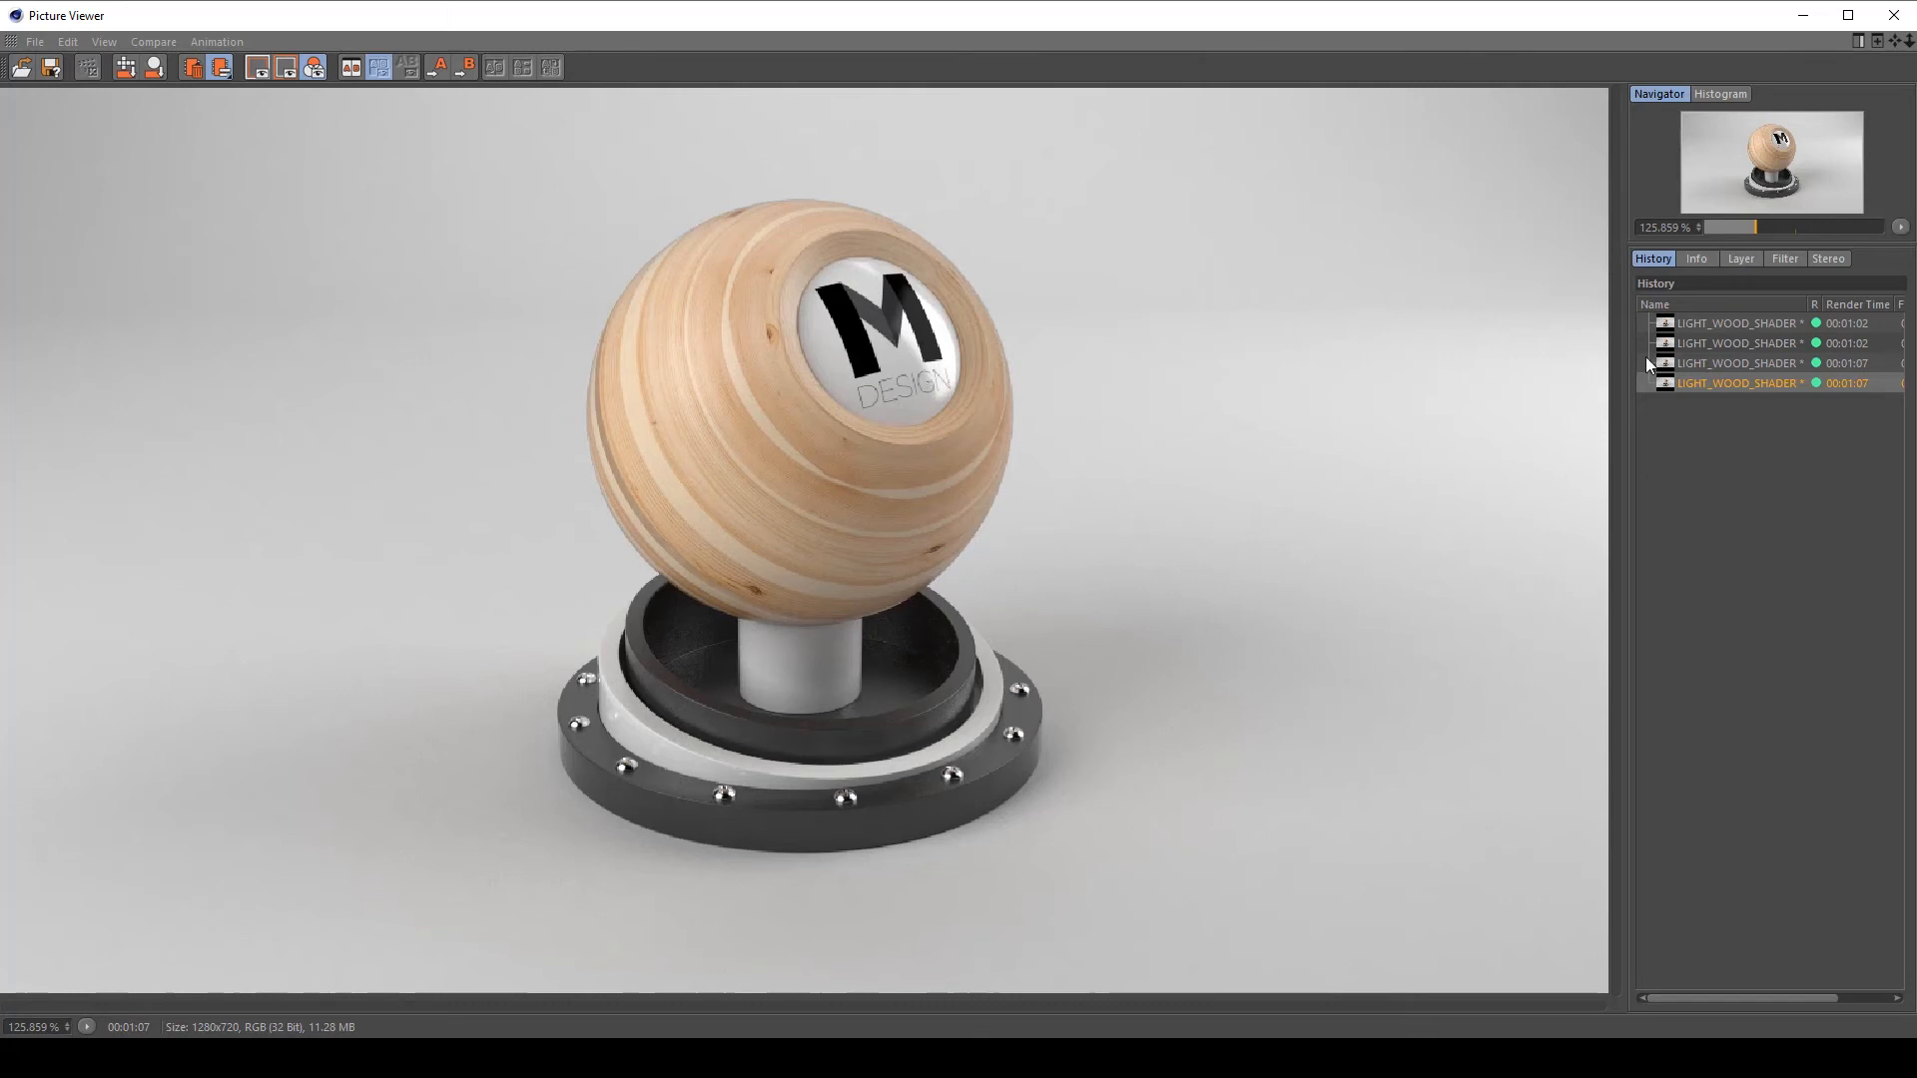
left_click(1760, 363)
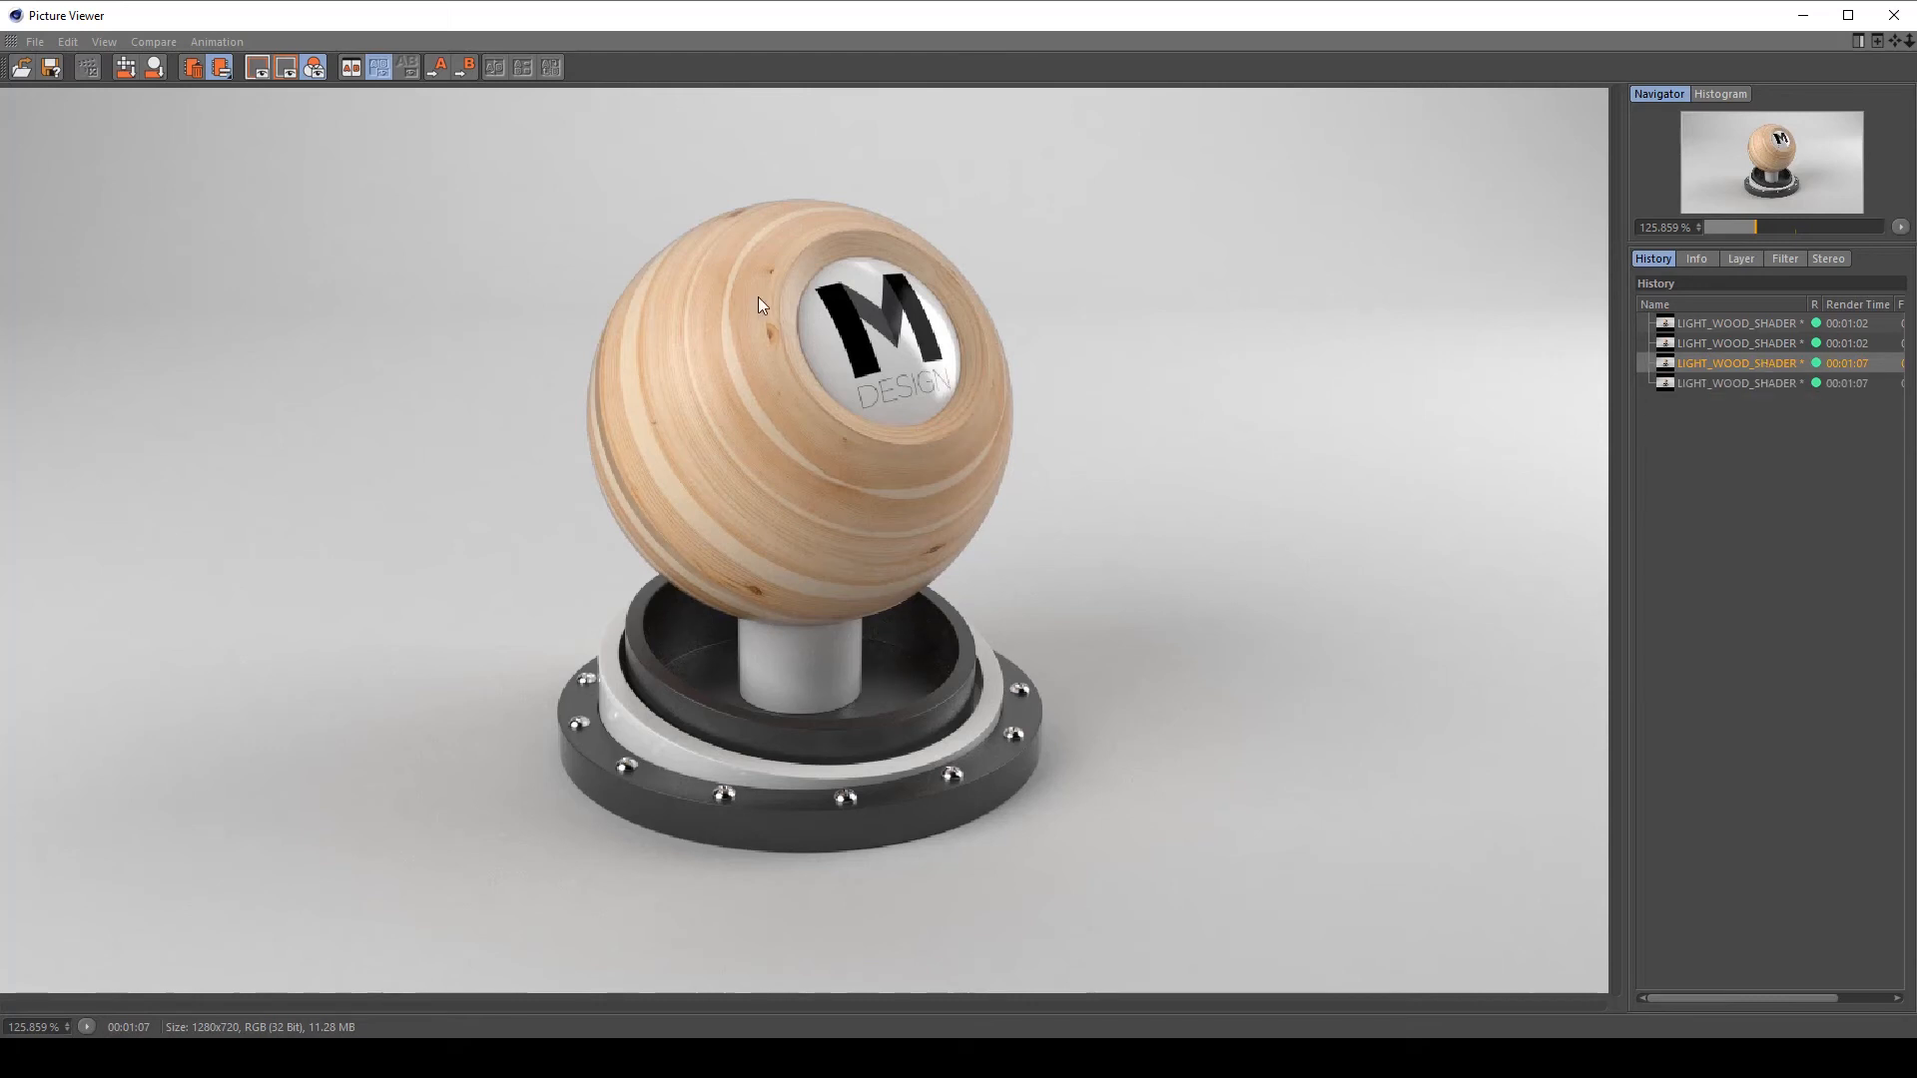
Compare the last two renders up close around the logo and the ball's lower part, and close the viewer.
scroll(758, 296, "up", 5)
left_click(1737, 384)
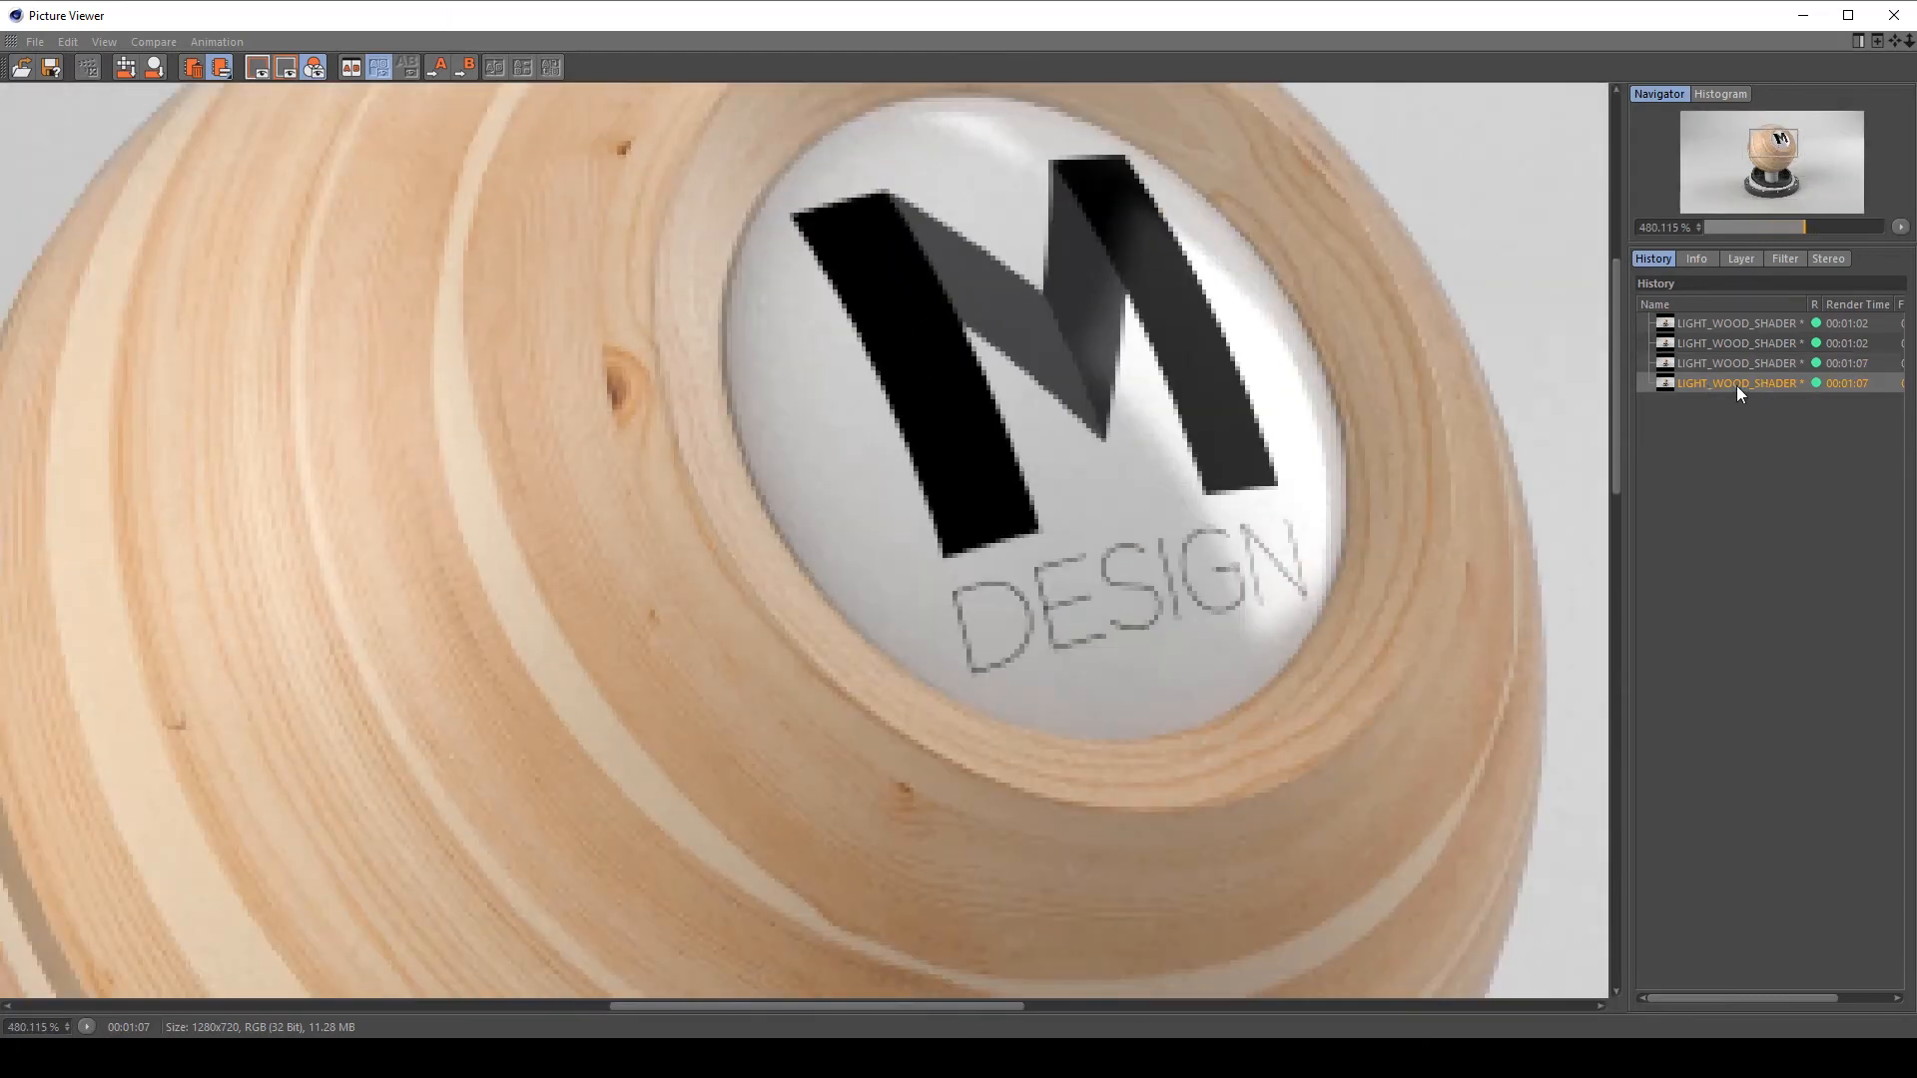
left_click(1748, 357)
left_click(1758, 380)
left_click(1716, 363)
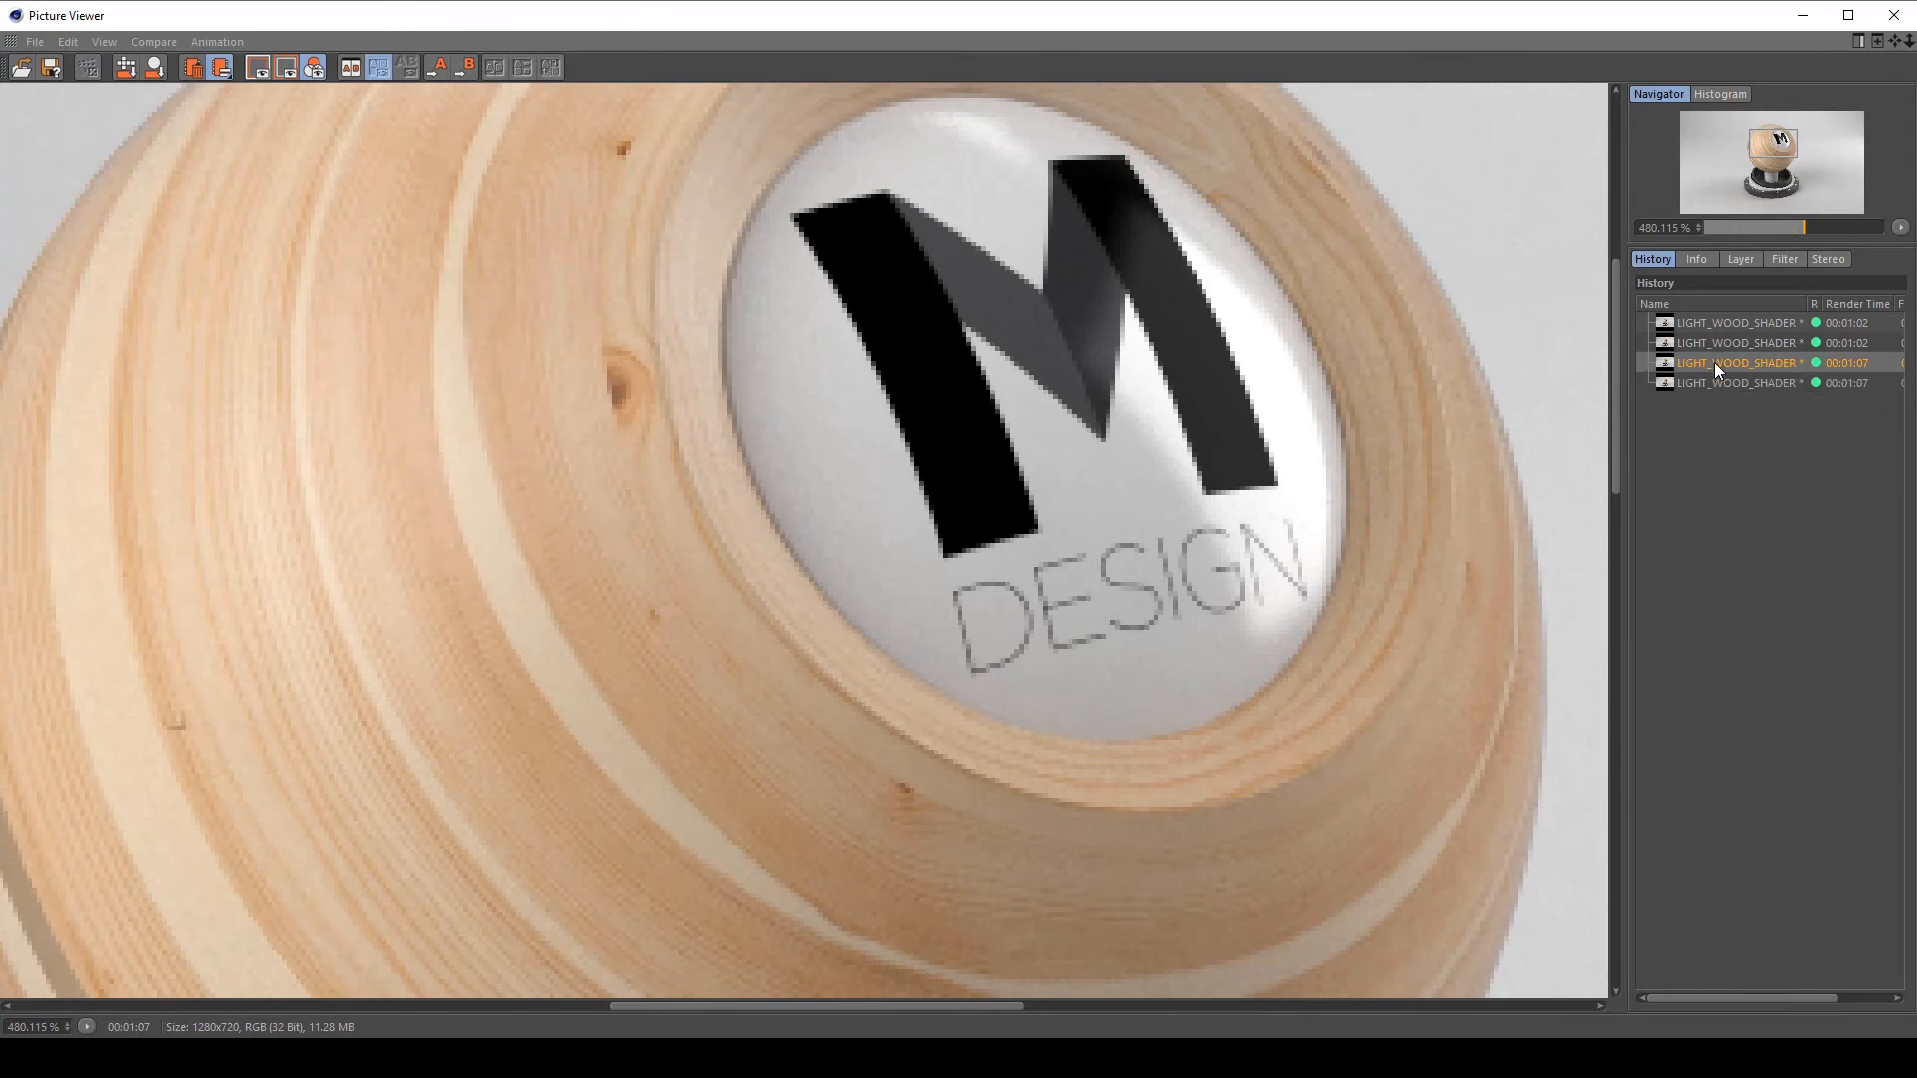
left_click(1733, 383)
scroll(938, 453, "down", 2)
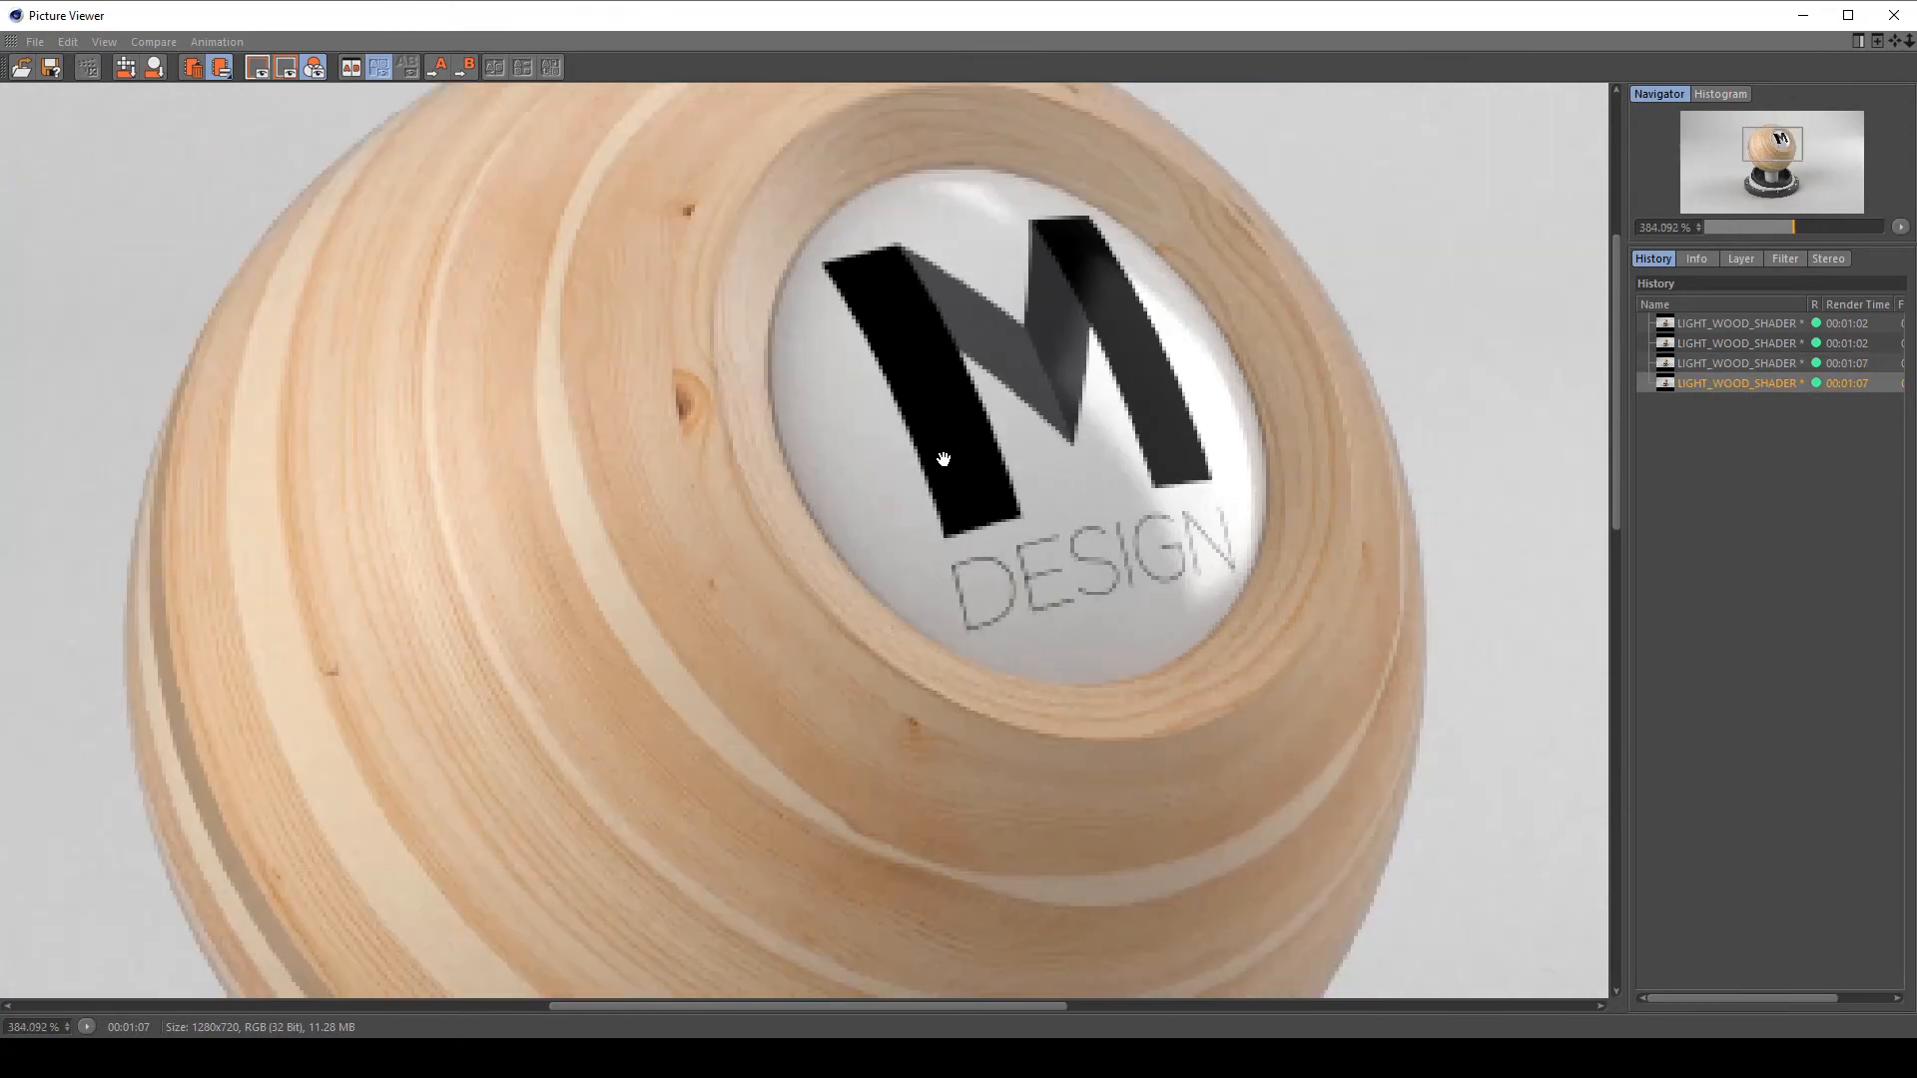
left_click_drag(956, 575, 998, 257)
scroll(1026, 359, "down", 2)
left_click_drag(1026, 360, 984, 489)
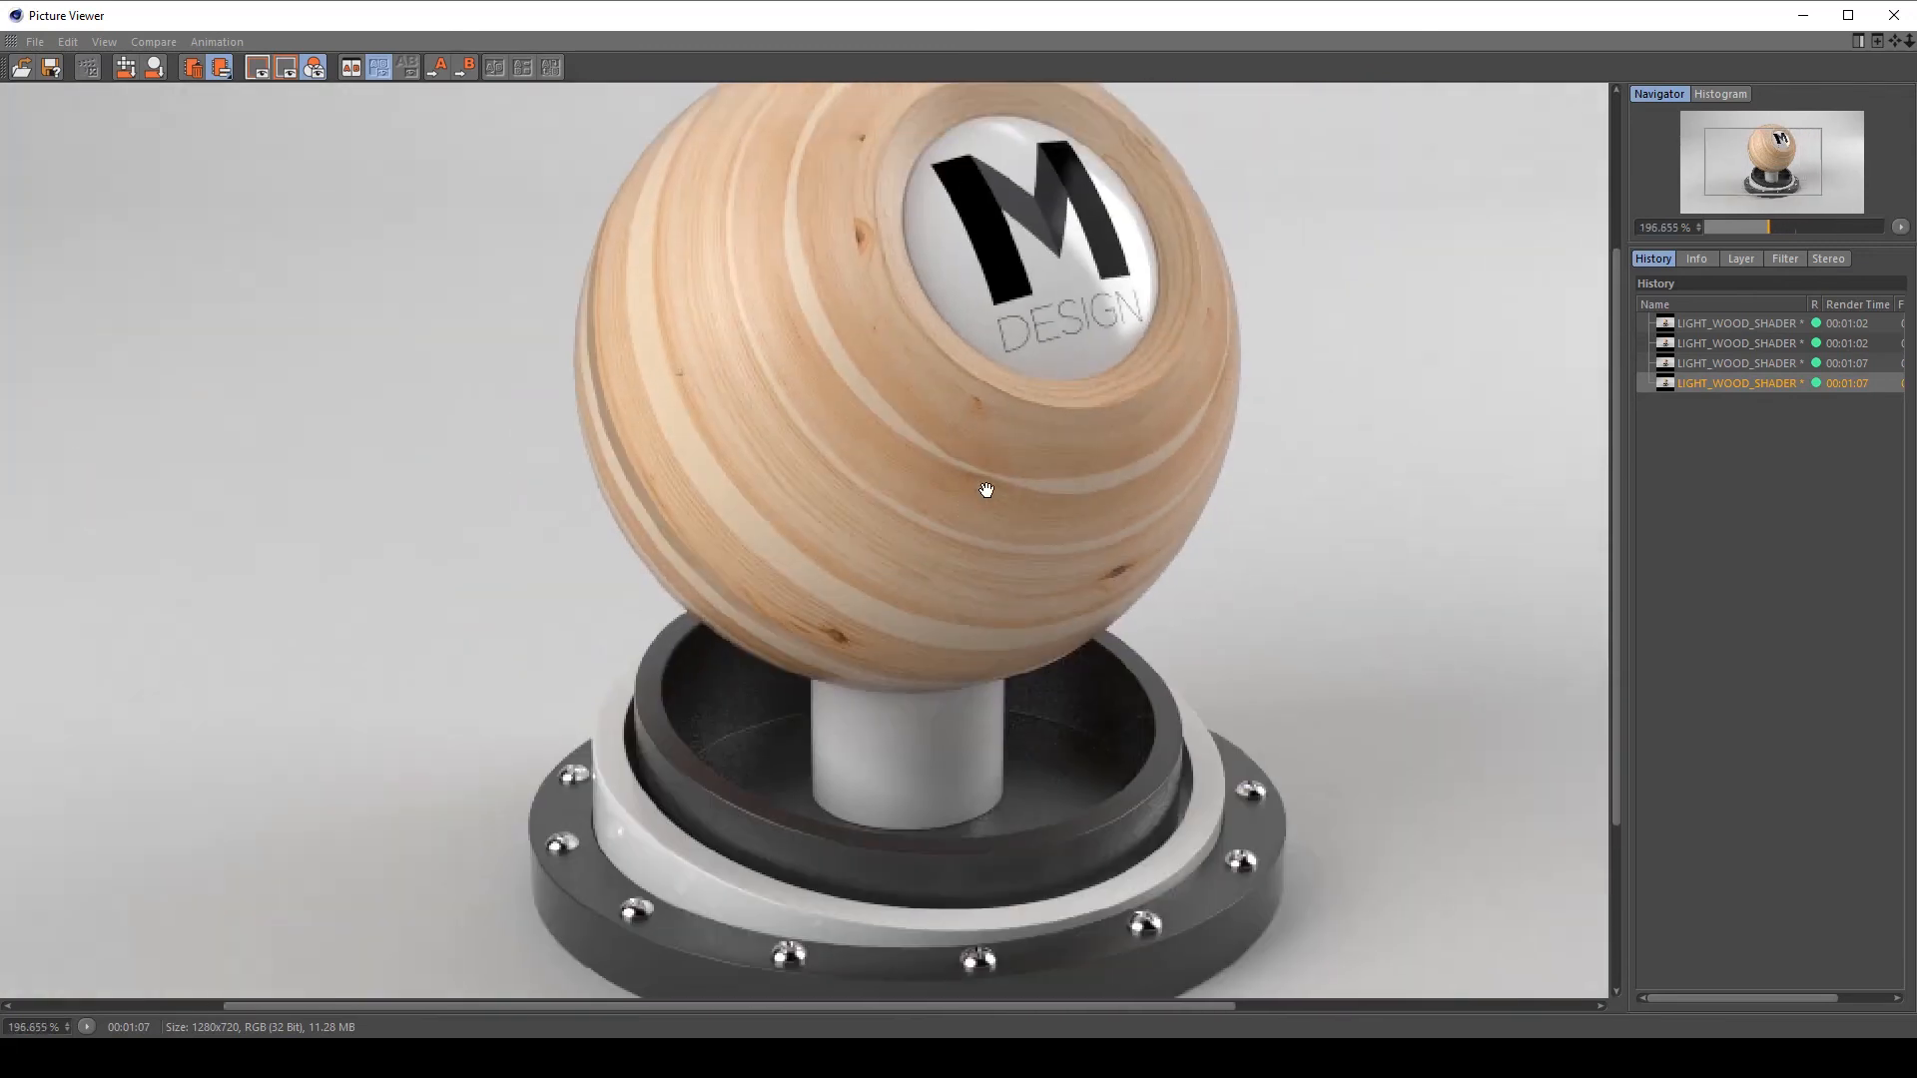
scroll(971, 538, "down", 1)
scroll(971, 538, "down", 1)
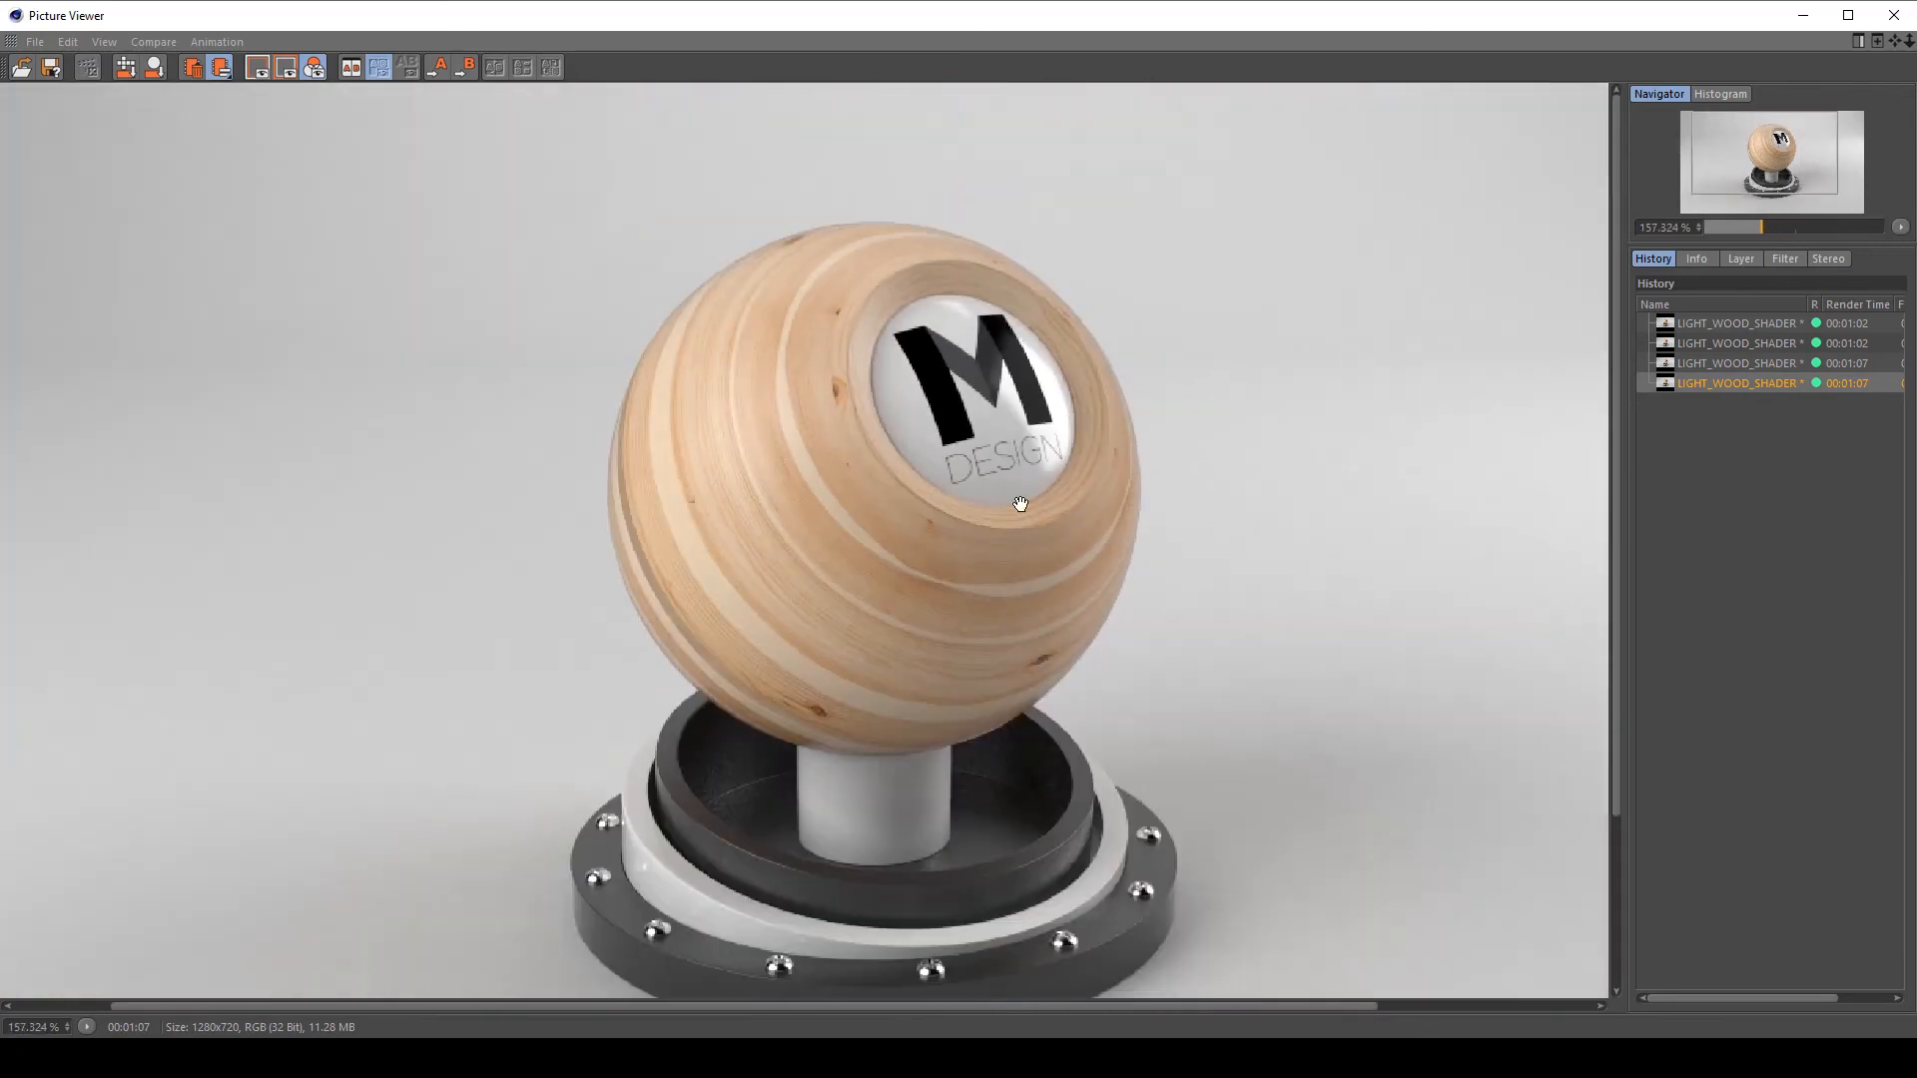
left_click(1894, 15)
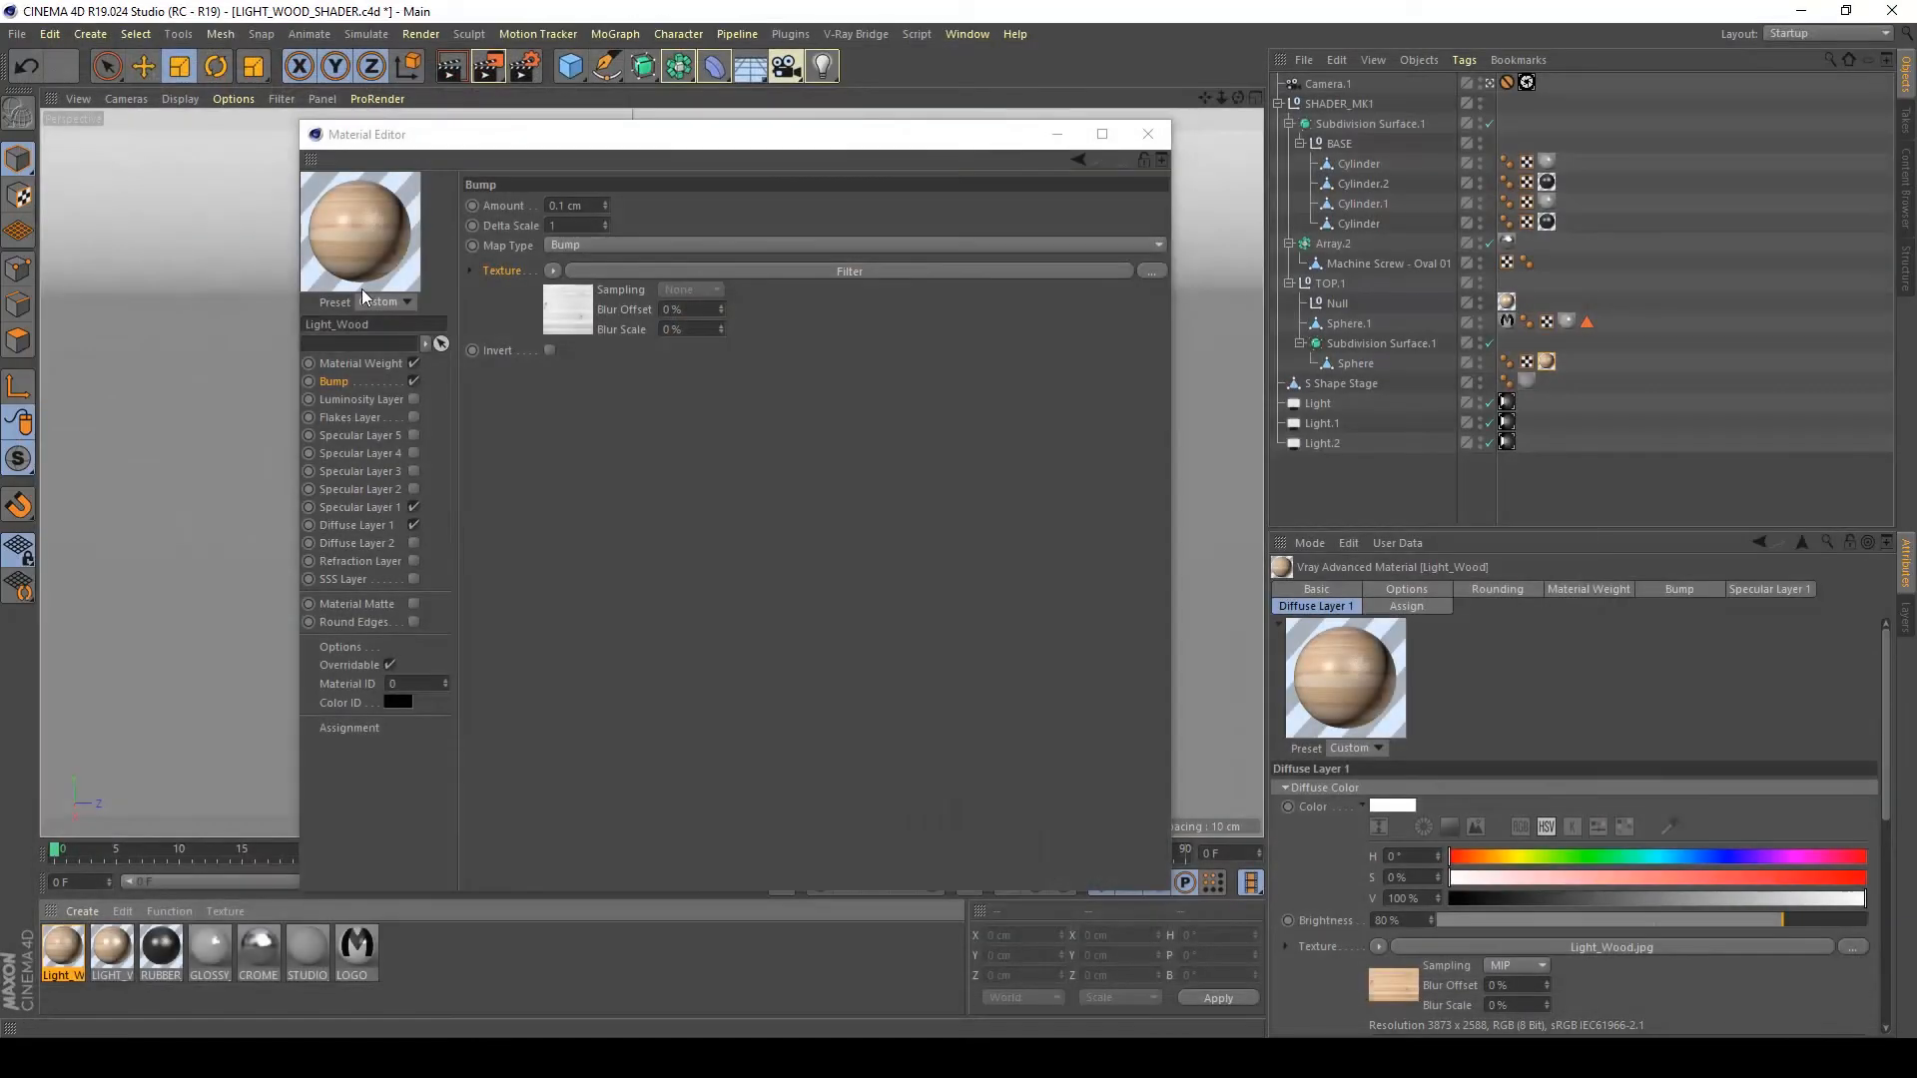
Set the Bump amount of the Light_Wood material to 0.2 cm.
left_click(573, 210)
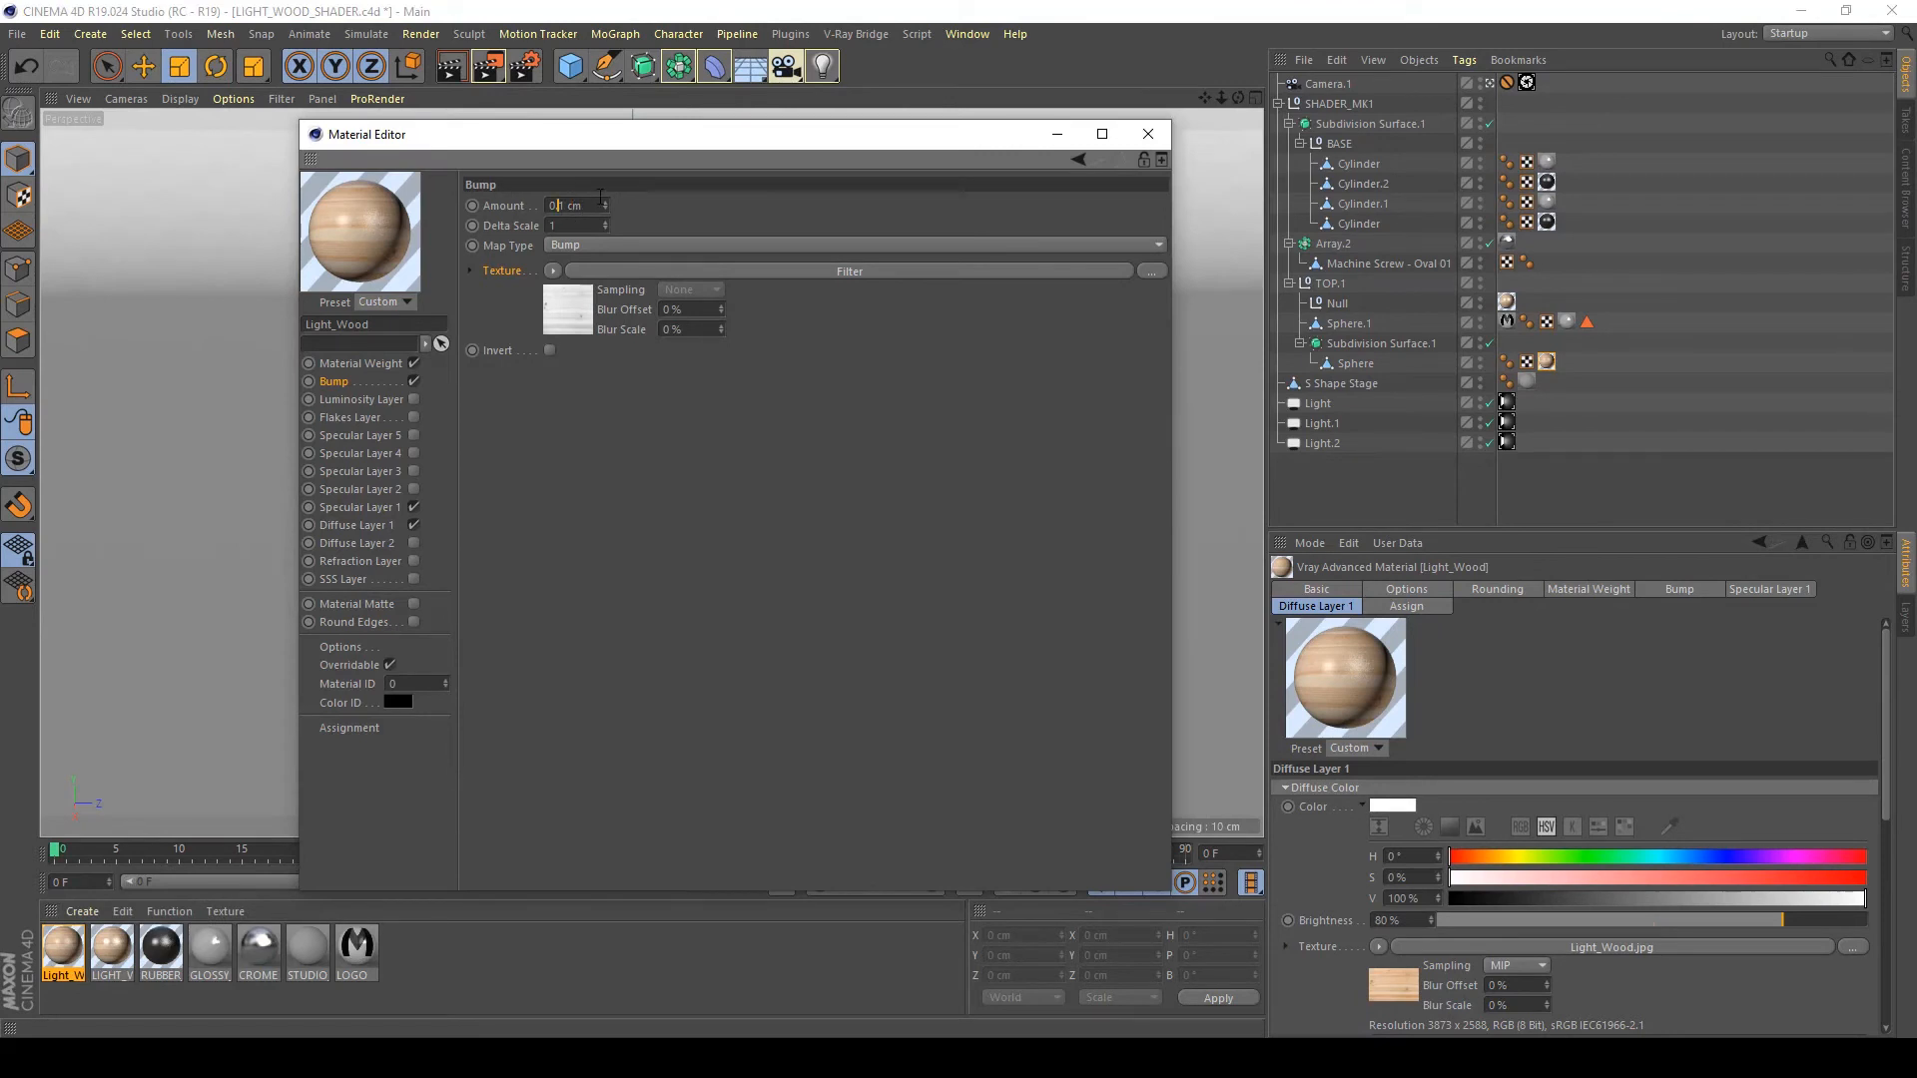
key("Delete")
type("2")
key("Return")
Change the Reflection Glossiness of Specular Layer 1 and close the material editor.
left_click(385, 508)
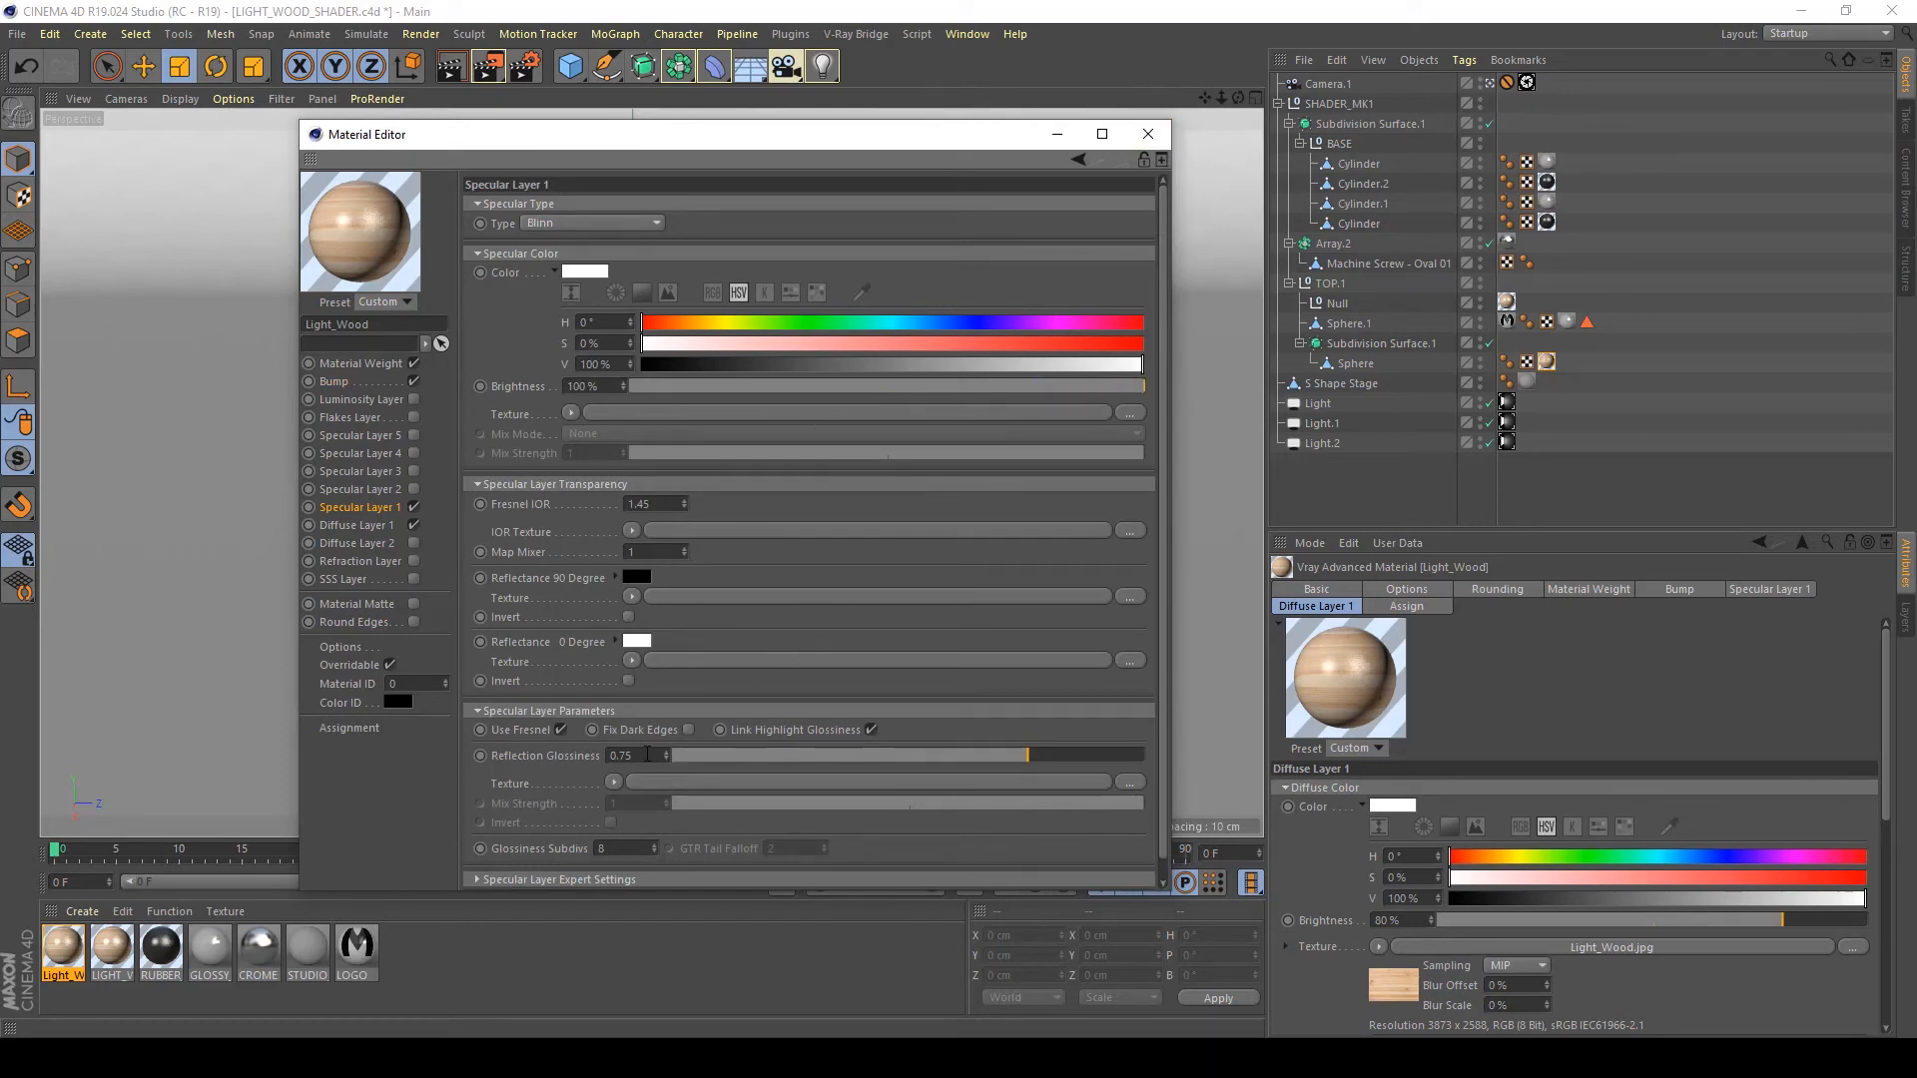
left_click(651, 756)
key("BackSpace")
key("Return")
left_click(1147, 134)
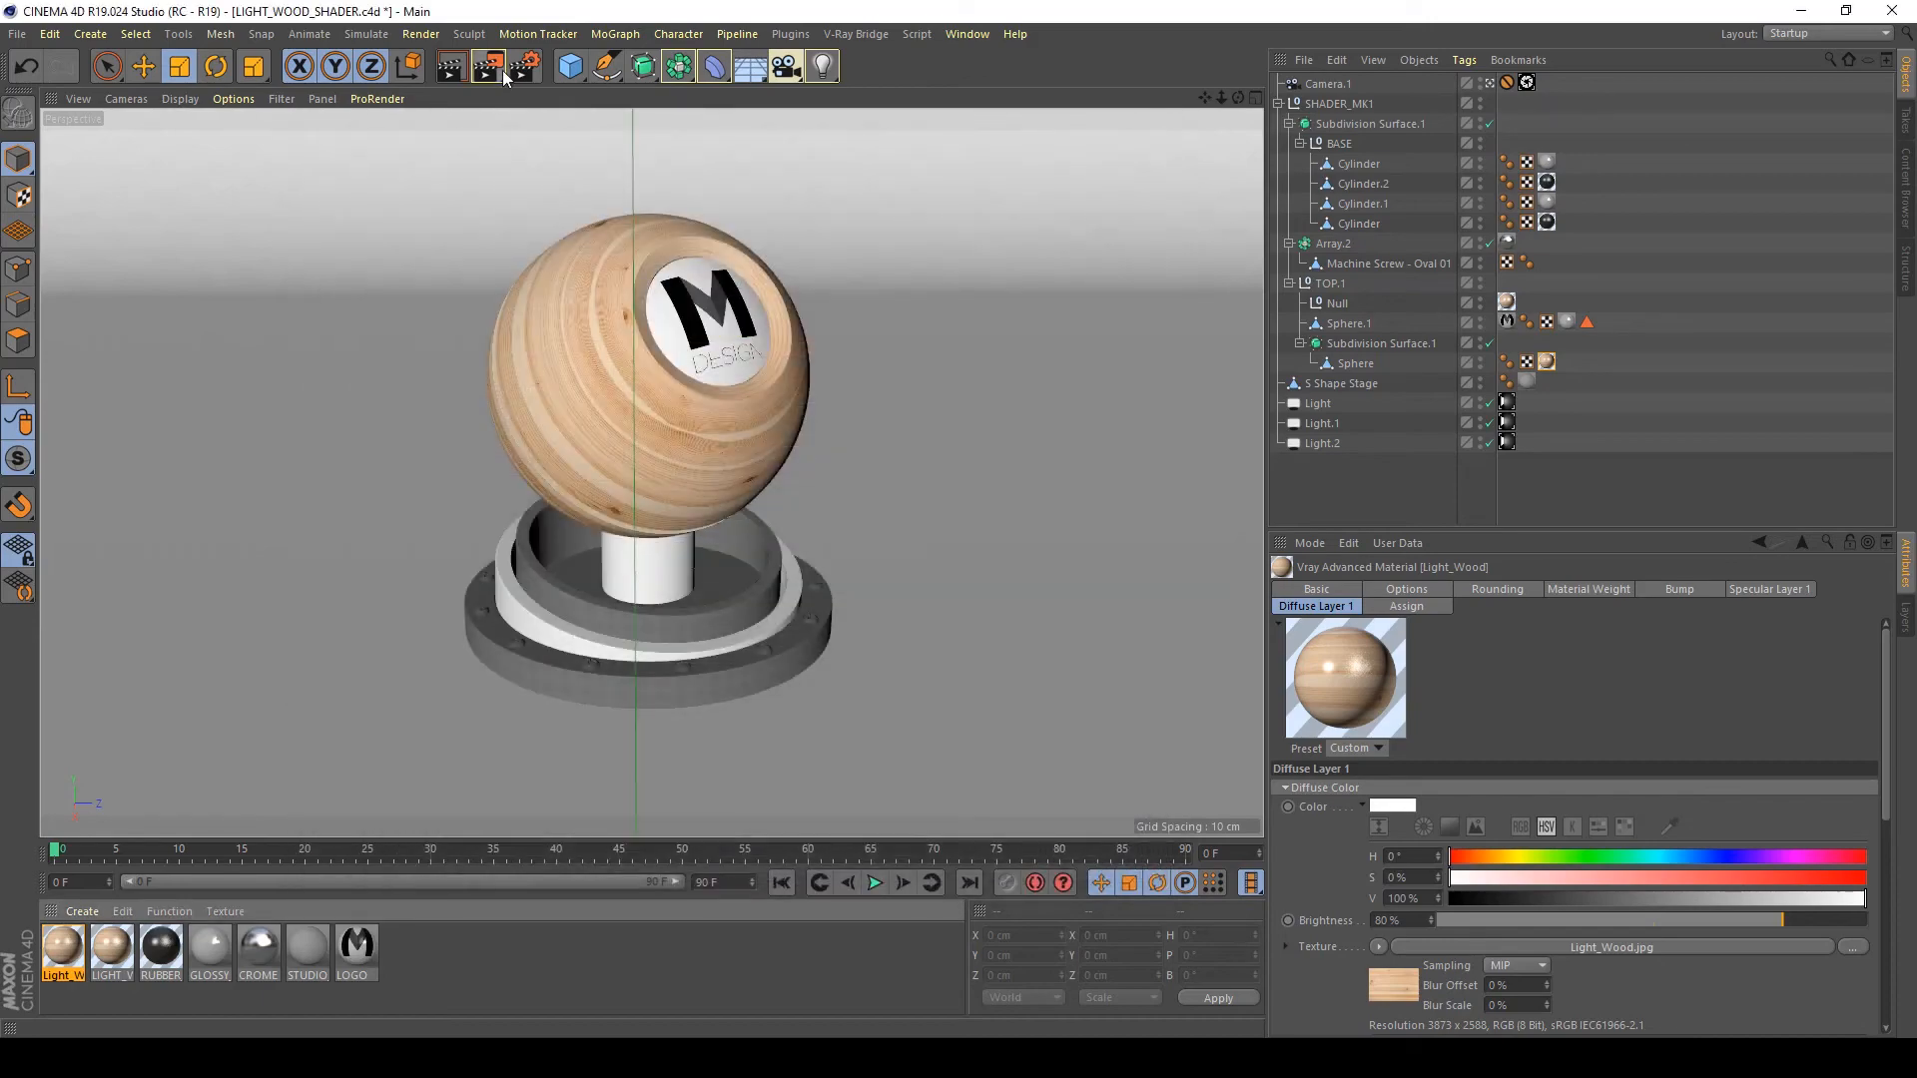
Render the shader ball with the updated Light_Wood material and compare the partial result with the previous render in the history.
left_click(499, 68)
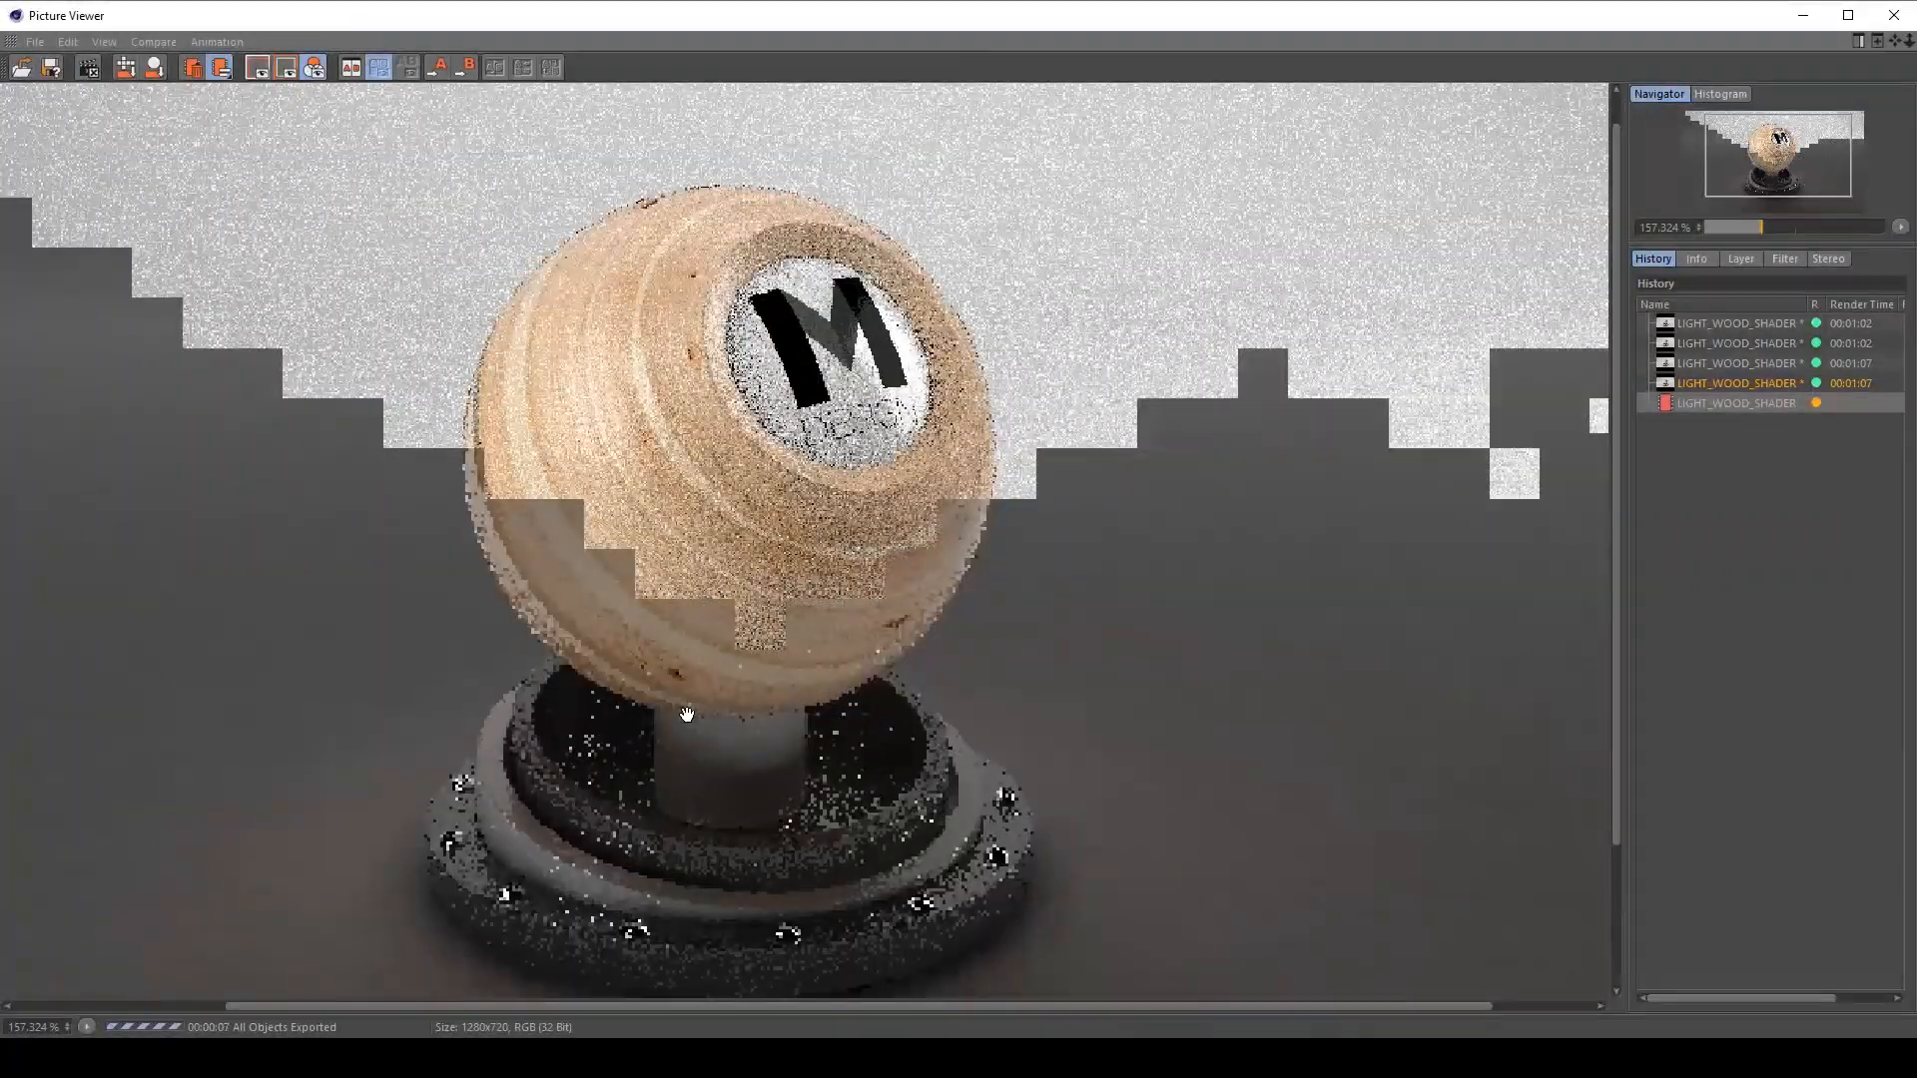
left_click_drag(687, 715, 740, 667)
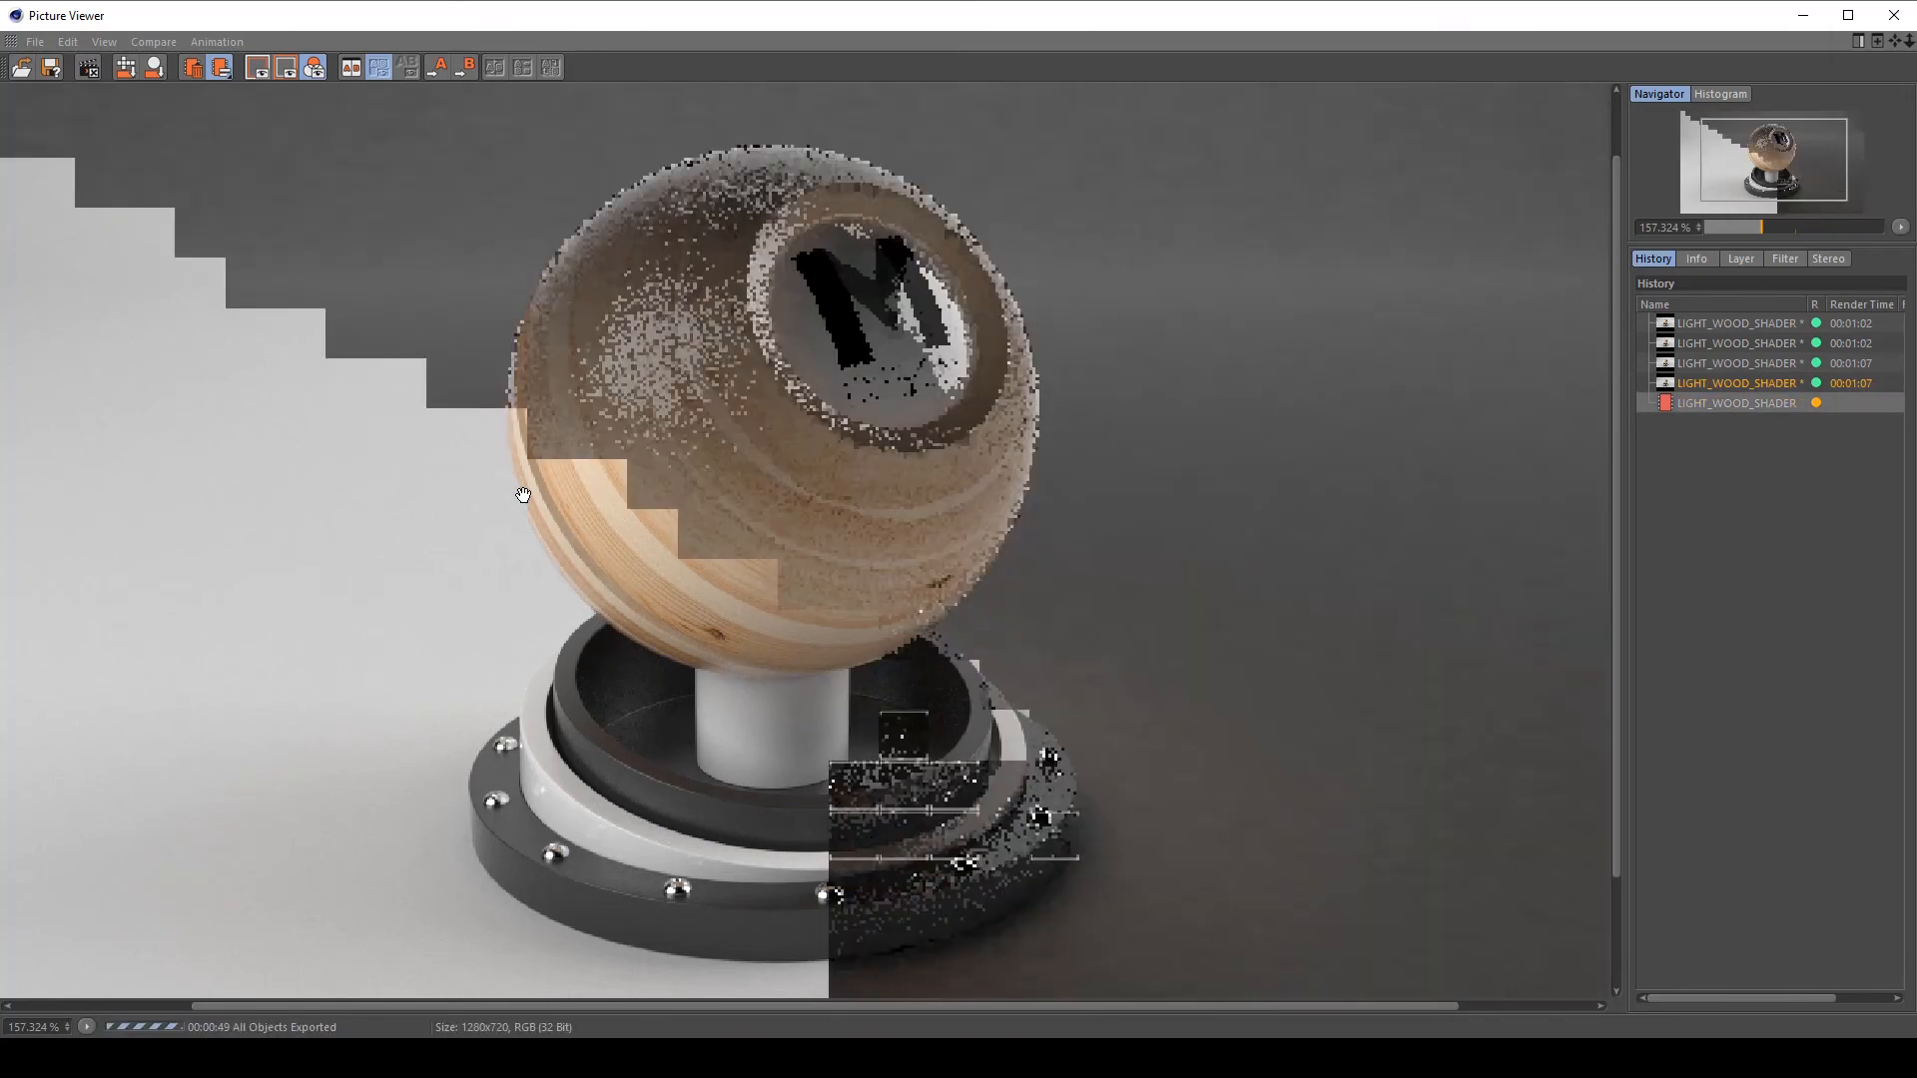
key("Up")
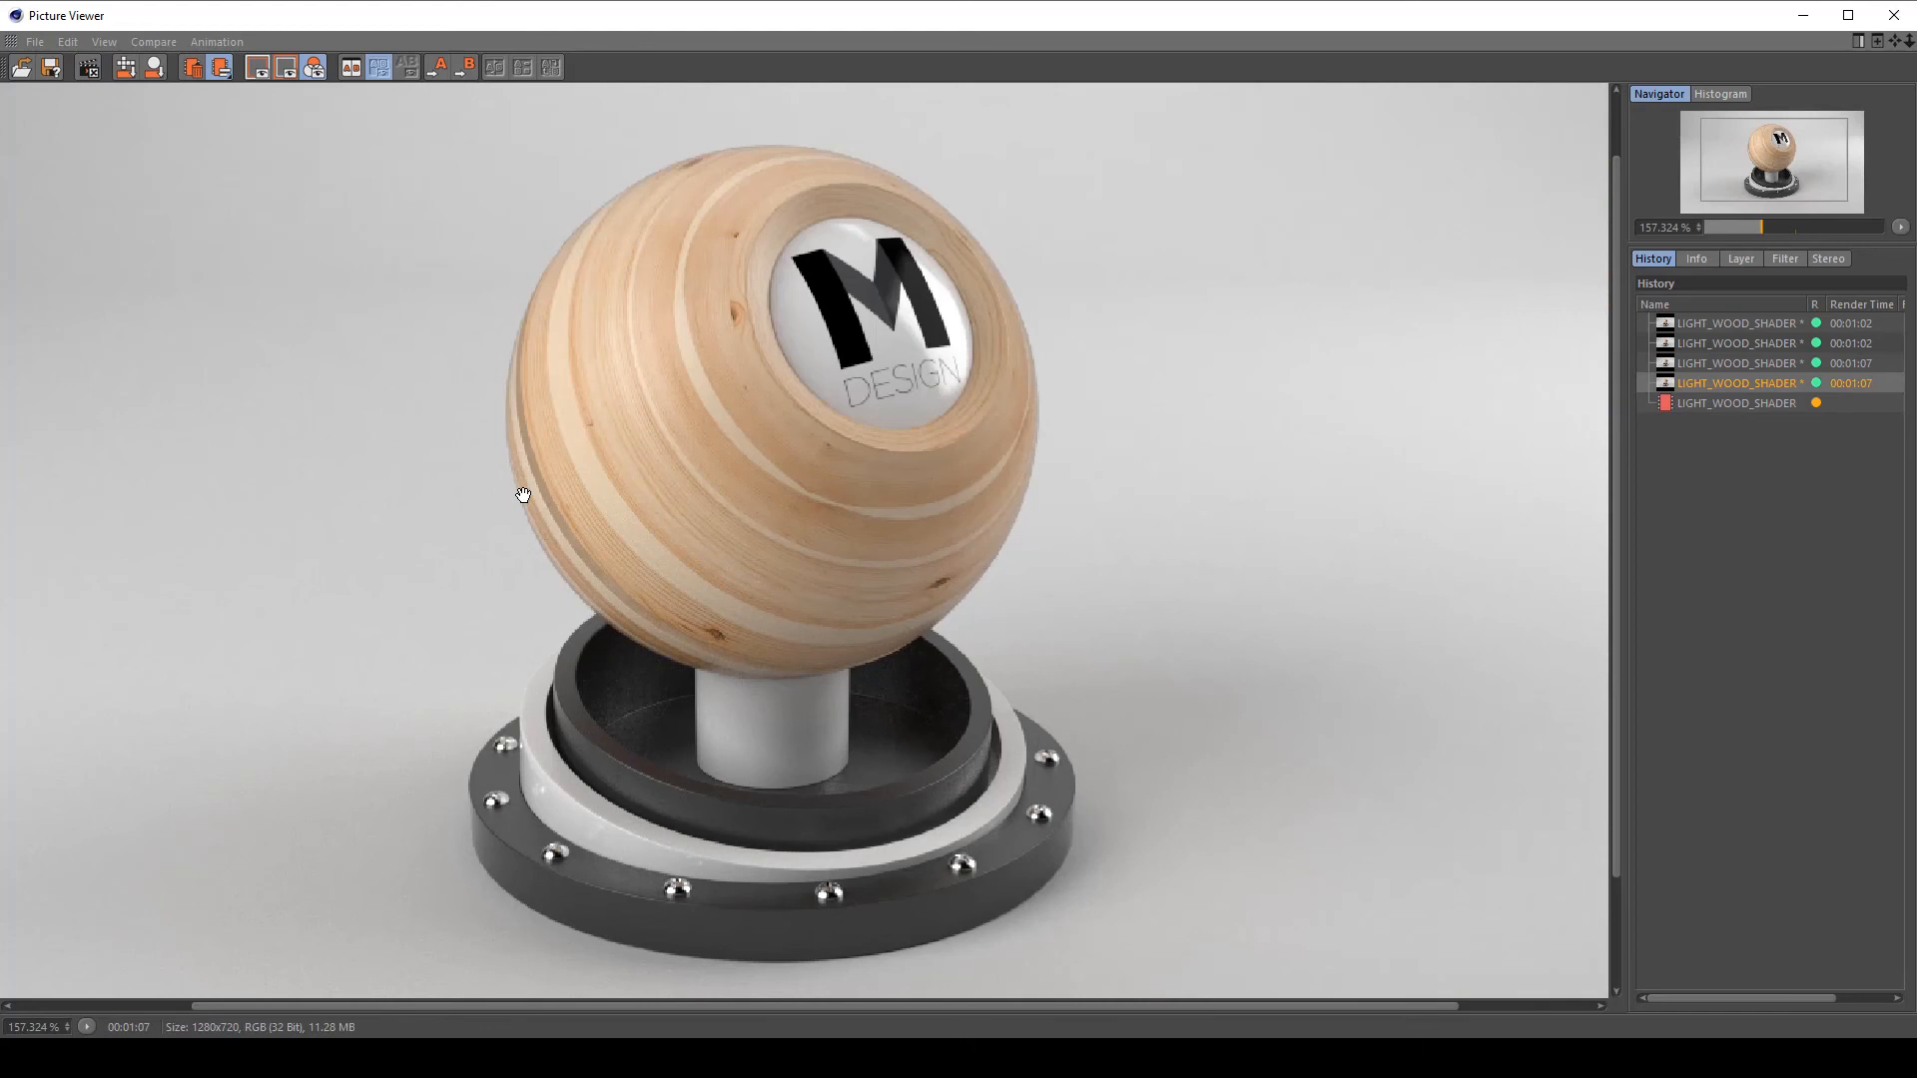
key("Down")
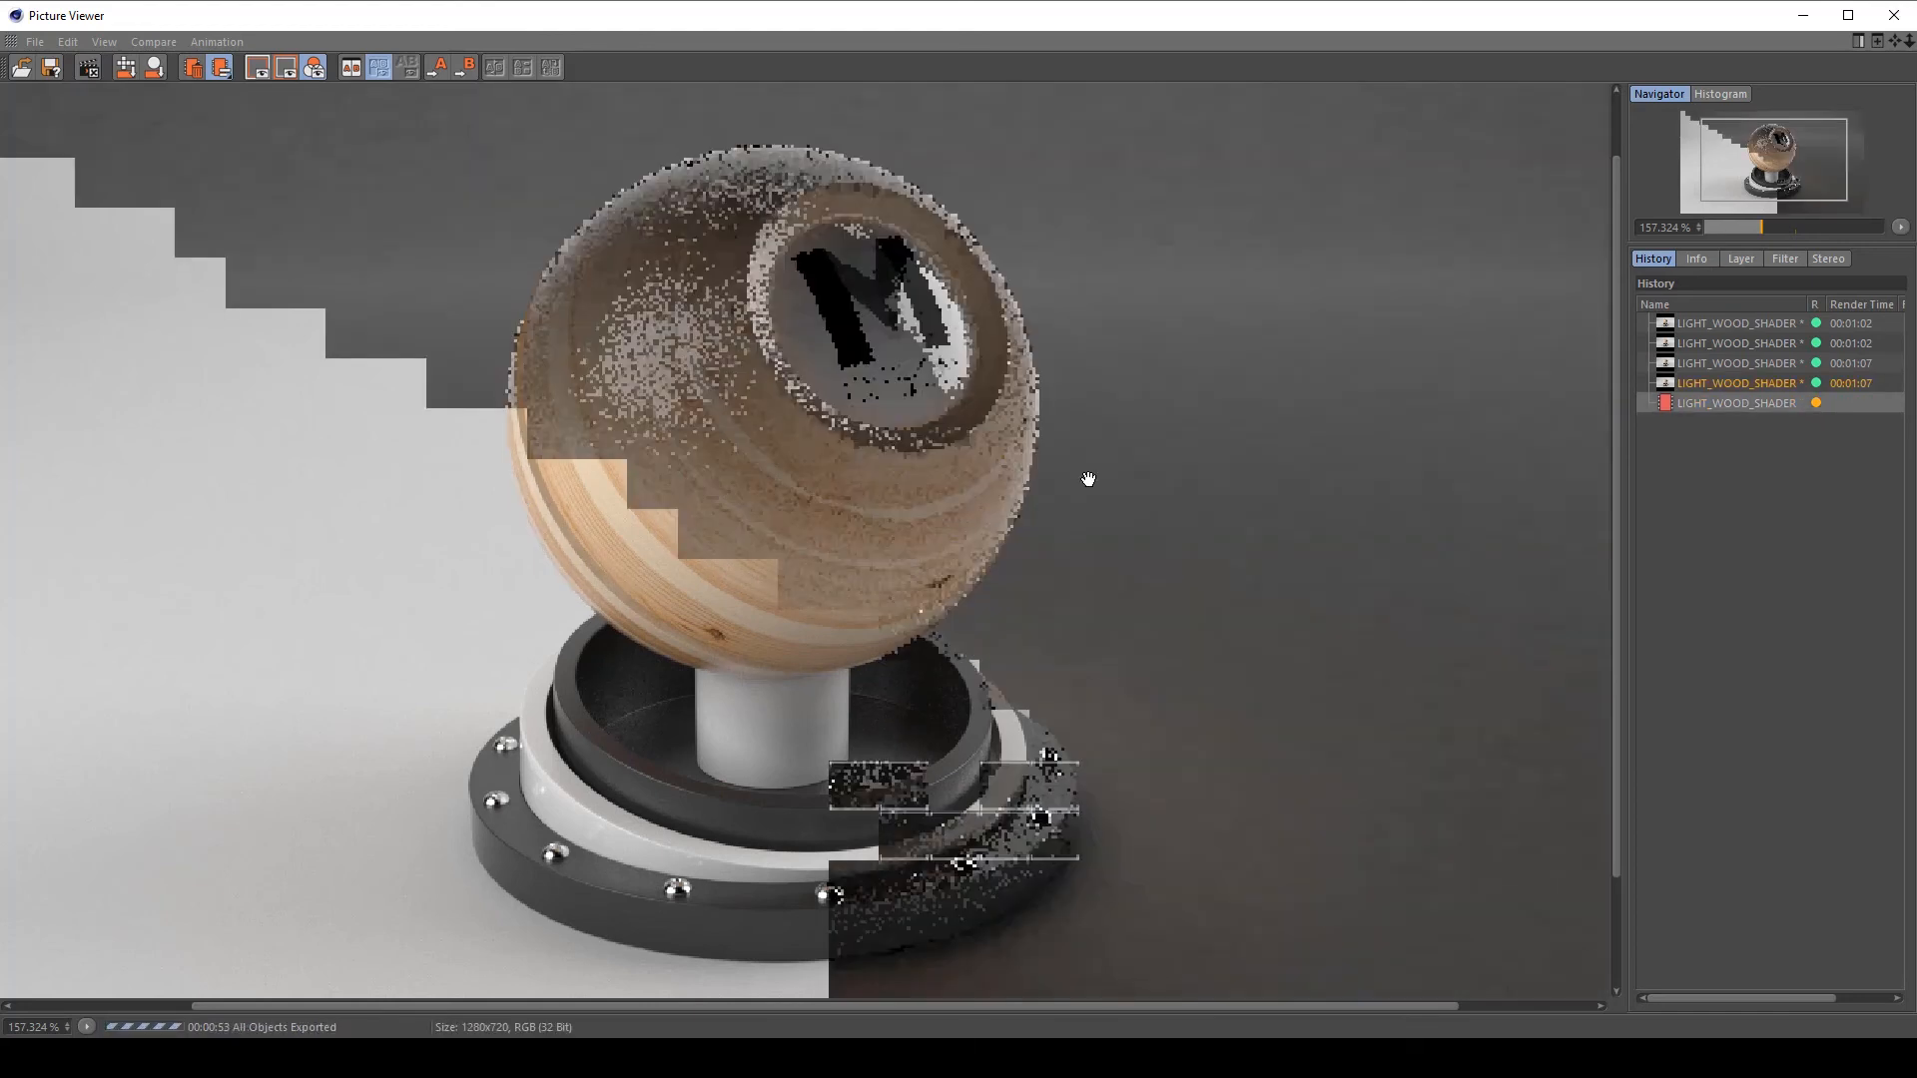
scroll(1087, 476, "down", 1)
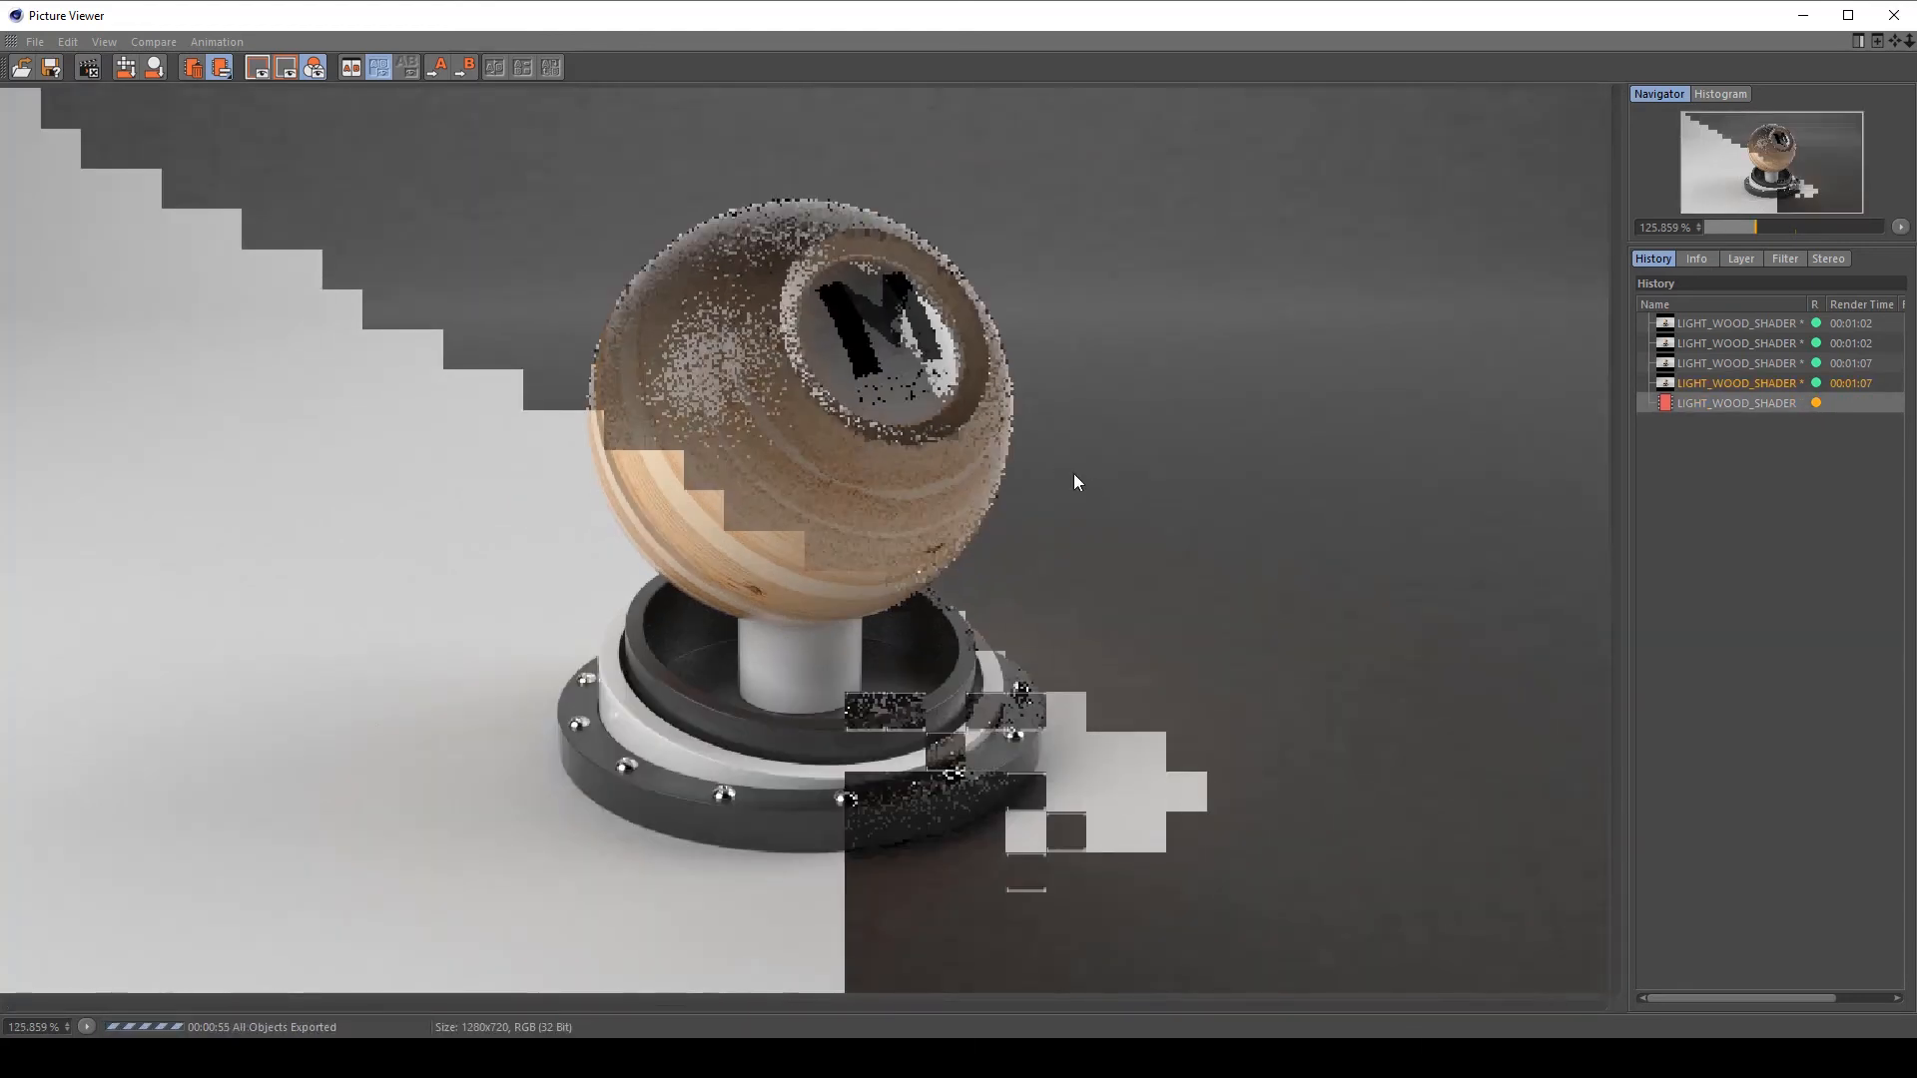
key("Up")
key("Down")
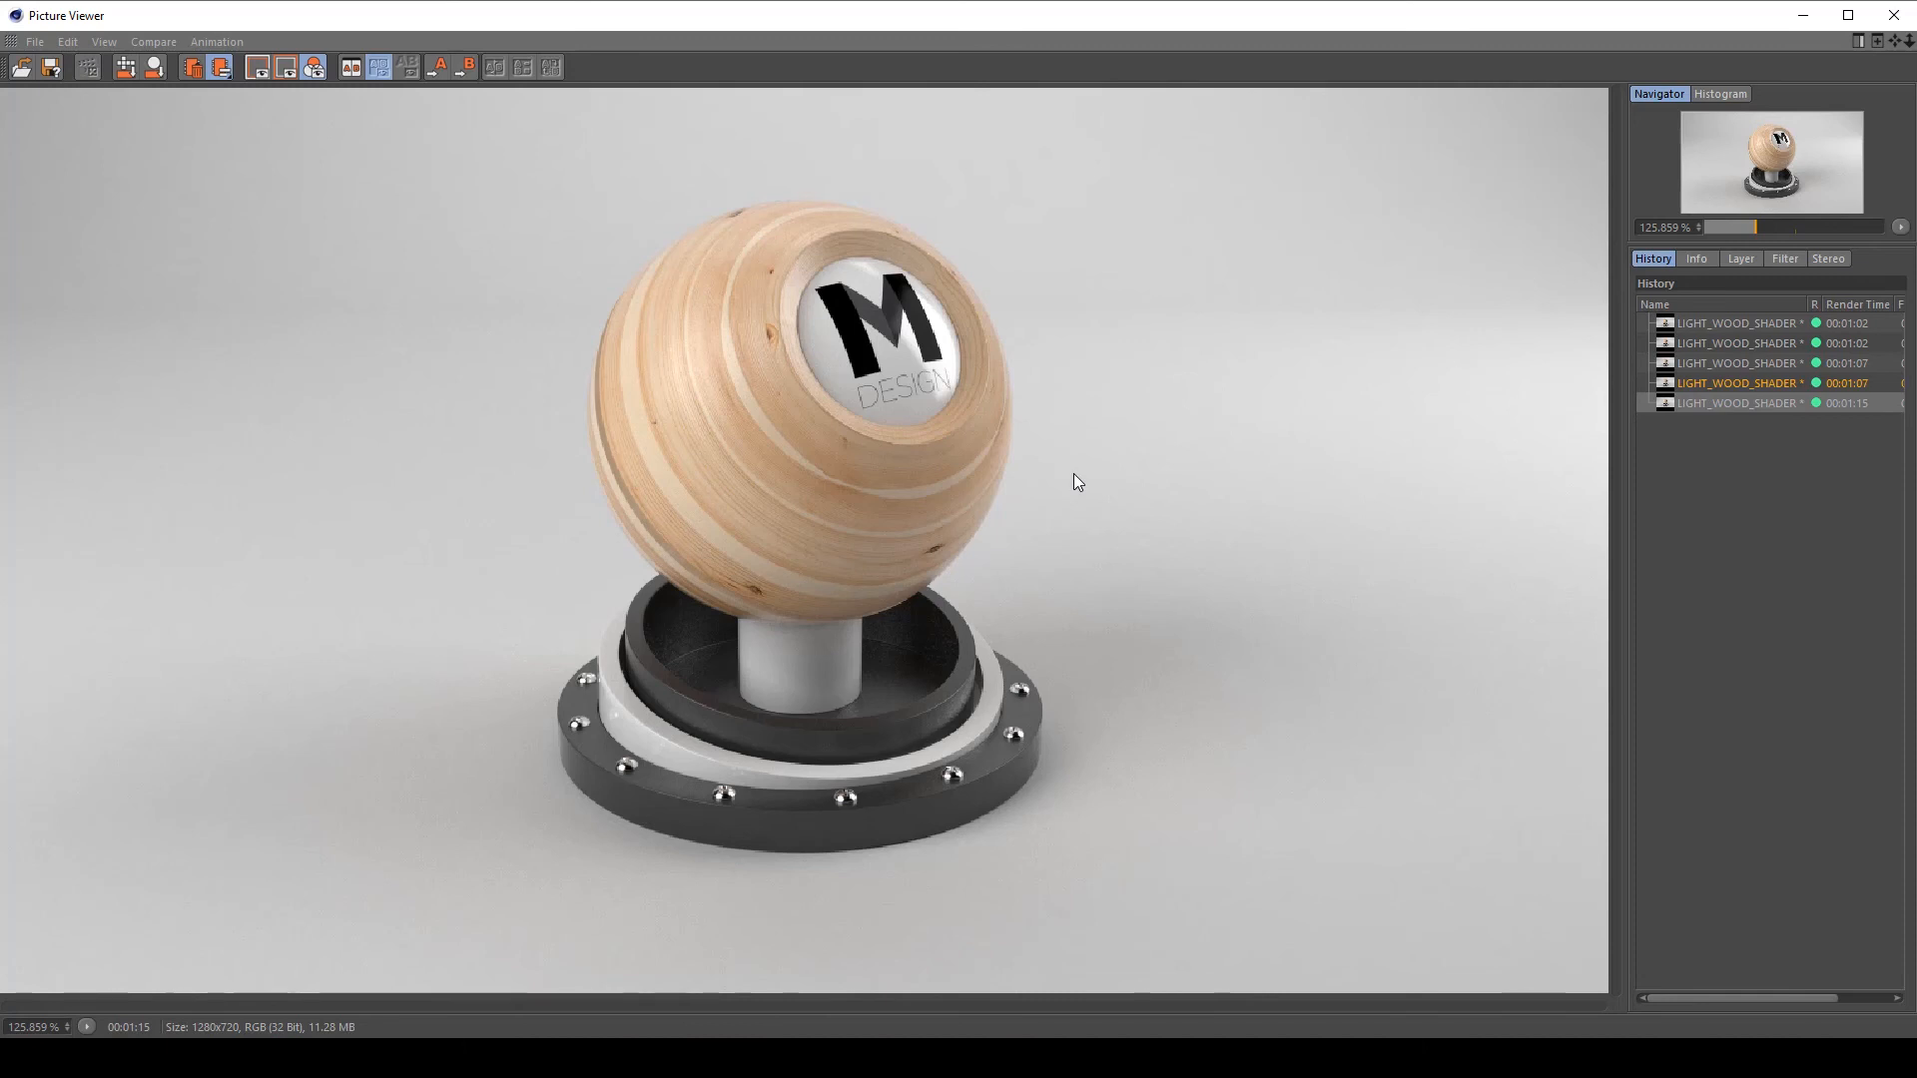
Alternate repeatedly between the last two finished renders to compare the wood's bump and reflections before and after the material changes.
key("Up")
key("Down")
key("Up")
key("Down")
key("Up")
key("Down")
key("Up")
key("Down")
key("Up")
key("Down")
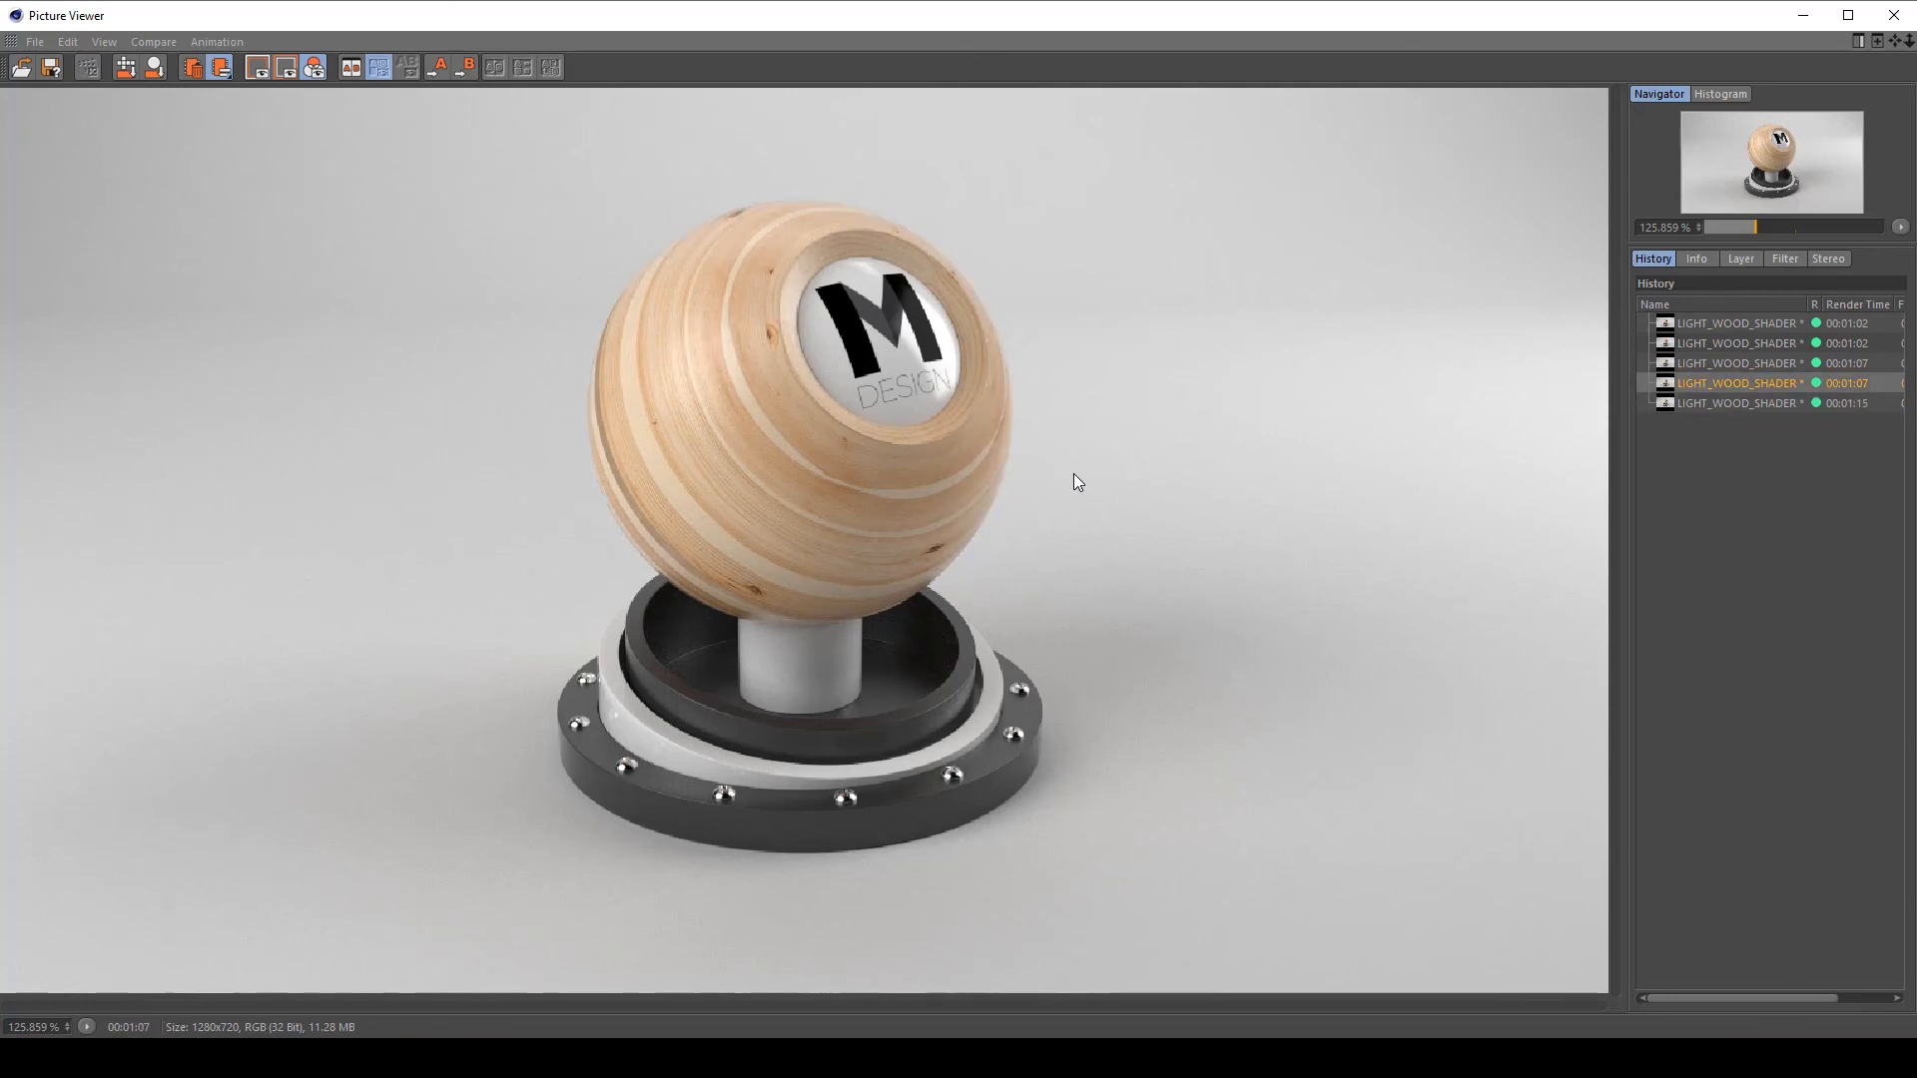
key("Up")
key("Down")
key("Up")
key("Down")
key("Up")
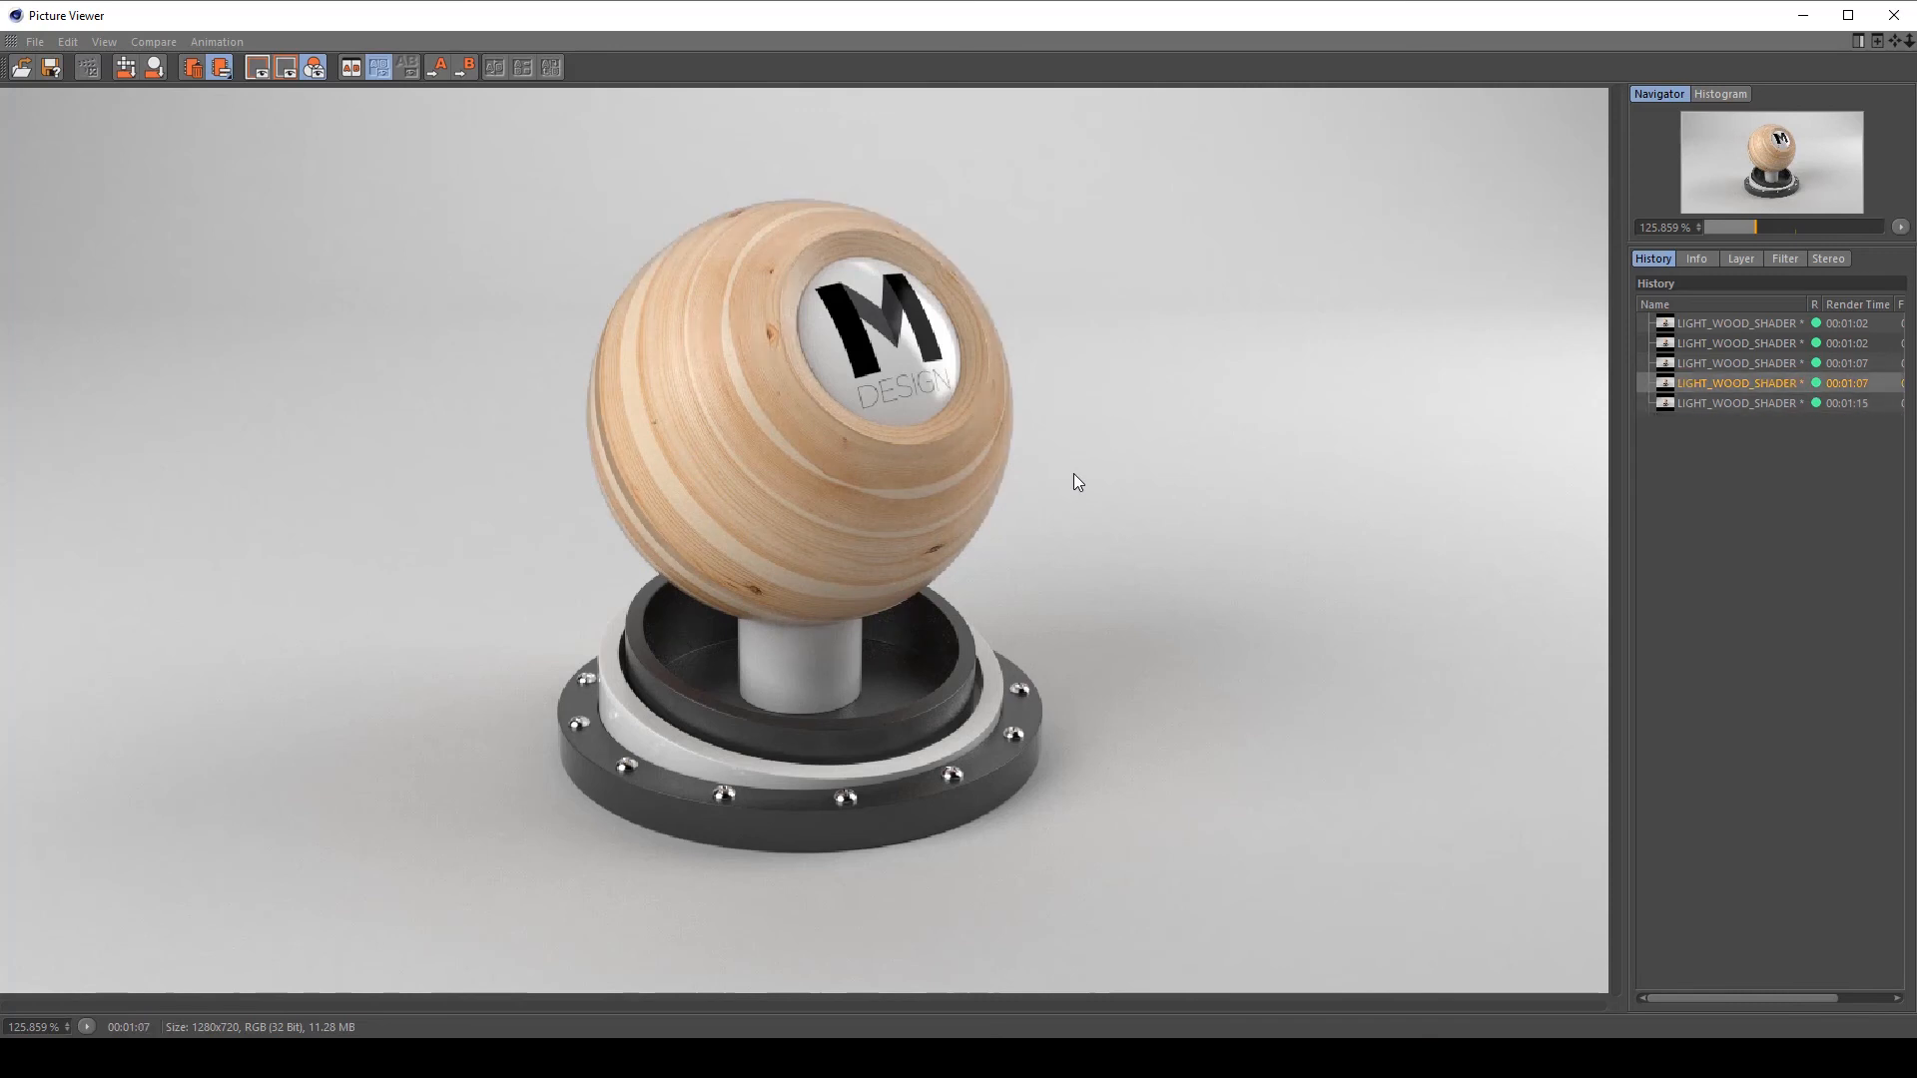
key("Down")
key("Up")
key("Down")
key("Up")
key("Down")
key("Up")
key("Down")
key("Up")
key("Down")
key("Up")
key("Down")
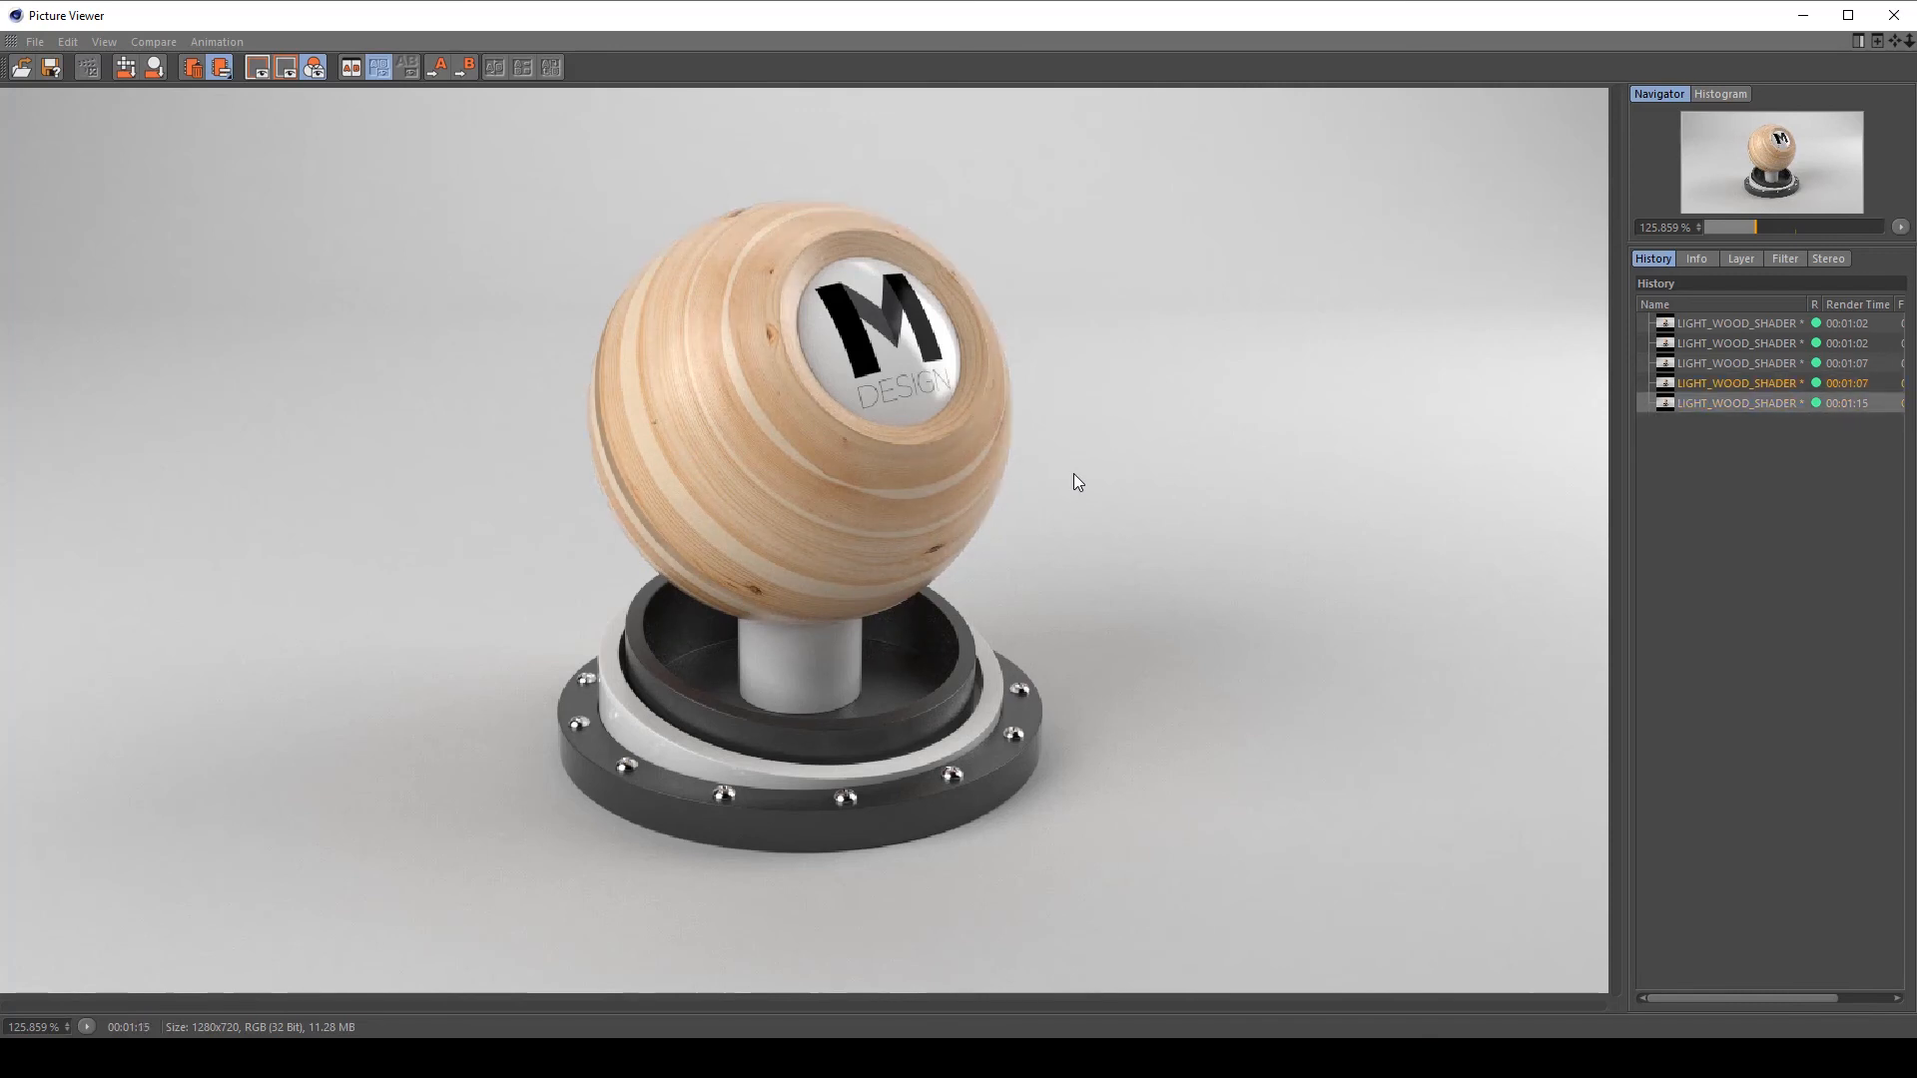
key("Up")
key("Down")
key("Up")
key("Down")
Examine the wood grain around the logo up close, compare the last two renders once more, and close the viewer.
scroll(837, 246, "up", 5)
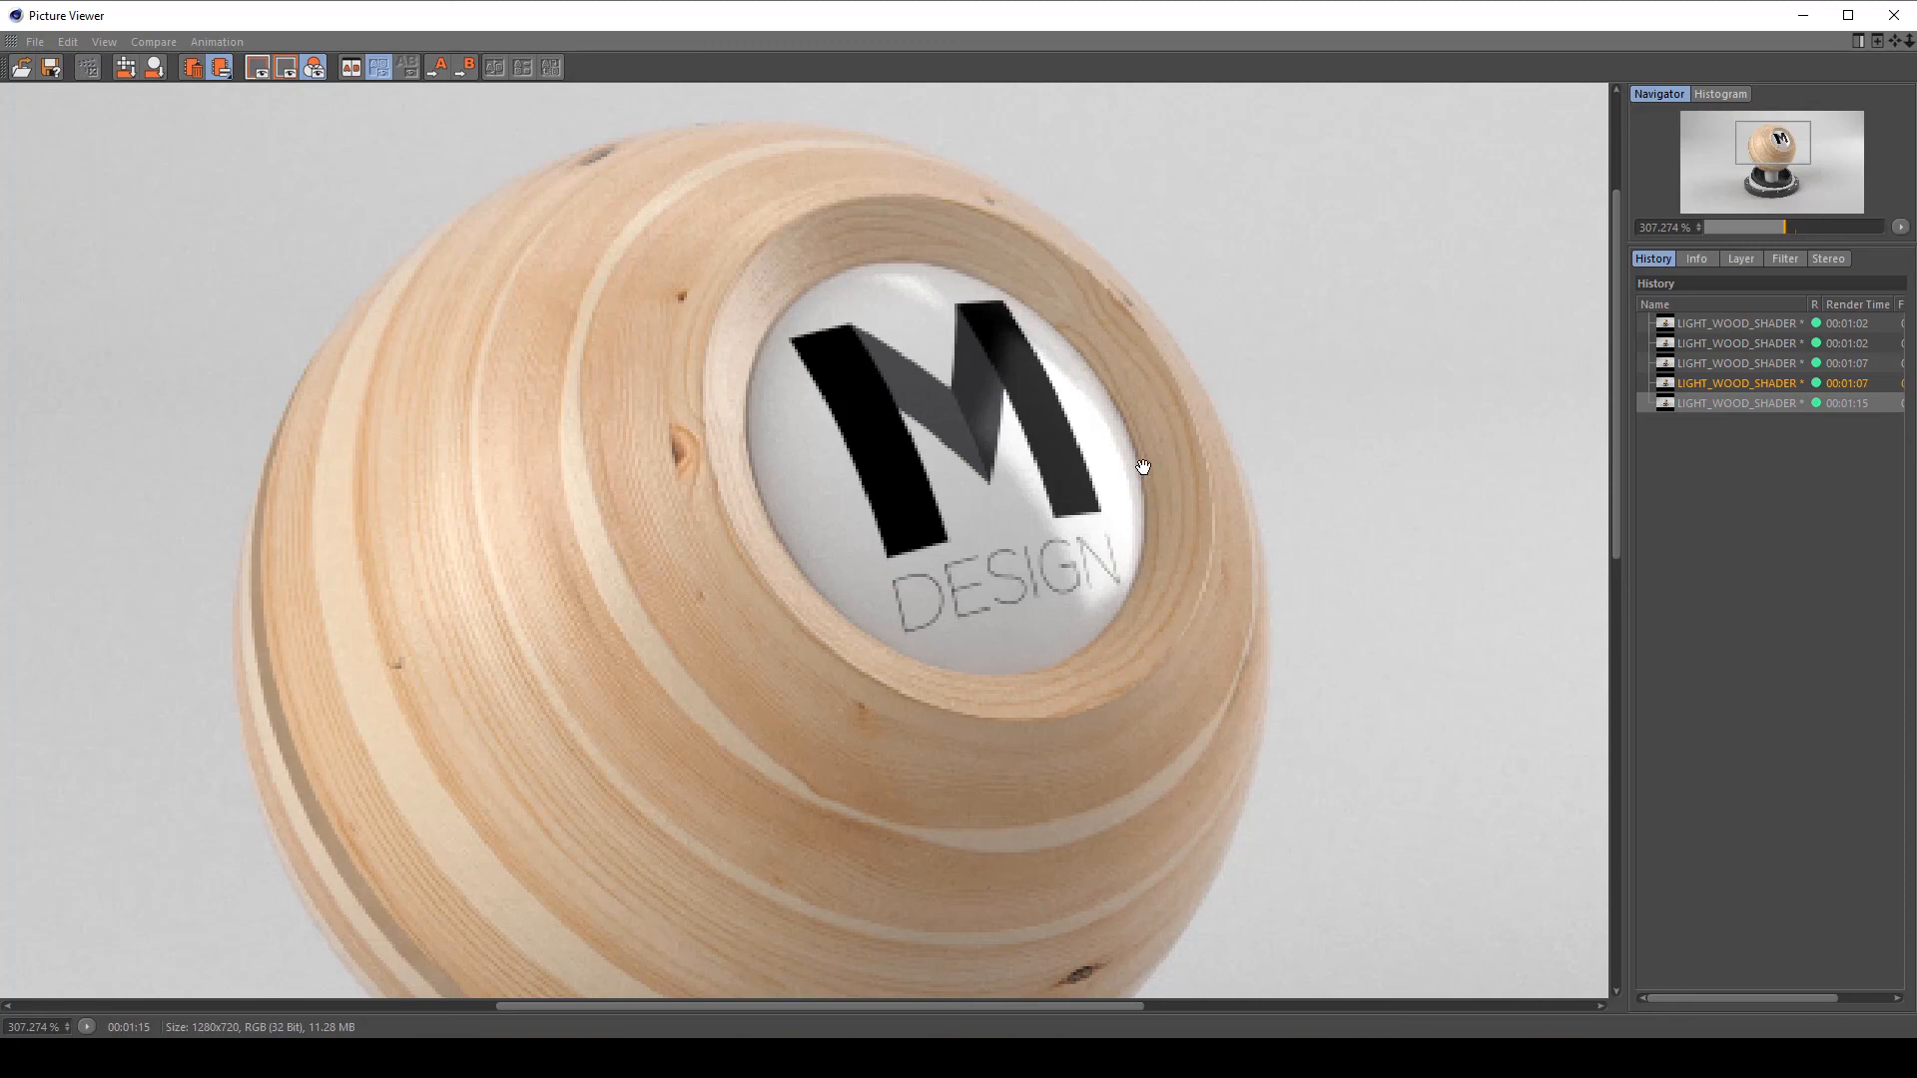
scroll(1143, 466, "down", 3)
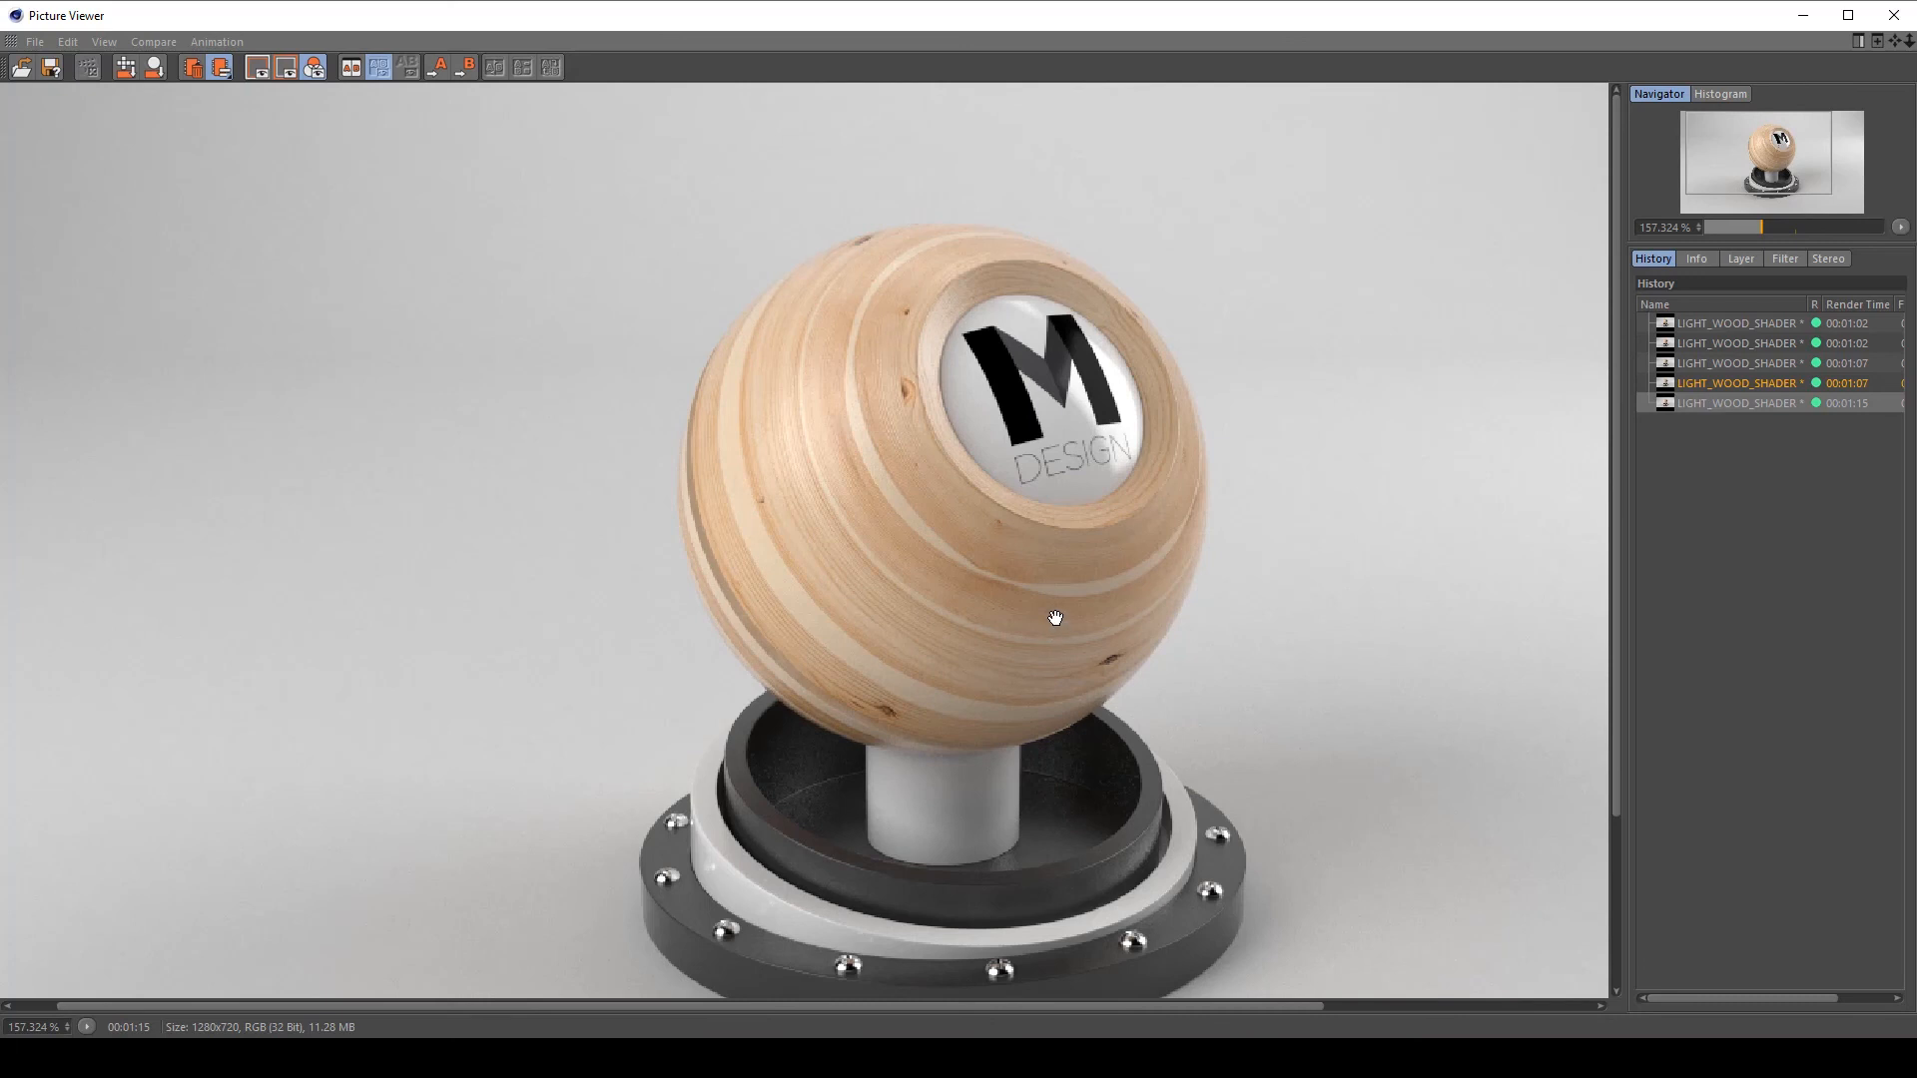
key("Up")
key("Down")
key("Up")
key("Down")
scroll(1117, 624, "down", 1)
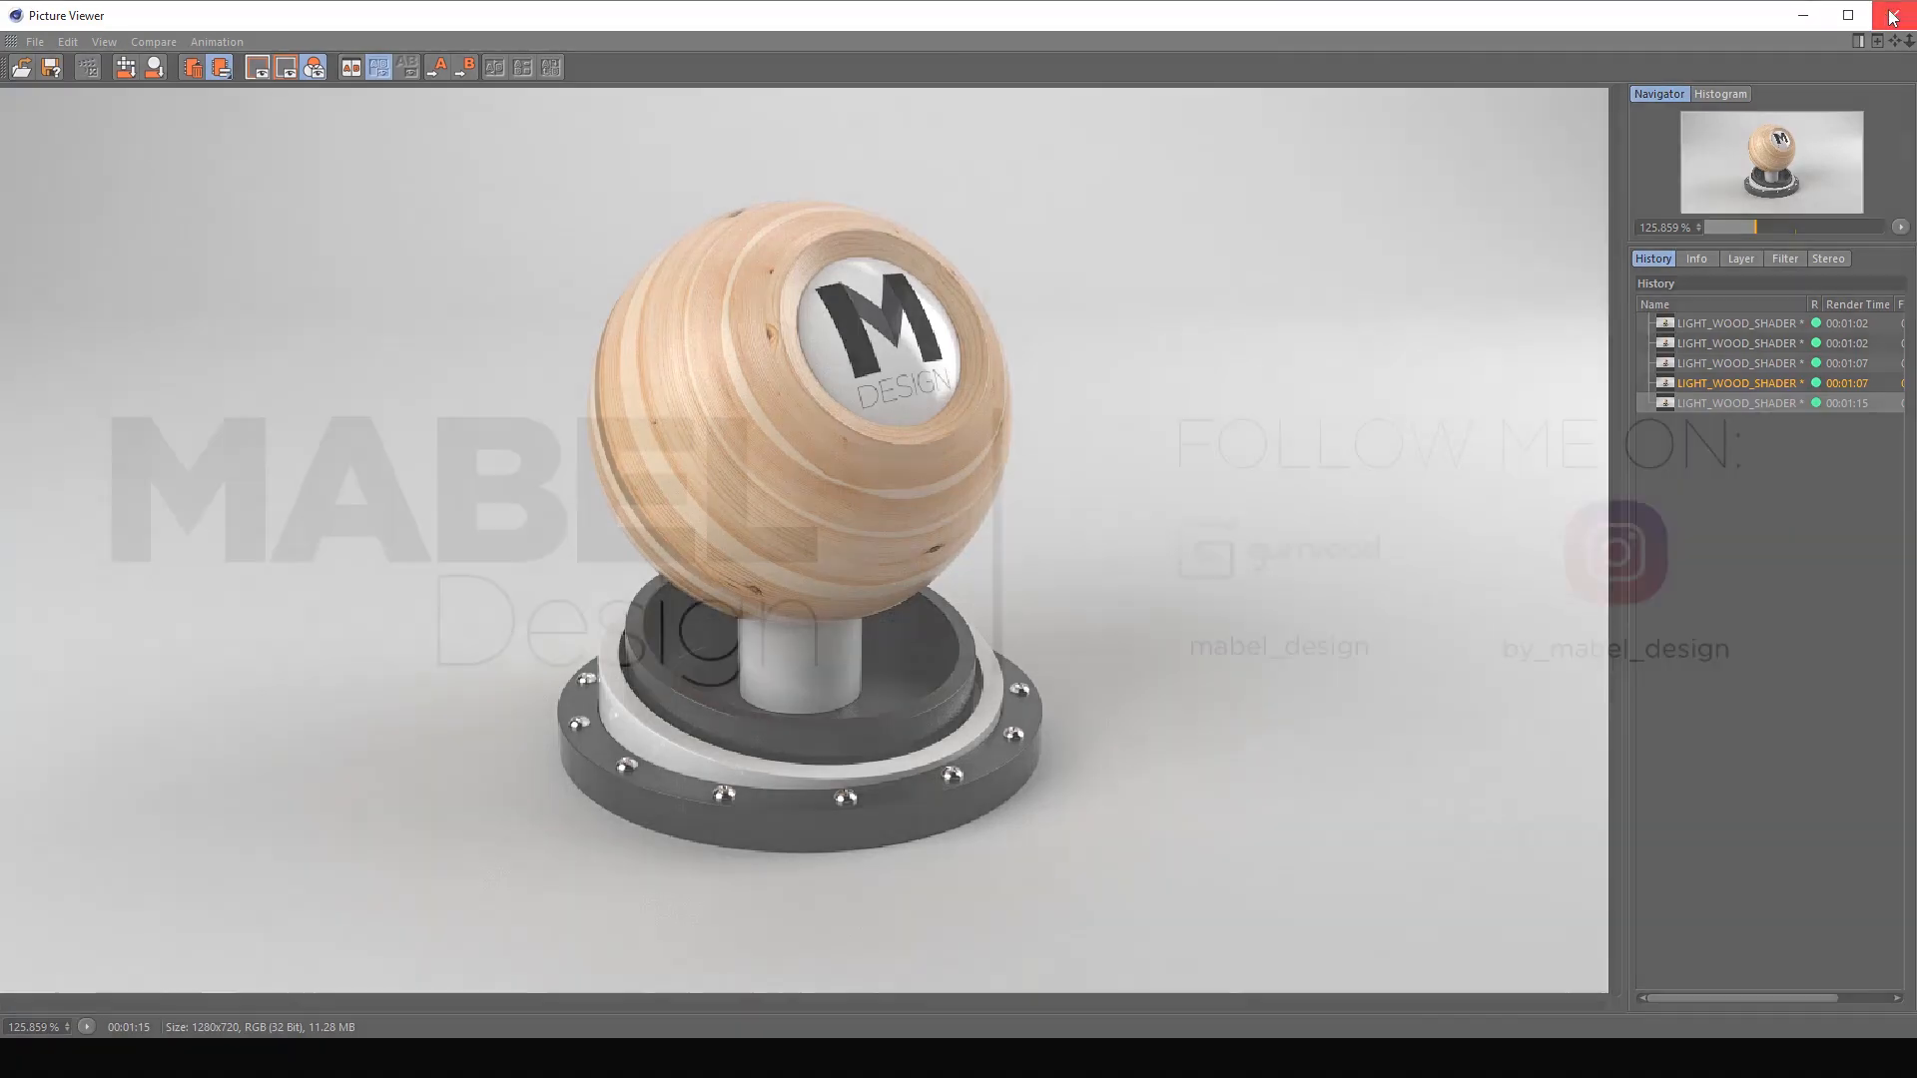
left_click(1894, 15)
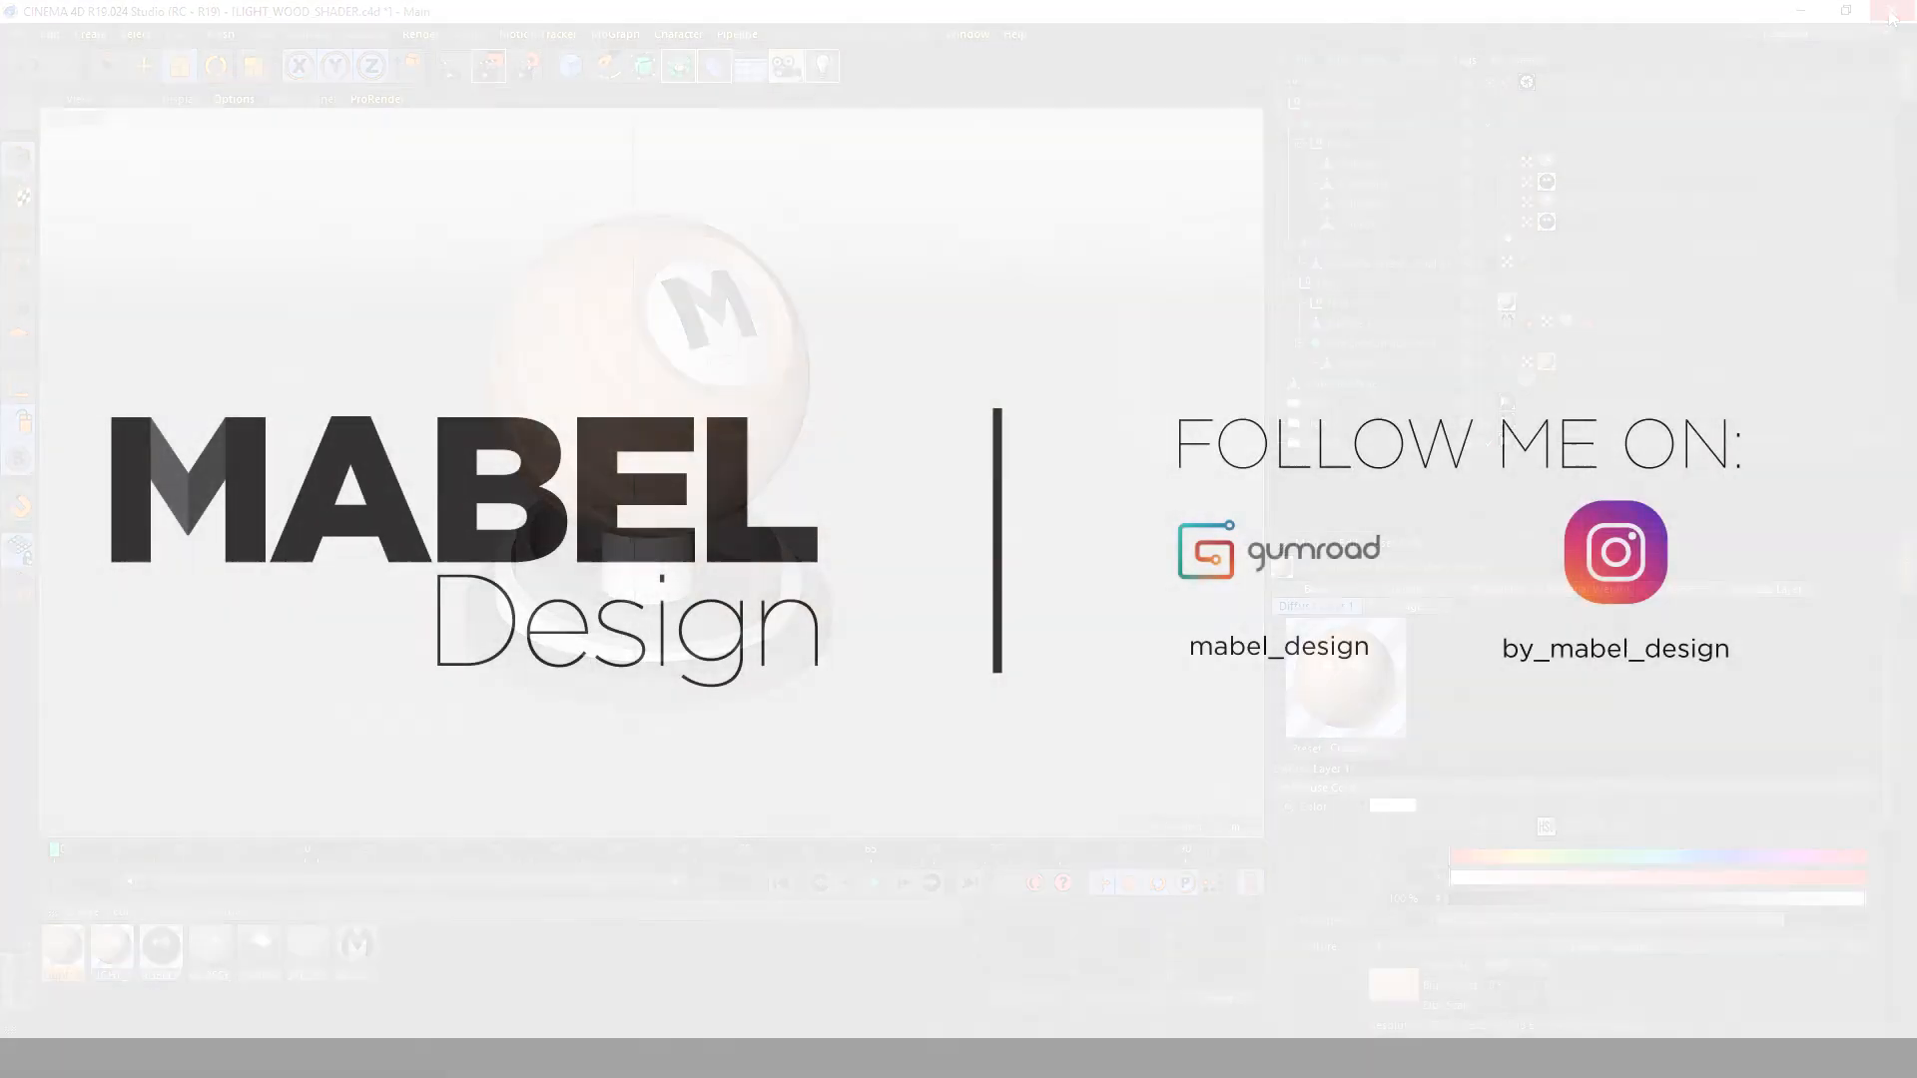